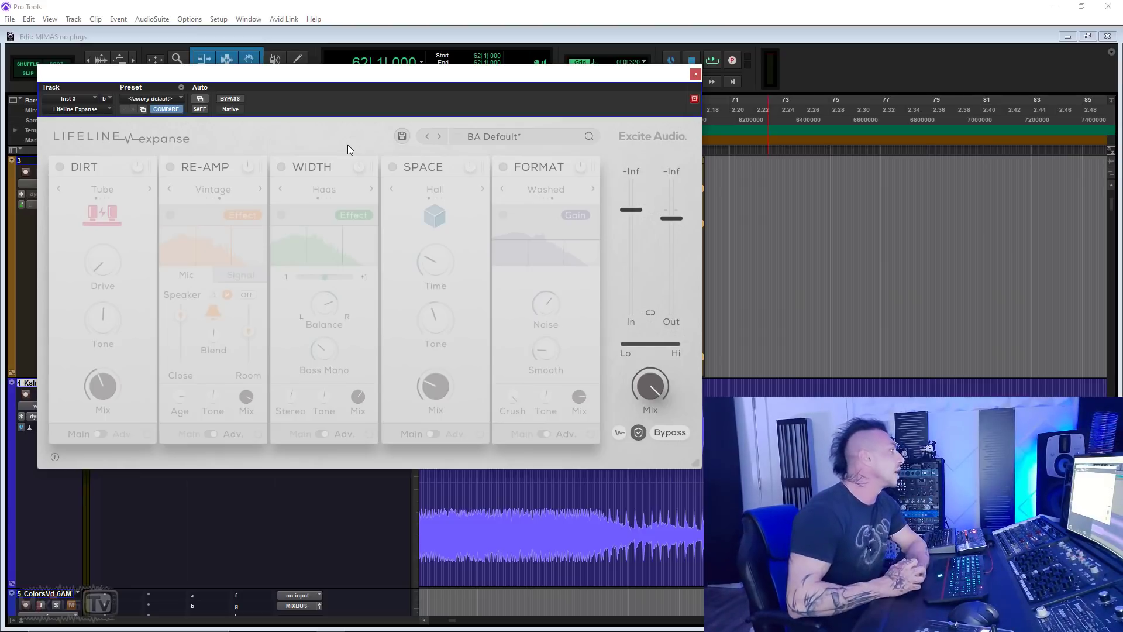
Enable only the DIRT module, leaving RE-AMP and FORMAT off after toggling them.
{"action": "left_click", "coordinate": [59, 167]}
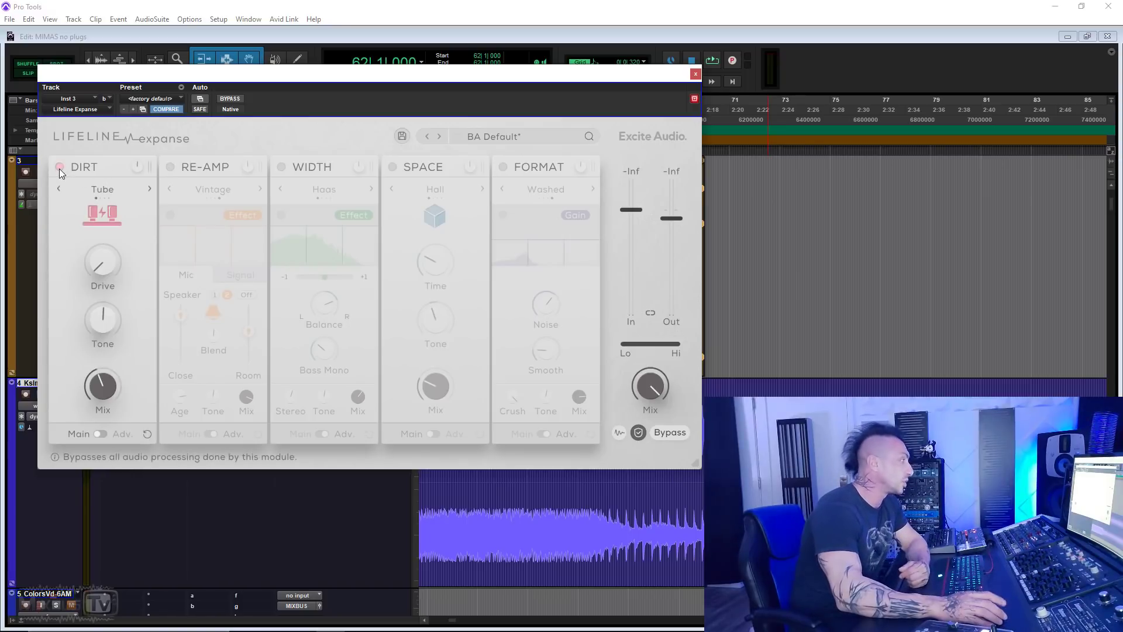
{"action": "left_click", "coordinate": [170, 167]}
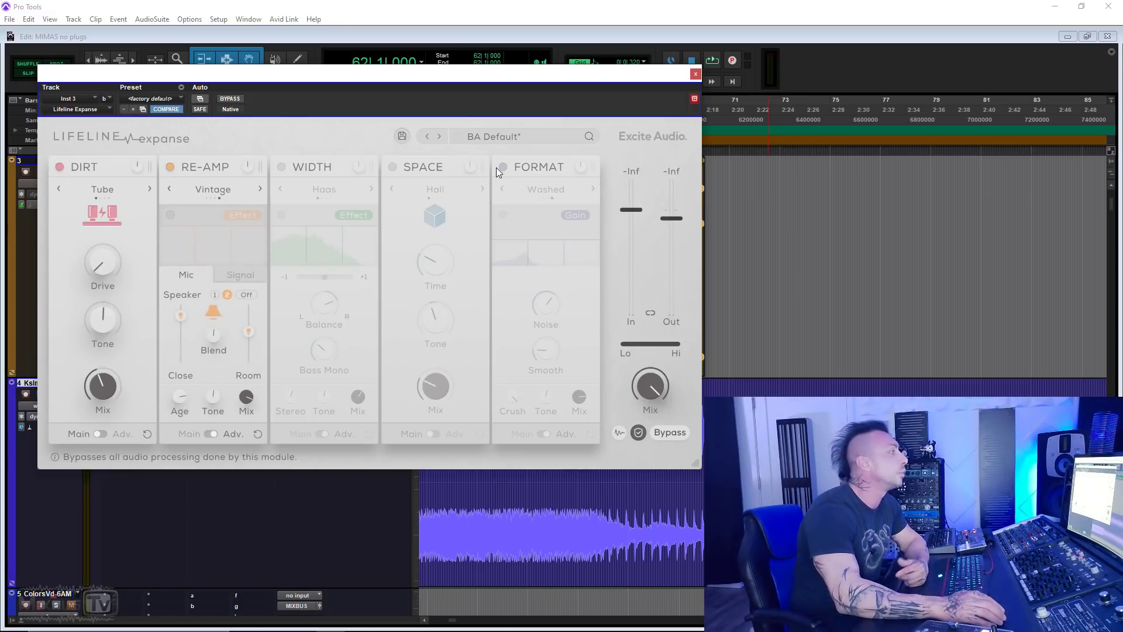
{"action": "left_click", "coordinate": [496, 167]}
{"action": "left_click", "coordinate": [496, 168]}
{"action": "left_click", "coordinate": [170, 167]}
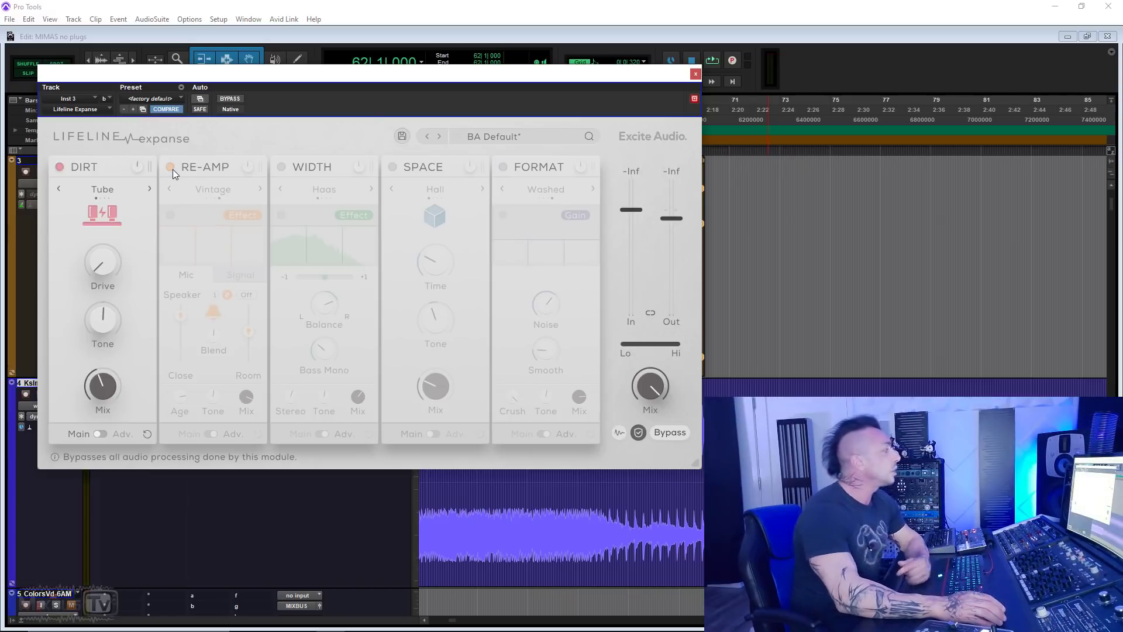
Look through the DIRT module's modes and its advanced page, ending back on Tube mode's main page.
{"action": "left_click", "coordinate": [150, 189]}
{"action": "left_click", "coordinate": [150, 189]}
{"action": "left_click", "coordinate": [150, 190]}
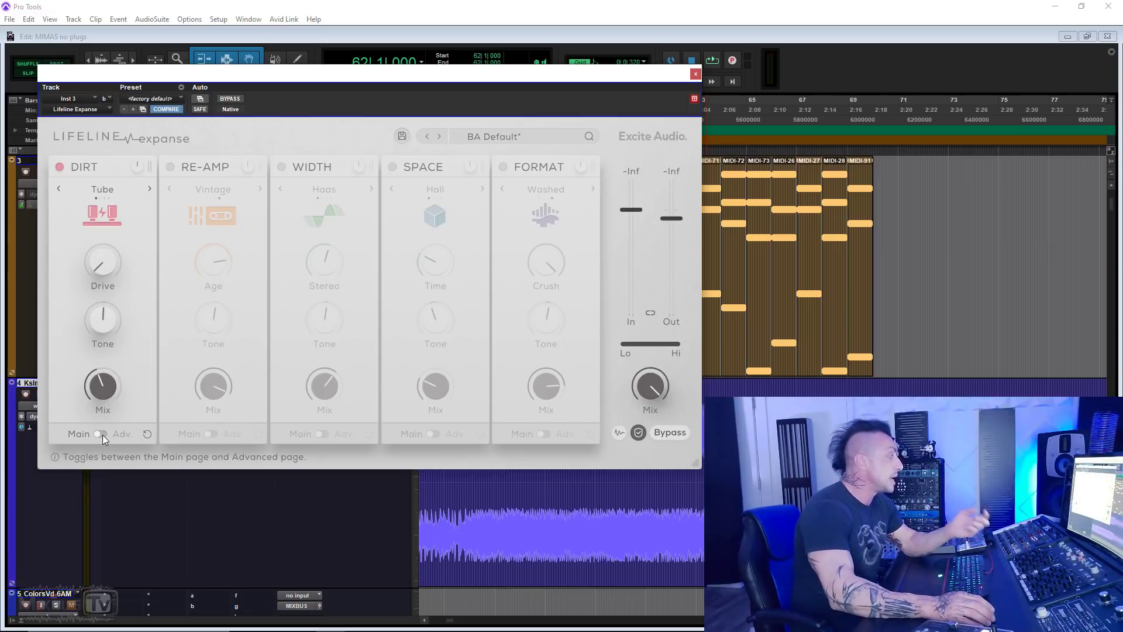
{"action": "left_click", "coordinate": [101, 434]}
{"action": "left_click", "coordinate": [103, 434]}
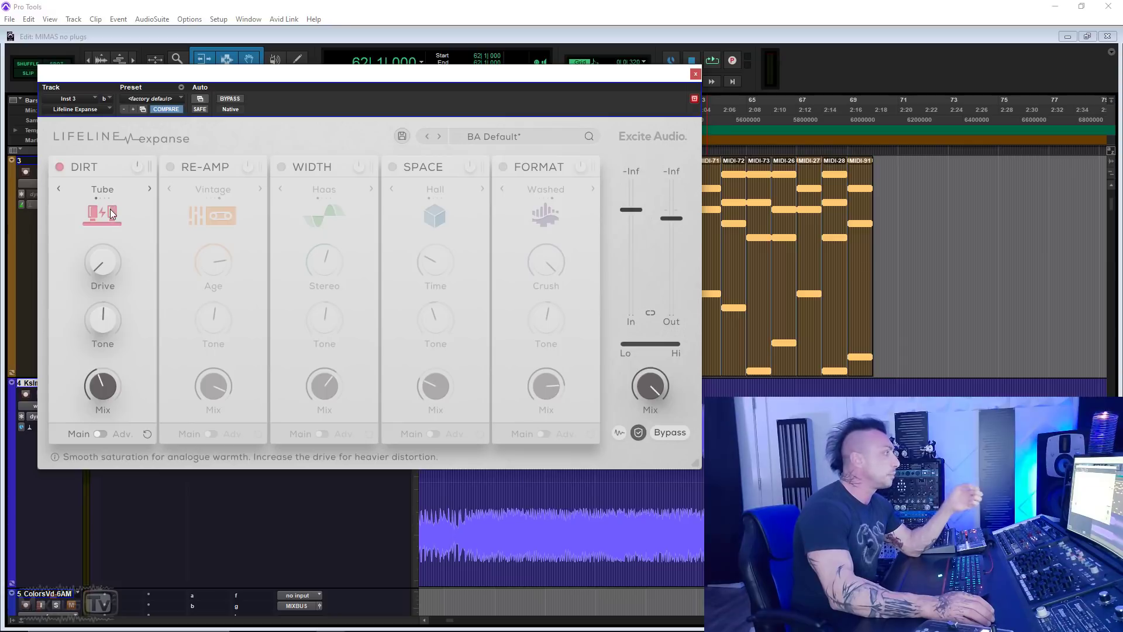
{"action": "left_click", "coordinate": [150, 189]}
{"action": "left_click", "coordinate": [150, 189]}
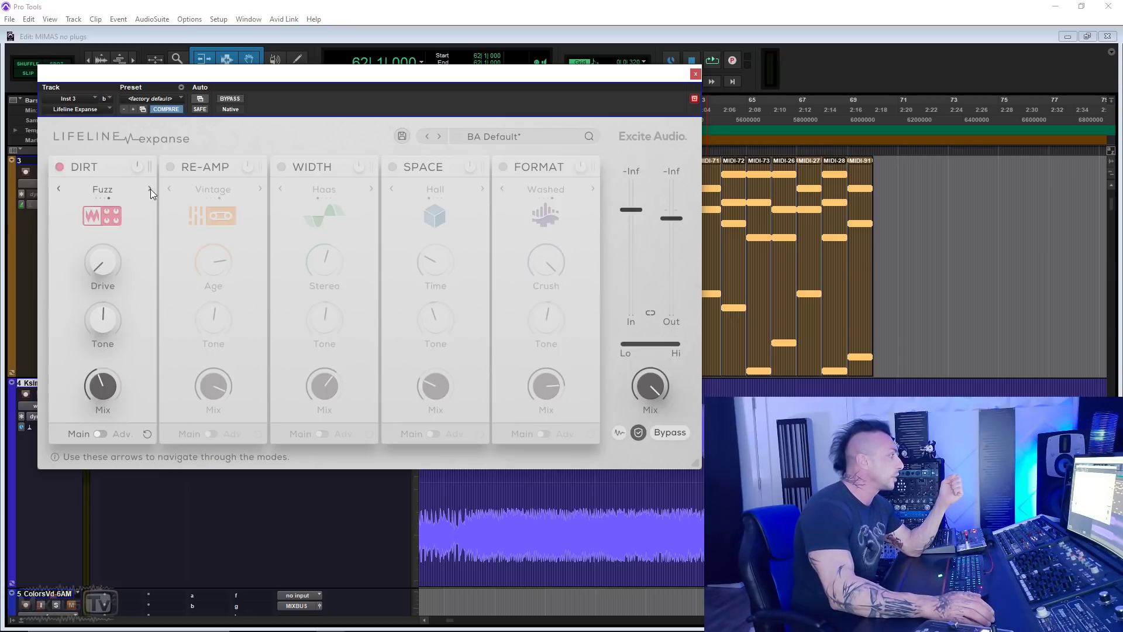
{"action": "left_click", "coordinate": [150, 189]}
{"action": "left_click", "coordinate": [150, 188]}
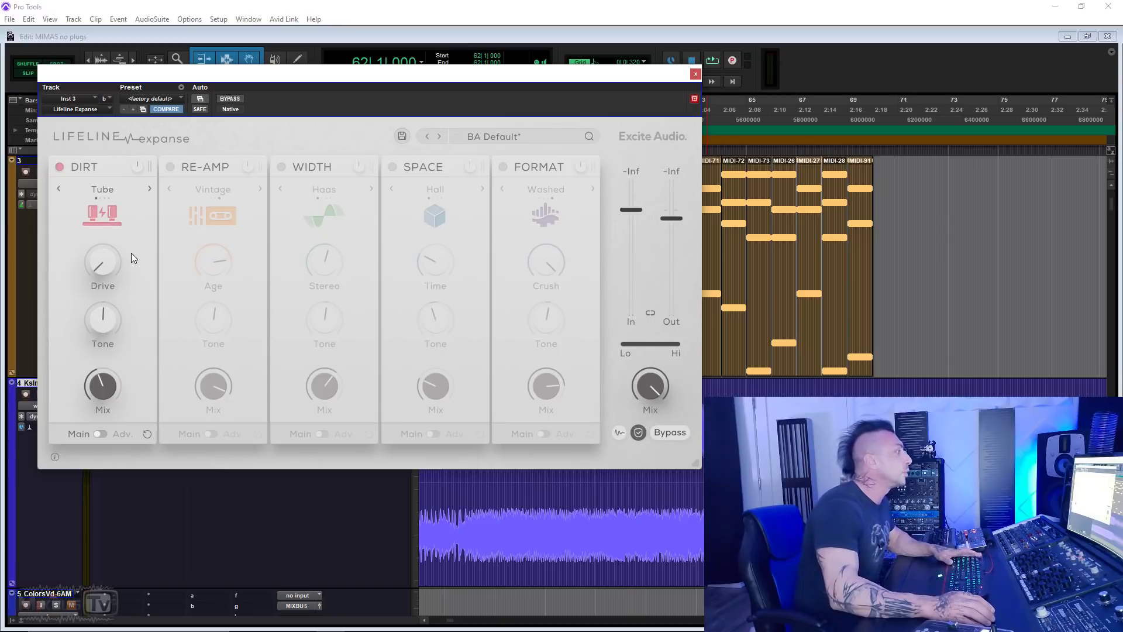
Play the song, raise the Drive and Tone of DIRT's Tube mode, and compare against the bypassed plug-in.
{"action": "key", "text": "space"}
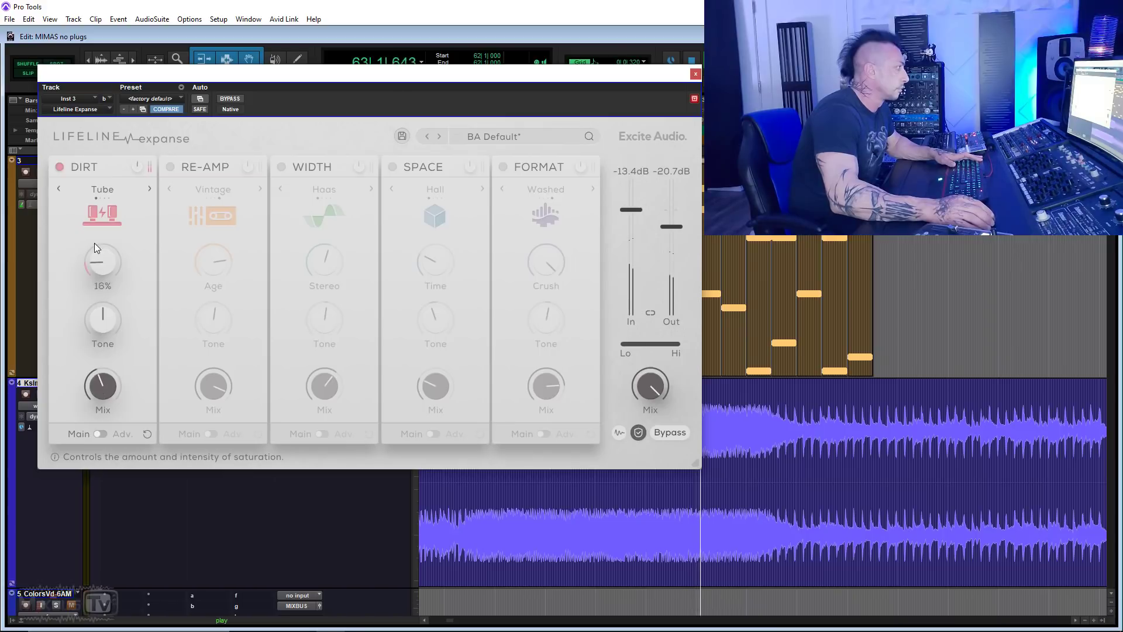
{"action": "left_click_drag", "start_coordinate": [93, 243], "coordinate": [100, 167]}
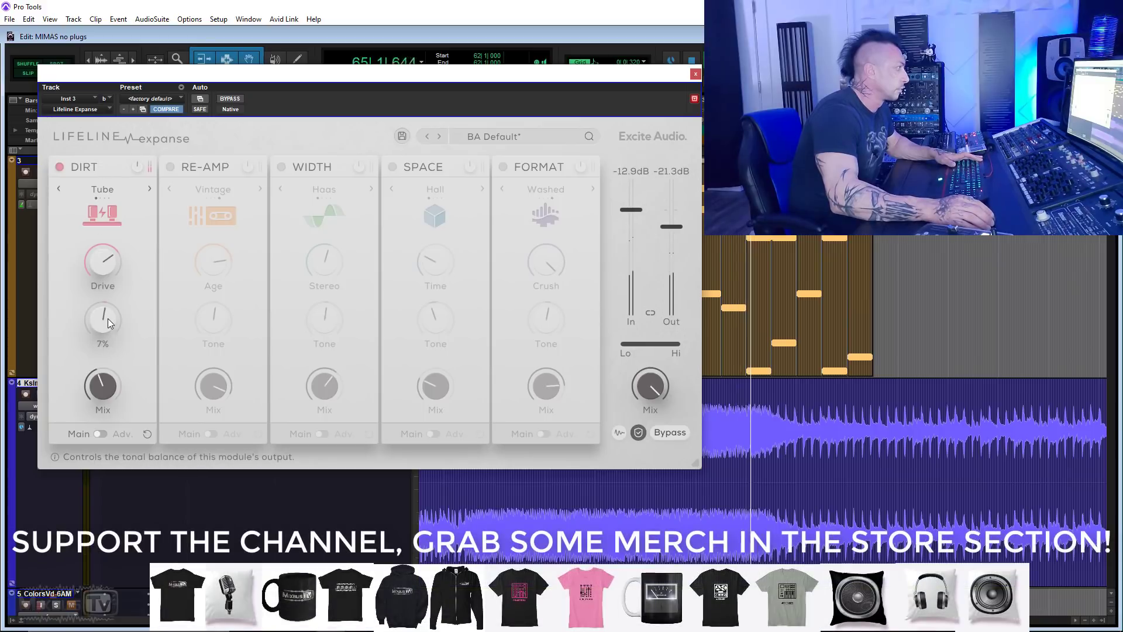
{"action": "left_click", "coordinate": [230, 99]}
{"action": "left_click", "coordinate": [230, 99]}
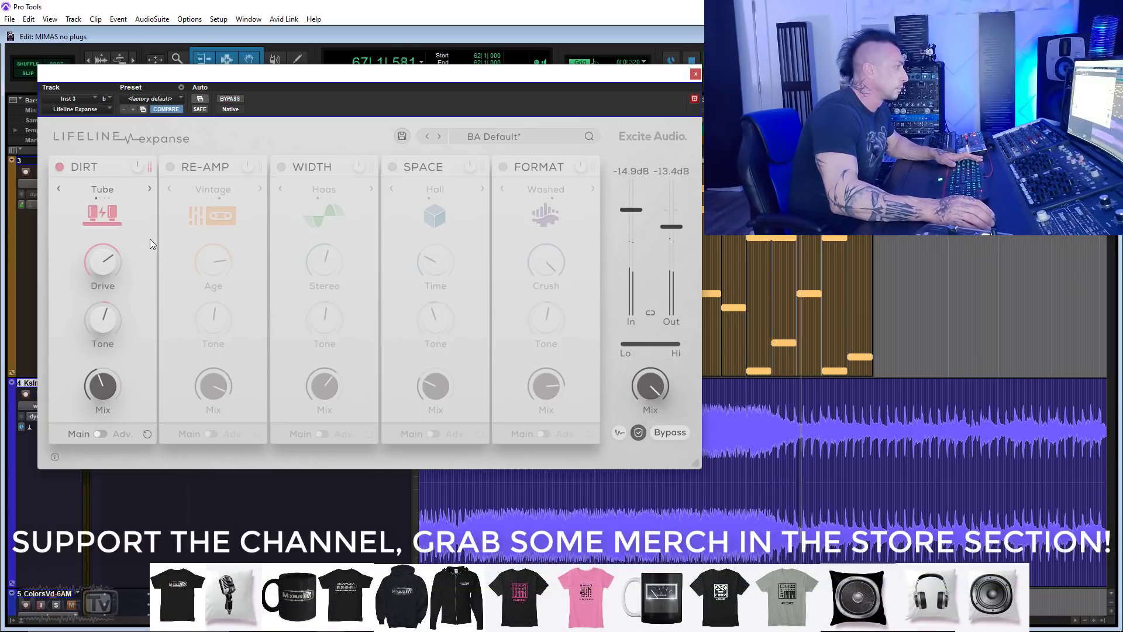
Readjust the Tube mode by ear, setting the Drive to about 59% and turning the Tone below centre.
{"action": "mouse_move", "coordinate": [121, 258]}
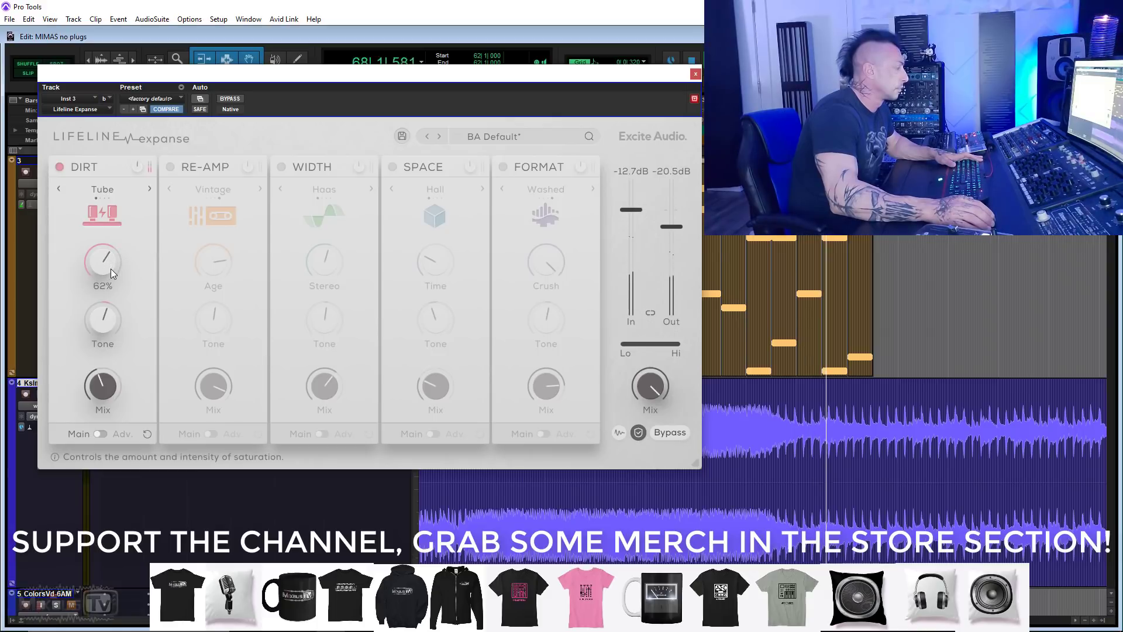
{"action": "left_click_drag", "start_coordinate": [110, 268], "coordinate": [107, 198]}
{"action": "mouse_move", "coordinate": [100, 315]}
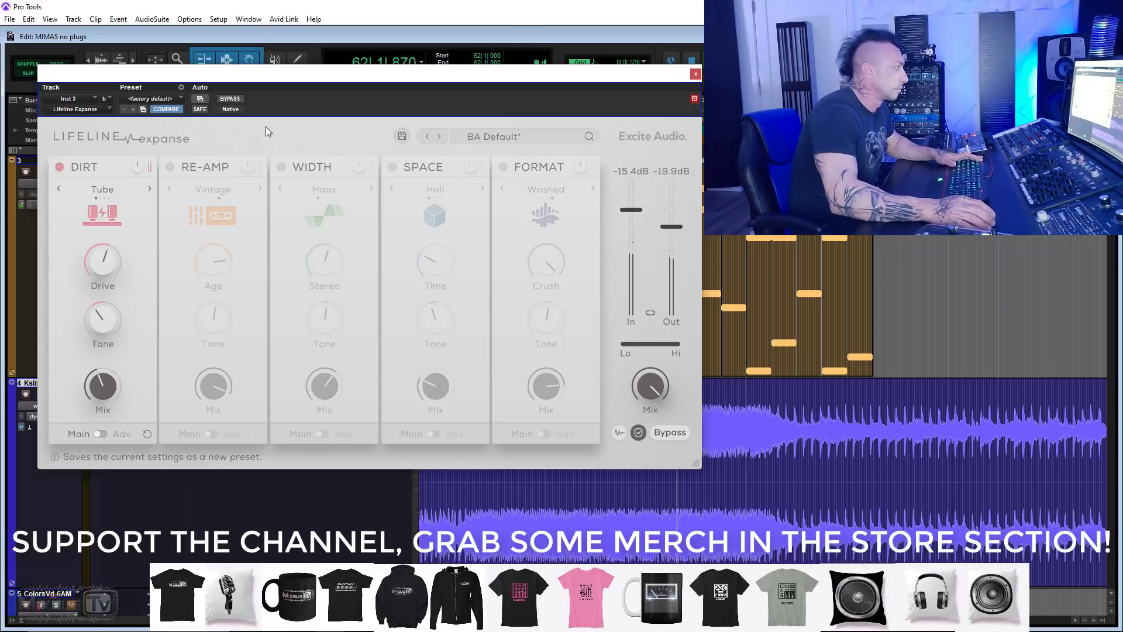
Switch DIRT to Tape mode, bring Tone back to centre, lower the Drive to 37%, and compare with the plug-in bypassed.
{"action": "left_click", "coordinate": [149, 188]}
{"action": "mouse_move", "coordinate": [109, 262]}
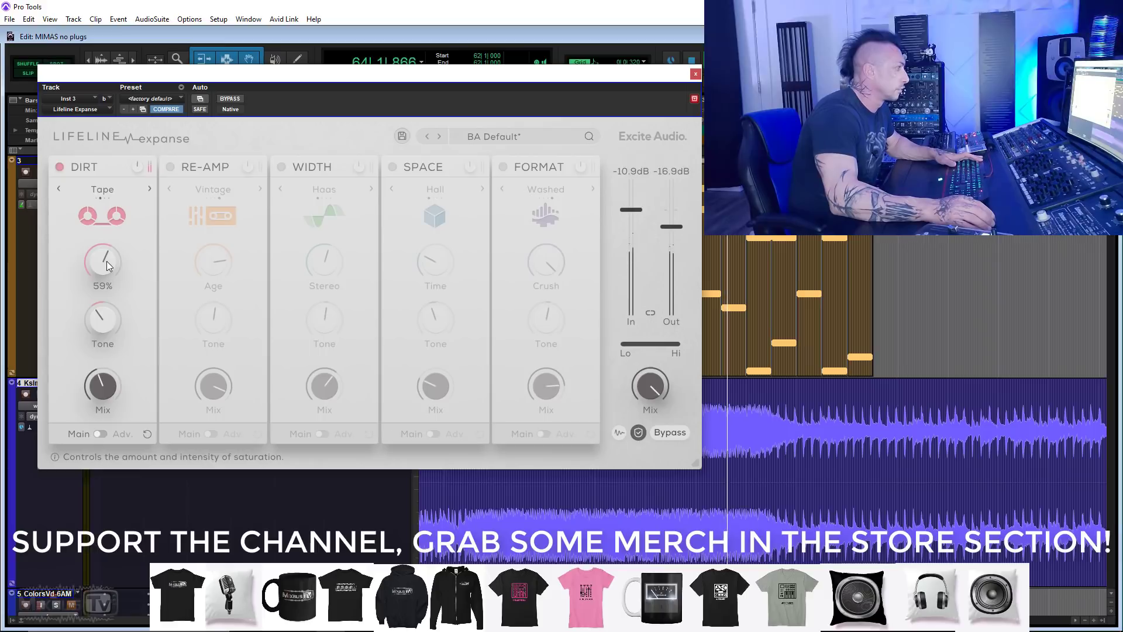
{"action": "mouse_move", "coordinate": [107, 314]}
{"action": "left_click_drag", "start_coordinate": [107, 310], "coordinate": [106, 352]}
{"action": "mouse_move", "coordinate": [107, 263]}
{"action": "left_click_drag", "start_coordinate": [107, 263], "coordinate": [104, 290]}
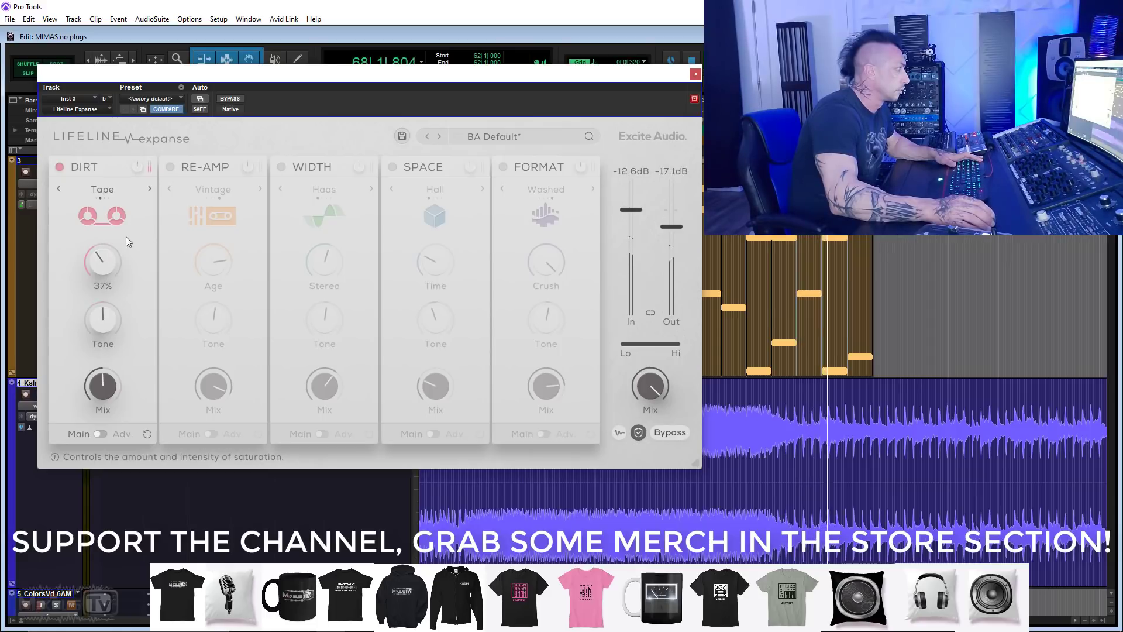
{"action": "left_click", "coordinate": [226, 99]}
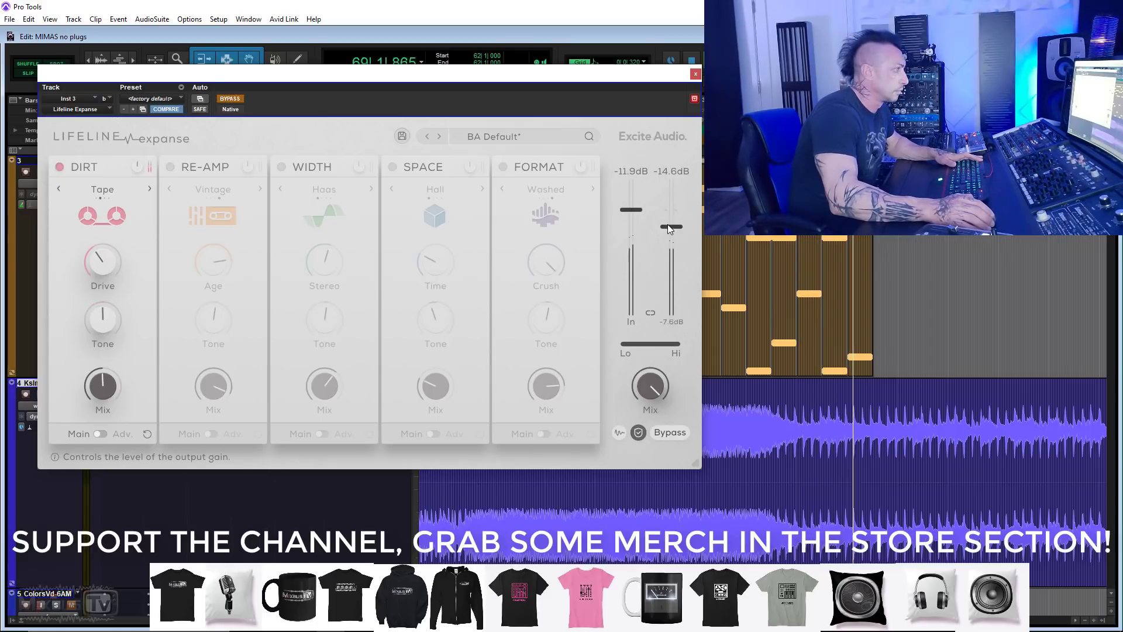
{"action": "left_click", "coordinate": [229, 98]}
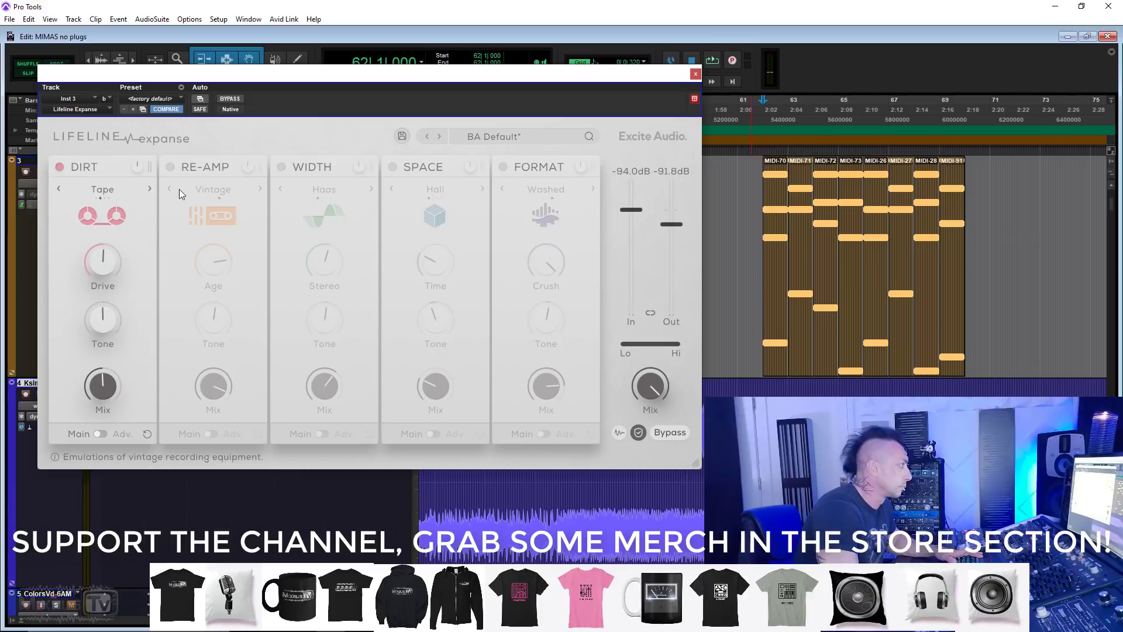
Reset the Drive to 0%, switch DIRT to Rectify mode, lower its Mix and set the Drive to 45%.
{"action": "left_click_drag", "start_coordinate": [103, 263], "coordinate": [103, 351]}
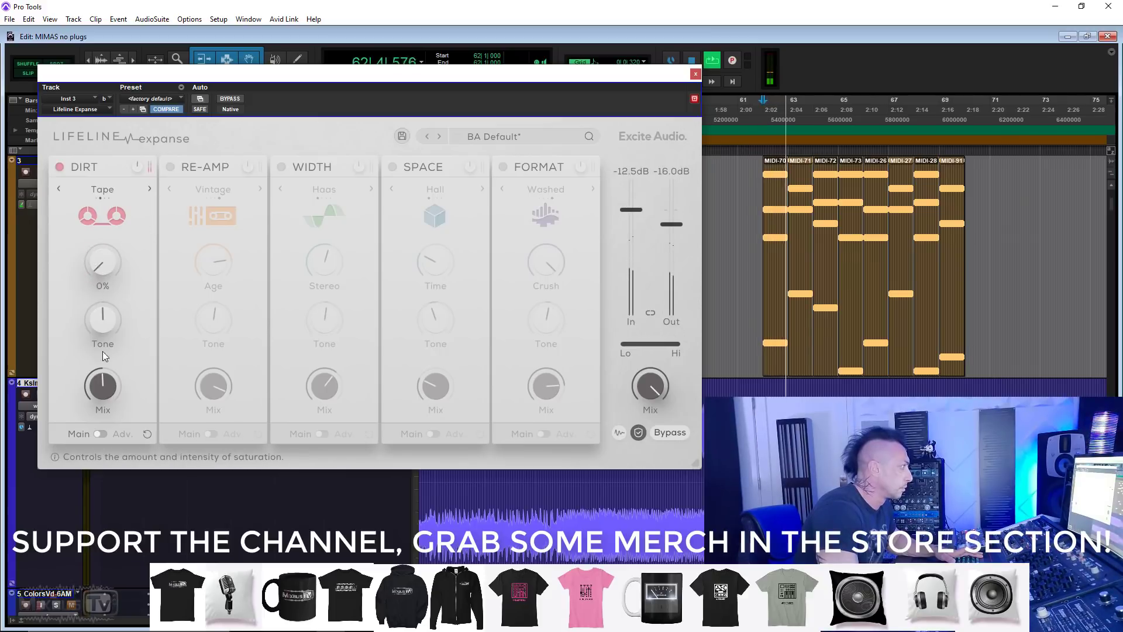
{"action": "left_click", "coordinate": [150, 188]}
{"action": "left_click_drag", "start_coordinate": [108, 264], "coordinate": [107, 174]}
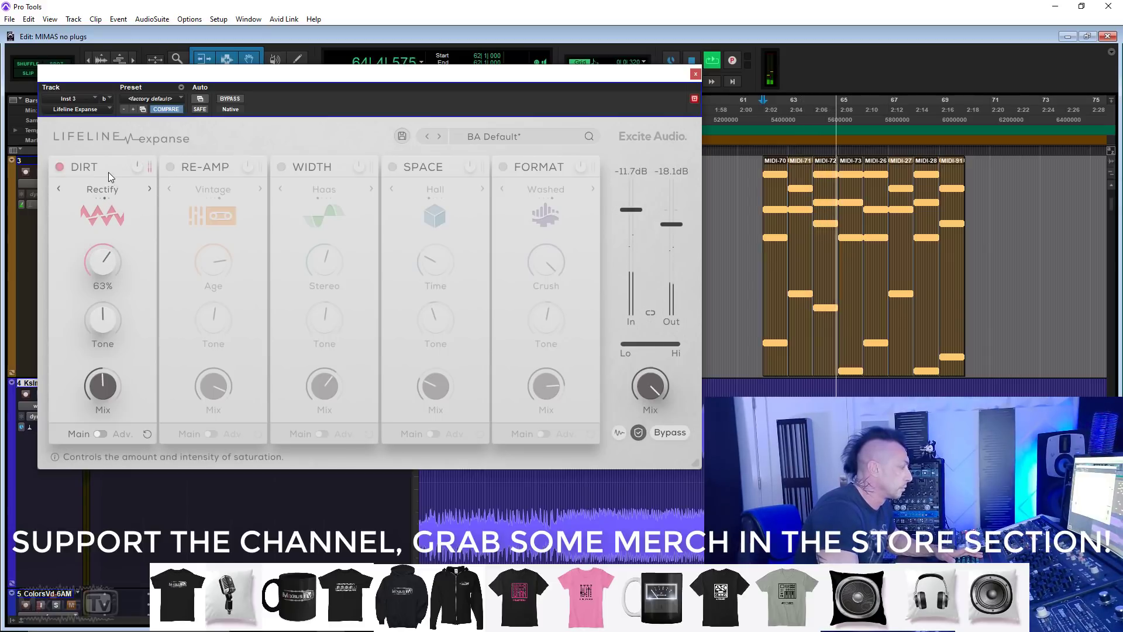
{"action": "left_click_drag", "start_coordinate": [101, 384], "coordinate": [96, 427]}
{"action": "left_click_drag", "start_coordinate": [99, 271], "coordinate": [116, 275]}
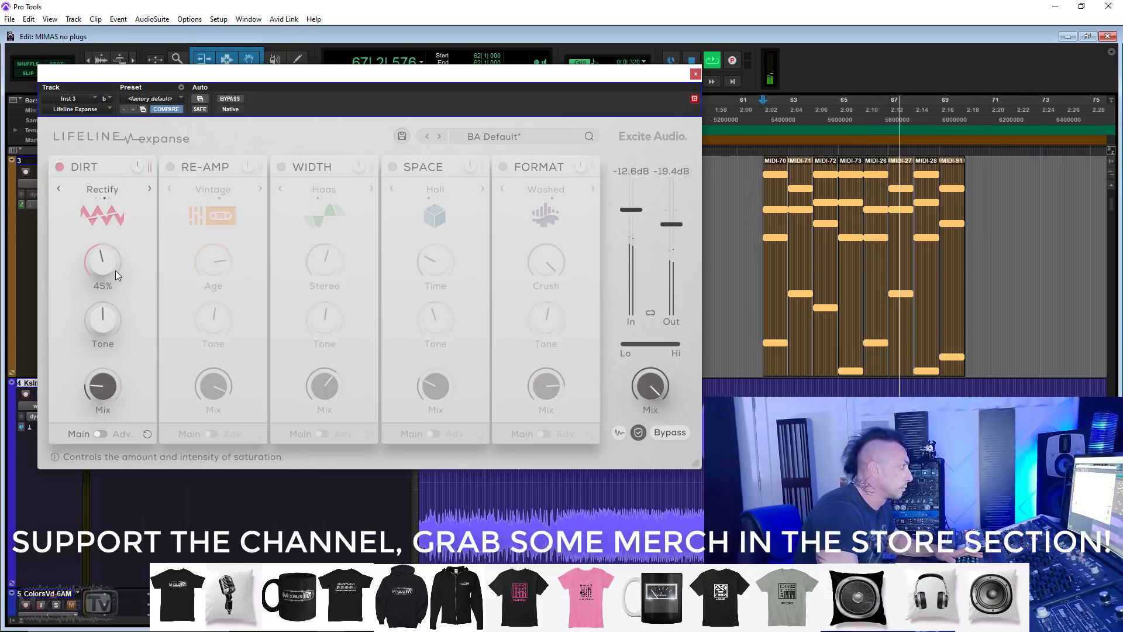
Switch DIRT to Fuzz mode with 50% Drive, a slightly darker-than-centre Tone and a low Mix.
{"action": "left_click", "coordinate": [150, 188]}
{"action": "left_click_drag", "start_coordinate": [110, 401], "coordinate": [107, 381]}
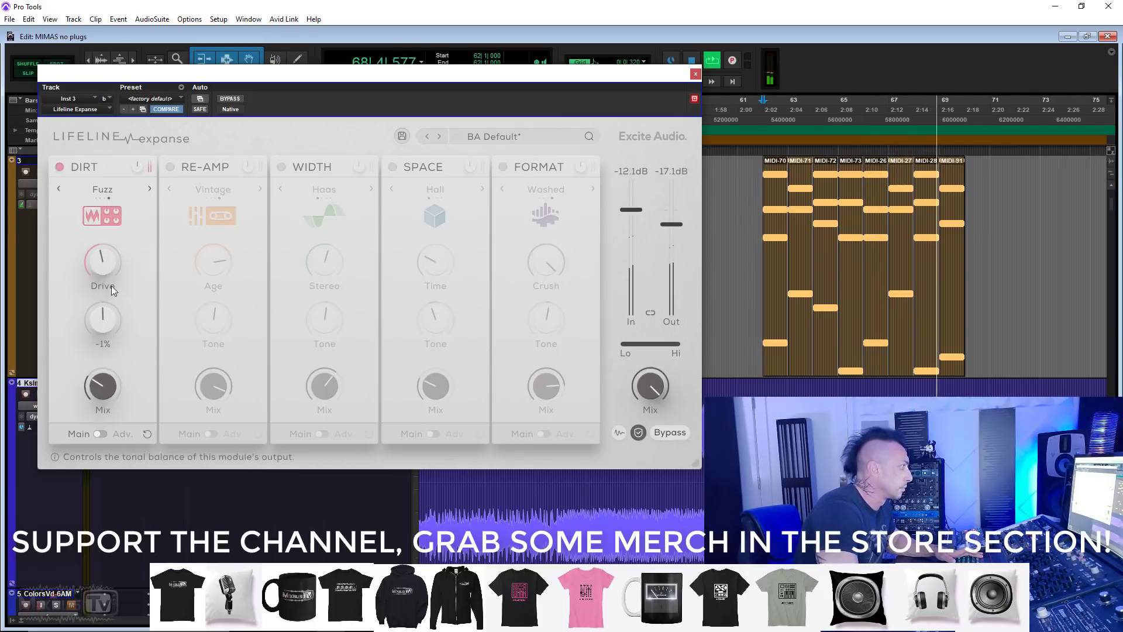
{"action": "left_click_drag", "start_coordinate": [107, 263], "coordinate": [106, 272]}
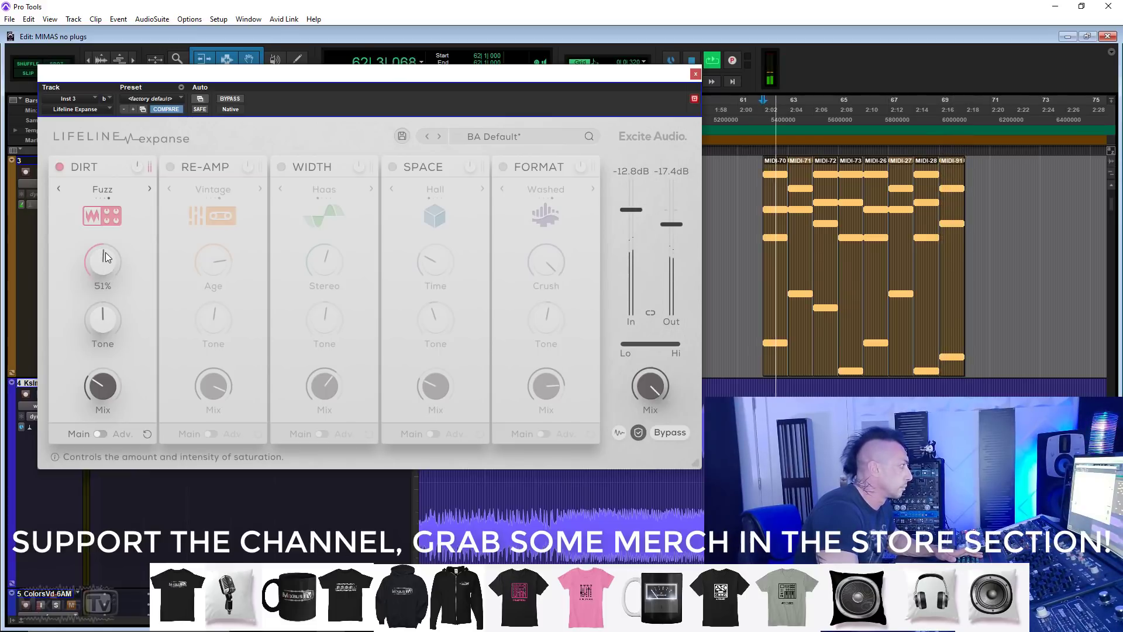
{"action": "left_click_drag", "start_coordinate": [105, 319], "coordinate": [106, 308]}
{"action": "left_click_drag", "start_coordinate": [106, 381], "coordinate": [106, 394]}
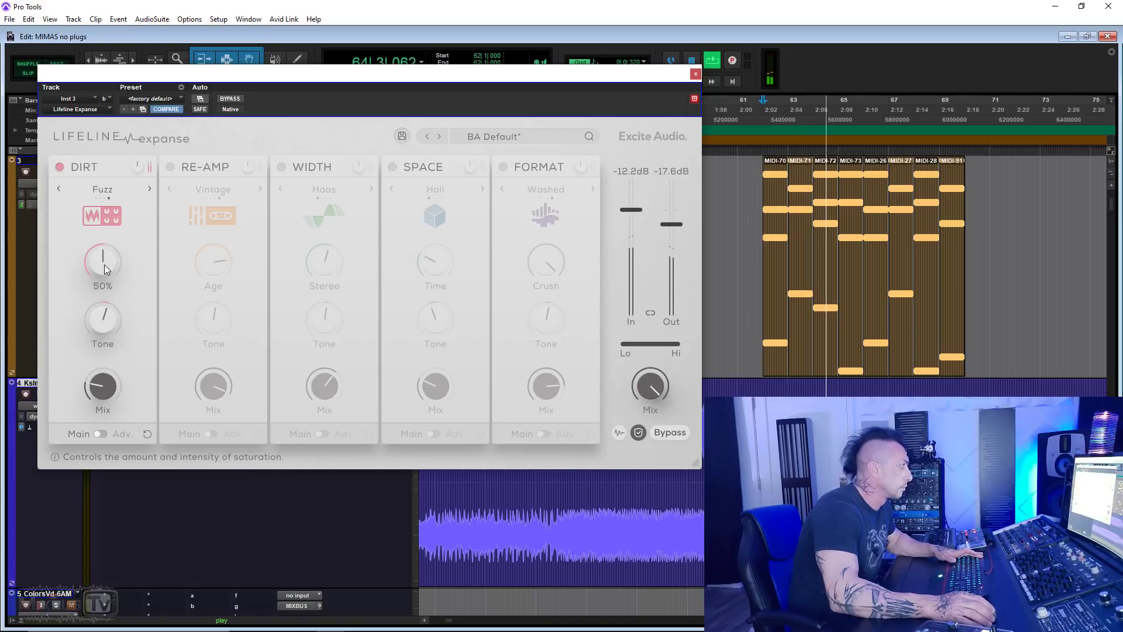
{"action": "left_click_drag", "start_coordinate": [104, 265], "coordinate": [105, 259]}
{"action": "mouse_move", "coordinate": [106, 316]}
{"action": "left_mouse_down"}
{"action": "mouse_move", "coordinate": [105, 356]}
{"action": "mouse_move", "coordinate": [105, 337]}
{"action": "left_mouse_up"}
{"action": "left_click_drag", "start_coordinate": [110, 265], "coordinate": [109, 272]}
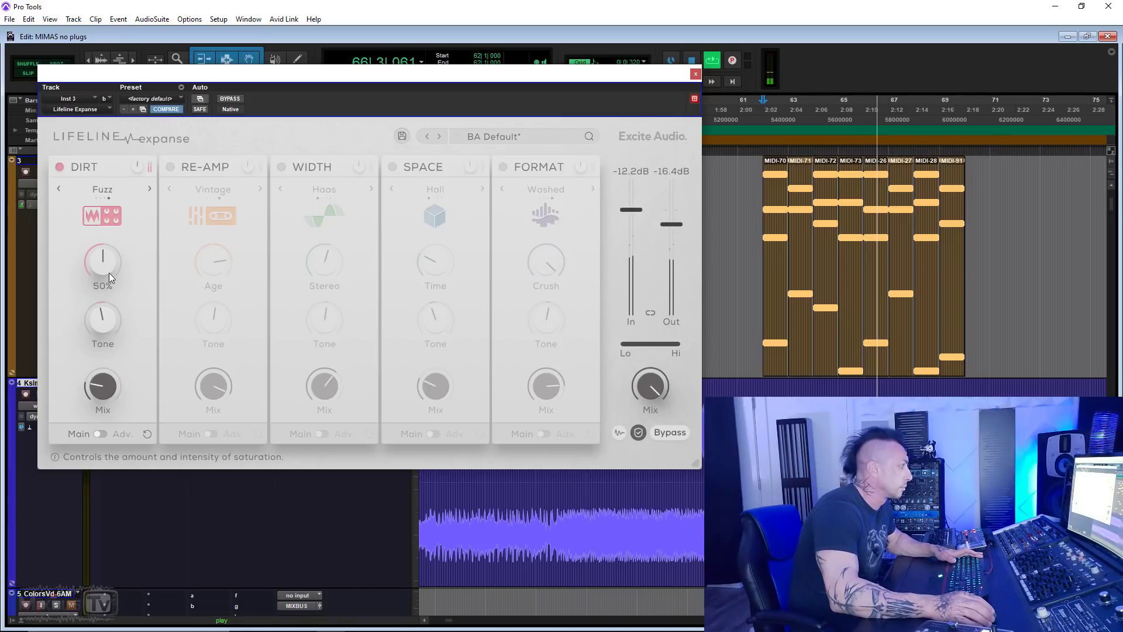
Return DIRT to Tube mode, then stop playback and turn the module off.
{"action": "left_click", "coordinate": [149, 188]}
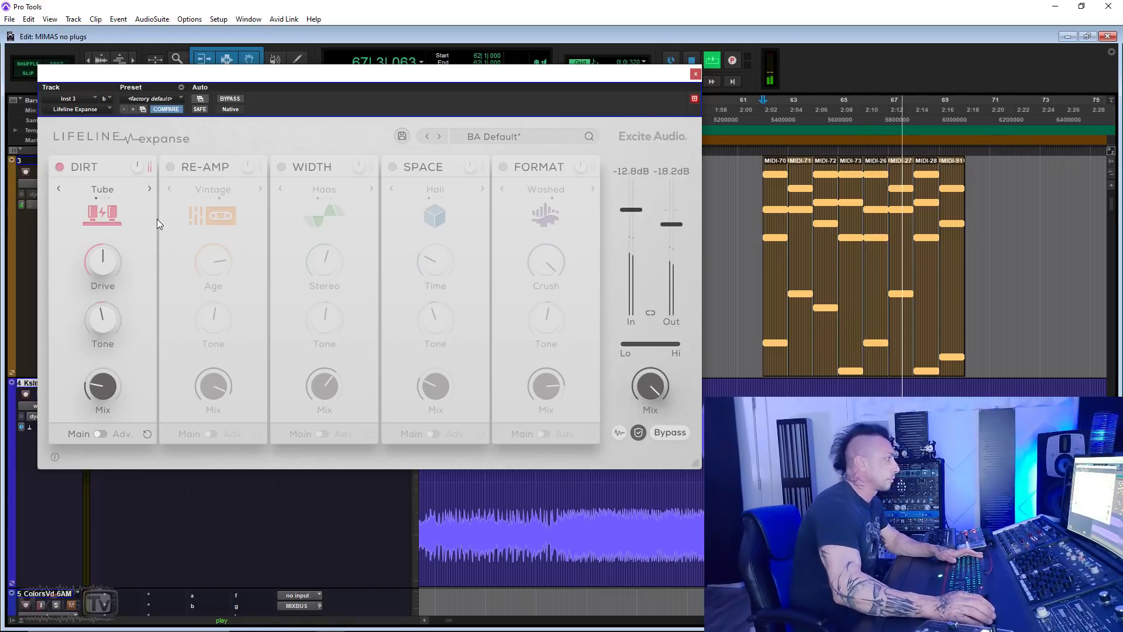
{"action": "key", "text": "space"}
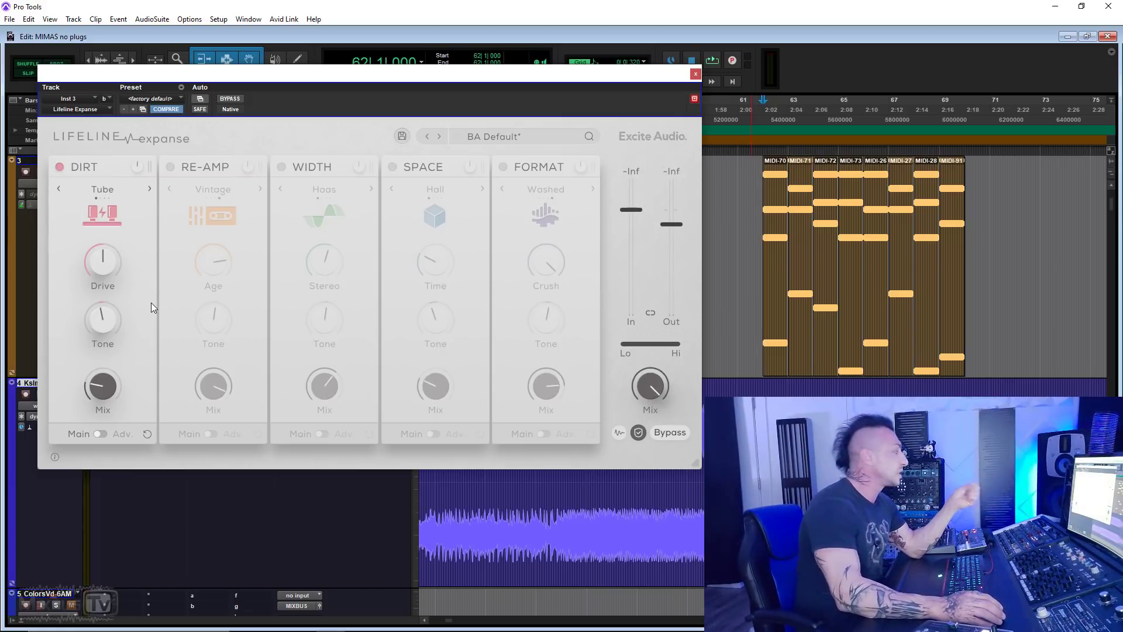
{"action": "left_click", "coordinate": [60, 167]}
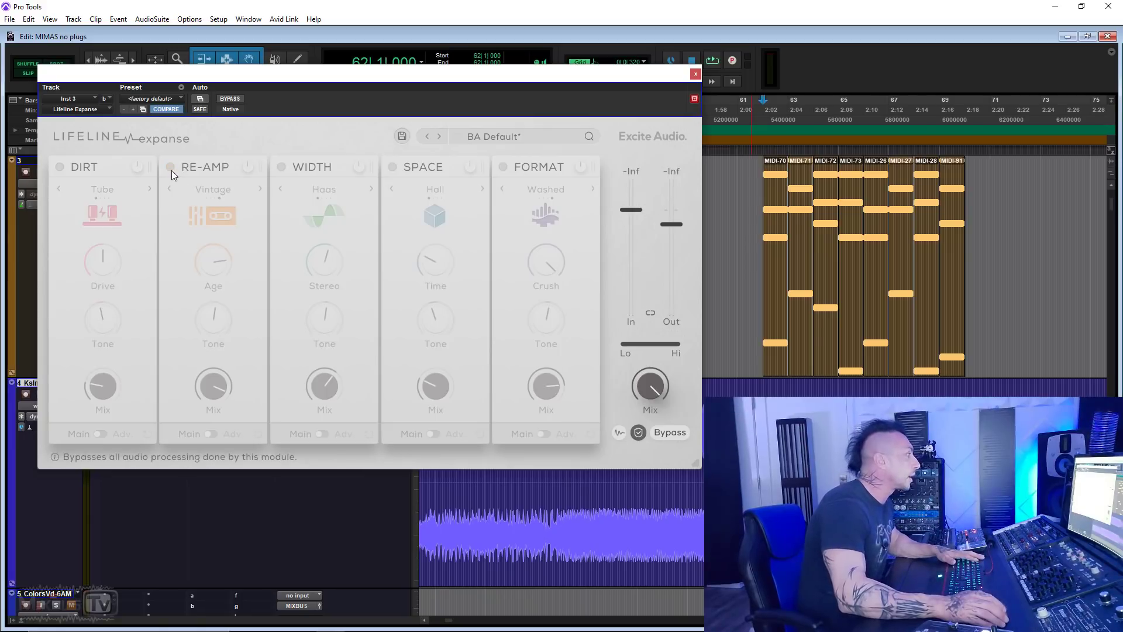
Enable the RE-AMP module and step through its available modes.
{"action": "left_click", "coordinate": [169, 167]}
{"action": "left_click", "coordinate": [259, 188]}
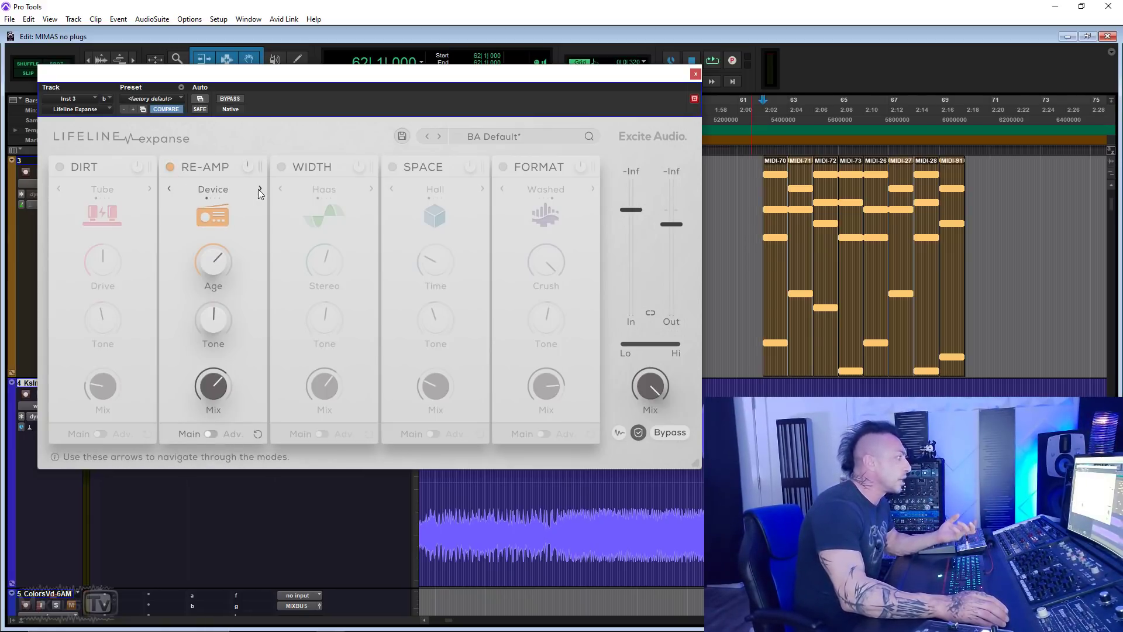
{"action": "left_click", "coordinate": [258, 188]}
{"action": "left_click", "coordinate": [258, 189]}
{"action": "left_click", "coordinate": [259, 190]}
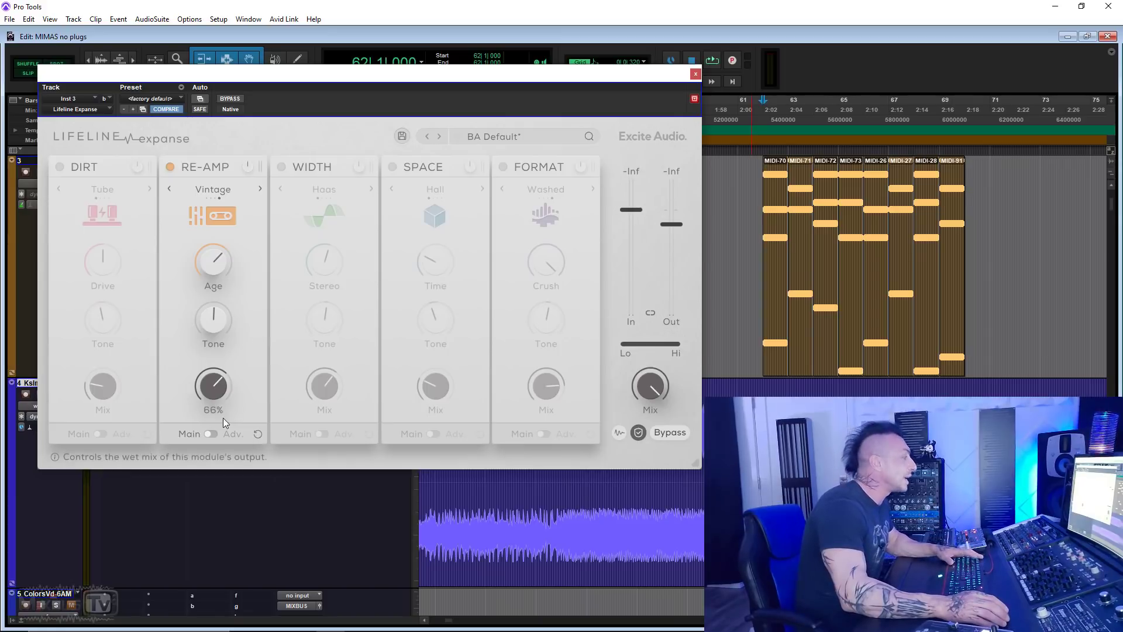
Open RE-AMP's advanced page in Device mode and turn the mic Blend fully toward the close mic.
{"action": "left_click", "coordinate": [212, 435]}
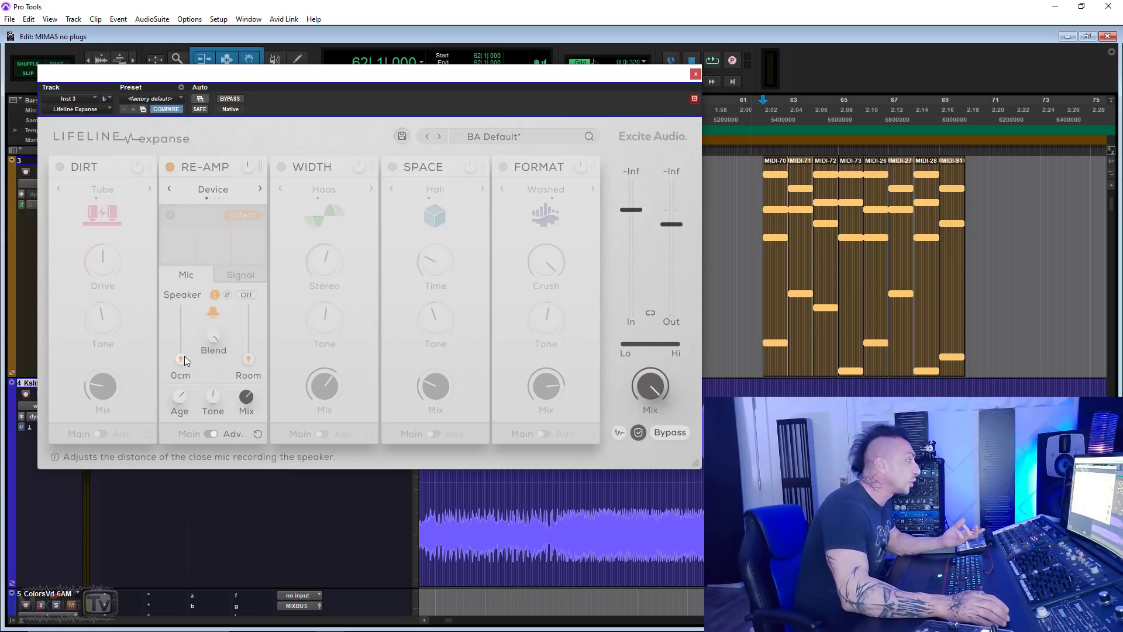
{"action": "mouse_move", "coordinate": [245, 359]}
{"action": "left_click_drag", "start_coordinate": [216, 341], "coordinate": [208, 405]}
{"action": "left_click_drag", "start_coordinate": [214, 333], "coordinate": [202, 441]}
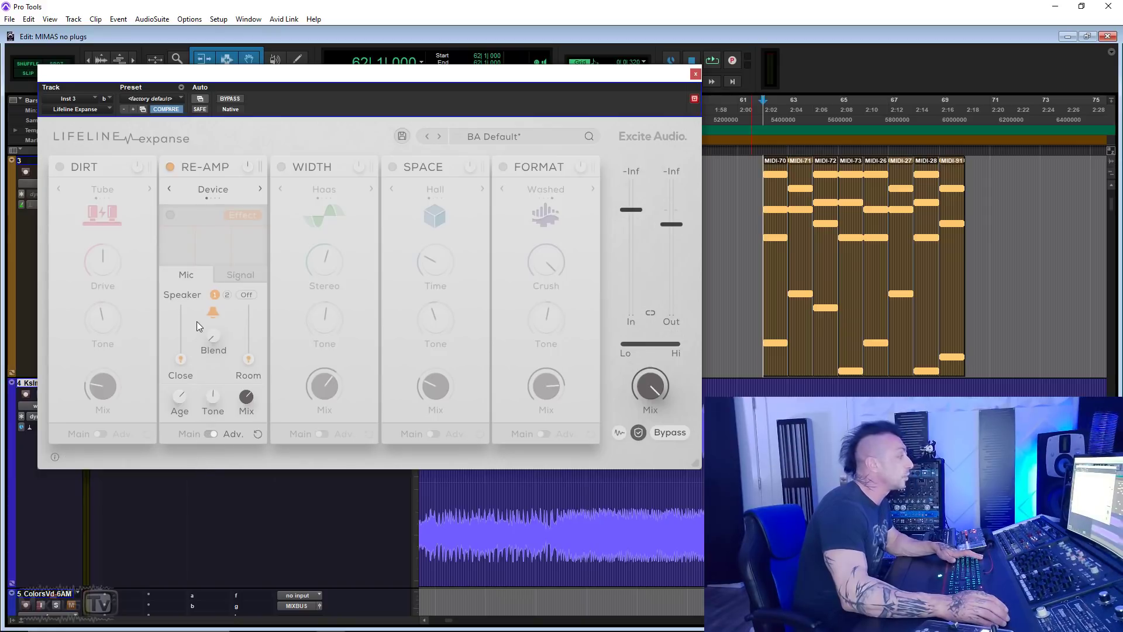
During playback, set RE-AMP's room mic to maximum distance, the Blend to about 58/42 and the close mic to 43 cm.
{"action": "key", "text": "space"}
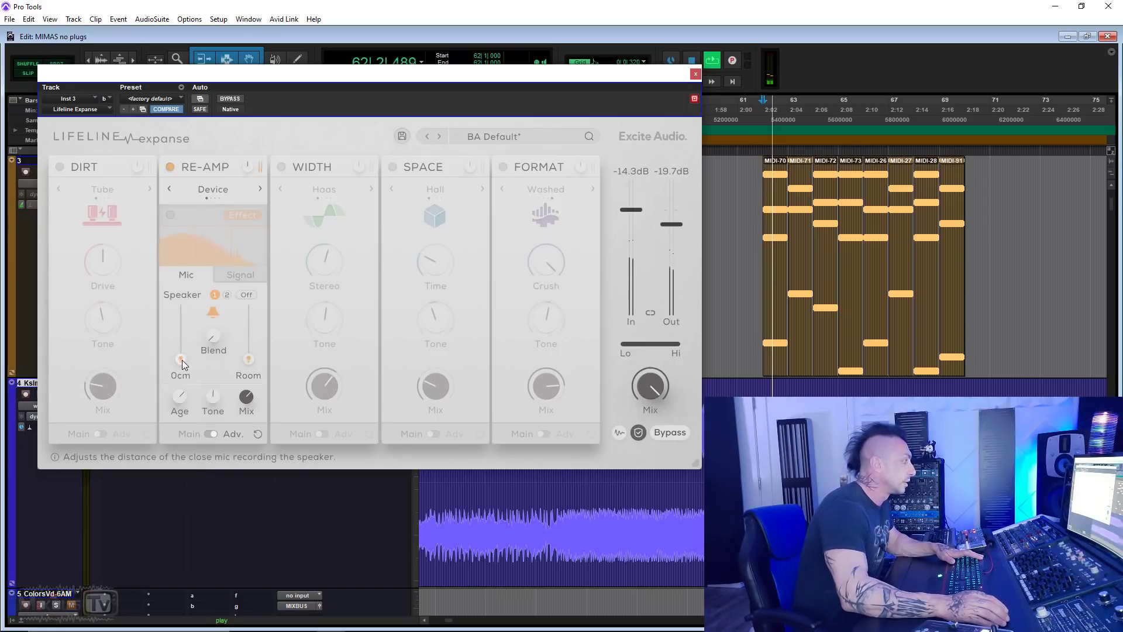
{"action": "left_click_drag", "start_coordinate": [181, 360], "coordinate": [181, 316]}
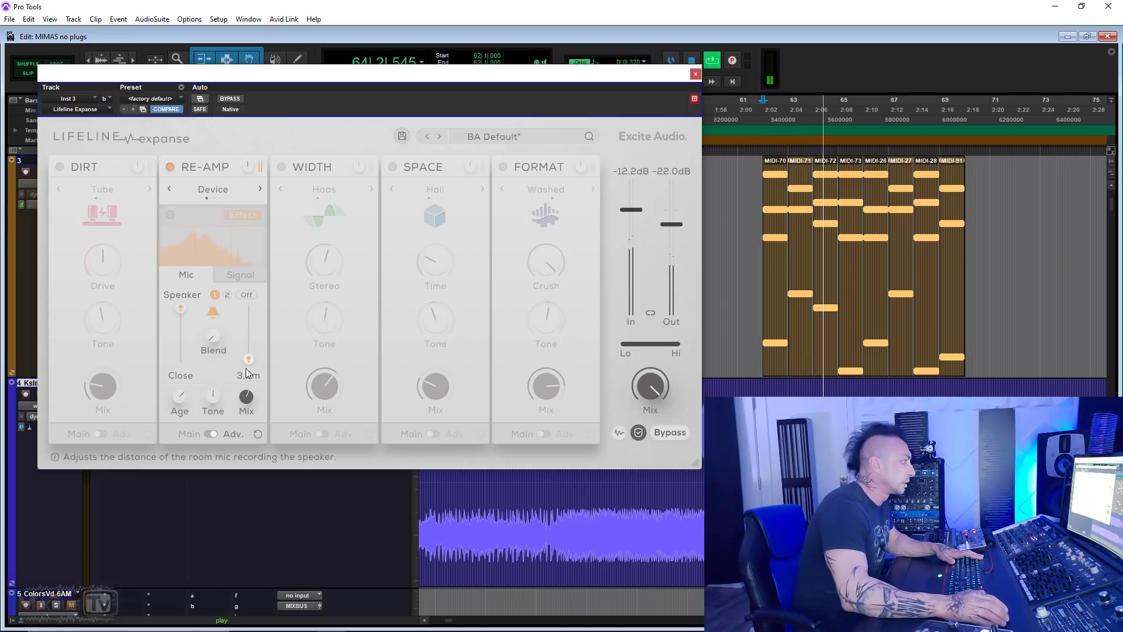
{"action": "left_click_drag", "start_coordinate": [248, 358], "coordinate": [229, 305]}
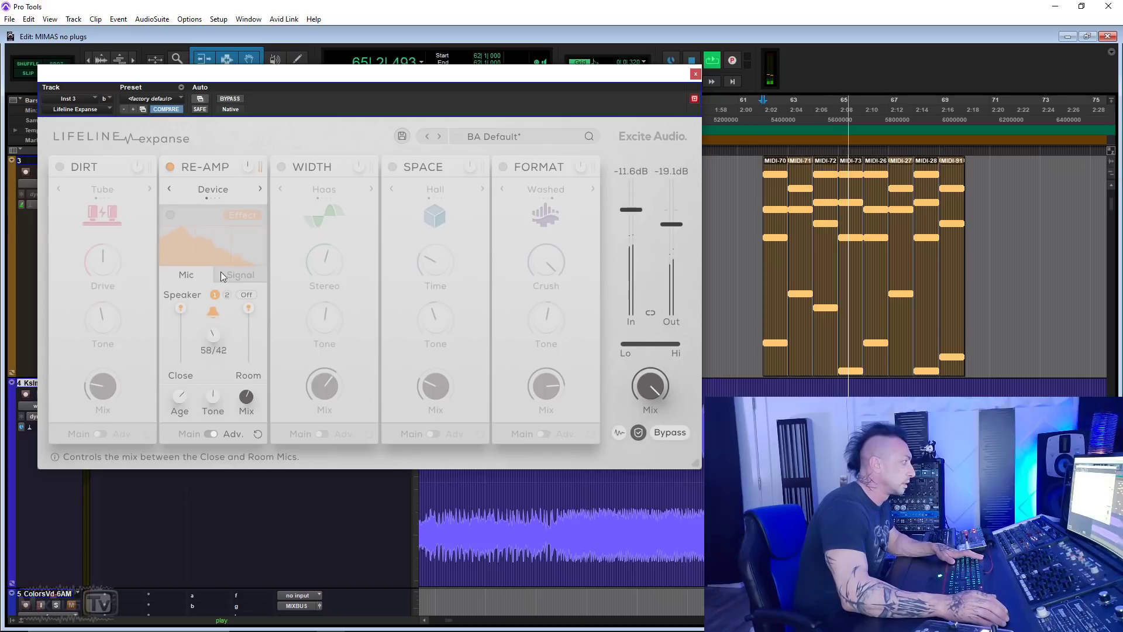
{"action": "left_click_drag", "start_coordinate": [182, 309], "coordinate": [213, 428]}
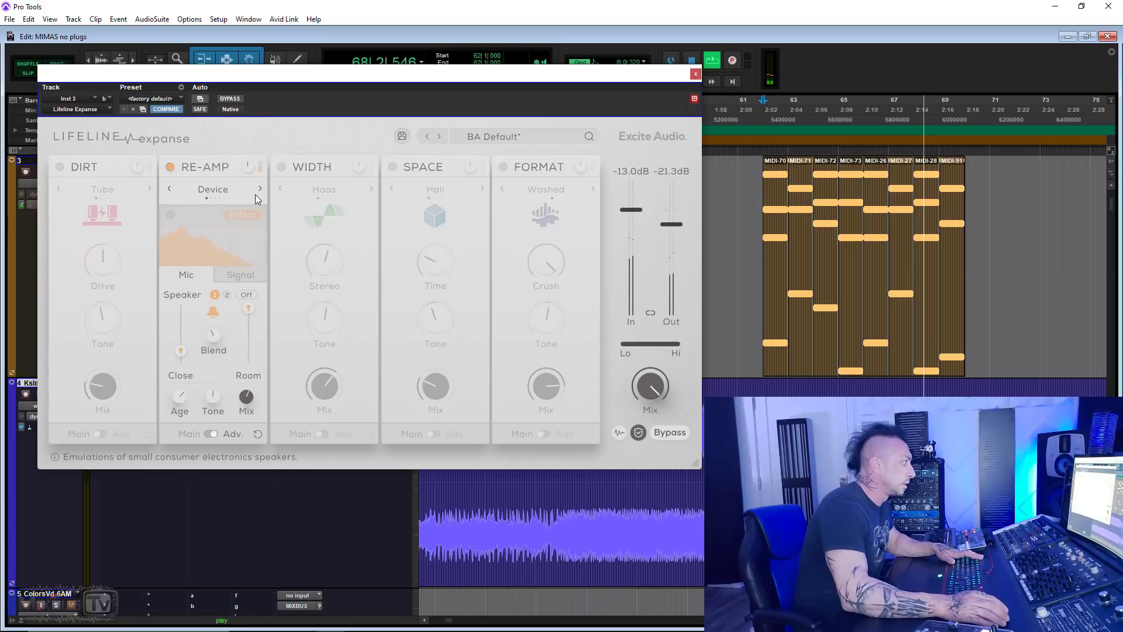
Switch RE-AMP to Cabinet mode and readjust its Age, Tone, Mix, mic distances and mic Blend during playback.
{"action": "left_click", "coordinate": [261, 188]}
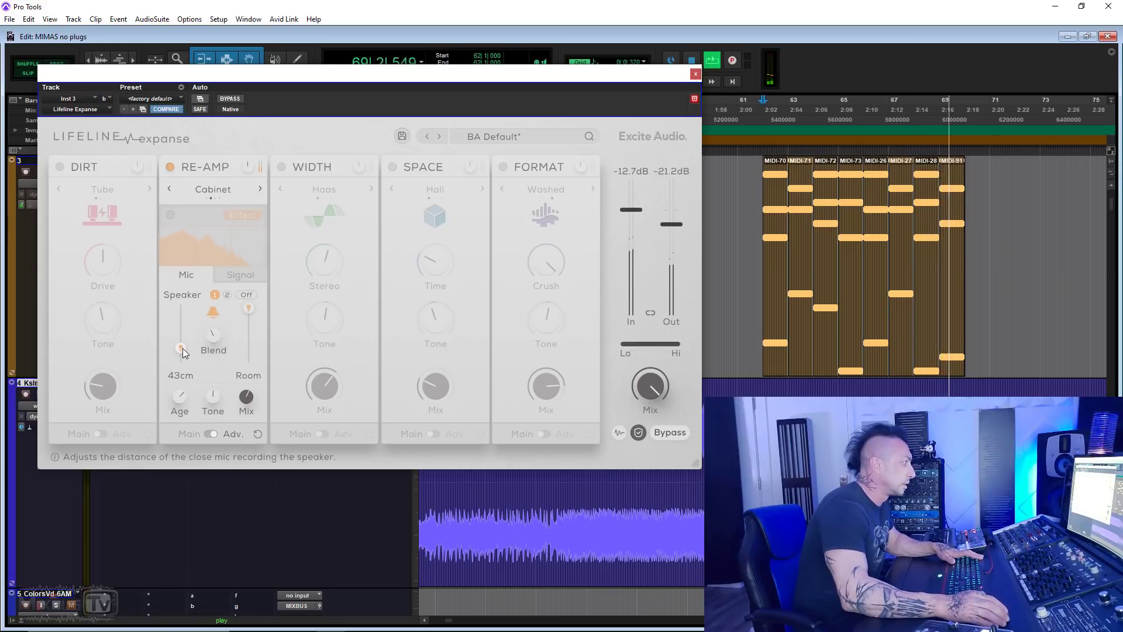
{"action": "left_click_drag", "start_coordinate": [184, 399], "coordinate": [181, 377]}
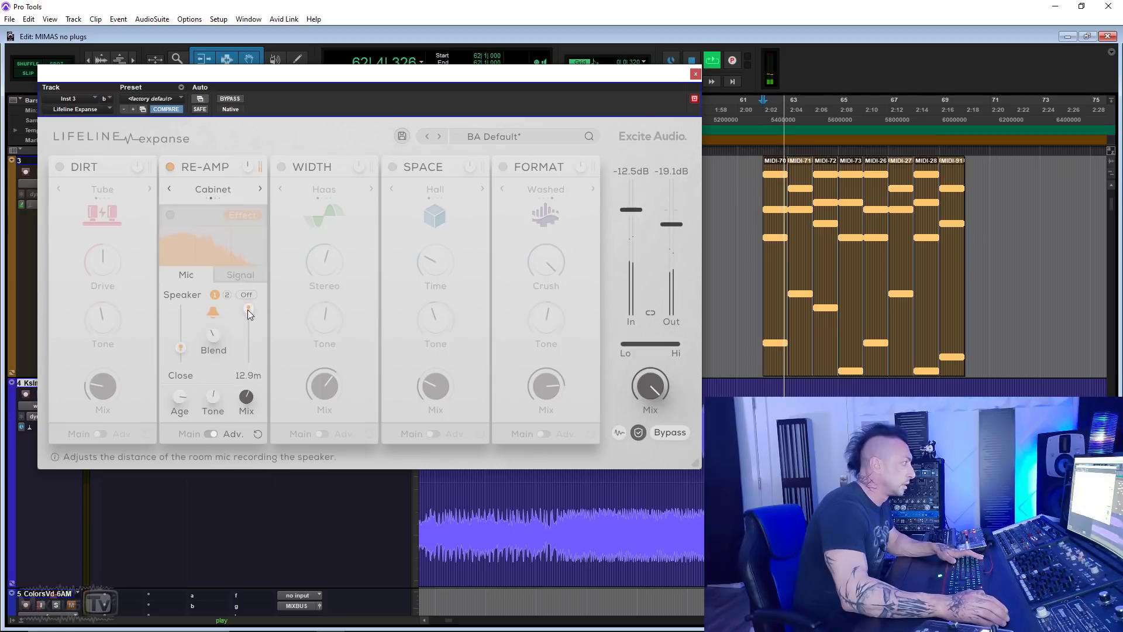
{"action": "left_click_drag", "start_coordinate": [184, 349], "coordinate": [184, 338]}
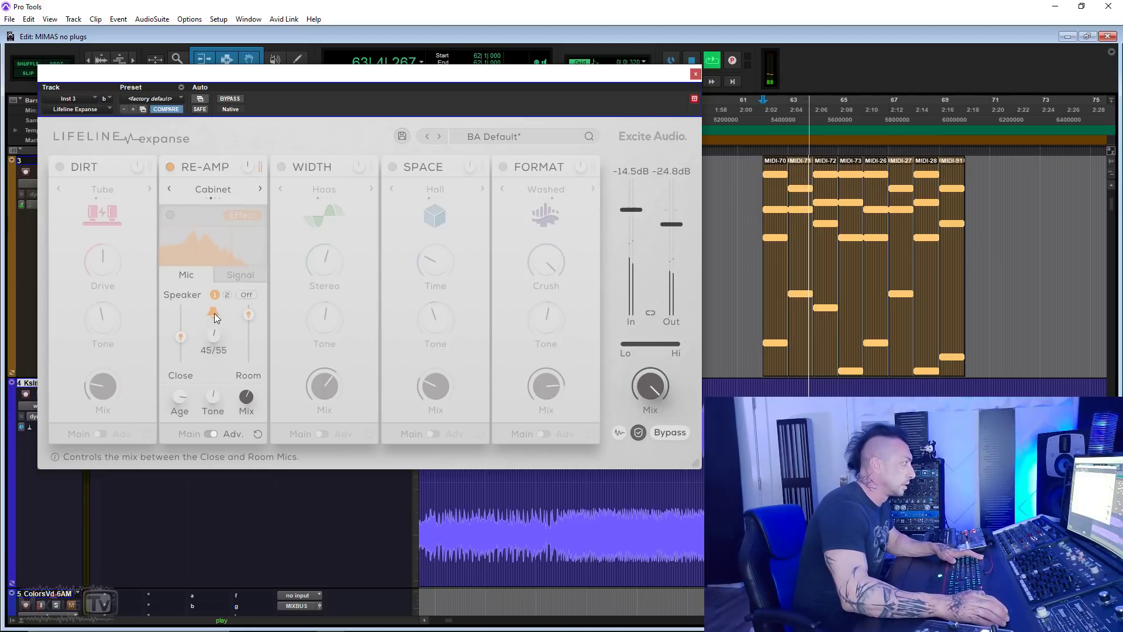
{"action": "left_click_drag", "start_coordinate": [246, 393], "coordinate": [244, 447]}
{"action": "left_click_drag", "start_coordinate": [216, 400], "coordinate": [252, 388]}
Audition RE-AMP's other modes, including Monitors, return to Cabinet and compare the sound with the module bypassed.
{"action": "left_click", "coordinate": [260, 188]}
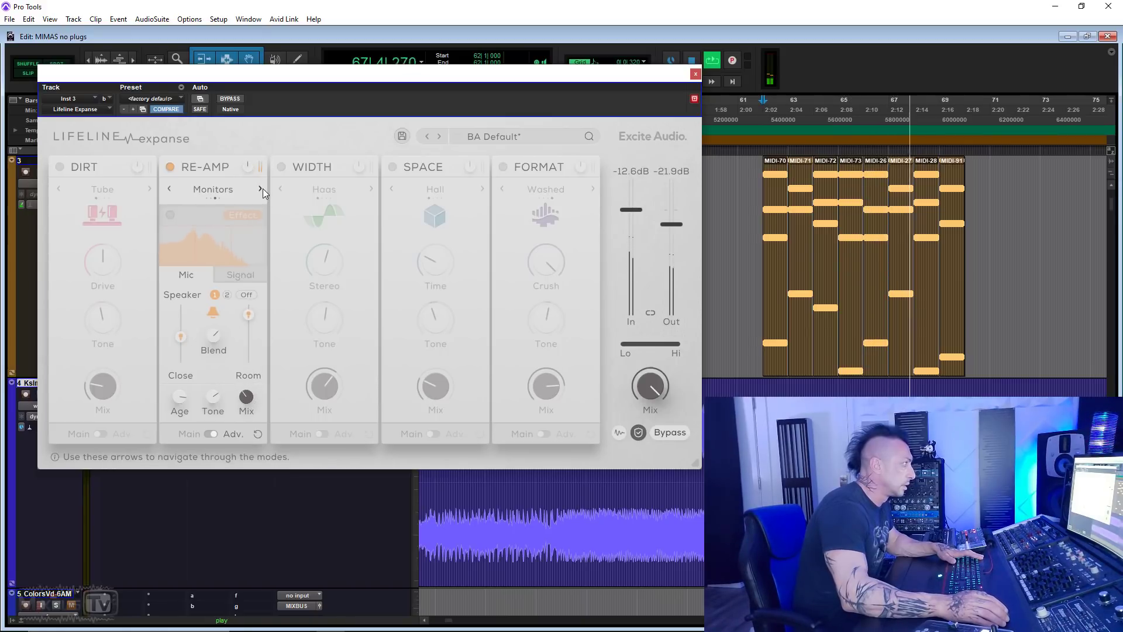
{"action": "left_click", "coordinate": [261, 188]}
{"action": "left_click", "coordinate": [170, 188]}
{"action": "left_click", "coordinate": [169, 188]}
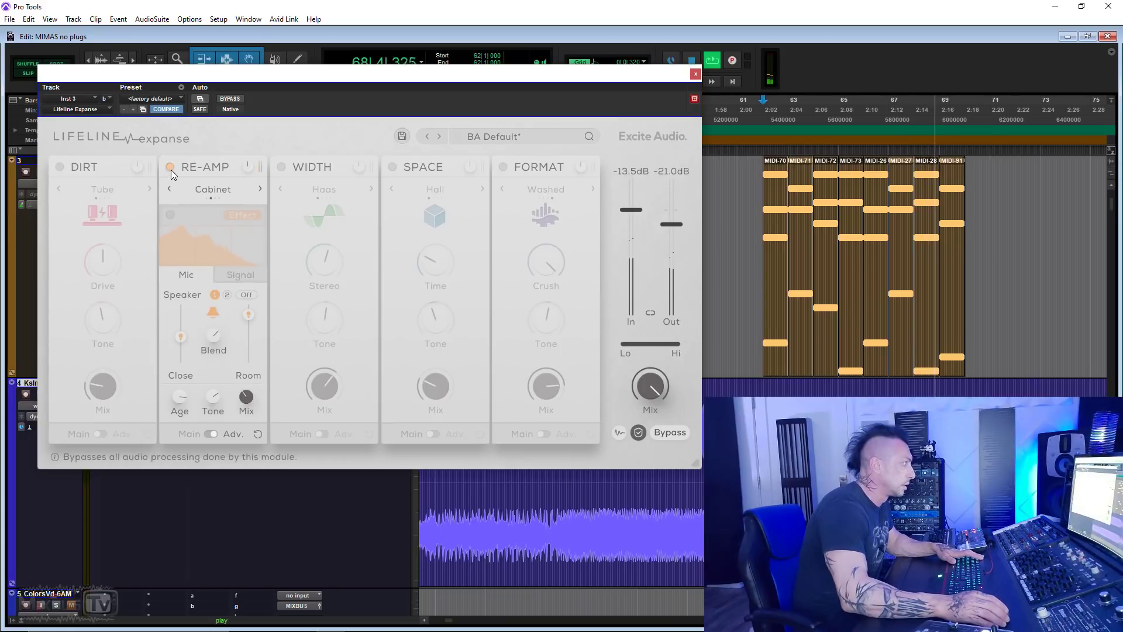
{"action": "left_click", "coordinate": [171, 167]}
{"action": "left_click", "coordinate": [170, 168]}
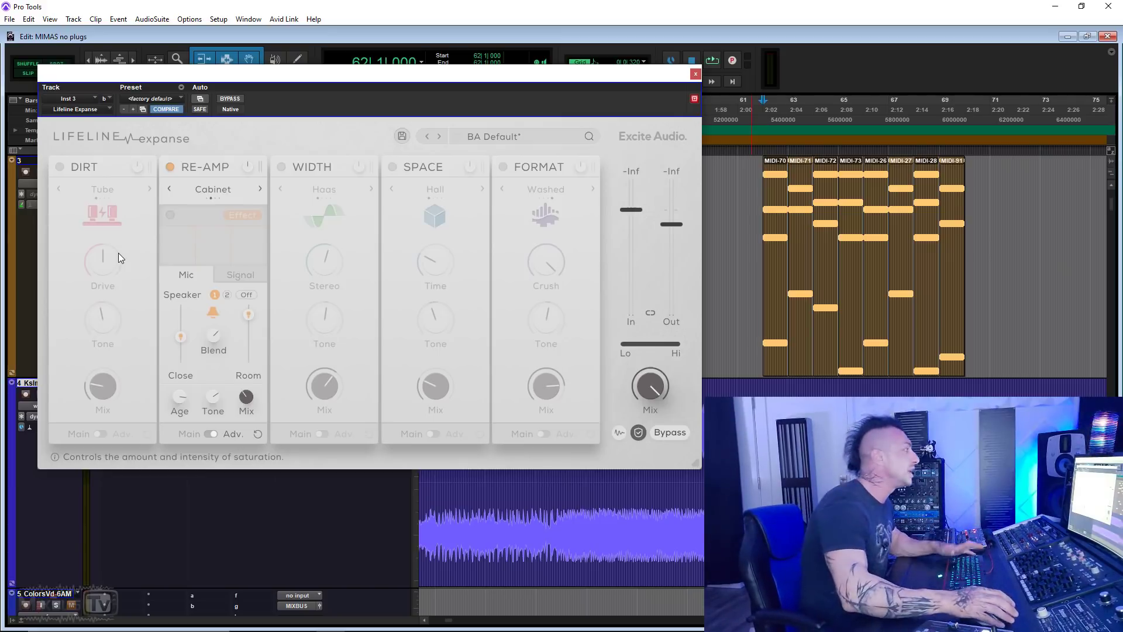
Turn off the RE-AMP module, leave DIRT off and enable the WIDTH module.
{"action": "left_click", "coordinate": [59, 167]}
{"action": "left_click", "coordinate": [169, 167]}
{"action": "left_click", "coordinate": [58, 167]}
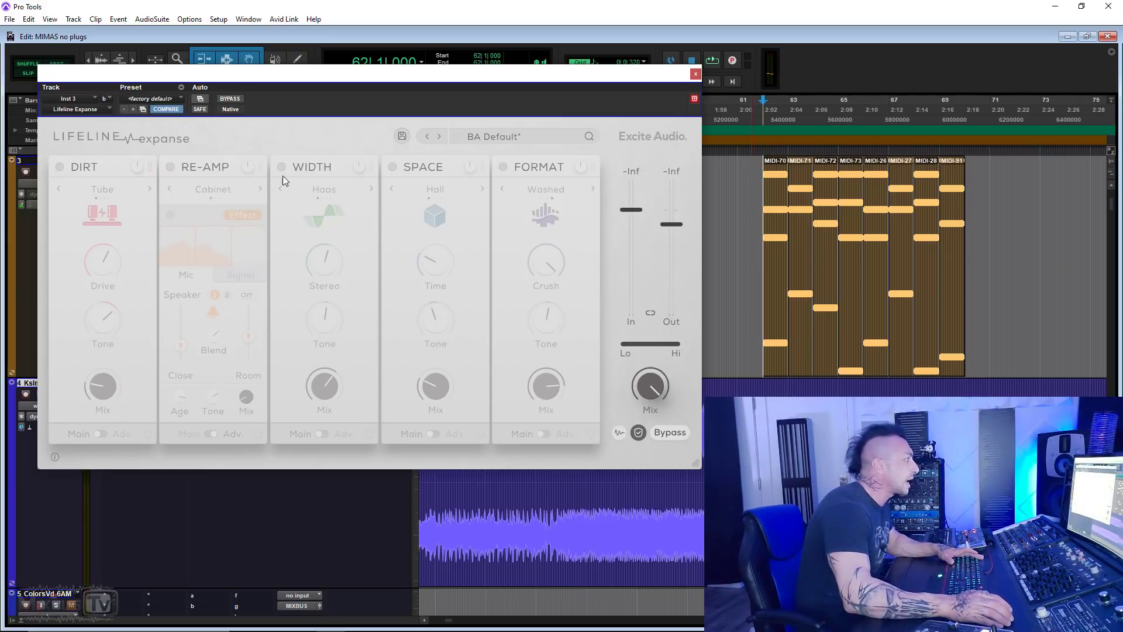
{"action": "left_click", "coordinate": [281, 167]}
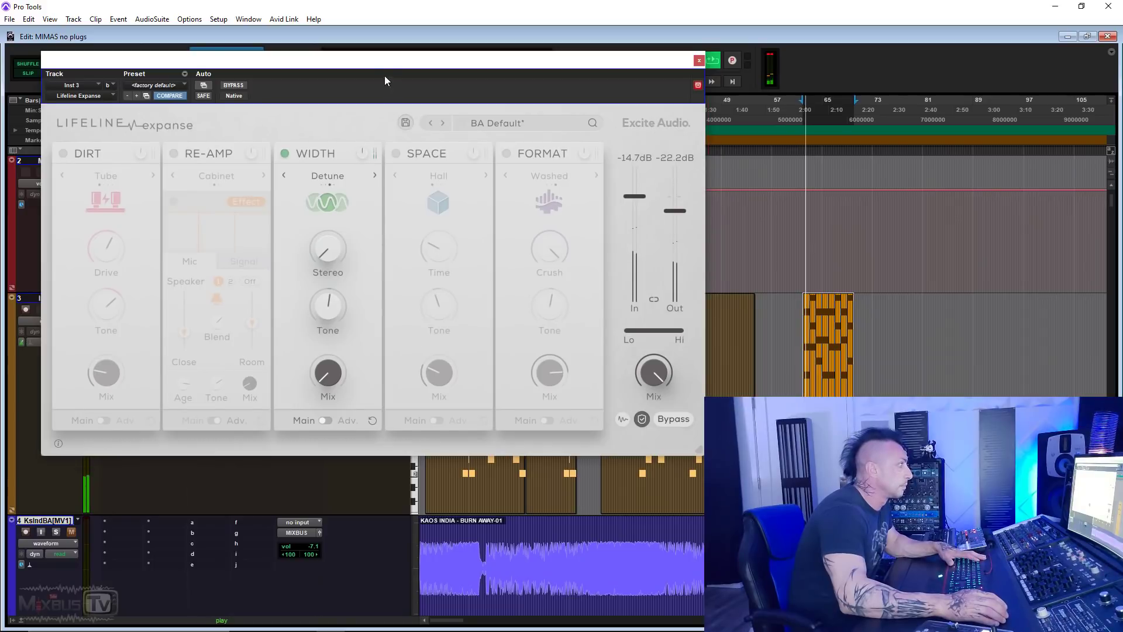
With WIDTH in Detune mode, raise its Stereo and Tone amounts and set the module's Mix to 56%.
{"action": "left_click_drag", "start_coordinate": [384, 75], "coordinate": [433, 47]}
{"action": "left_click_drag", "start_coordinate": [387, 347], "coordinate": [379, 282]}
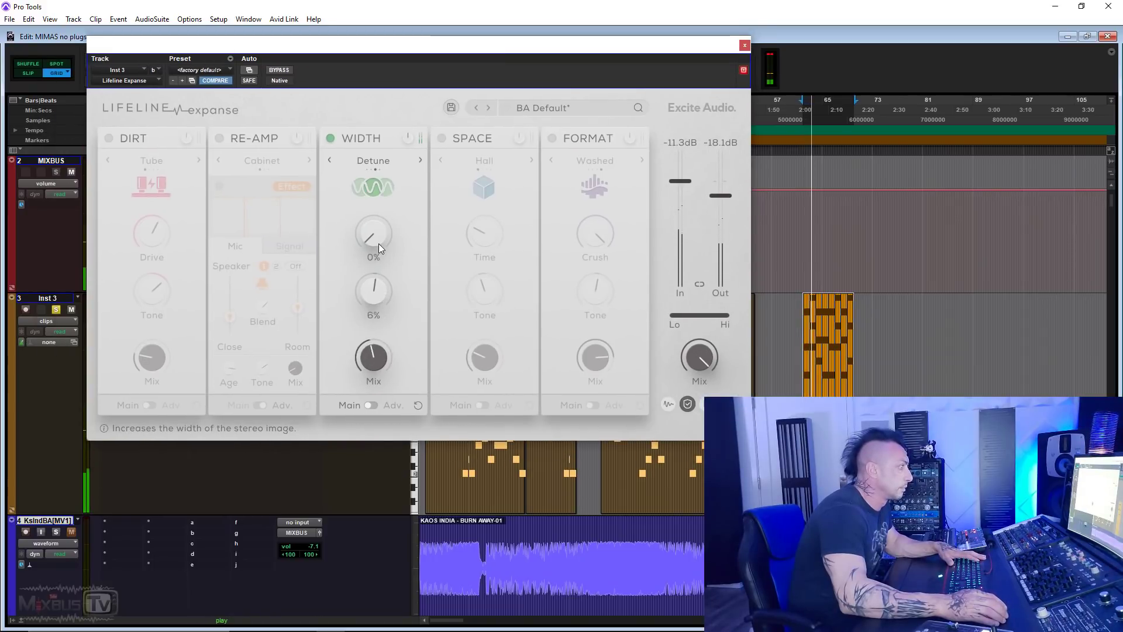
{"action": "left_click_drag", "start_coordinate": [377, 234], "coordinate": [375, 124]}
{"action": "left_click_drag", "start_coordinate": [377, 286], "coordinate": [377, 244]}
{"action": "mouse_move", "coordinate": [377, 358]}
{"action": "left_mouse_down"}
{"action": "mouse_move", "coordinate": [381, 342]}
{"action": "mouse_move", "coordinate": [377, 359]}
{"action": "left_mouse_up"}
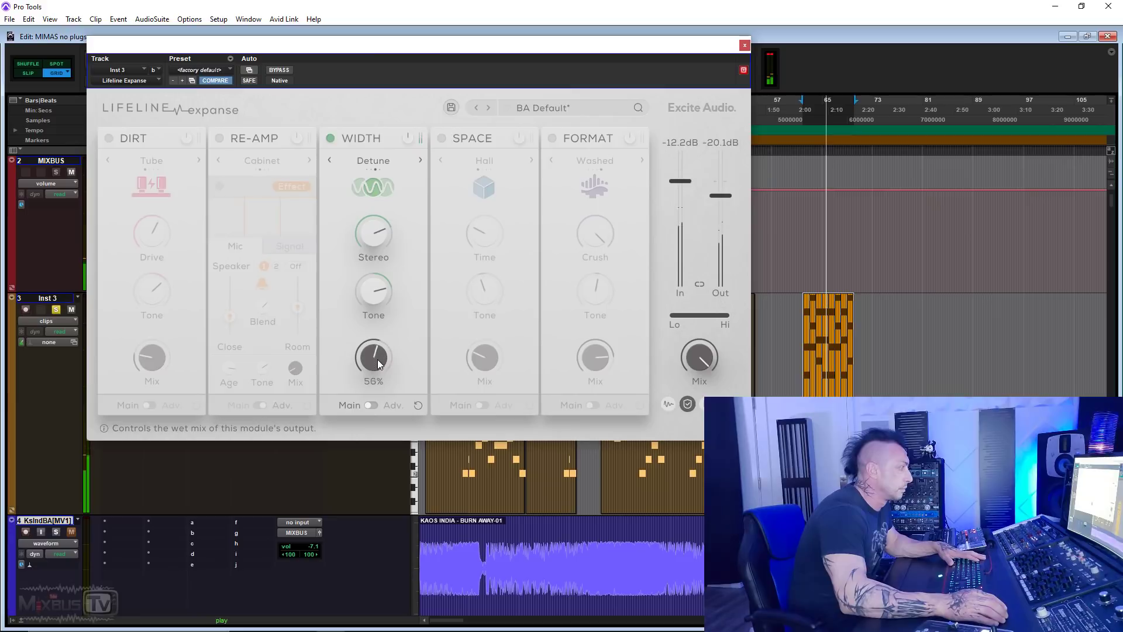
Switch WIDTH to Mid/Side mode, raise the plug-in's output level and lower the module's Tone to -10%.
{"action": "left_click", "coordinate": [329, 160]}
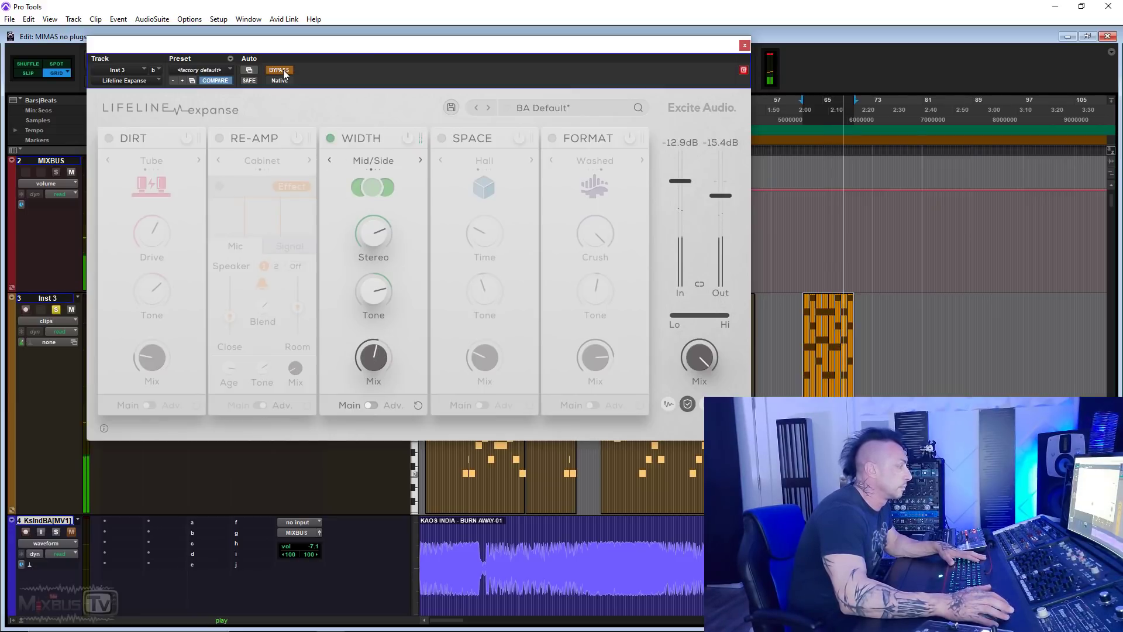
{"action": "left_click_drag", "start_coordinate": [728, 192], "coordinate": [728, 181]}
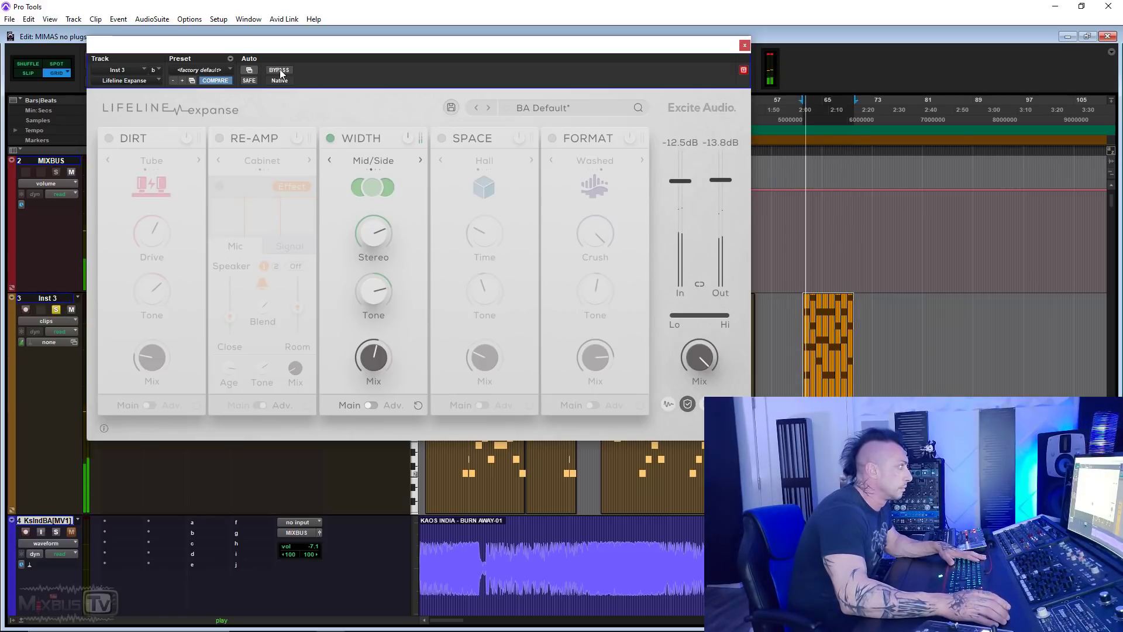
{"action": "left_click_drag", "start_coordinate": [376, 293], "coordinate": [374, 341]}
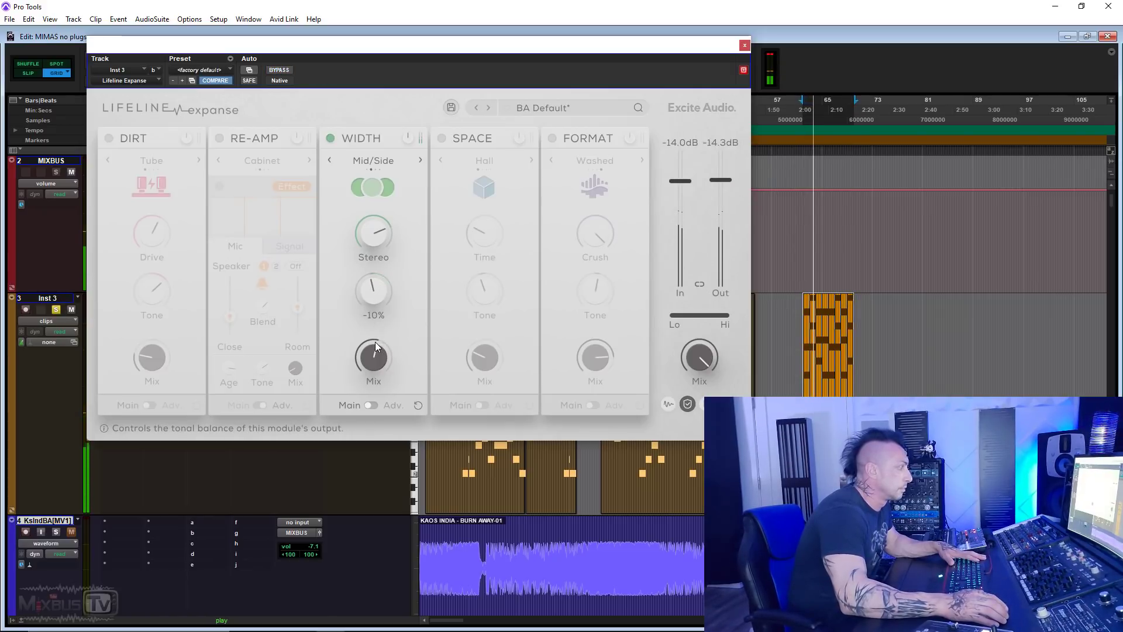
Switch WIDTH to Haas mode with a 51% Mix and adjust the Balance on its advanced page.
{"action": "left_click", "coordinate": [331, 160]}
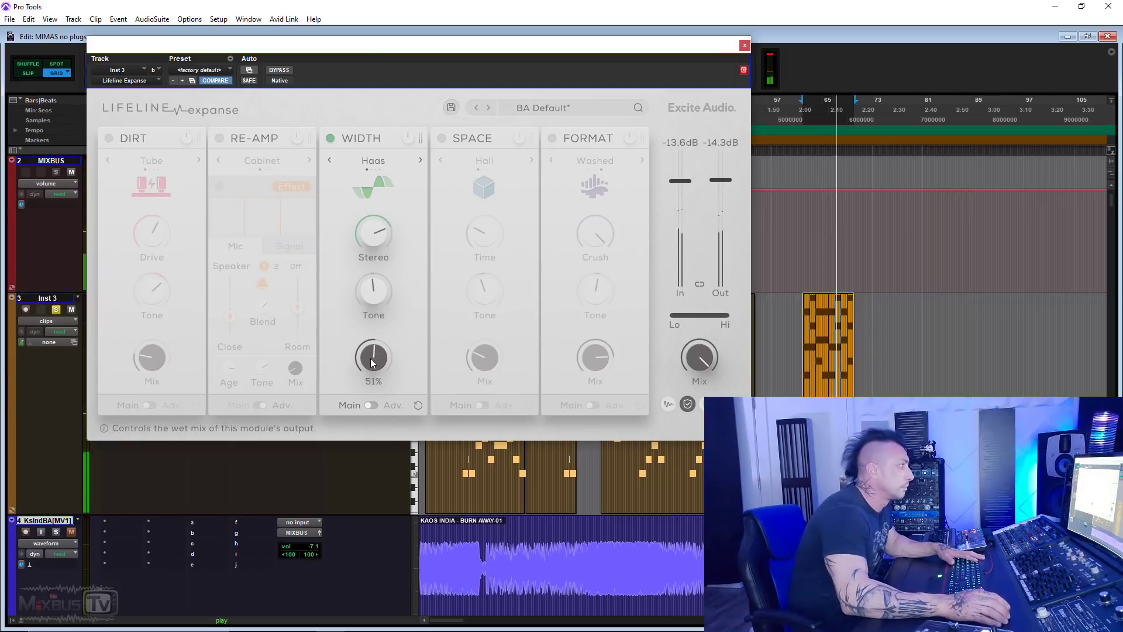
{"action": "left_click", "coordinate": [371, 406]}
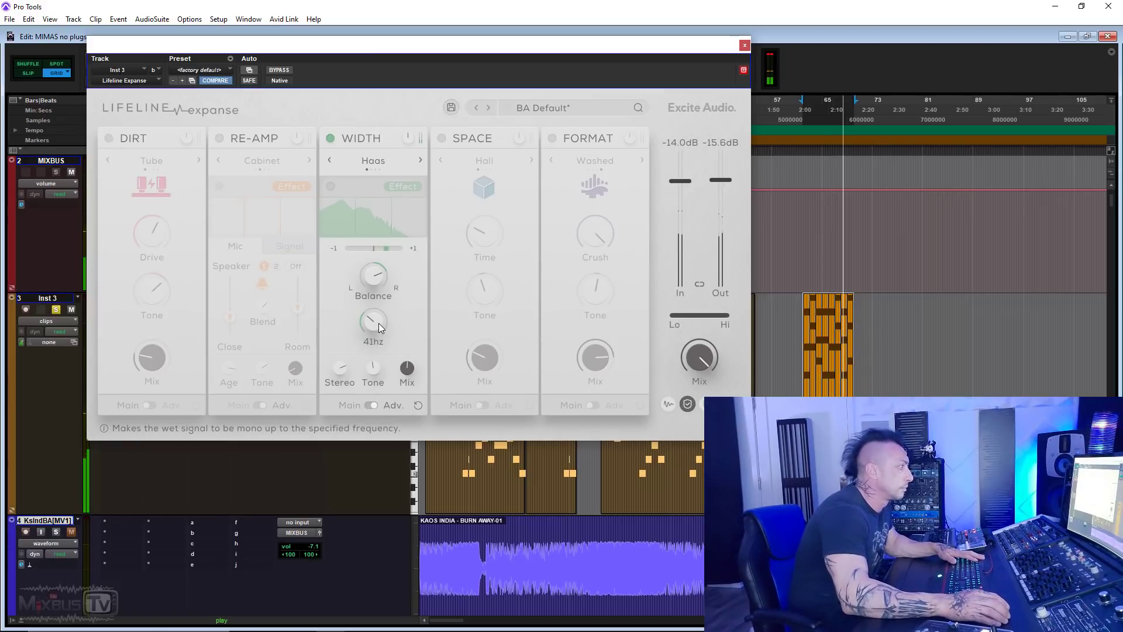
{"action": "mouse_move", "coordinate": [377, 270]}
{"action": "left_mouse_down"}
{"action": "mouse_move", "coordinate": [374, 307]}
{"action": "mouse_move", "coordinate": [376, 271]}
{"action": "left_mouse_up"}
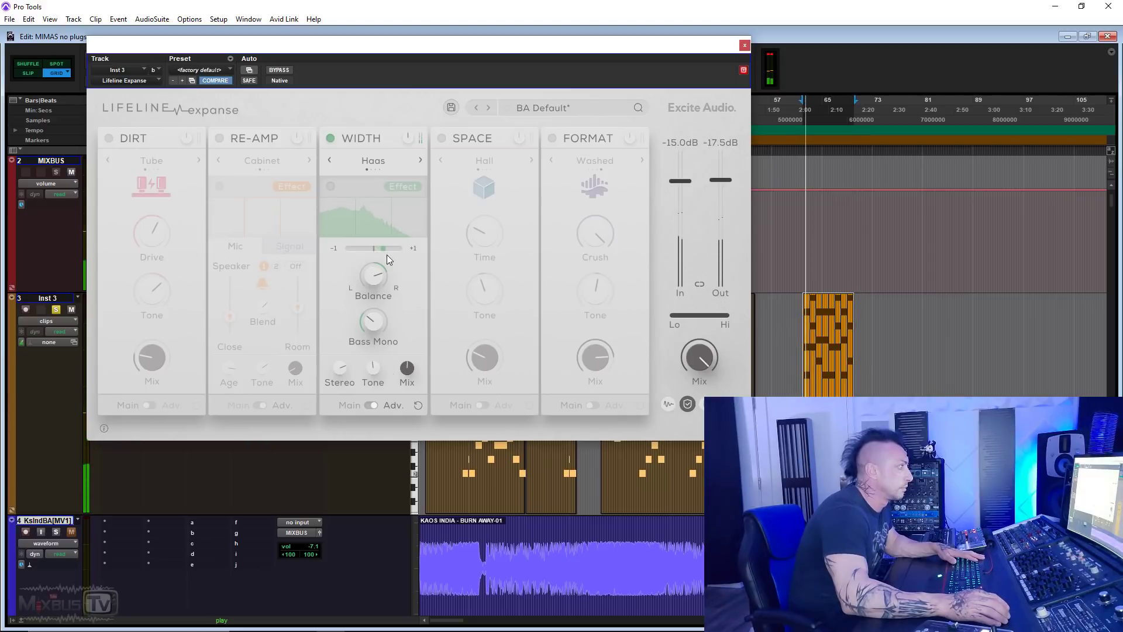
Return WIDTH to Mid/Side mode, bypass the plug-in and review the Bass Mono and Balance controls.
{"action": "left_click", "coordinate": [419, 160]}
{"action": "left_click", "coordinate": [330, 160]}
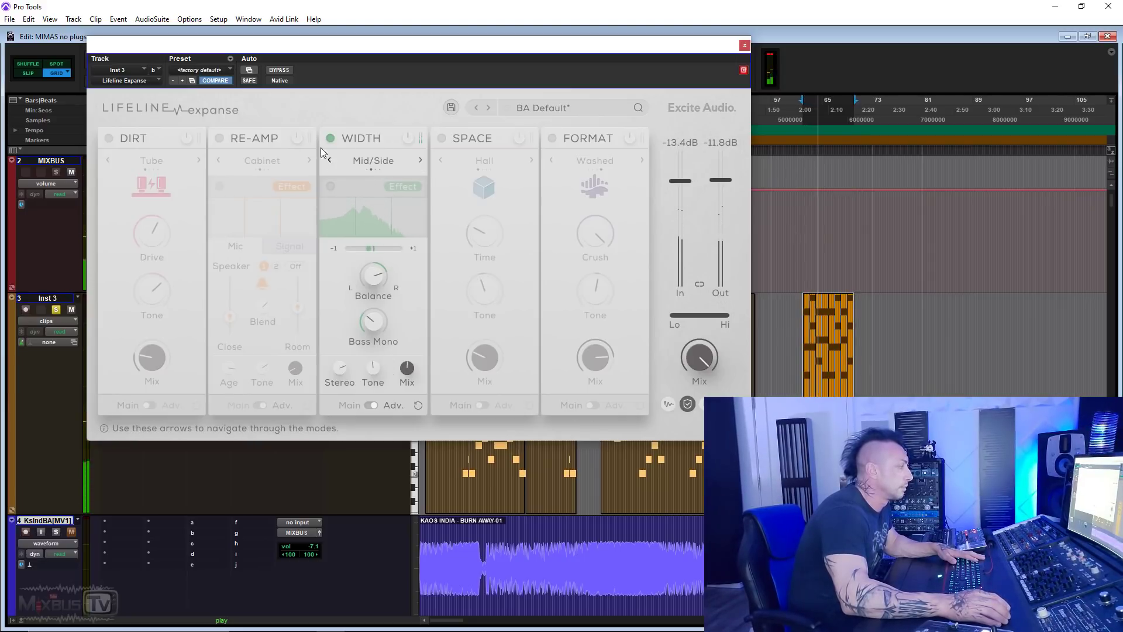
{"action": "left_click", "coordinate": [279, 70]}
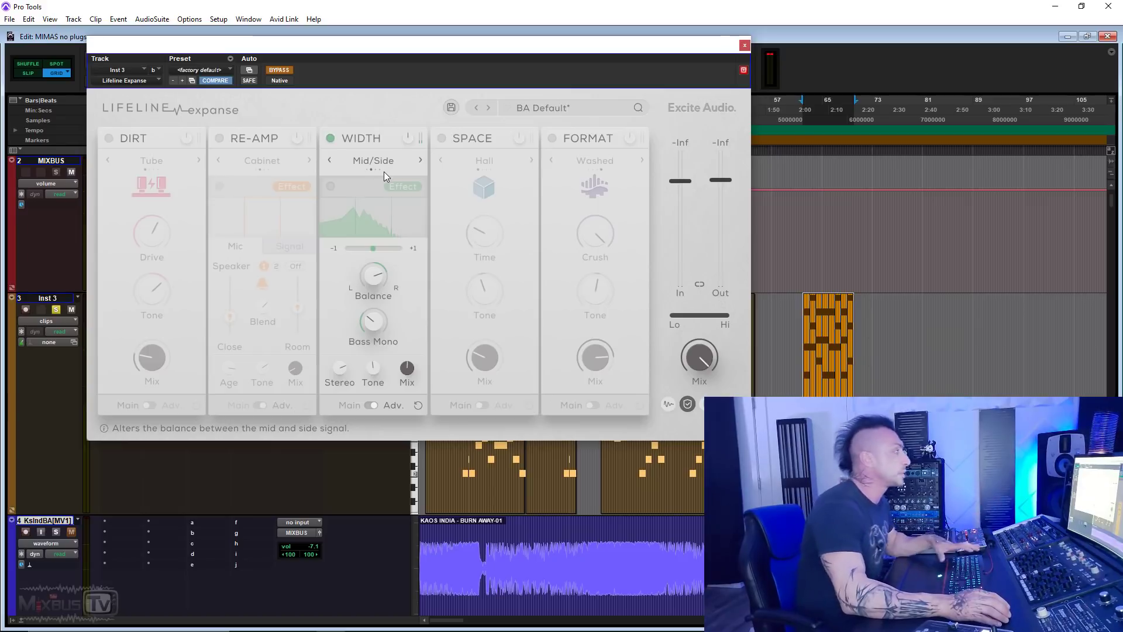
{"action": "mouse_move", "coordinate": [375, 327]}
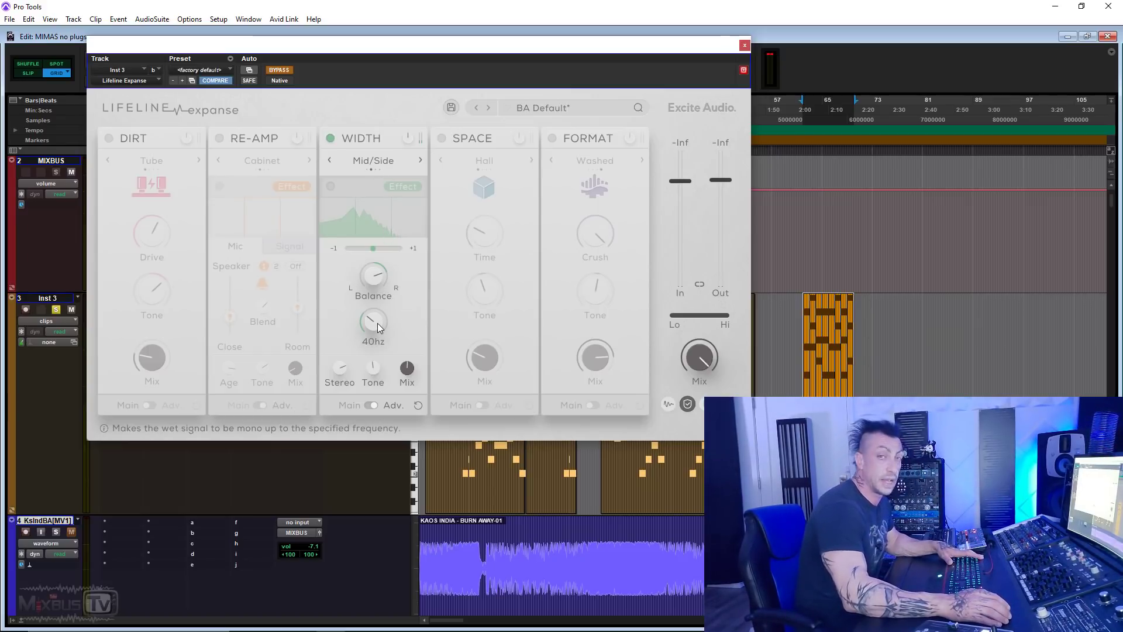
{"action": "mouse_move", "coordinate": [381, 279]}
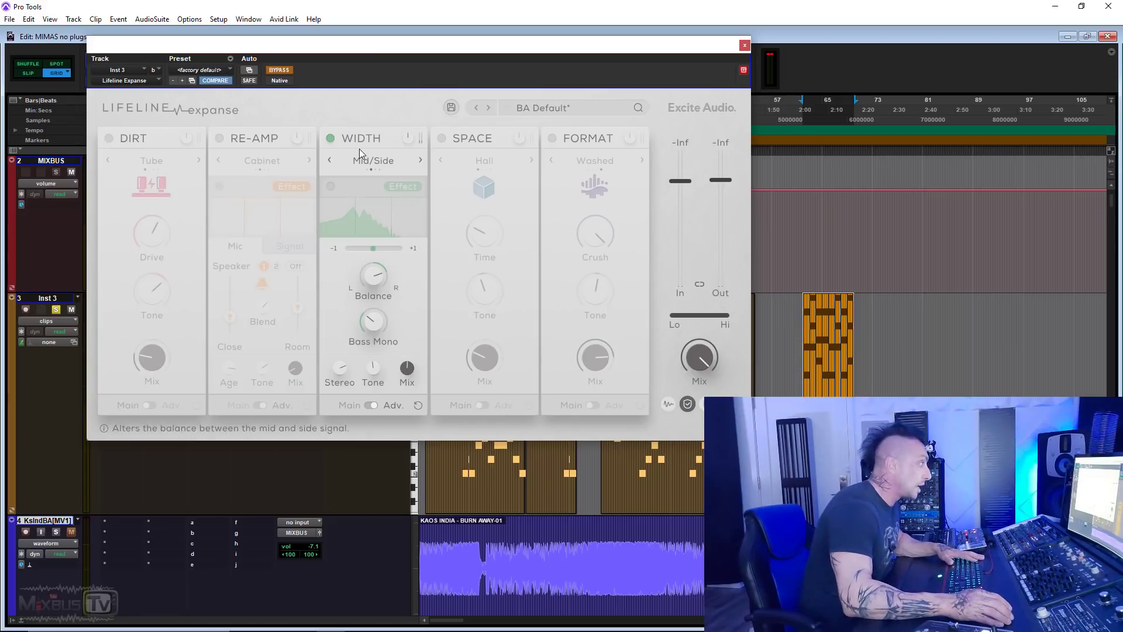
Turn off WIDTH, enable the SPACE module in Hall mode and lower its Mix to 0%.
{"action": "left_click", "coordinate": [331, 139]}
{"action": "left_click", "coordinate": [396, 135]}
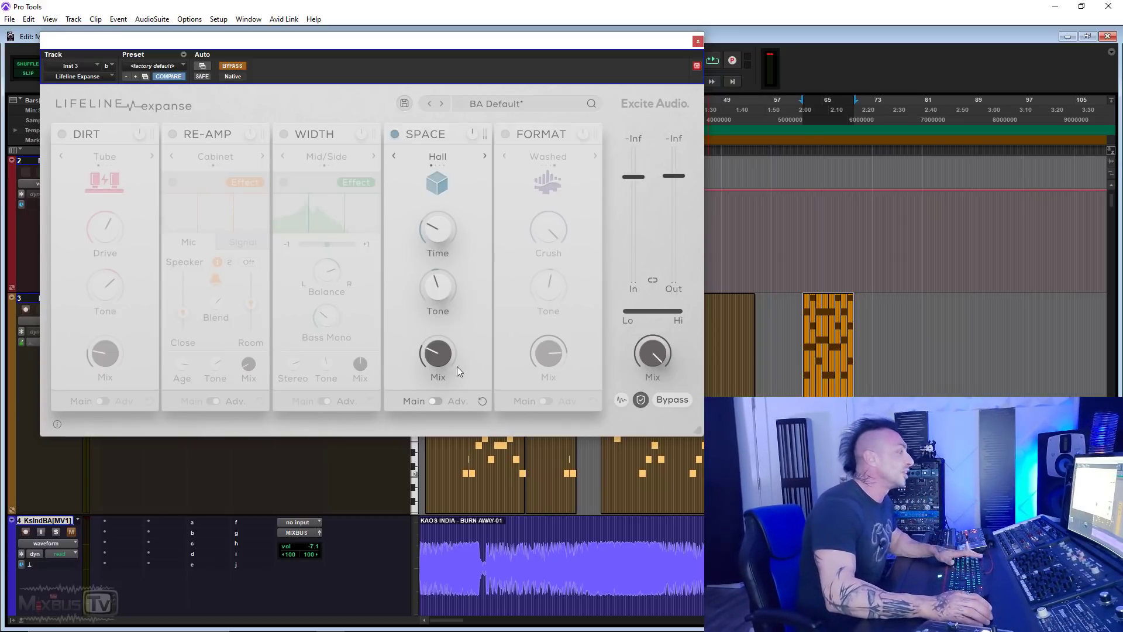
{"action": "left_click_drag", "start_coordinate": [454, 362], "coordinate": [432, 433]}
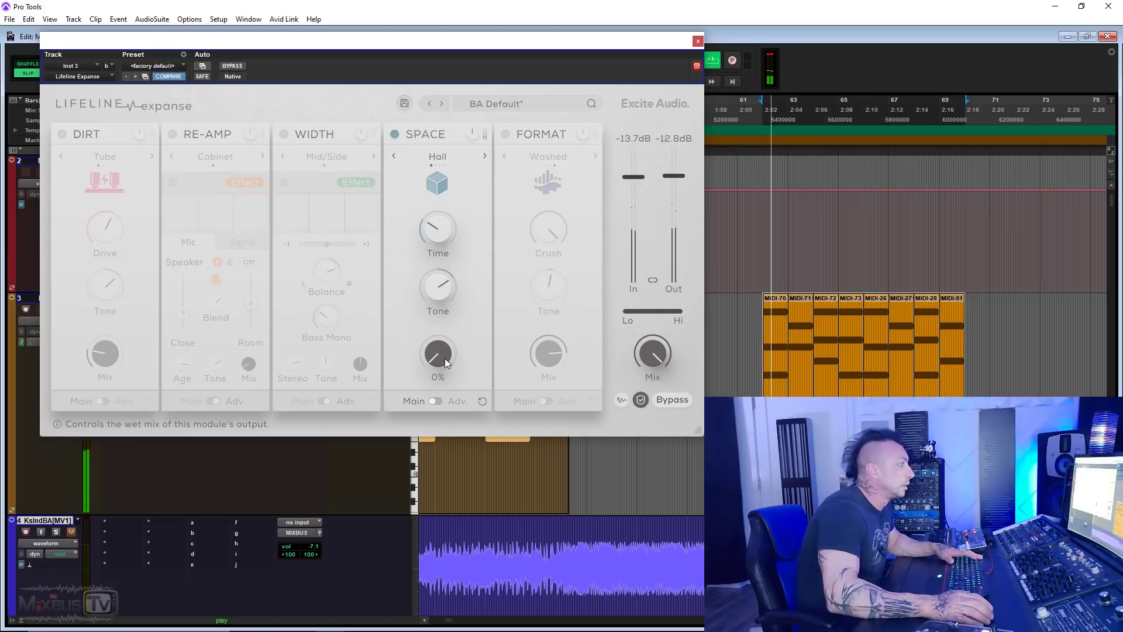
During playback, bring up the Hall reverb's Mix, lengthen its Time and set its Tone to 16%.
{"action": "left_click_drag", "start_coordinate": [444, 358], "coordinate": [441, 349]}
{"action": "left_click_drag", "start_coordinate": [441, 287], "coordinate": [440, 325]}
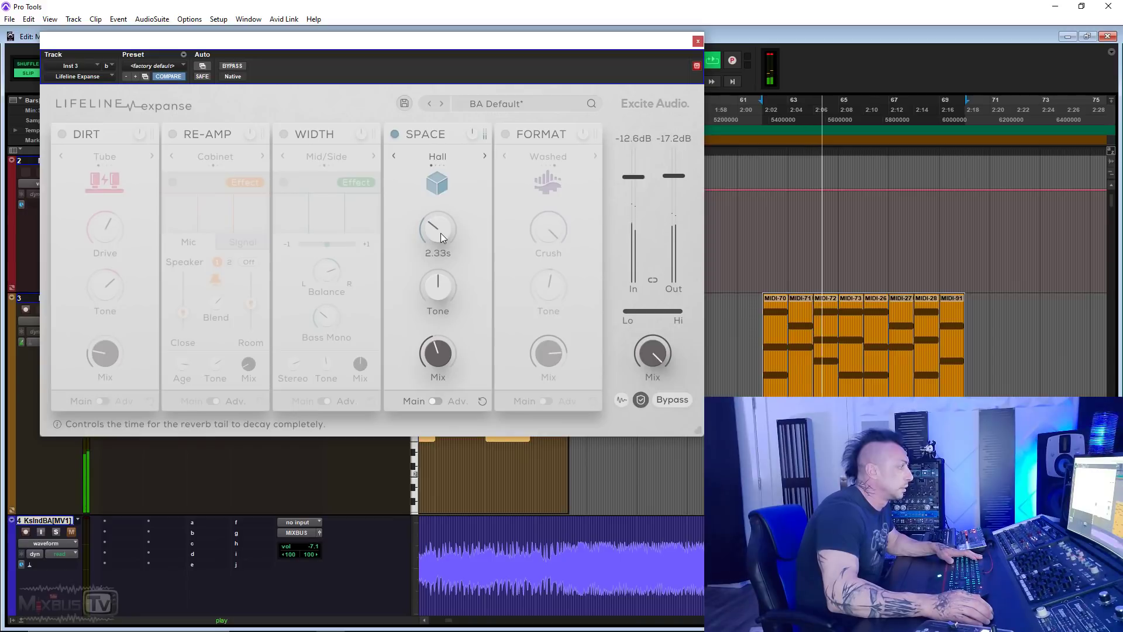
{"action": "left_click_drag", "start_coordinate": [440, 233], "coordinate": [440, 241]}
{"action": "left_click_drag", "start_coordinate": [440, 353], "coordinate": [439, 376]}
{"action": "left_click_drag", "start_coordinate": [443, 236], "coordinate": [444, 205]}
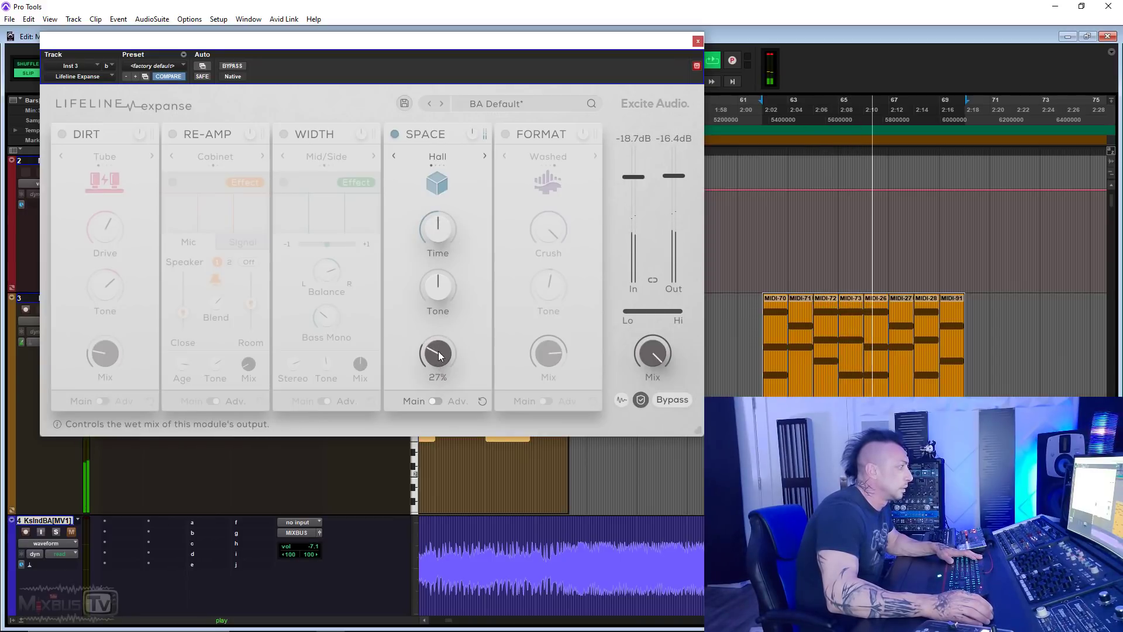
{"action": "left_click_drag", "start_coordinate": [438, 353], "coordinate": [437, 348]}
{"action": "left_click_drag", "start_coordinate": [444, 233], "coordinate": [443, 239]}
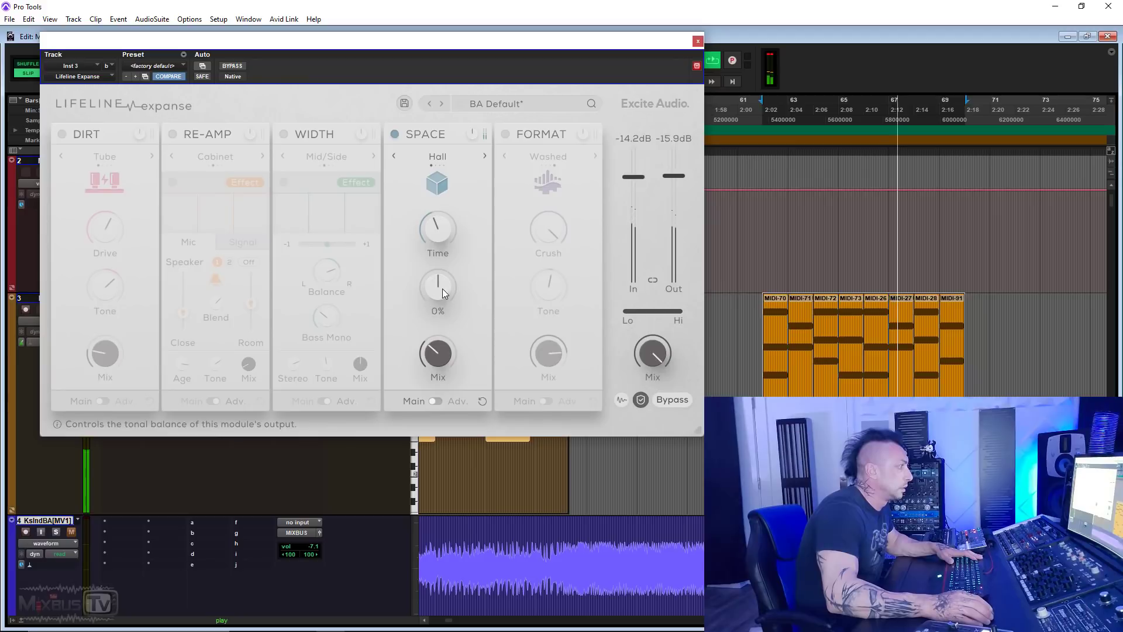
{"action": "mouse_move", "coordinate": [443, 283]}
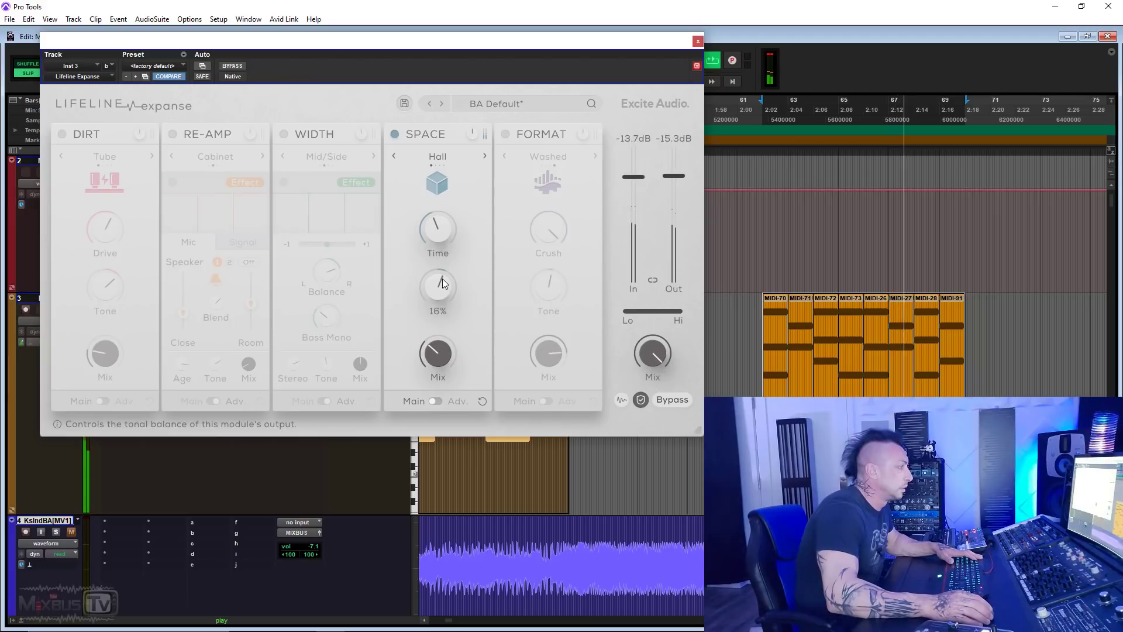
Compare the Hall reverb against the bypassed plug-in and set its Mix to 43% and Tone to 25%.
{"action": "left_click", "coordinate": [232, 66]}
{"action": "left_click", "coordinate": [232, 67]}
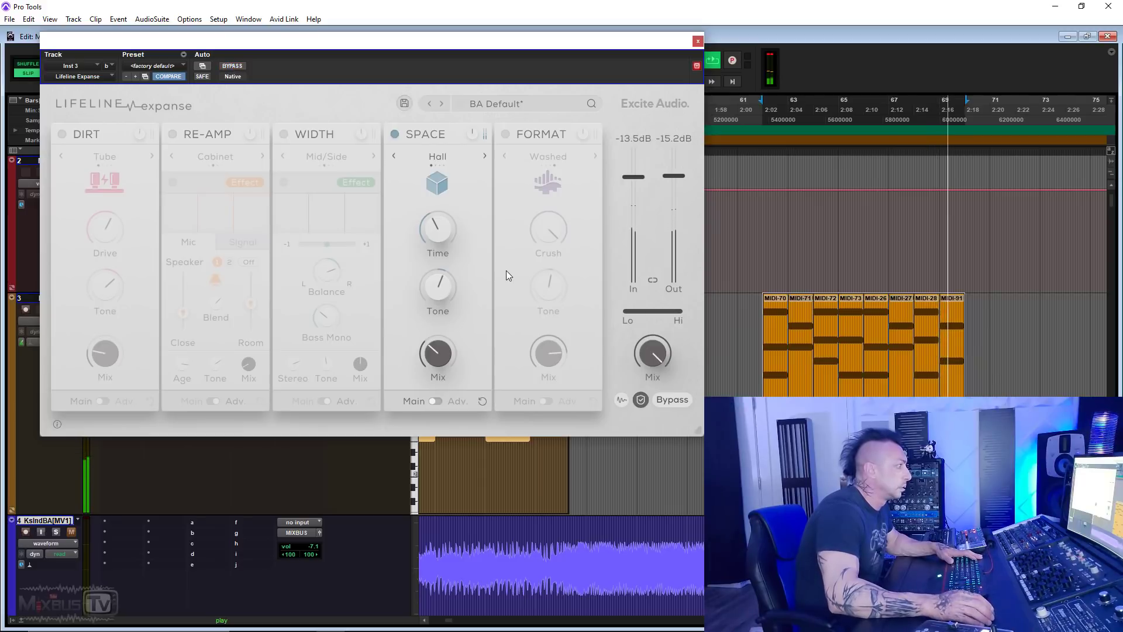
{"action": "left_click_drag", "start_coordinate": [431, 294], "coordinate": [428, 288]}
{"action": "left_click_drag", "start_coordinate": [438, 359], "coordinate": [437, 373]}
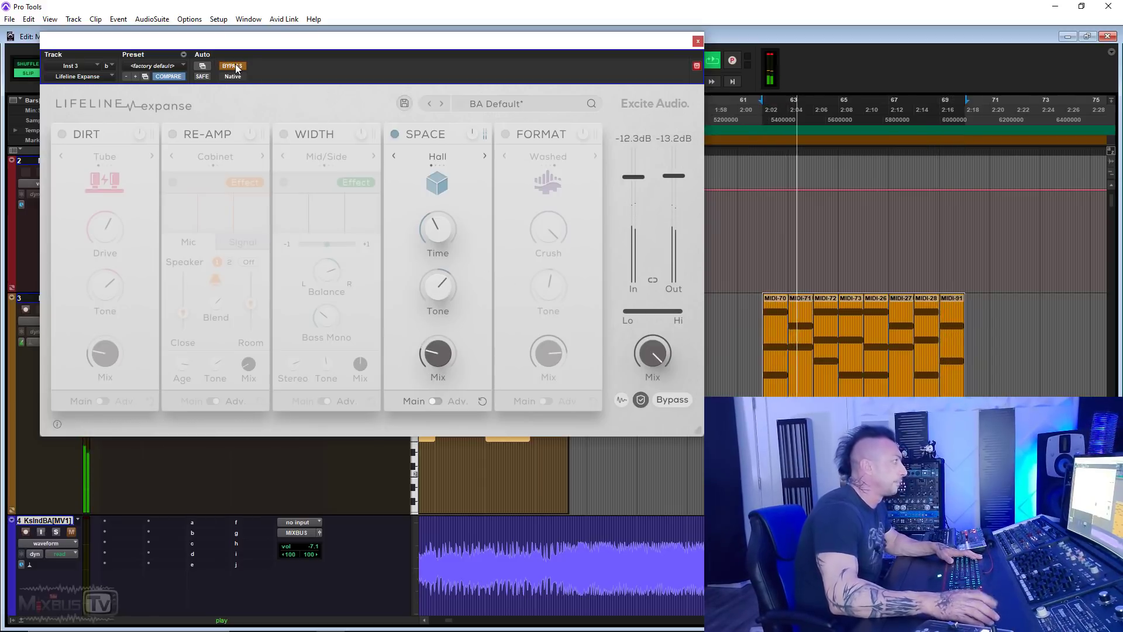
{"action": "left_click_drag", "start_coordinate": [433, 367], "coordinate": [434, 341]}
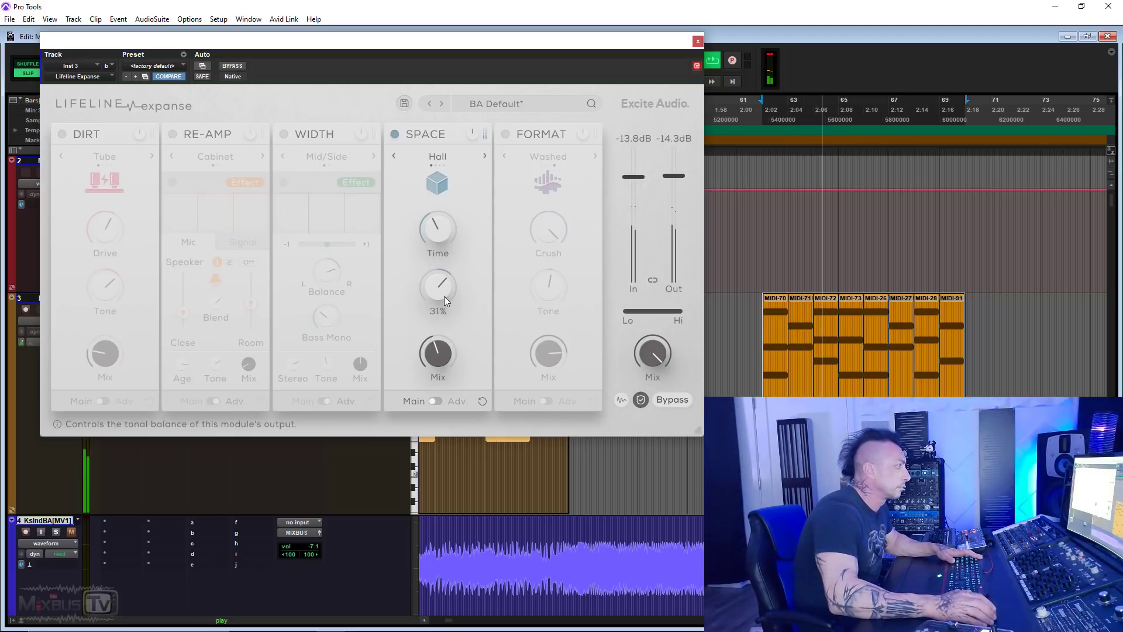
{"action": "left_click_drag", "start_coordinate": [444, 295], "coordinate": [444, 301]}
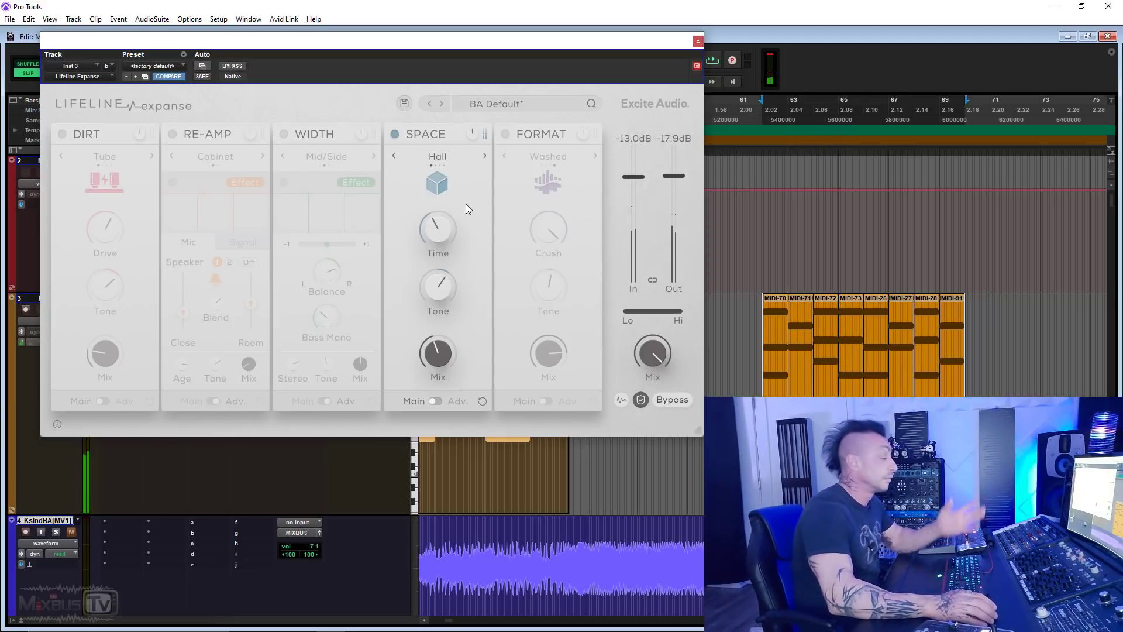
Switch SPACE to Plate mode, rebalance its Mix from 0% during playback and set its Tone to 43%.
{"action": "left_click", "coordinate": [485, 157]}
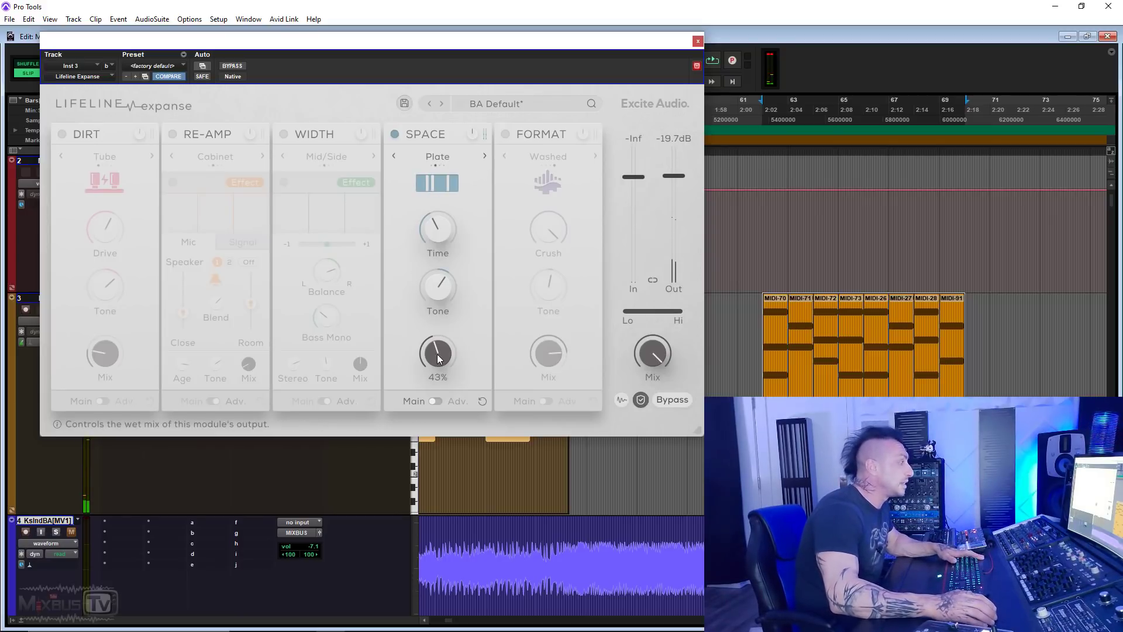
{"action": "key", "text": "space"}
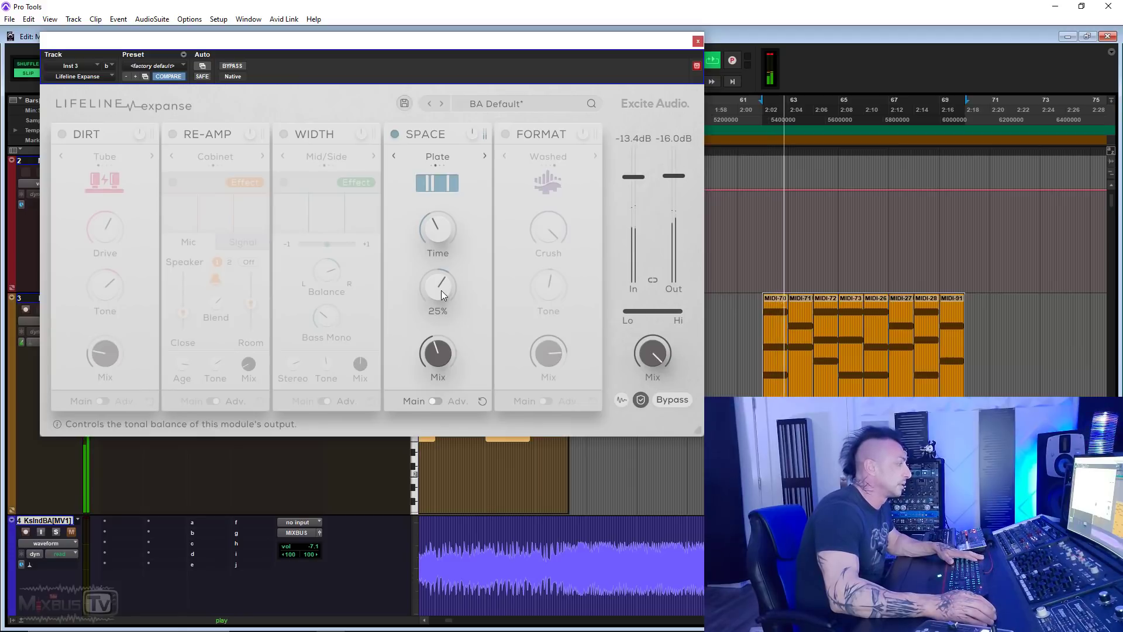
{"action": "left_click_drag", "start_coordinate": [441, 291], "coordinate": [441, 308]}
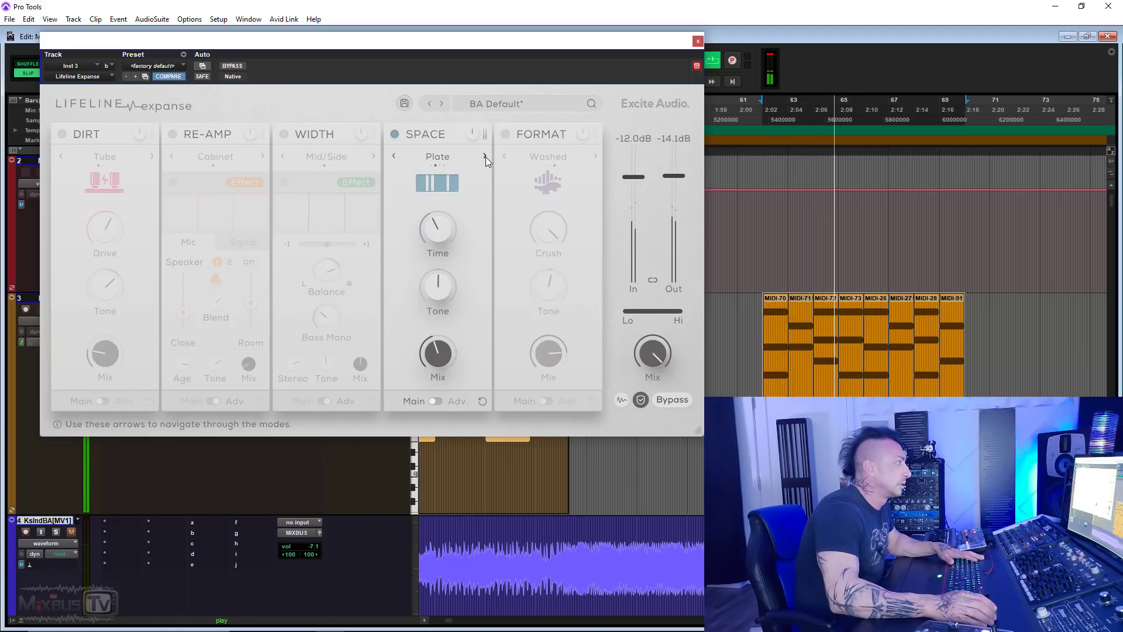
{"action": "mouse_move", "coordinate": [446, 346]}
{"action": "left_mouse_down"}
{"action": "mouse_move", "coordinate": [439, 494]}
{"action": "mouse_move", "coordinate": [448, 356]}
{"action": "left_mouse_up"}
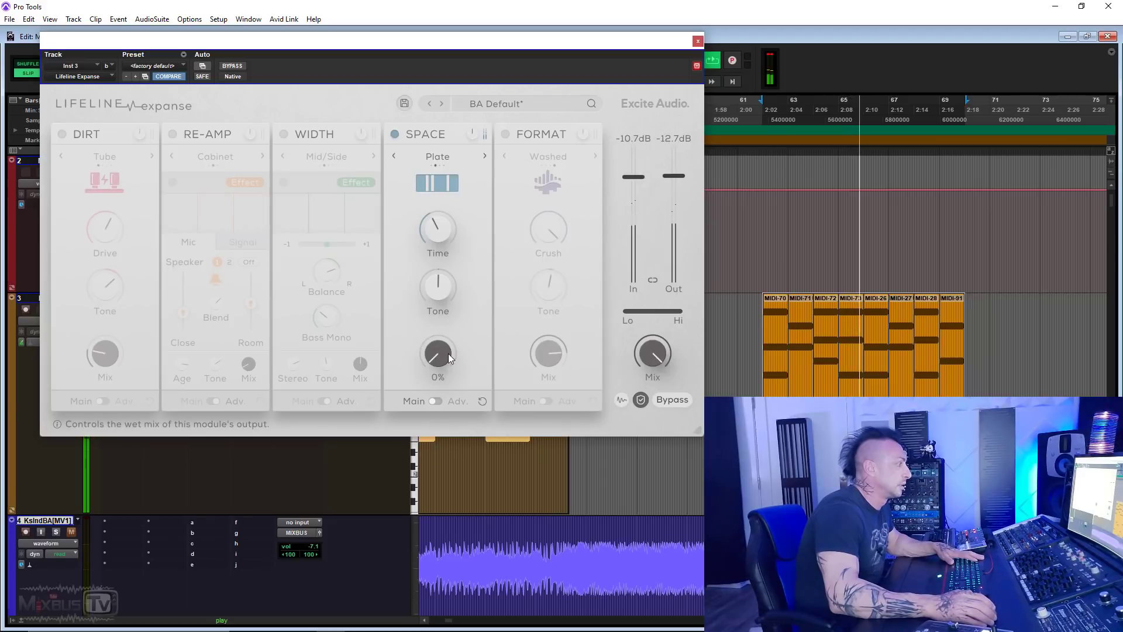
{"action": "left_click_drag", "start_coordinate": [442, 300], "coordinate": [437, 269]}
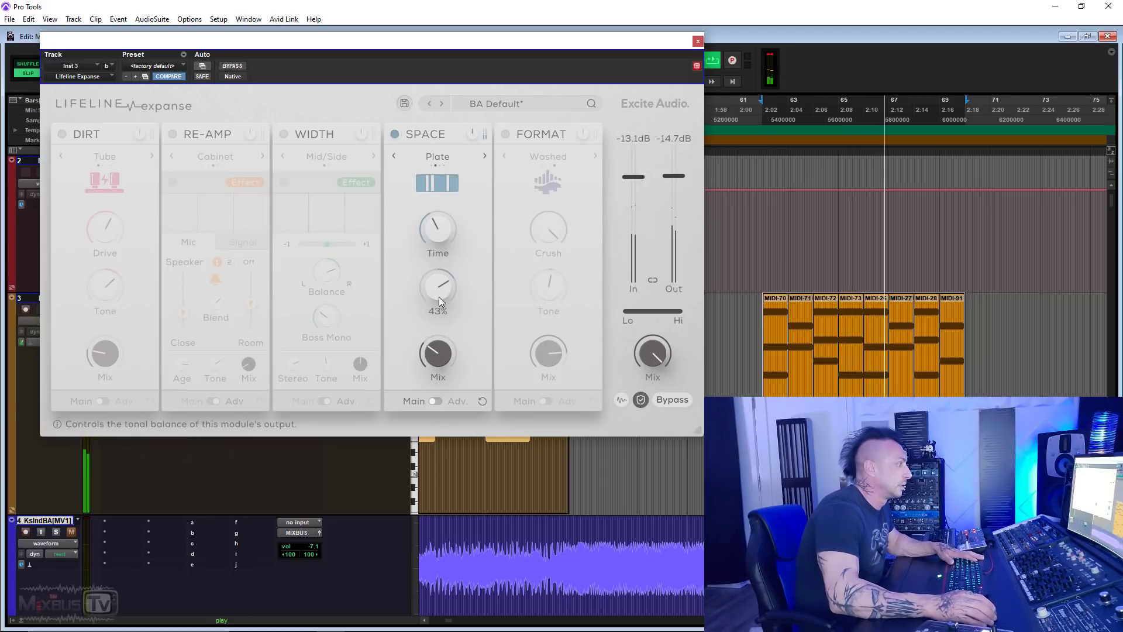
Rebalance the Plate reverb's Mix and raise its Tone during playback.
{"action": "left_click_drag", "start_coordinate": [442, 361], "coordinate": [442, 381]}
{"action": "left_click_drag", "start_coordinate": [444, 288], "coordinate": [444, 269]}
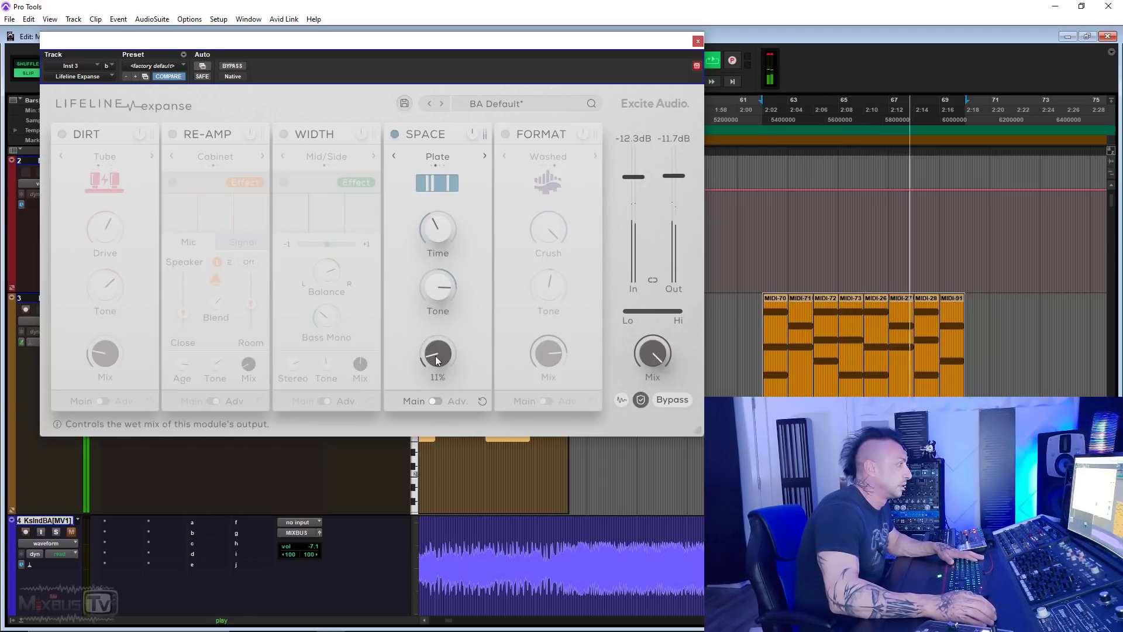
{"action": "left_click_drag", "start_coordinate": [435, 357], "coordinate": [437, 345]}
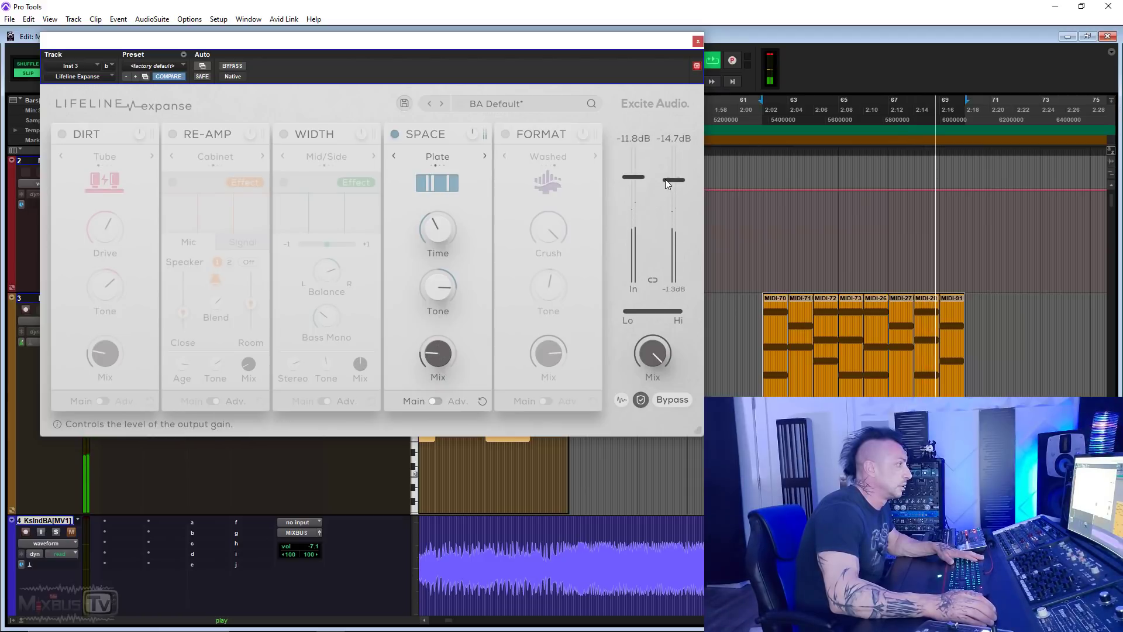
Trim the plug-in's output gain to about -0.3 dB and compare the Plate reverb against the bypassed signal.
{"action": "left_click_drag", "start_coordinate": [670, 177], "coordinate": [672, 181]}
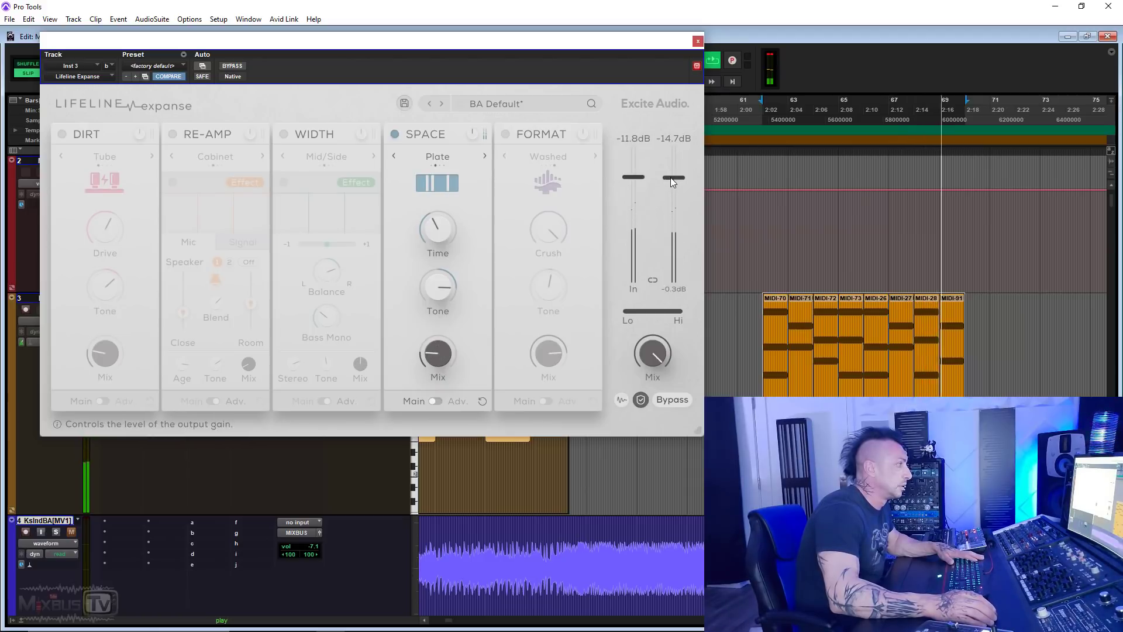
{"action": "left_click", "coordinate": [232, 68]}
{"action": "left_click", "coordinate": [231, 67]}
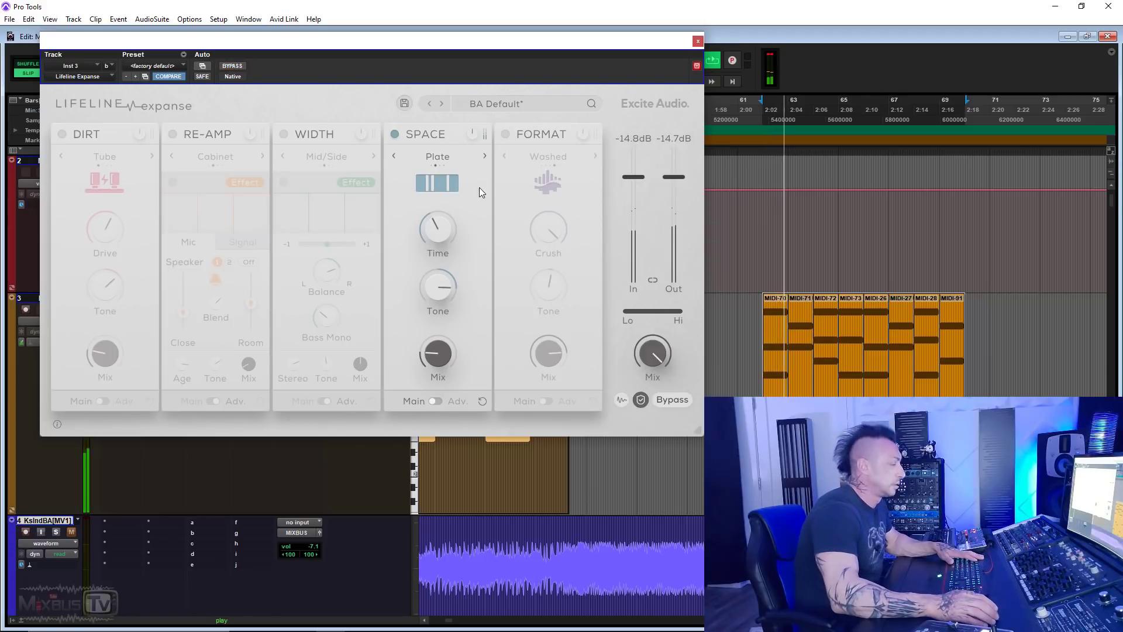
Switch SPACE to Spring mode and adjust its Time, Tone and Mix during playback, bringing the Mix to 32%.
{"action": "left_click", "coordinate": [484, 158]}
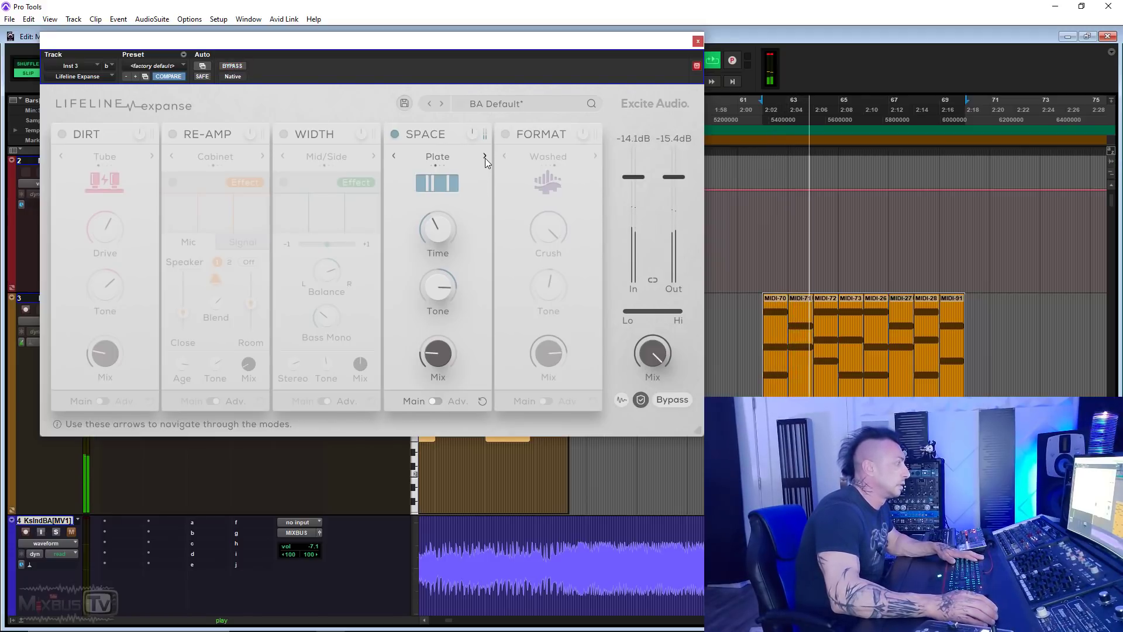
{"action": "left_click_drag", "start_coordinate": [445, 346], "coordinate": [440, 289]}
{"action": "mouse_move", "coordinate": [439, 231]}
{"action": "left_mouse_down"}
{"action": "mouse_move", "coordinate": [438, 210]}
{"action": "mouse_move", "coordinate": [438, 228]}
{"action": "left_mouse_up"}
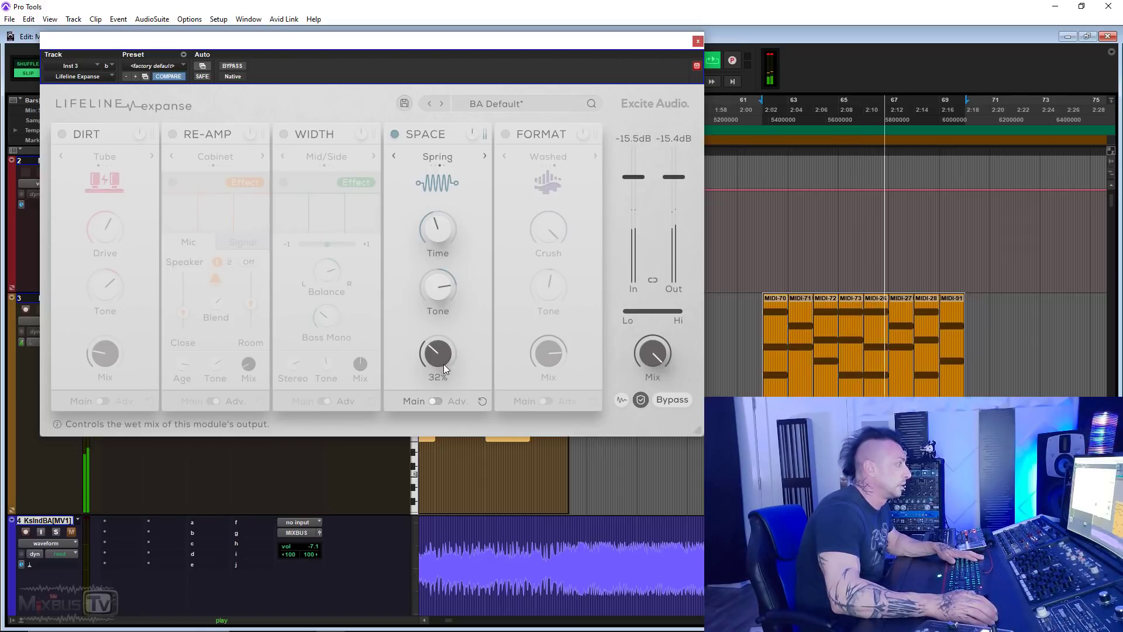
Switch SPACE to Slap mode, set its Time to 85 ms and lower its Mix and Tone.
{"action": "left_click", "coordinate": [484, 156]}
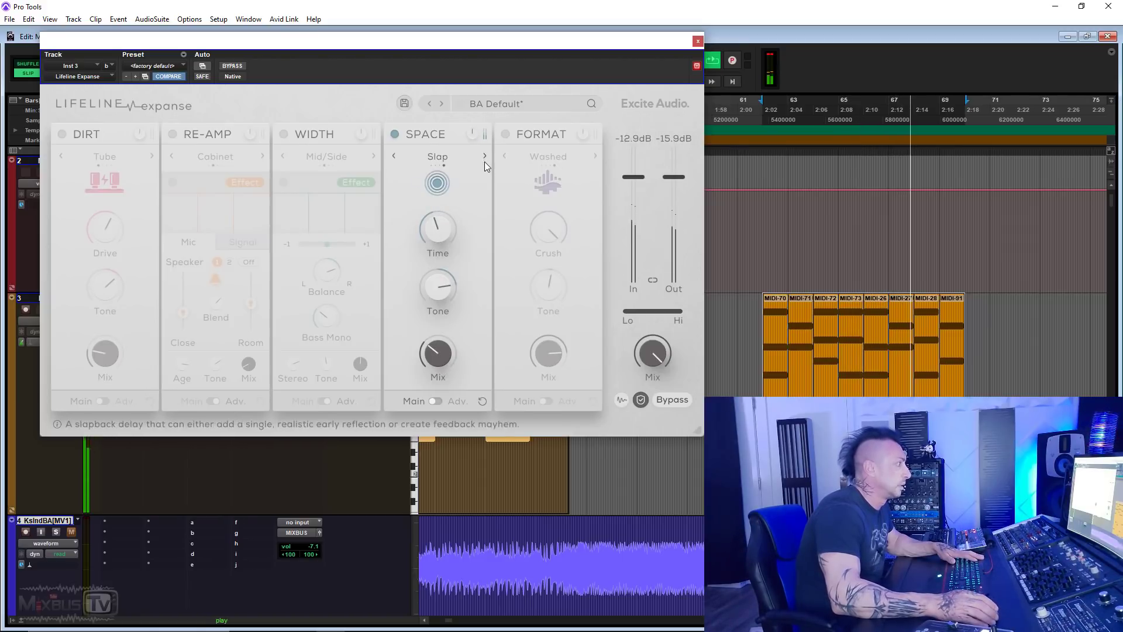
{"action": "left_click_drag", "start_coordinate": [441, 229], "coordinate": [440, 206]}
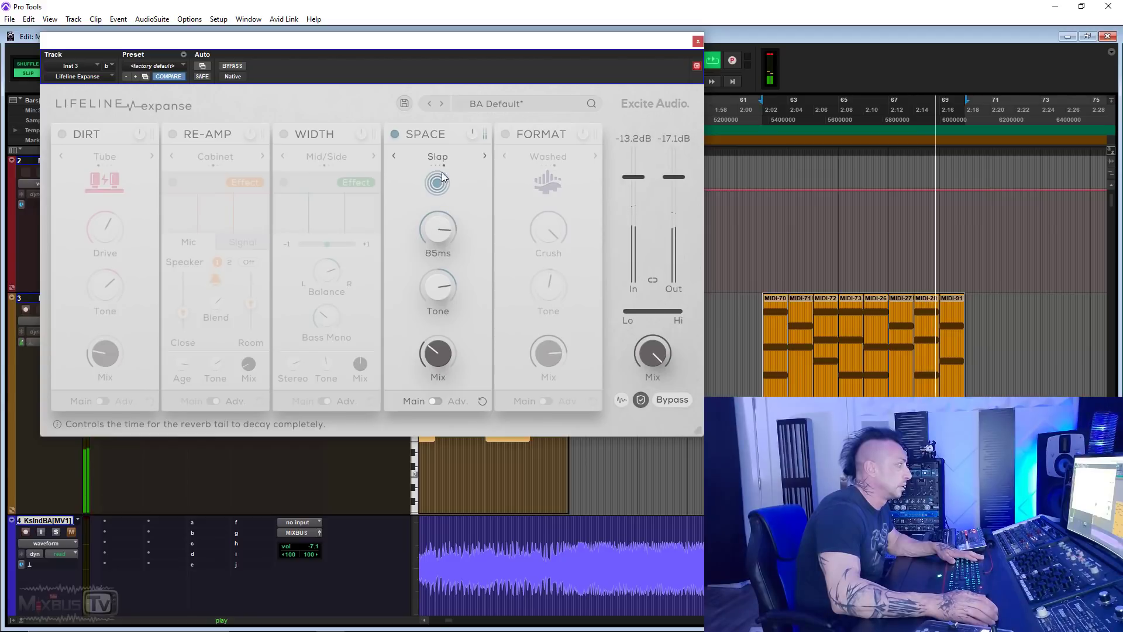
{"action": "left_click_drag", "start_coordinate": [441, 334], "coordinate": [439, 367]}
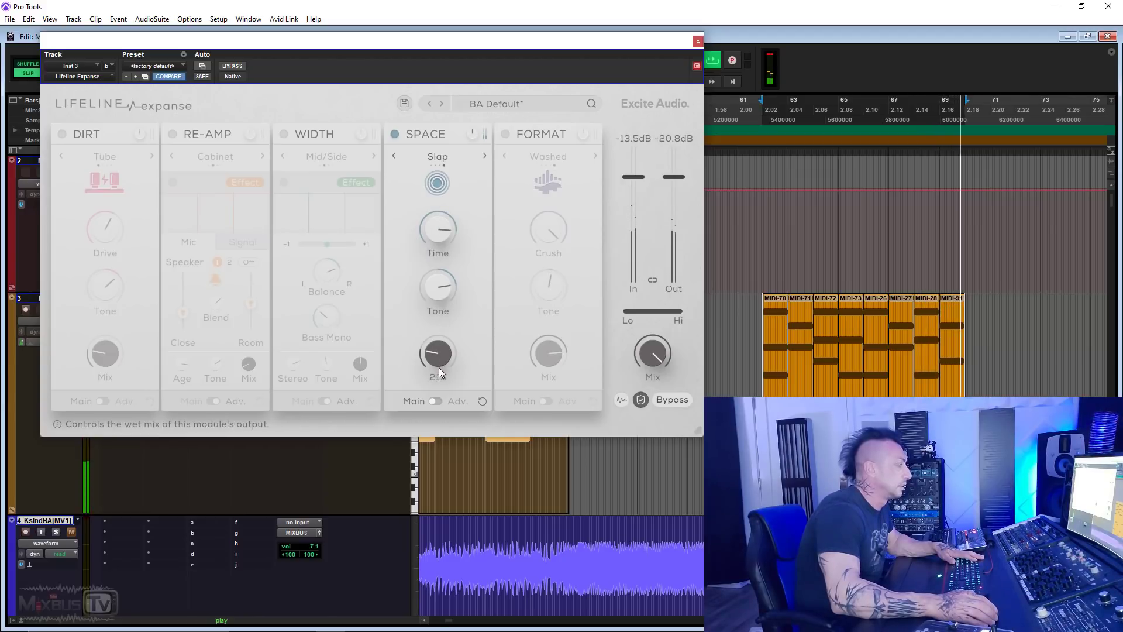
{"action": "left_click_drag", "start_coordinate": [440, 301], "coordinate": [440, 314]}
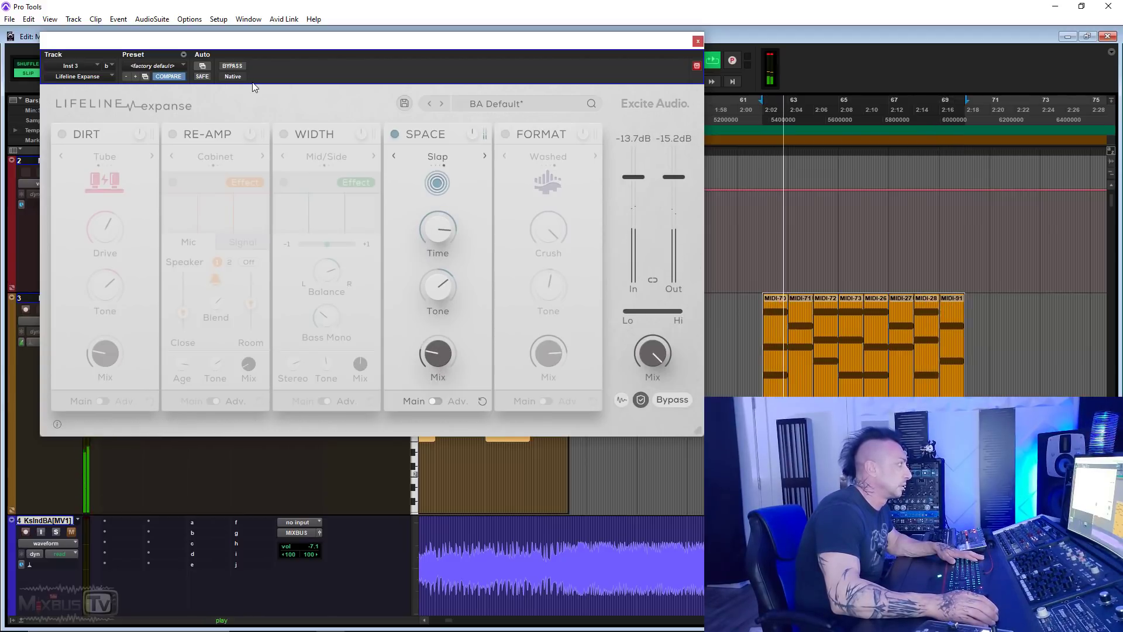
Compare the Slap delay against the bypassed plug-in, lengthen its Time further and fine-tune its Tone.
{"action": "left_click", "coordinate": [232, 64]}
{"action": "left_click", "coordinate": [232, 65]}
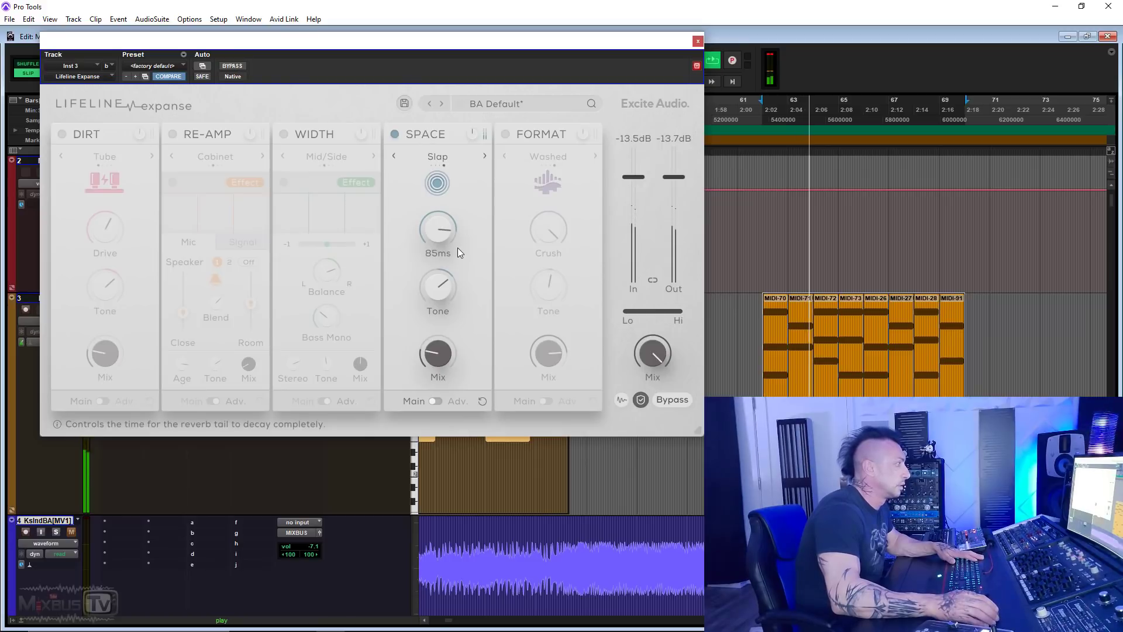
{"action": "mouse_move", "coordinate": [444, 234]}
{"action": "left_mouse_down"}
{"action": "mouse_move", "coordinate": [444, 216]}
{"action": "mouse_move", "coordinate": [441, 233]}
{"action": "left_mouse_up"}
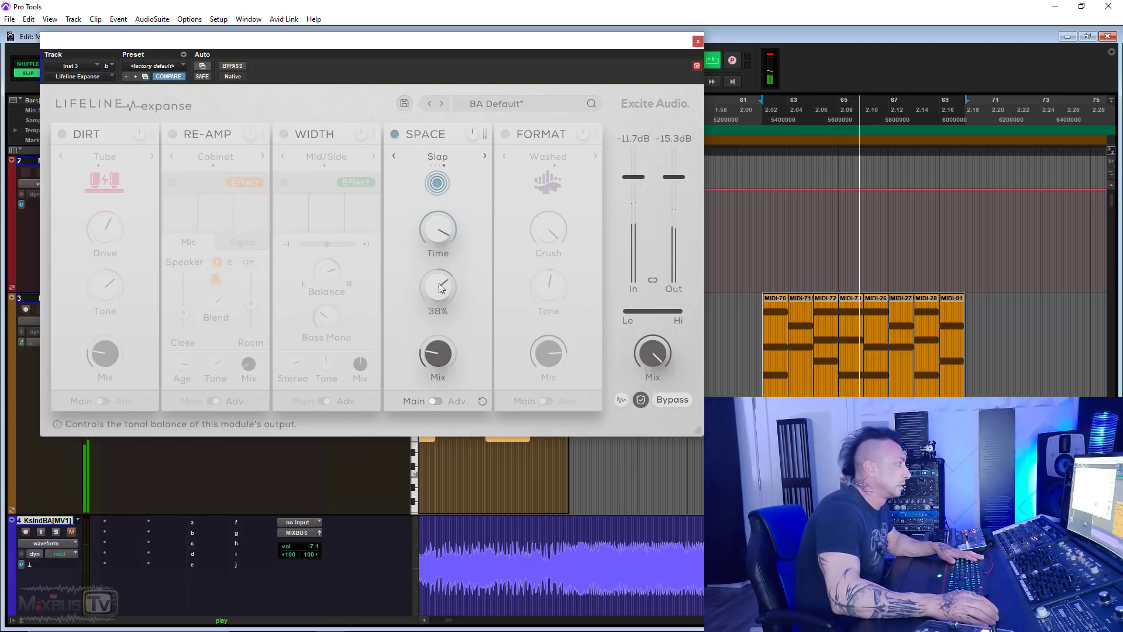
{"action": "mouse_move", "coordinate": [439, 283]}
{"action": "left_mouse_down"}
{"action": "mouse_move", "coordinate": [440, 345]}
{"action": "mouse_move", "coordinate": [445, 285]}
{"action": "left_mouse_up"}
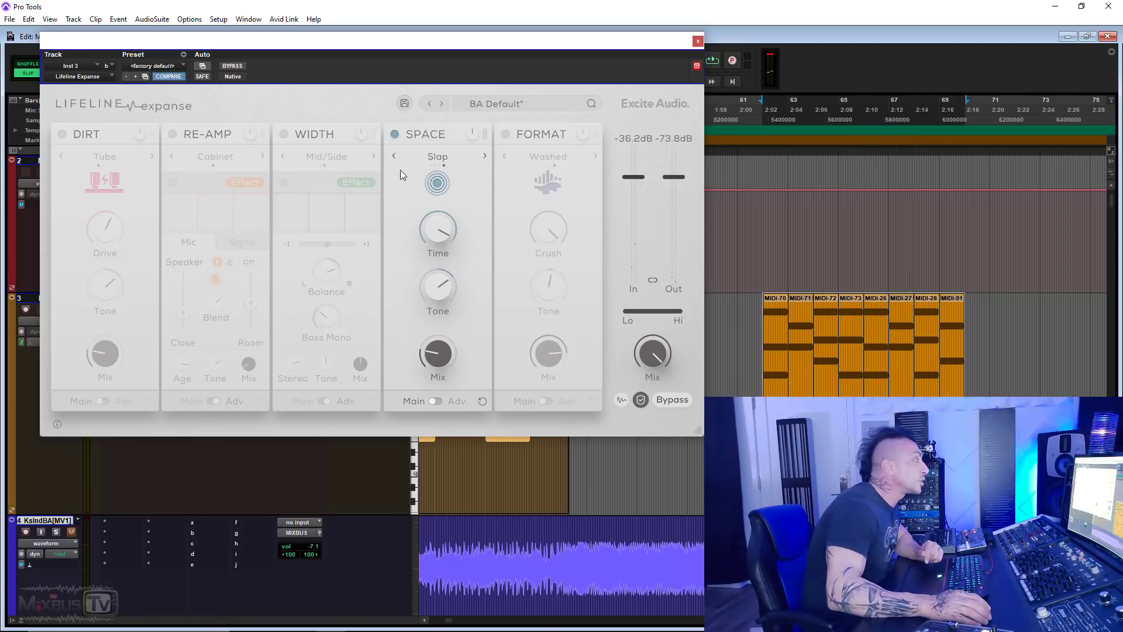
Step SPACE back to Plate mode and forward again to Slap to review the available modes.
{"action": "left_click", "coordinate": [394, 155]}
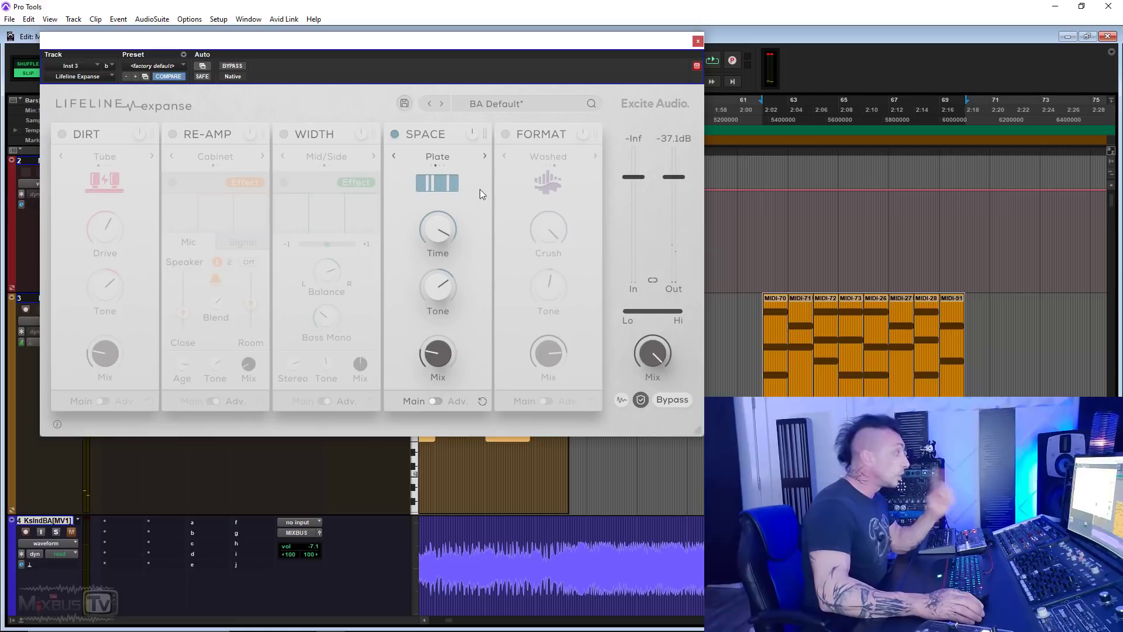
{"action": "left_click", "coordinate": [484, 156]}
{"action": "left_click", "coordinate": [484, 156]}
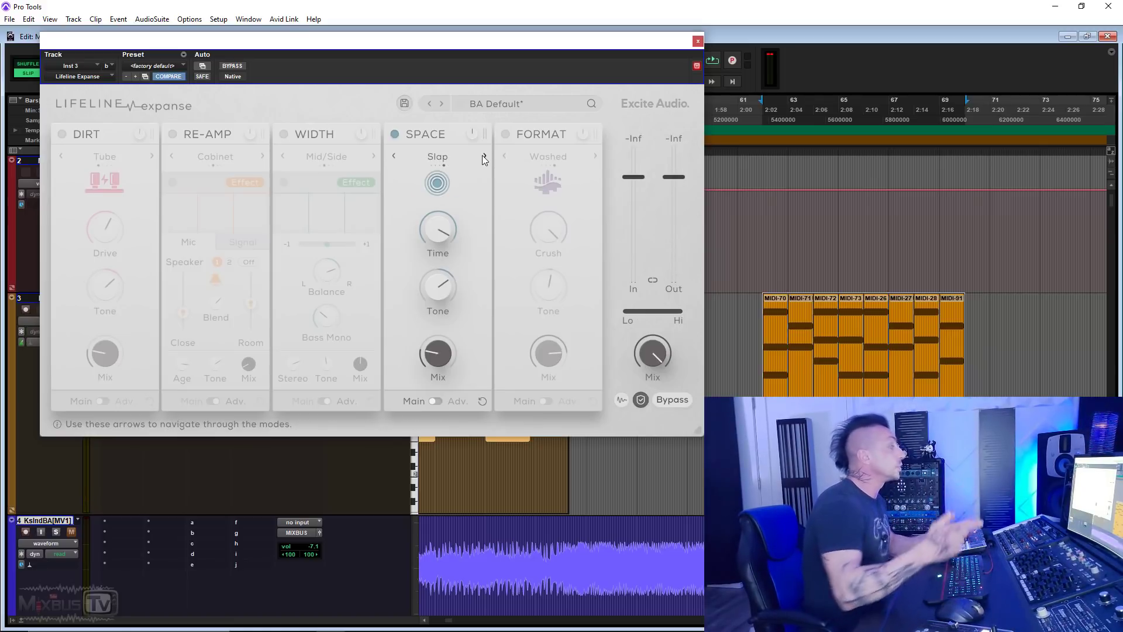
Show SPACE's advanced controls and review the Predelay, Size, Stereo and Duck settings.
{"action": "left_click", "coordinate": [438, 400]}
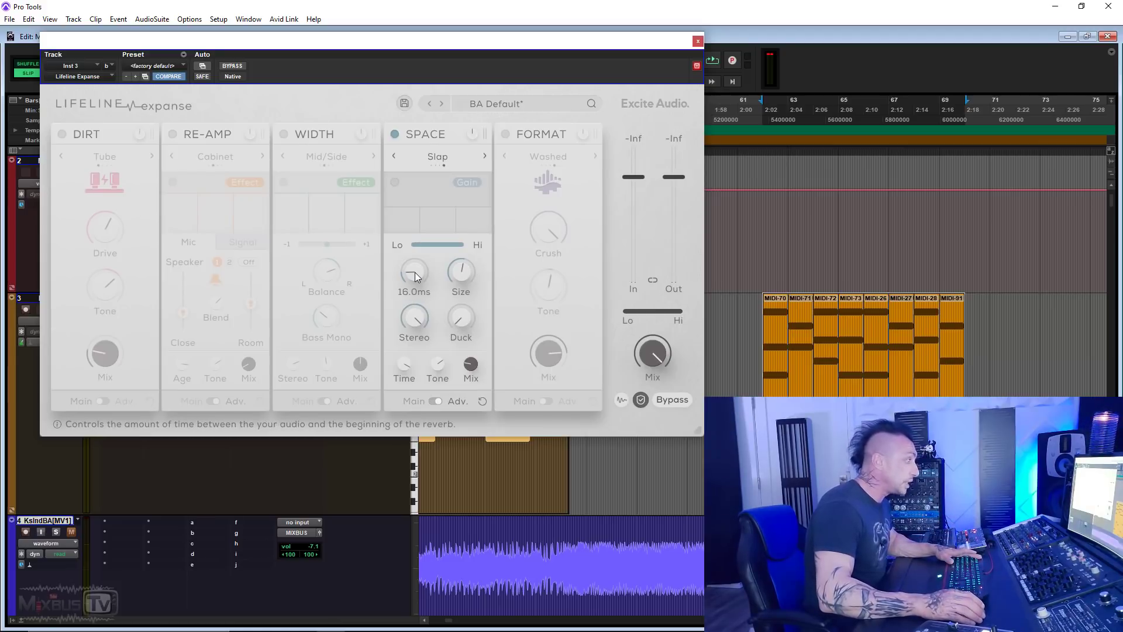
{"action": "mouse_move", "coordinate": [462, 275]}
{"action": "mouse_move", "coordinate": [423, 321]}
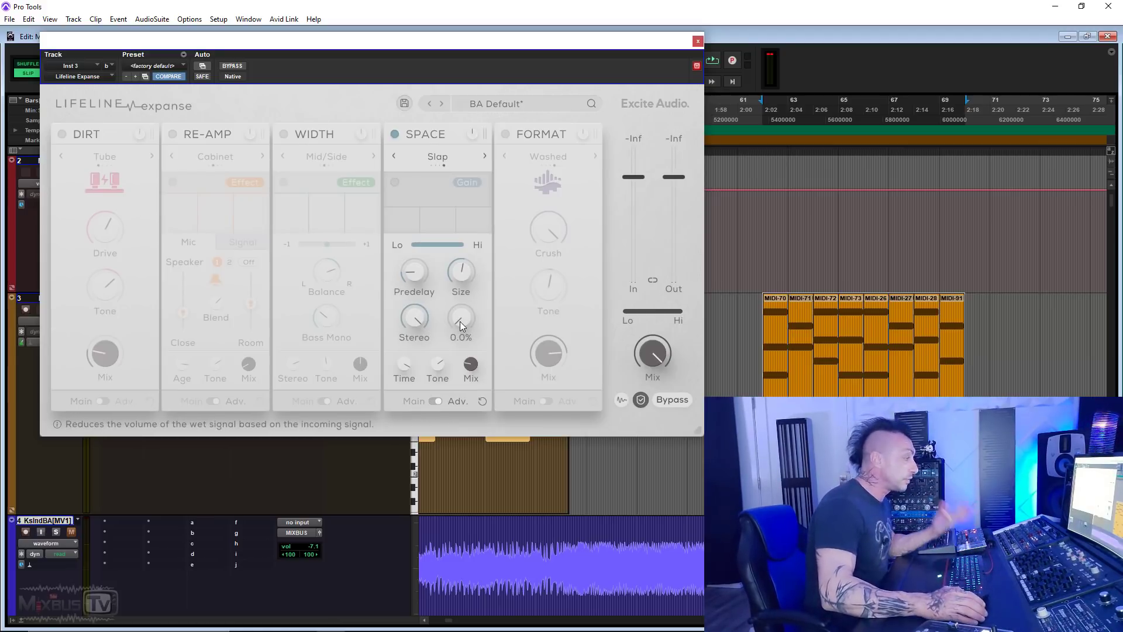
Switch SPACE to Hall mode and start playback, toggling the module off and on to compare.
{"action": "mouse_move", "coordinate": [486, 157]}
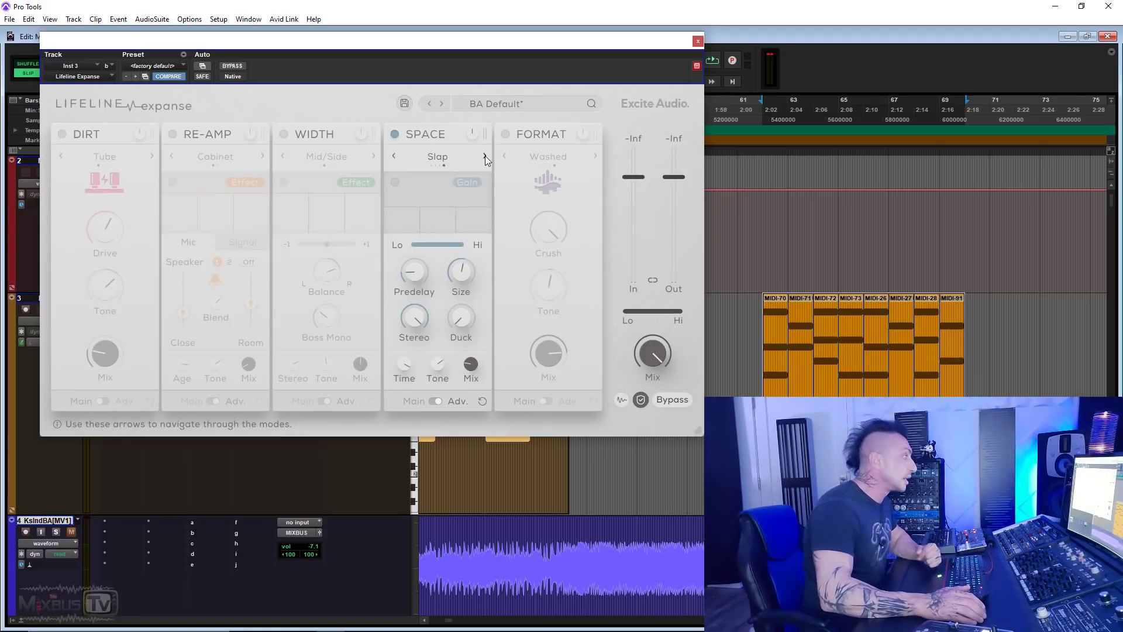
{"action": "left_click", "coordinate": [486, 155]}
{"action": "mouse_move", "coordinate": [468, 314]}
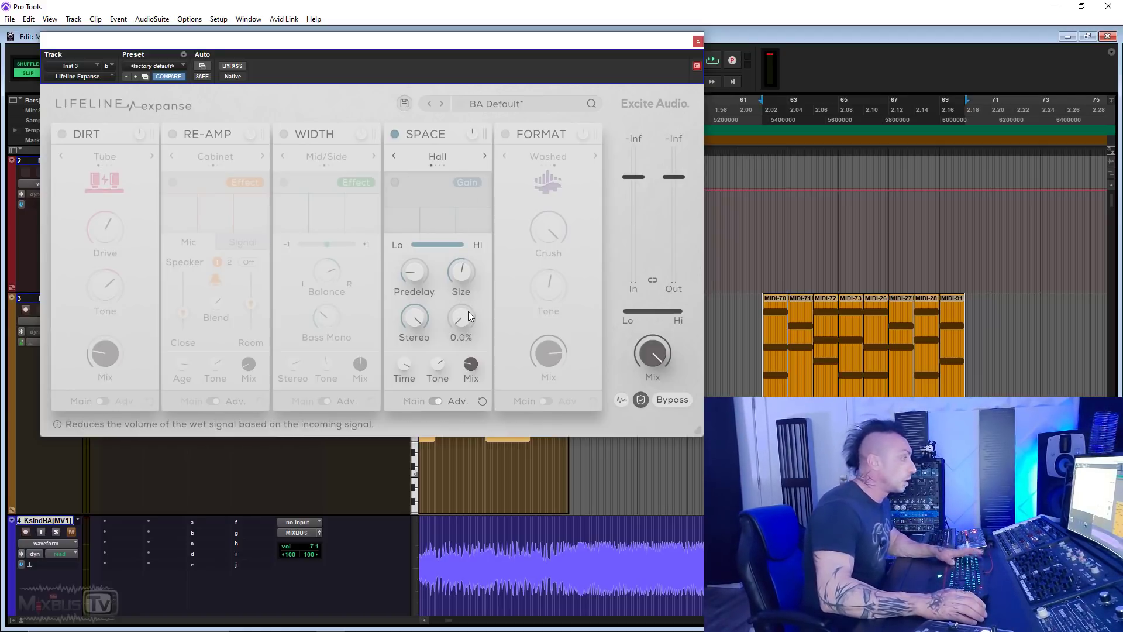
{"action": "left_click", "coordinate": [396, 134]}
{"action": "key", "text": "space"}
{"action": "left_click", "coordinate": [396, 135]}
Set the Hall reverb's Duck to 62%, rebalance its Mix and lower its low-cut filter to 22 Hz.
{"action": "mouse_move", "coordinate": [469, 353]}
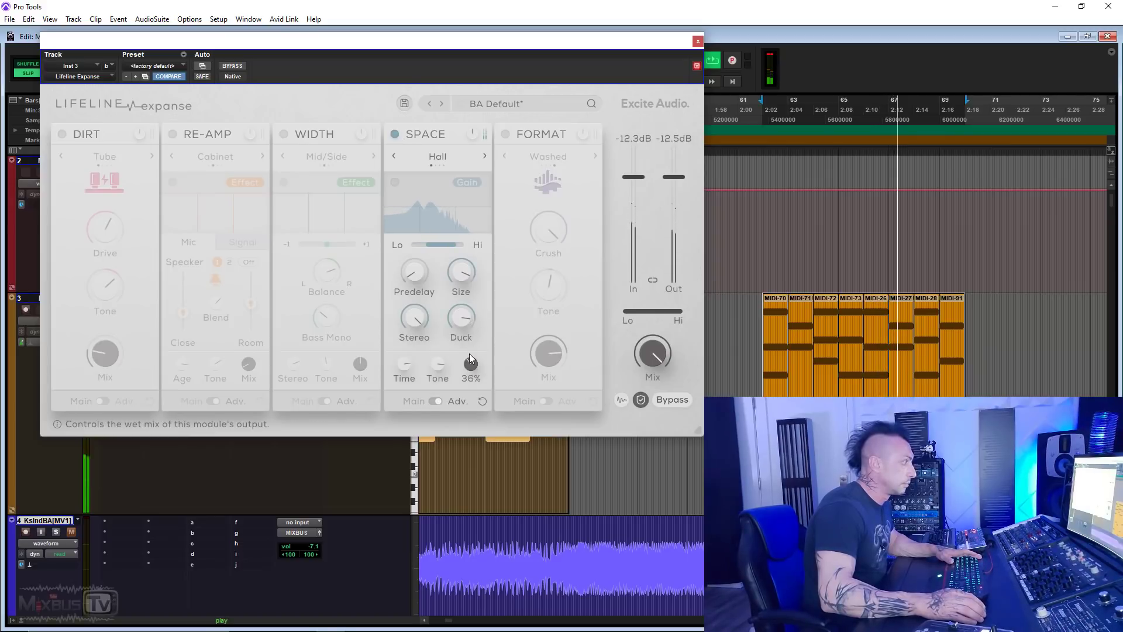
{"action": "left_click_drag", "start_coordinate": [467, 324], "coordinate": [465, 356]}
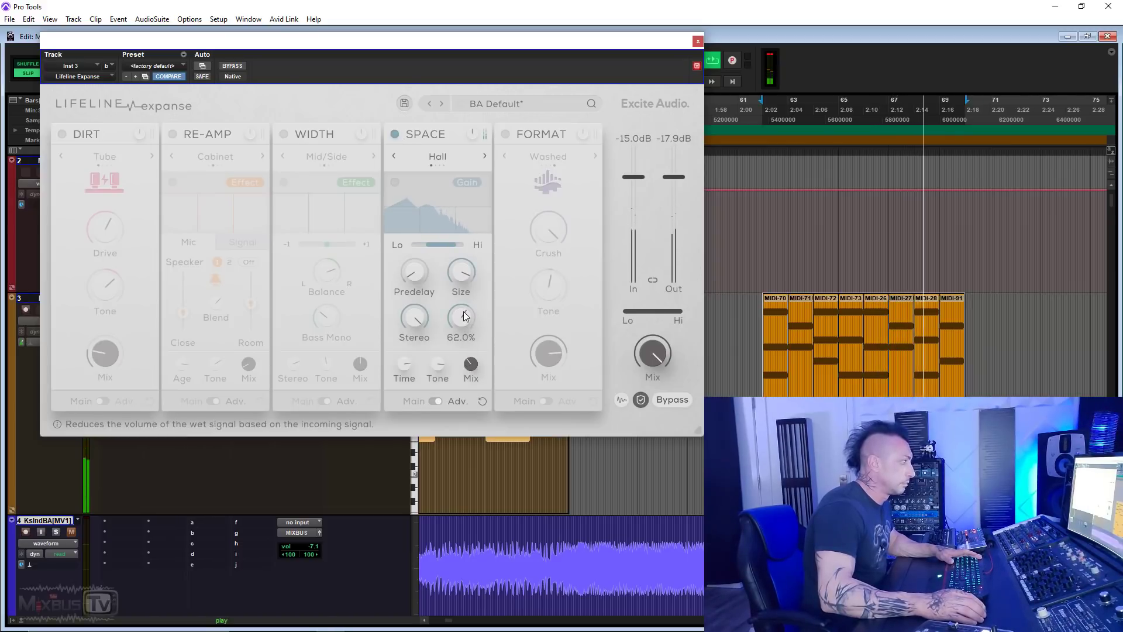
{"action": "mouse_move", "coordinate": [472, 374]}
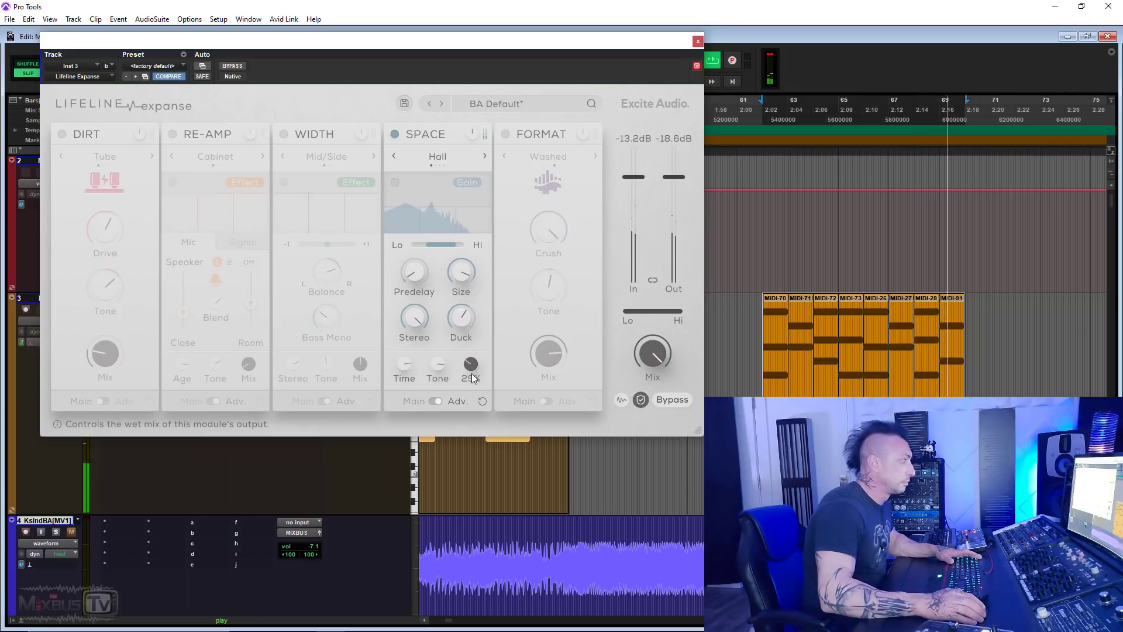
{"action": "mouse_move", "coordinate": [428, 248]}
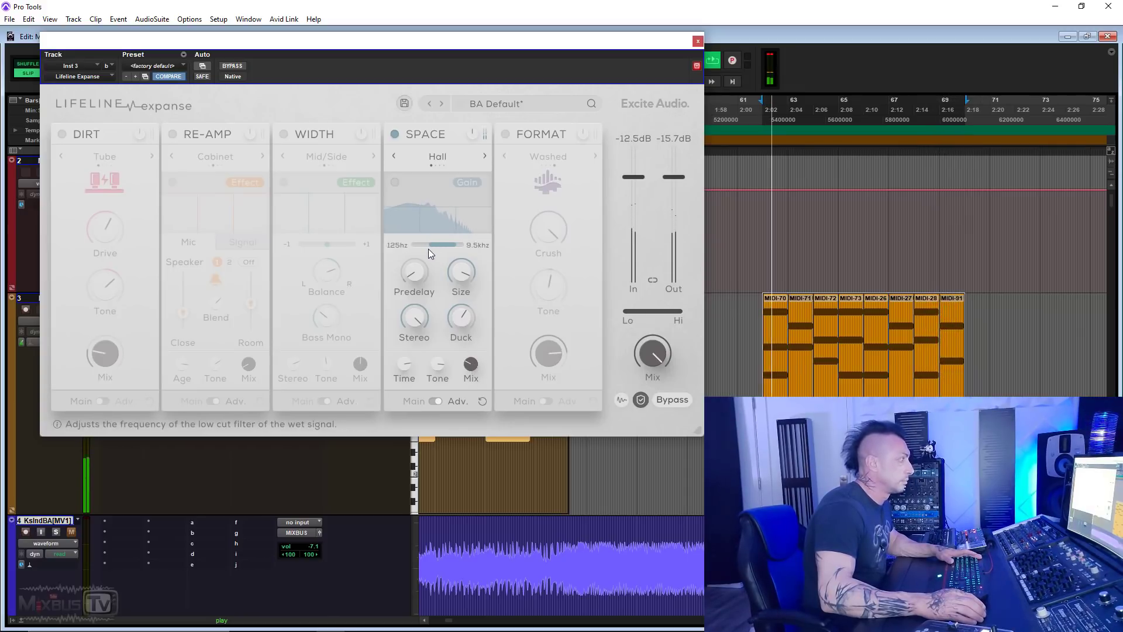
{"action": "left_click_drag", "start_coordinate": [428, 248], "coordinate": [420, 250]}
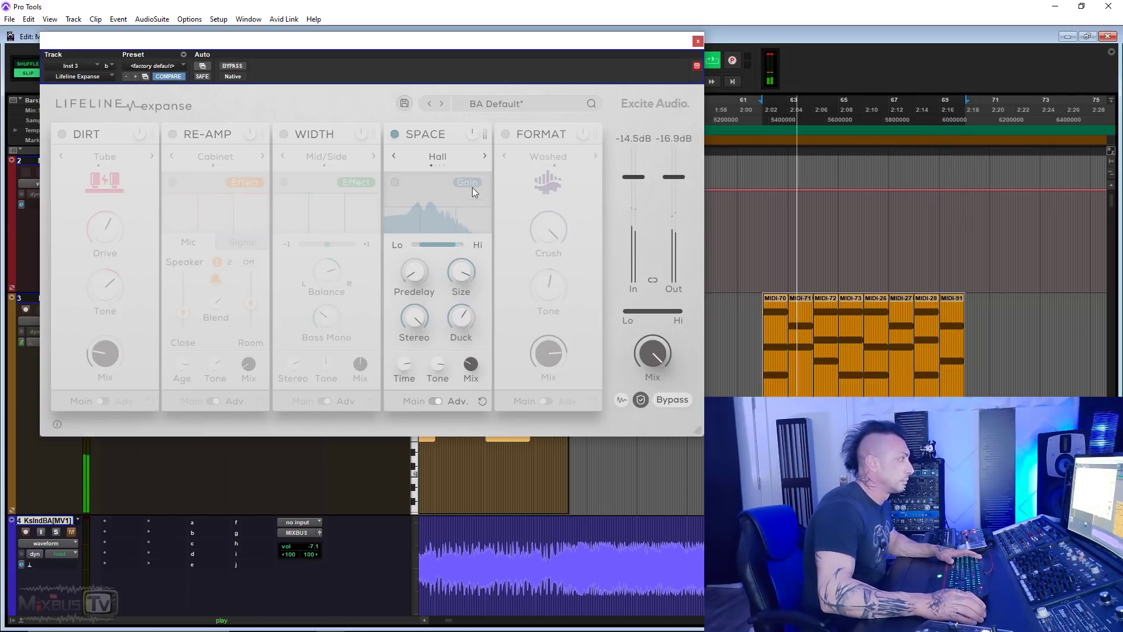
Switch SPACE to Plate mode, set its Duck to about 69% during playback, and turn the module off after stopping.
{"action": "left_click", "coordinate": [483, 157]}
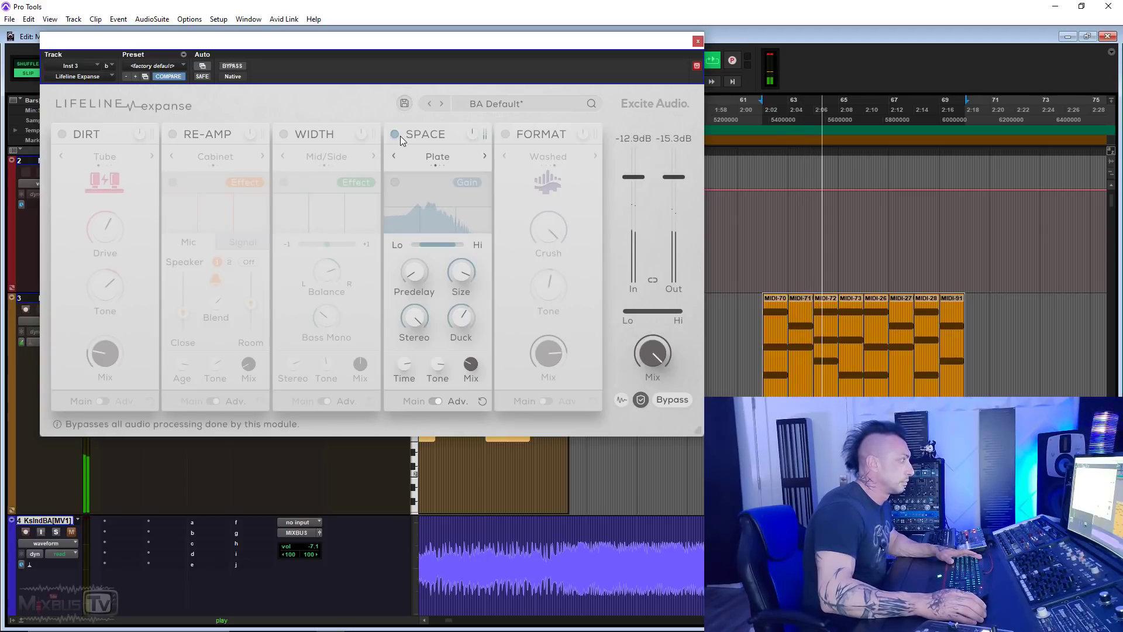
{"action": "left_click_drag", "start_coordinate": [461, 318], "coordinate": [463, 277]}
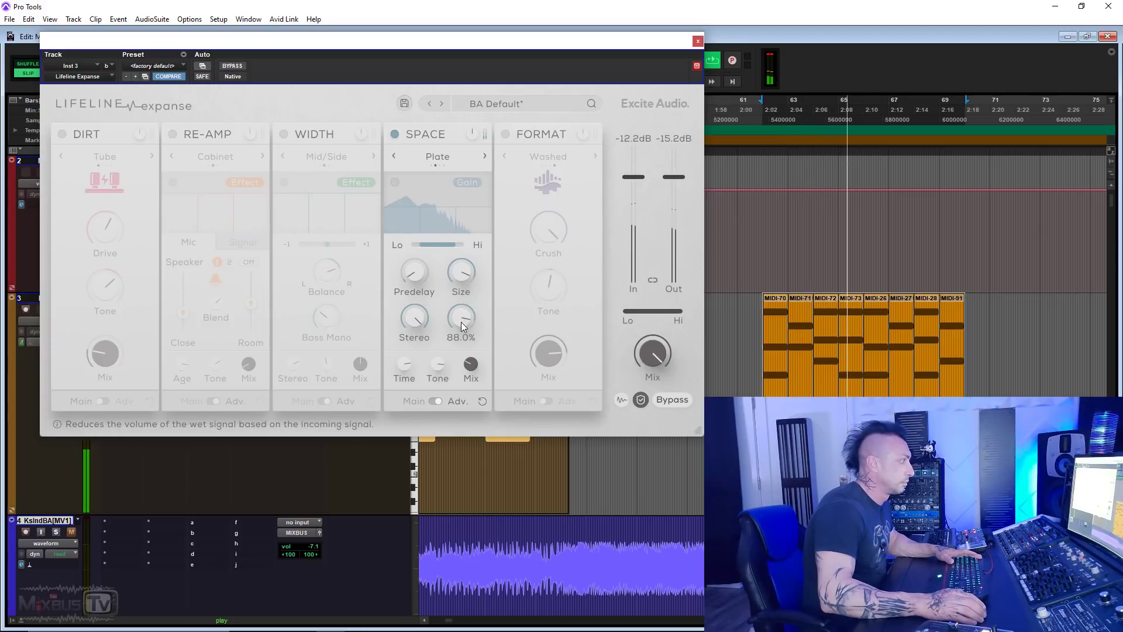
{"action": "left_click_drag", "start_coordinate": [461, 322], "coordinate": [461, 342]}
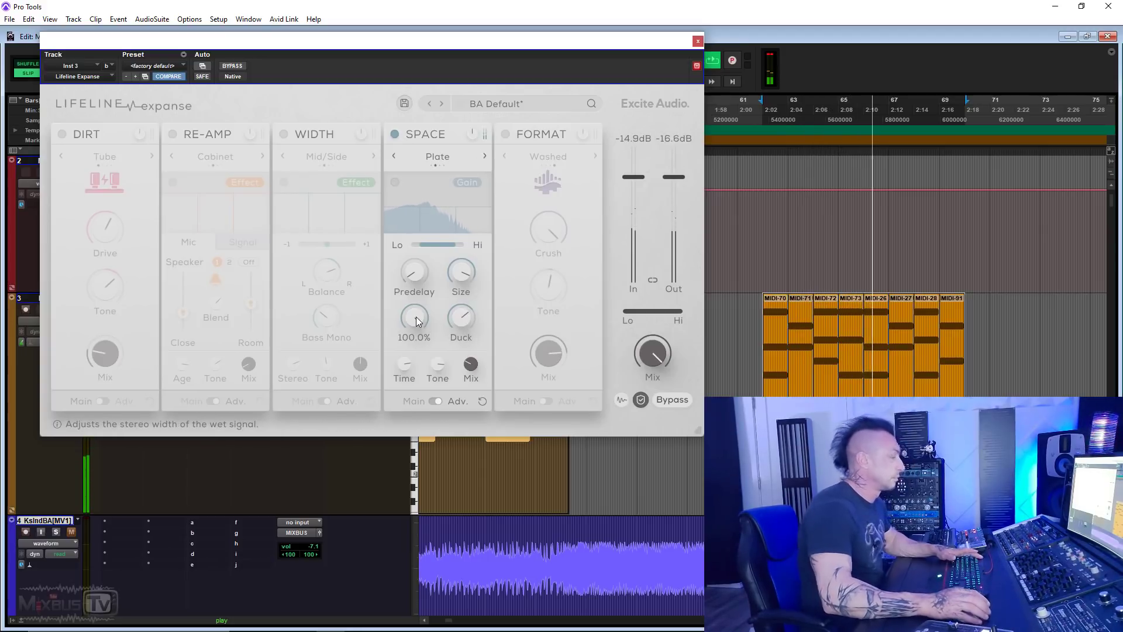
{"action": "mouse_move", "coordinate": [462, 340]}
{"action": "key", "text": "space"}
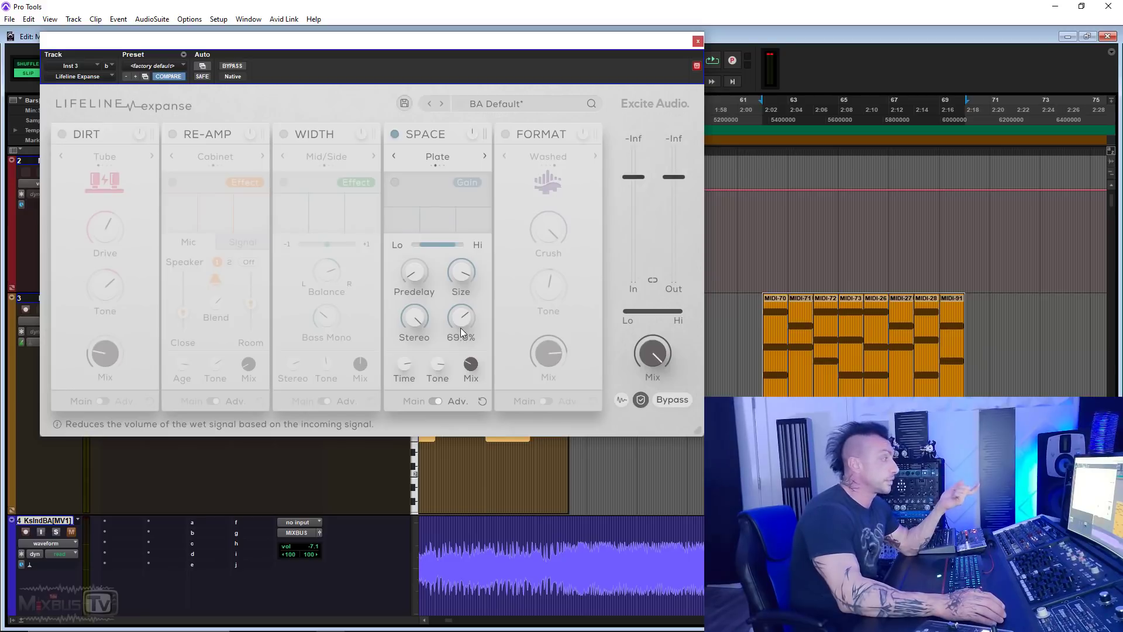
{"action": "mouse_move", "coordinate": [428, 244]}
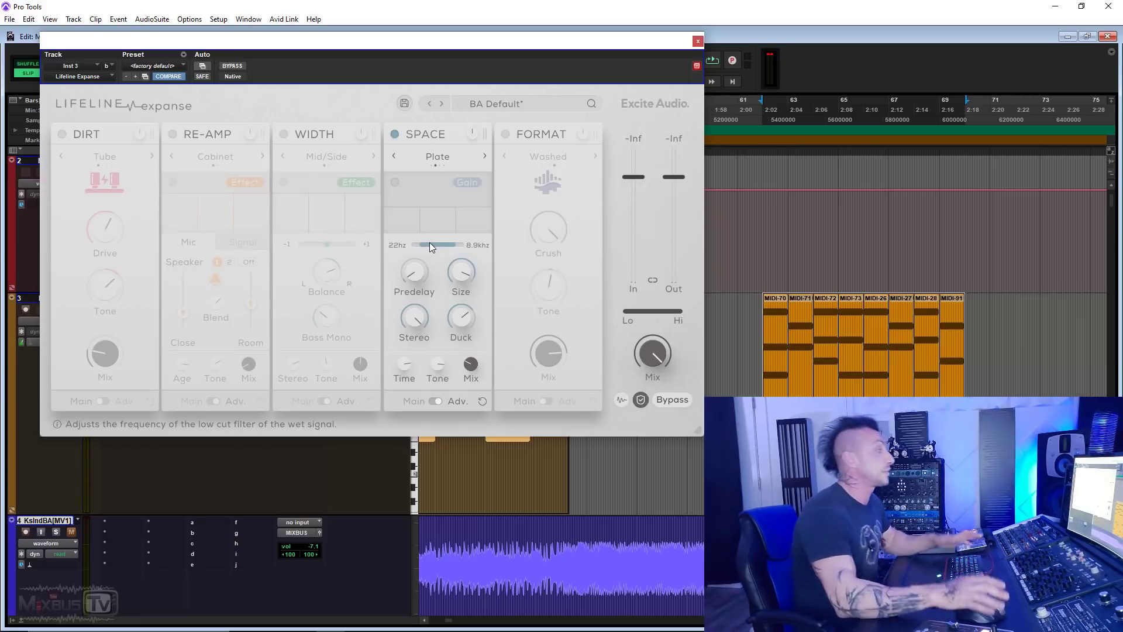
{"action": "left_click", "coordinate": [396, 133]}
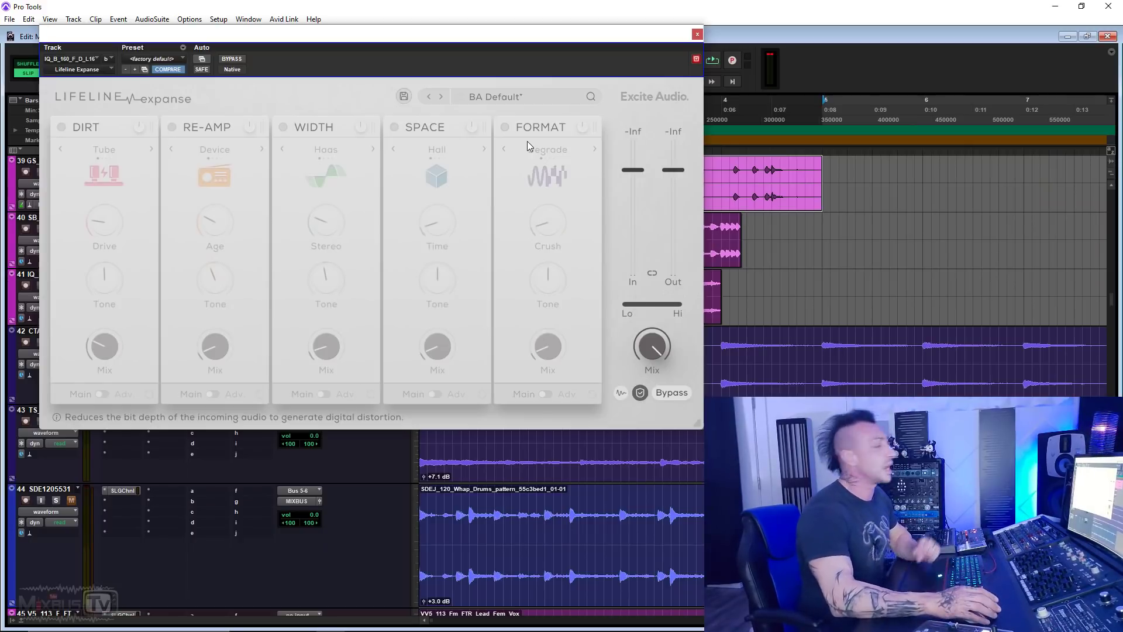
Enable the FORMAT module and step through its modes, including Resample and Washed, ending back on Degrade.
{"action": "left_click", "coordinate": [505, 128]}
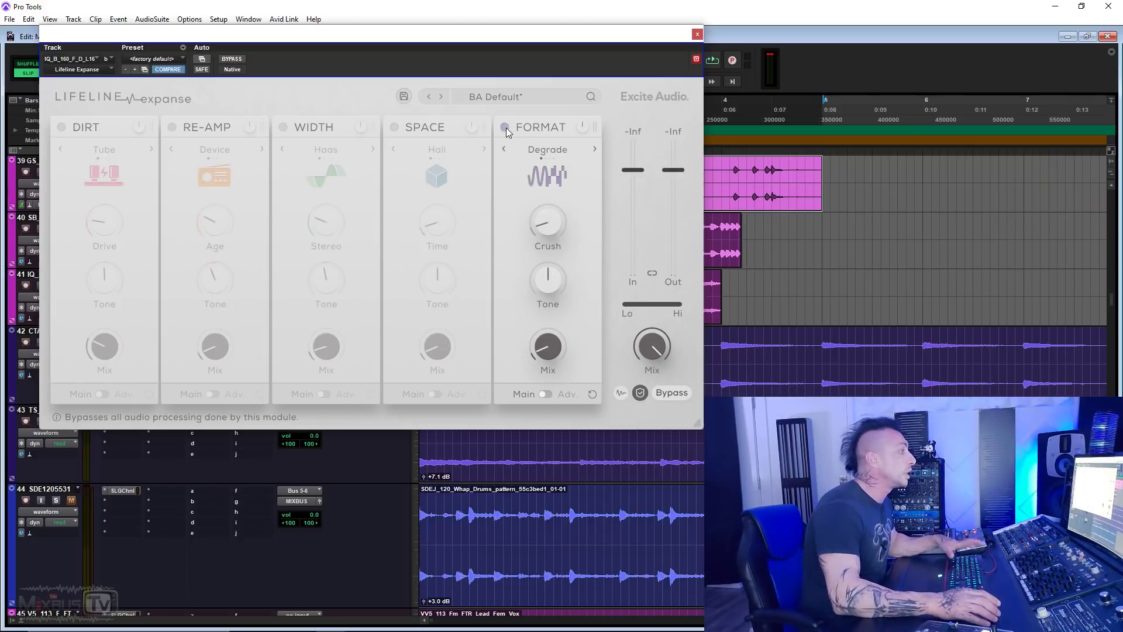
{"action": "left_click", "coordinate": [595, 149]}
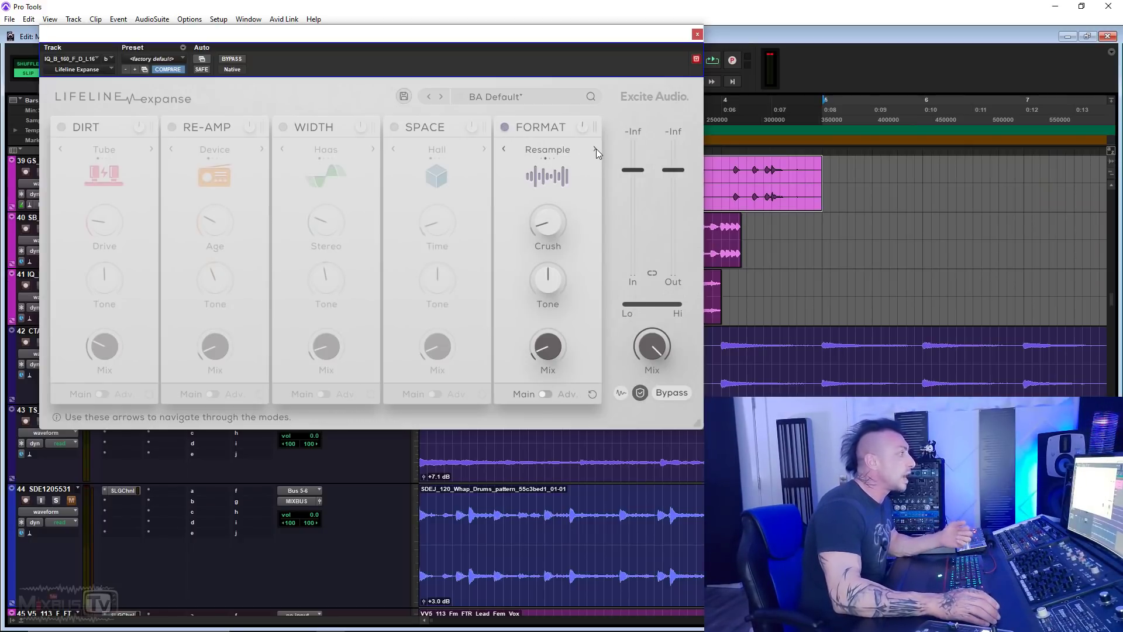
{"action": "left_click", "coordinate": [596, 149]}
{"action": "left_click", "coordinate": [596, 149]}
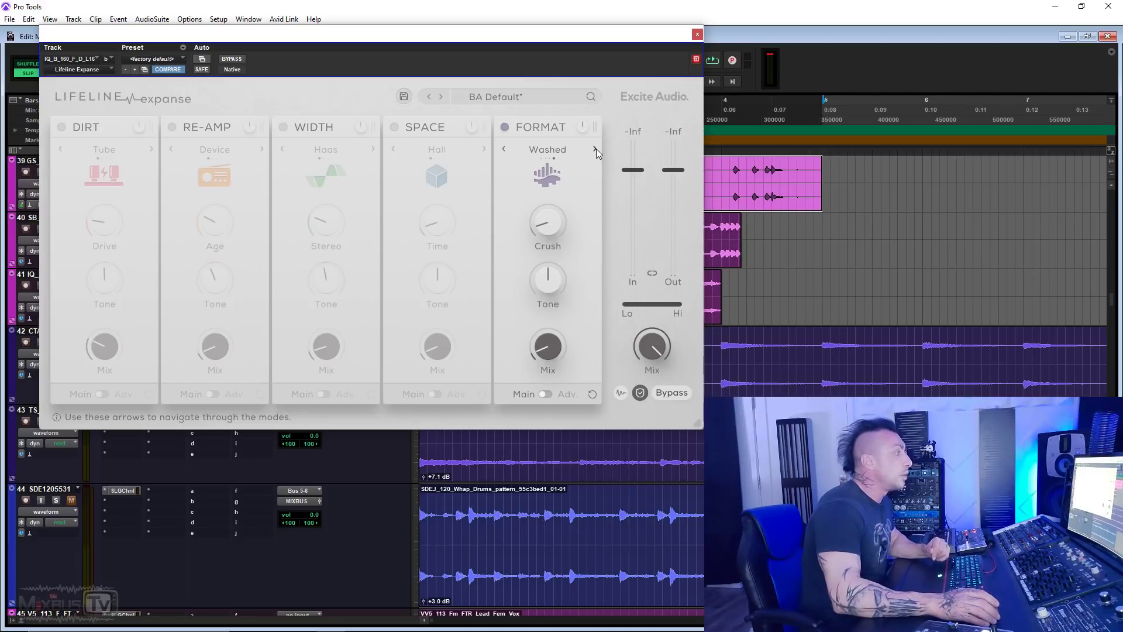
{"action": "left_click", "coordinate": [596, 149]}
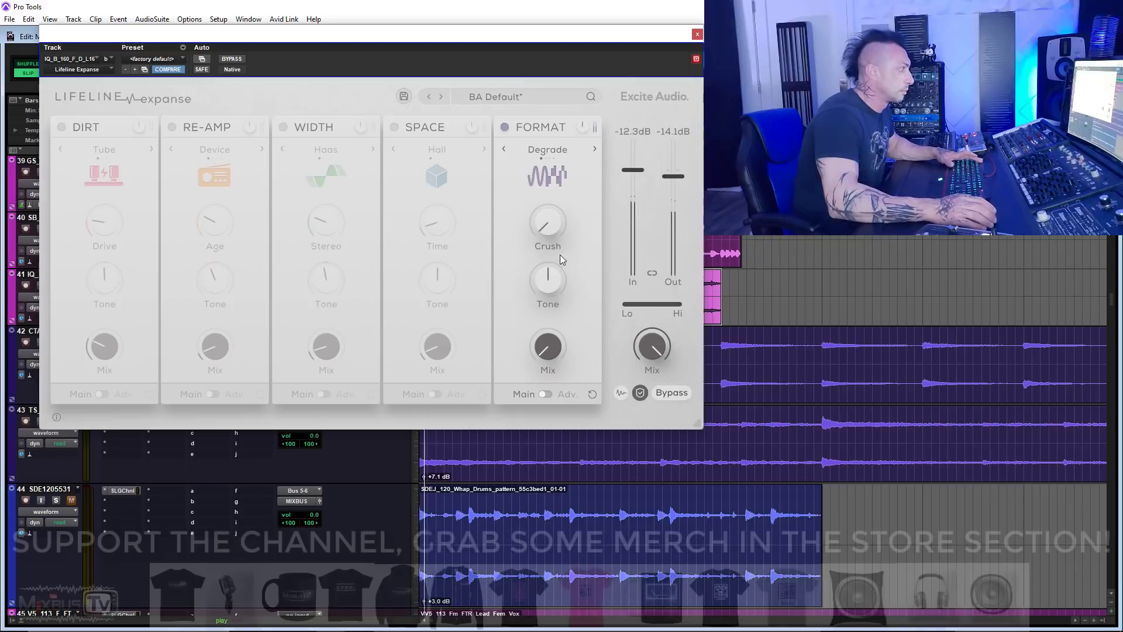
During playback, raise the Degrade mode's Crush to 62% and bring up its Mix.
{"action": "left_click_drag", "start_coordinate": [550, 234], "coordinate": [550, 138]}
{"action": "left_click_drag", "start_coordinate": [549, 353], "coordinate": [549, 289]}
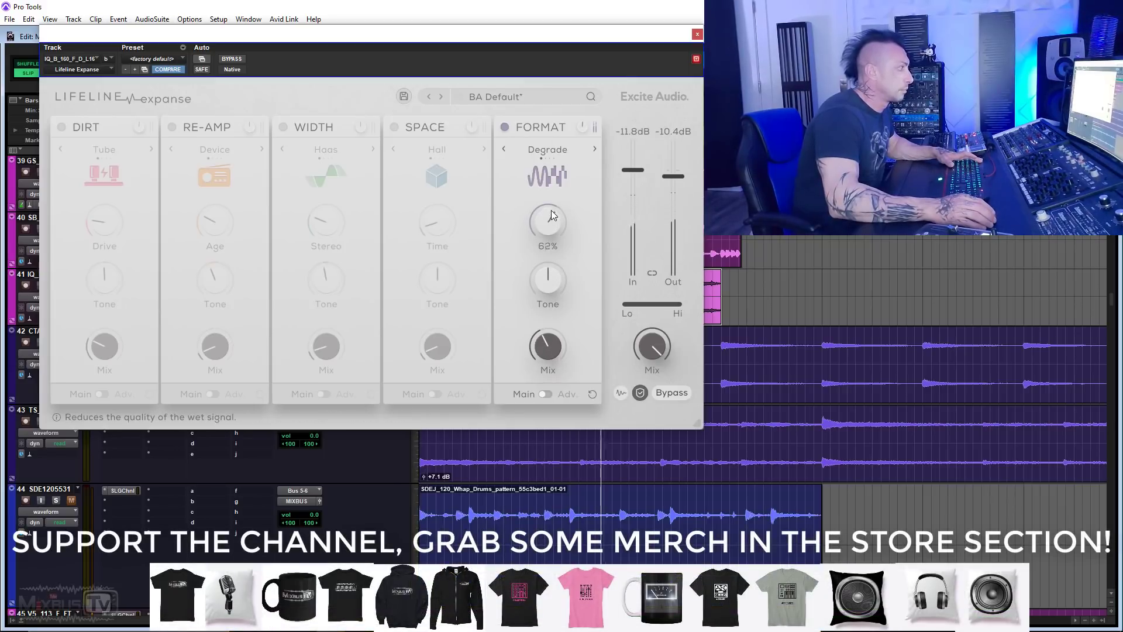
Raise the Degrade mode's Crush further, darken its Tone and reduce its Mix to 23% during playback.
{"action": "left_click_drag", "start_coordinate": [550, 222], "coordinate": [550, 204]}
{"action": "left_click_drag", "start_coordinate": [547, 351], "coordinate": [546, 363]}
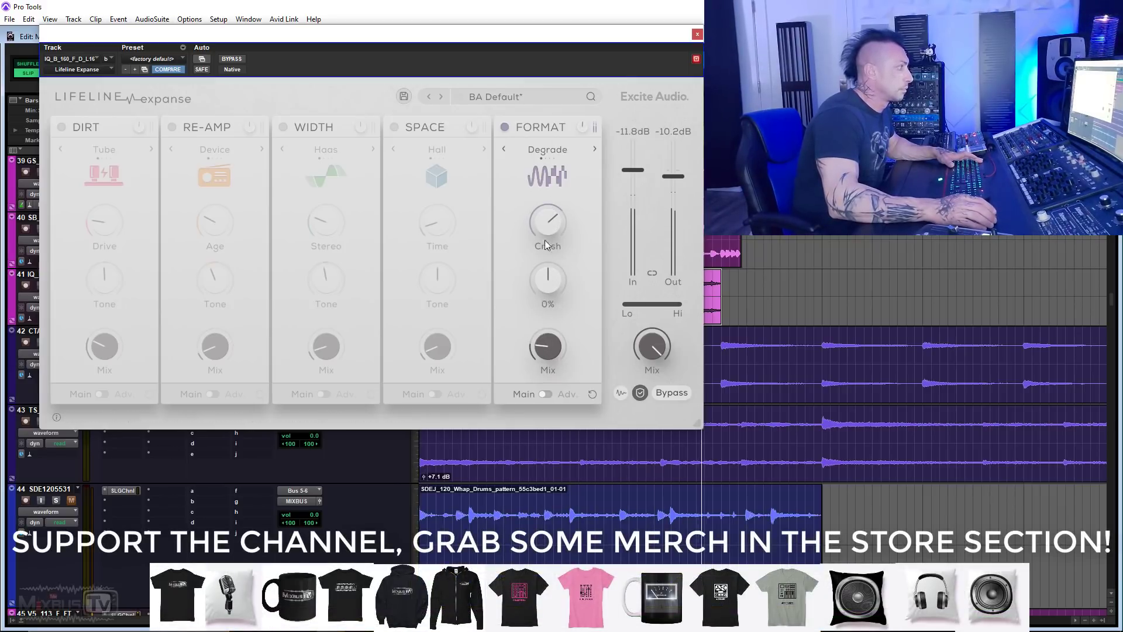
{"action": "left_click_drag", "start_coordinate": [547, 273], "coordinate": [547, 300]}
{"action": "mouse_move", "coordinate": [547, 353]}
{"action": "left_mouse_down"}
{"action": "mouse_move", "coordinate": [547, 329]}
{"action": "mouse_move", "coordinate": [549, 346]}
{"action": "left_mouse_up"}
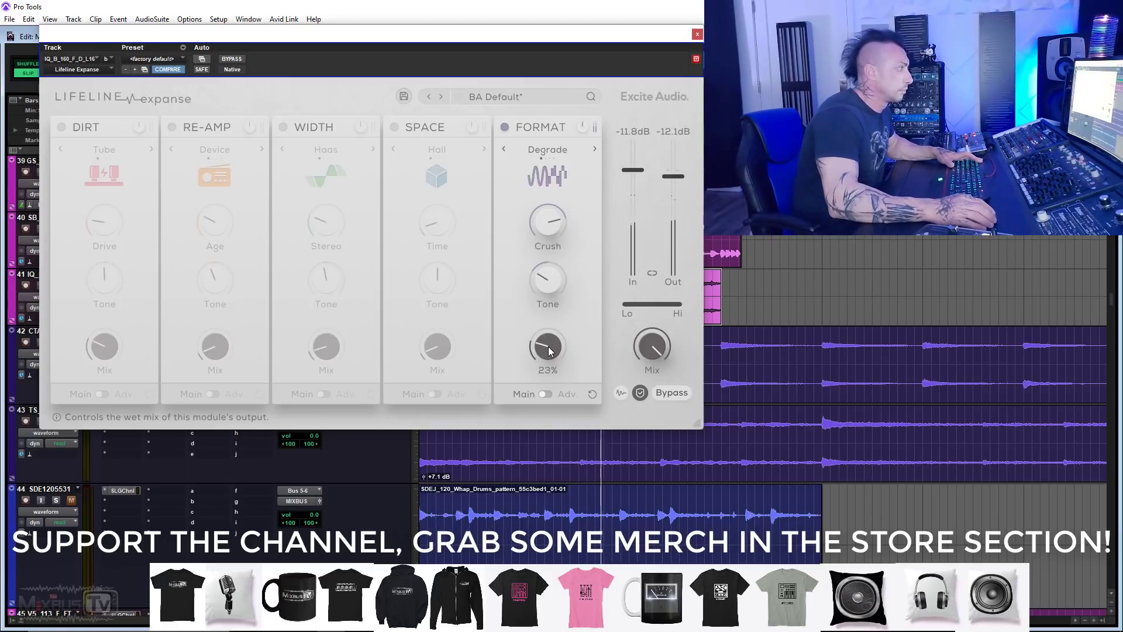
Switch FORMAT to Resample, raise the output gain slightly, and rebalance its Tone and Mix with Crush at 75%.
{"action": "left_click", "coordinate": [595, 150]}
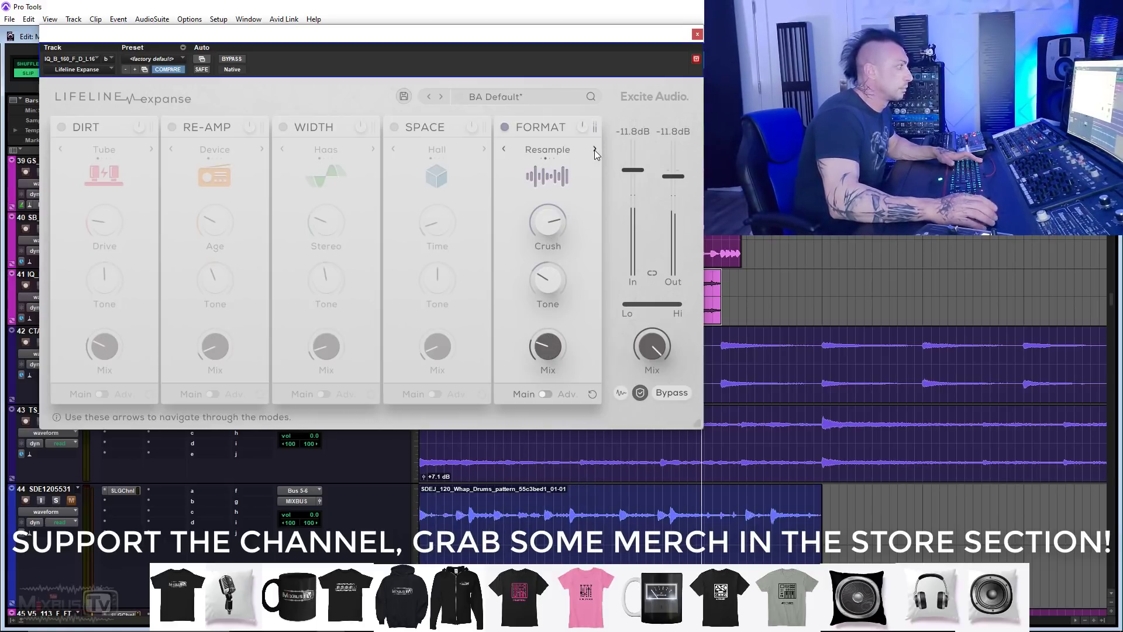
{"action": "left_click_drag", "start_coordinate": [555, 310], "coordinate": [548, 220]}
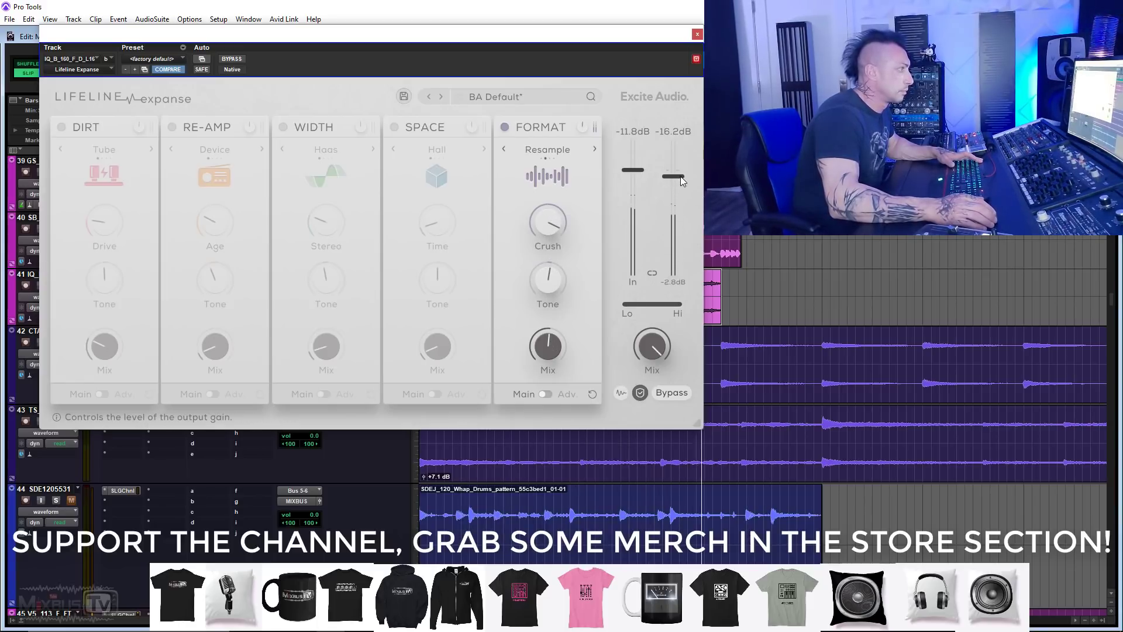
{"action": "left_click_drag", "start_coordinate": [680, 178], "coordinate": [679, 175]}
{"action": "left_click_drag", "start_coordinate": [560, 334], "coordinate": [553, 388]}
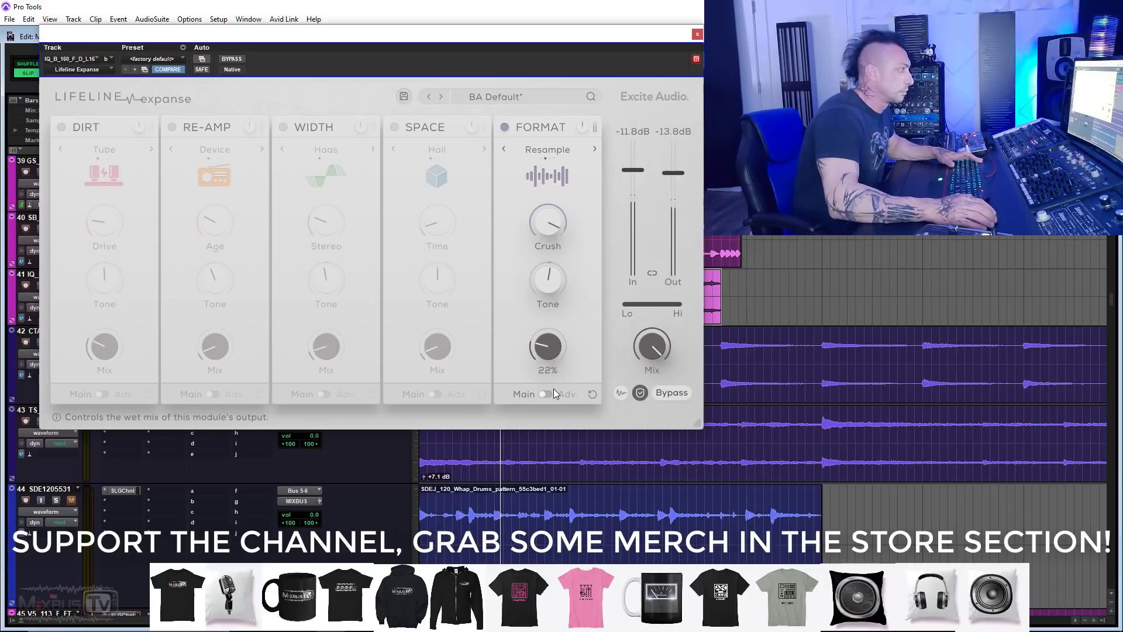
{"action": "mouse_move", "coordinate": [552, 228]}
{"action": "left_click_drag", "start_coordinate": [552, 228], "coordinate": [549, 253]}
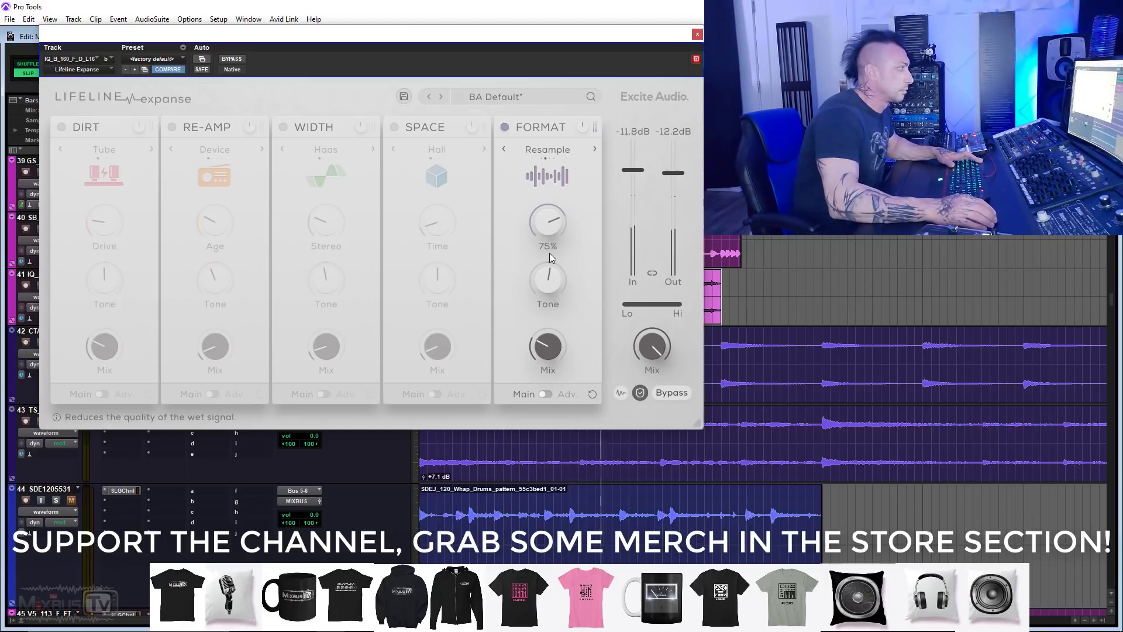
Switch FORMAT to Flatten, set Crush to 100% and Tone to 27%, and bring its Mix up to around halfway.
{"action": "left_click", "coordinate": [595, 149]}
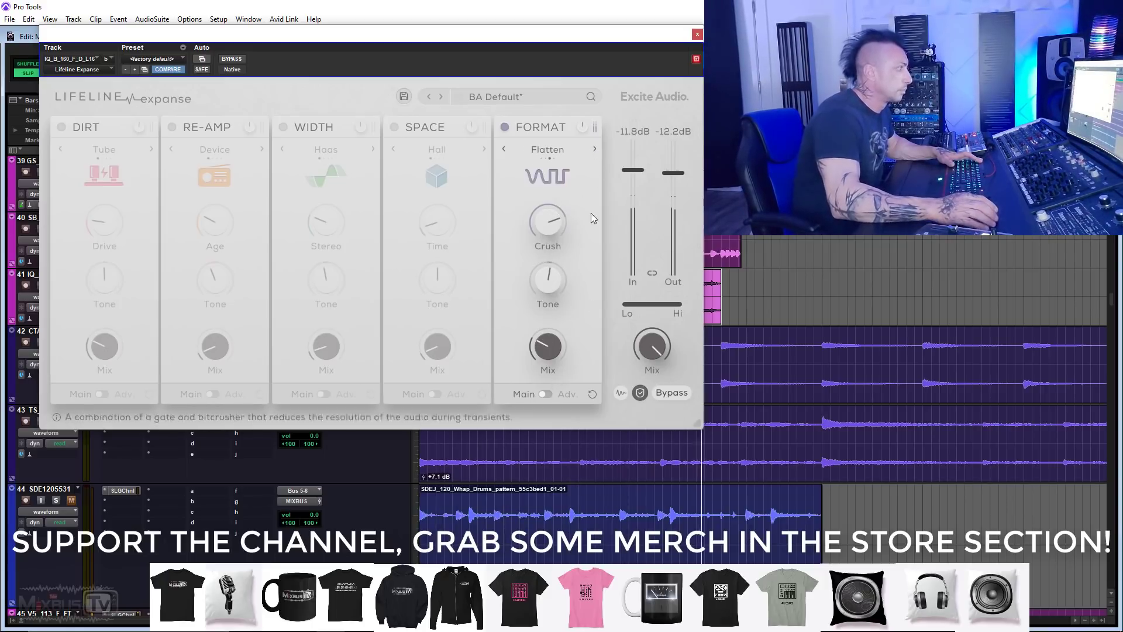
{"action": "mouse_move", "coordinate": [557, 351]}
{"action": "left_click_drag", "start_coordinate": [557, 350], "coordinate": [556, 314]}
{"action": "left_click_drag", "start_coordinate": [556, 228], "coordinate": [555, 176]}
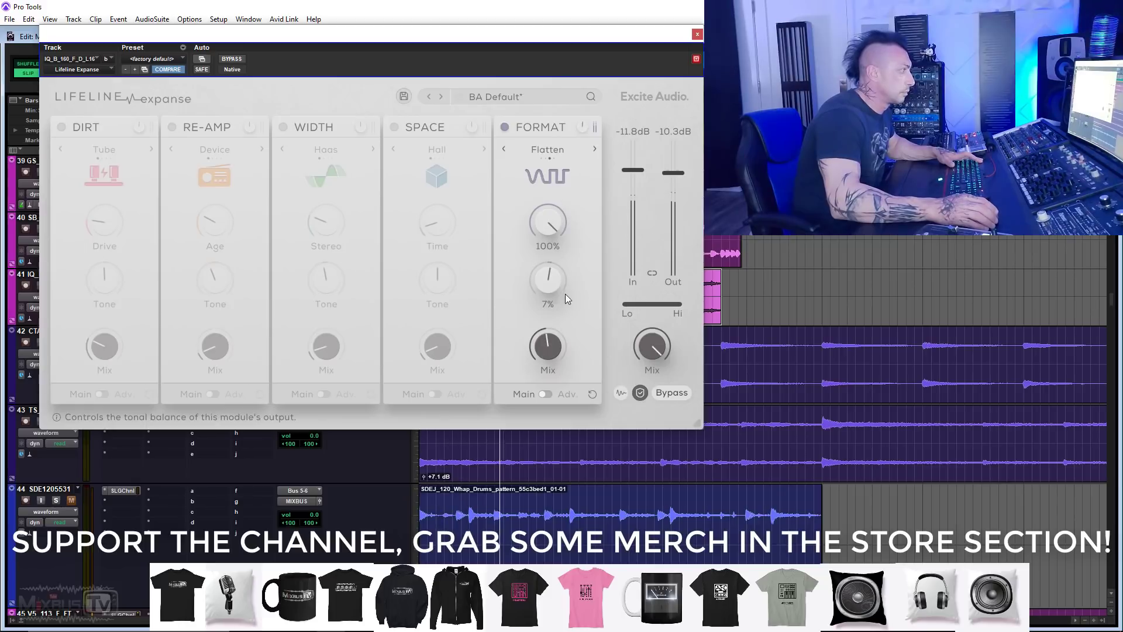
{"action": "left_click_drag", "start_coordinate": [563, 287], "coordinate": [551, 309]}
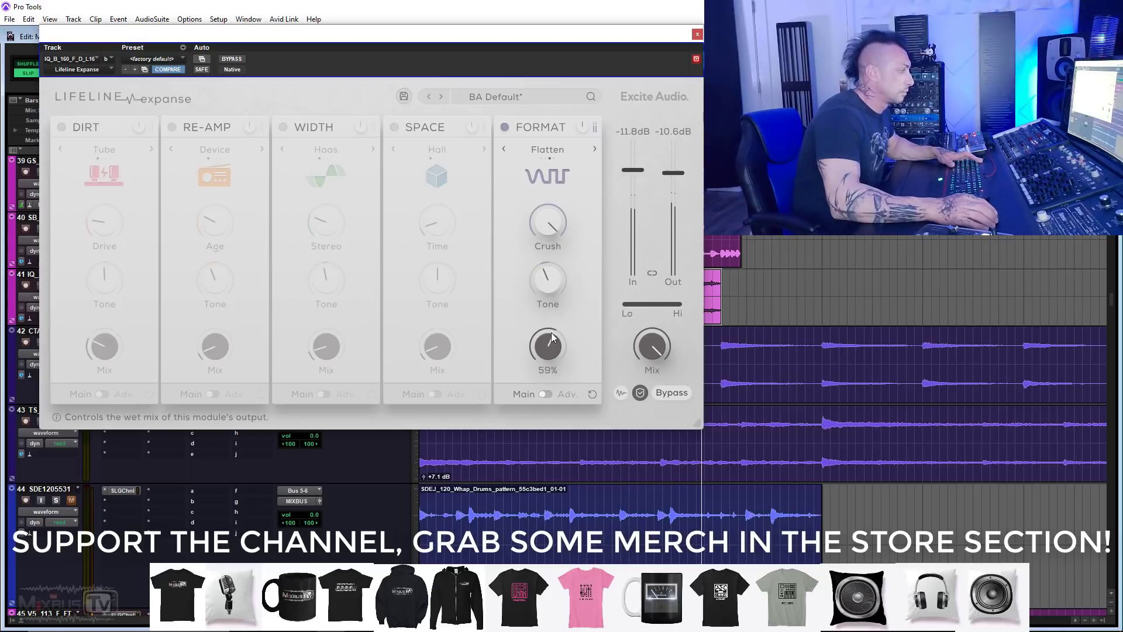
{"action": "left_click_drag", "start_coordinate": [552, 348], "coordinate": [551, 344]}
{"action": "left_click_drag", "start_coordinate": [551, 297], "coordinate": [552, 252]}
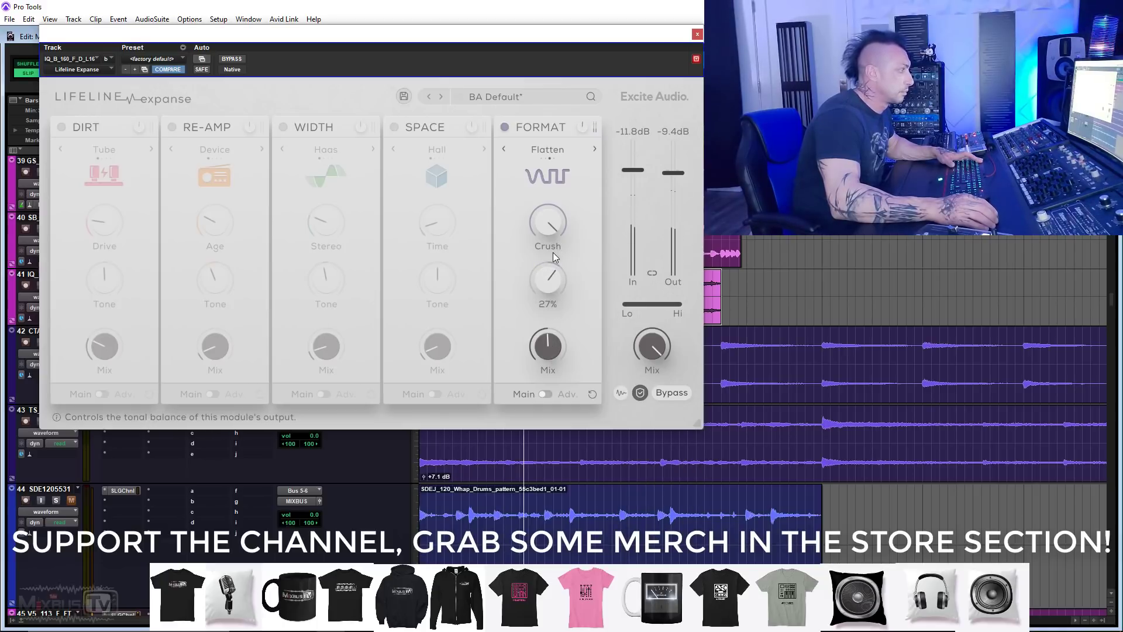
Switch FORMAT to Washed, lower its Crush, set its Mix to 69% and brighten its Tone.
{"action": "left_click", "coordinate": [594, 149]}
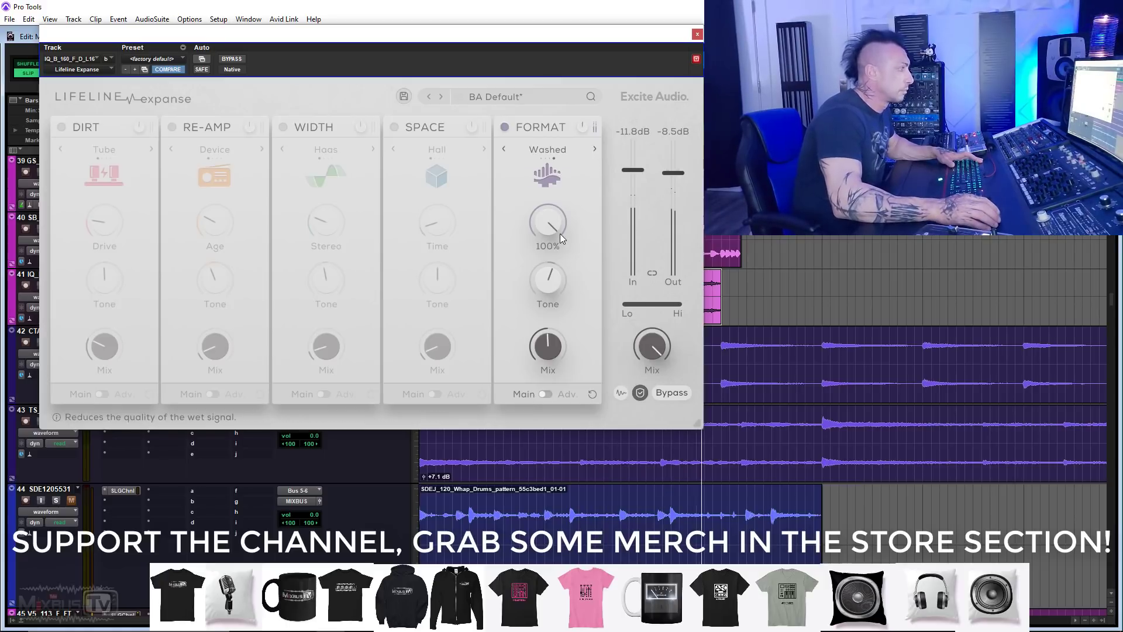
{"action": "left_click_drag", "start_coordinate": [549, 353], "coordinate": [550, 321]}
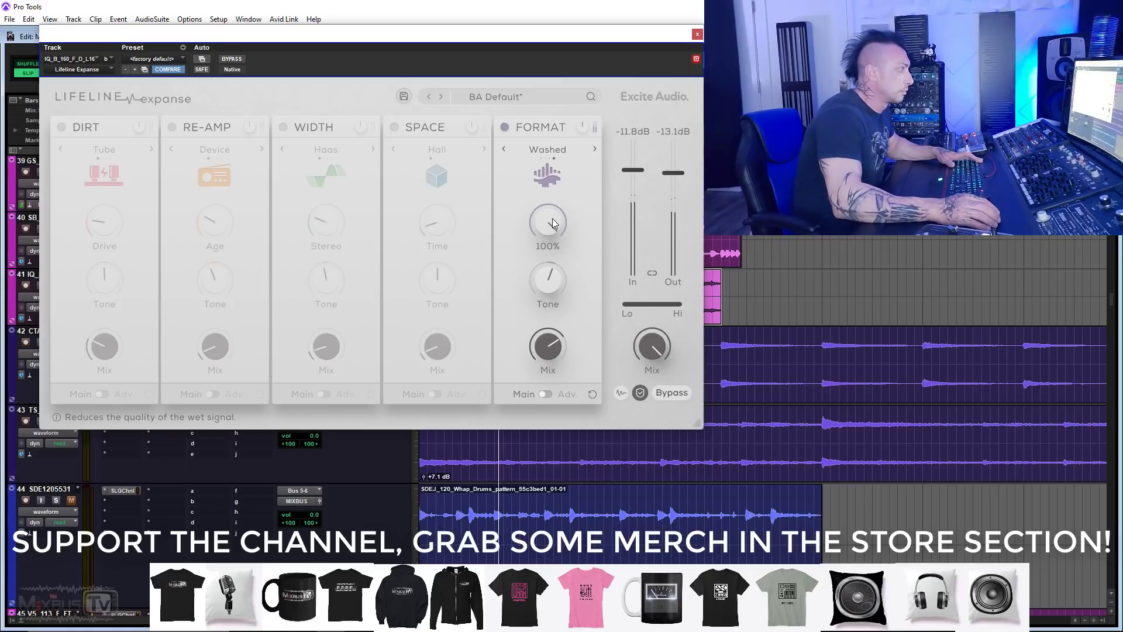
{"action": "left_click_drag", "start_coordinate": [552, 219], "coordinate": [549, 264]}
{"action": "left_click_drag", "start_coordinate": [551, 346], "coordinate": [551, 336]}
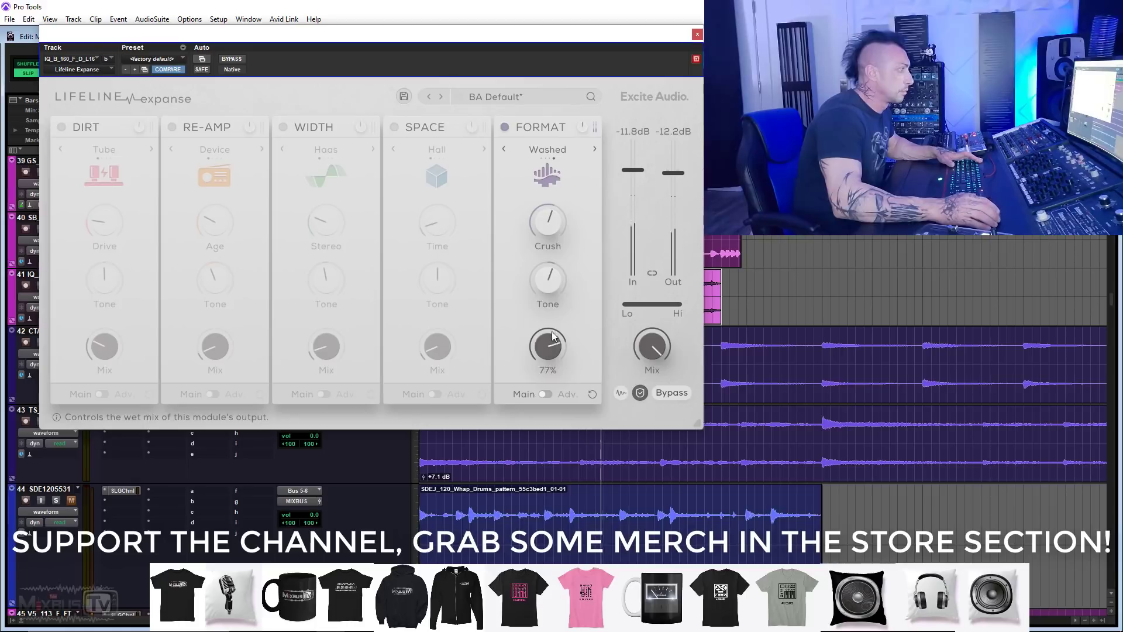
{"action": "left_click_drag", "start_coordinate": [549, 202], "coordinate": [550, 212]}
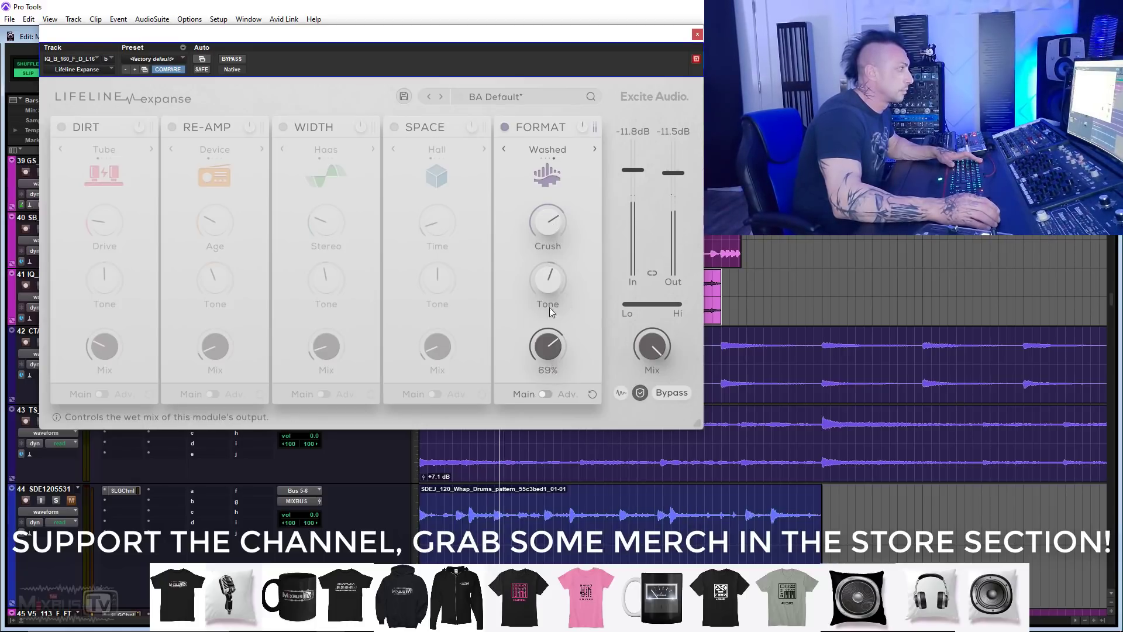
{"action": "left_click_drag", "start_coordinate": [549, 280], "coordinate": [550, 236]}
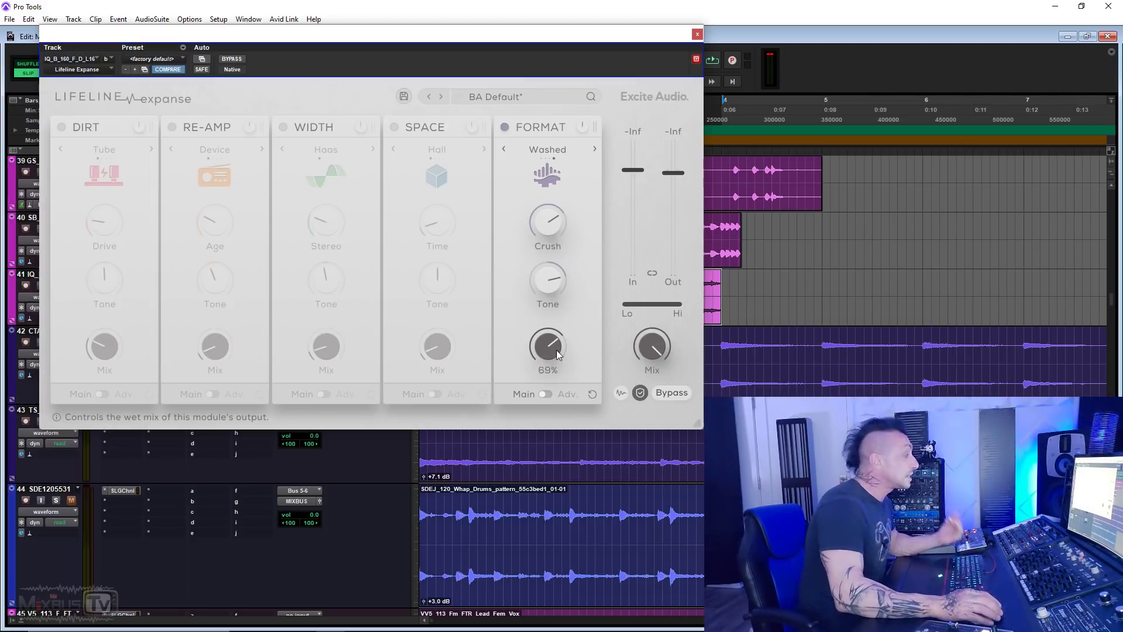
Show FORMAT's advanced controls, move DIRT directly before FORMAT in the chain, and briefly enable DIRT to view its advanced controls.
{"action": "left_click", "coordinate": [547, 395]}
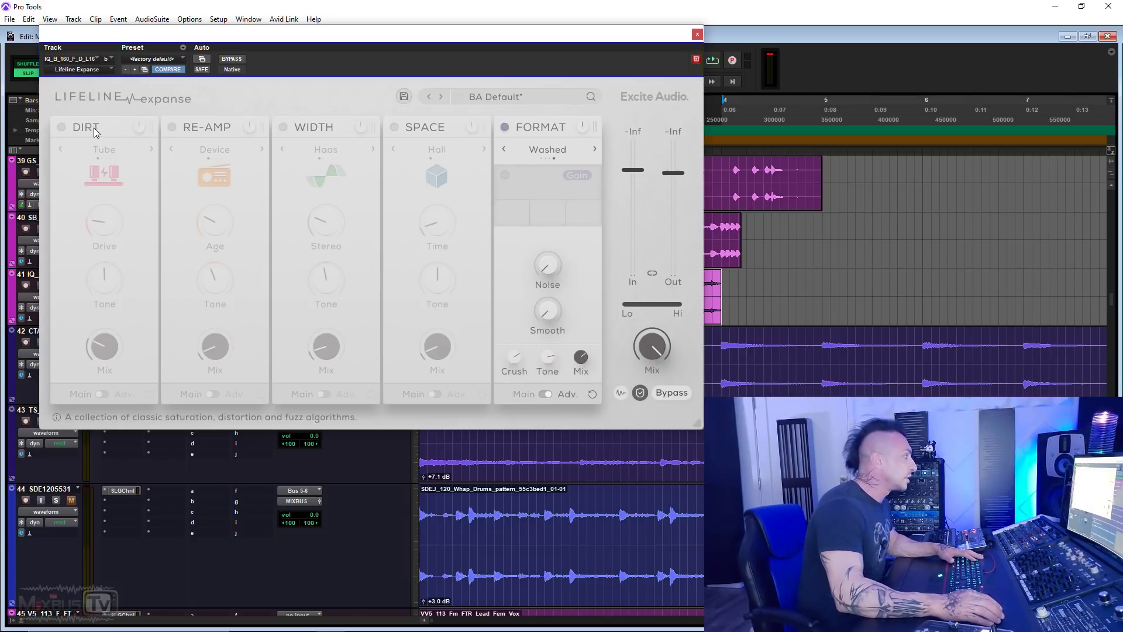
{"action": "left_click_drag", "start_coordinate": [93, 127], "coordinate": [452, 126]}
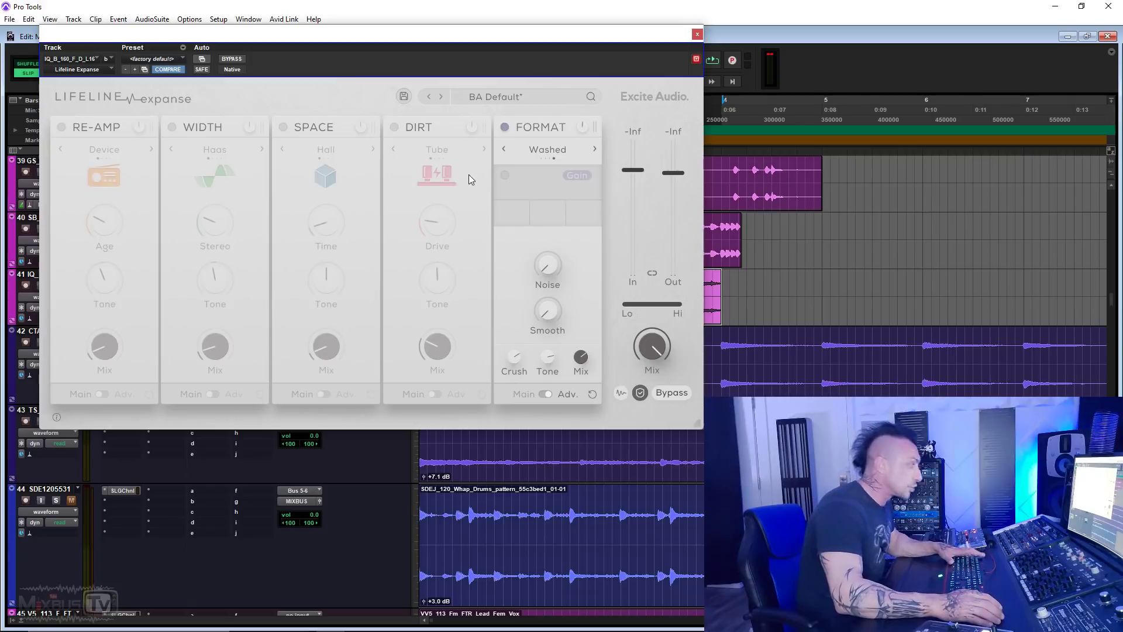
{"action": "left_click", "coordinate": [395, 126]}
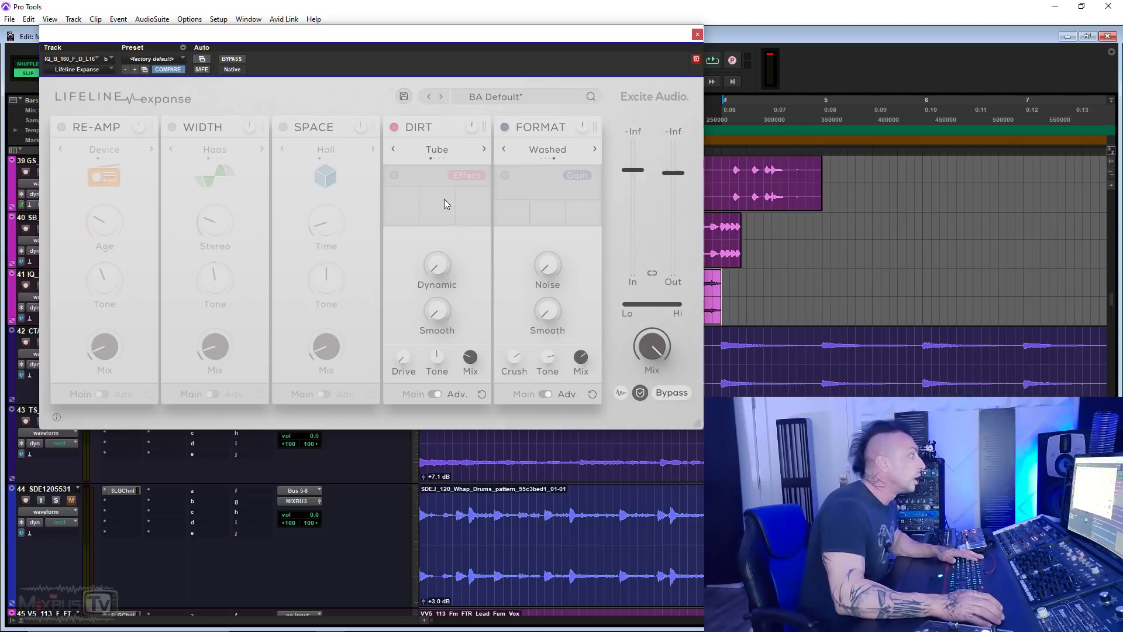
{"action": "left_click", "coordinate": [394, 127]}
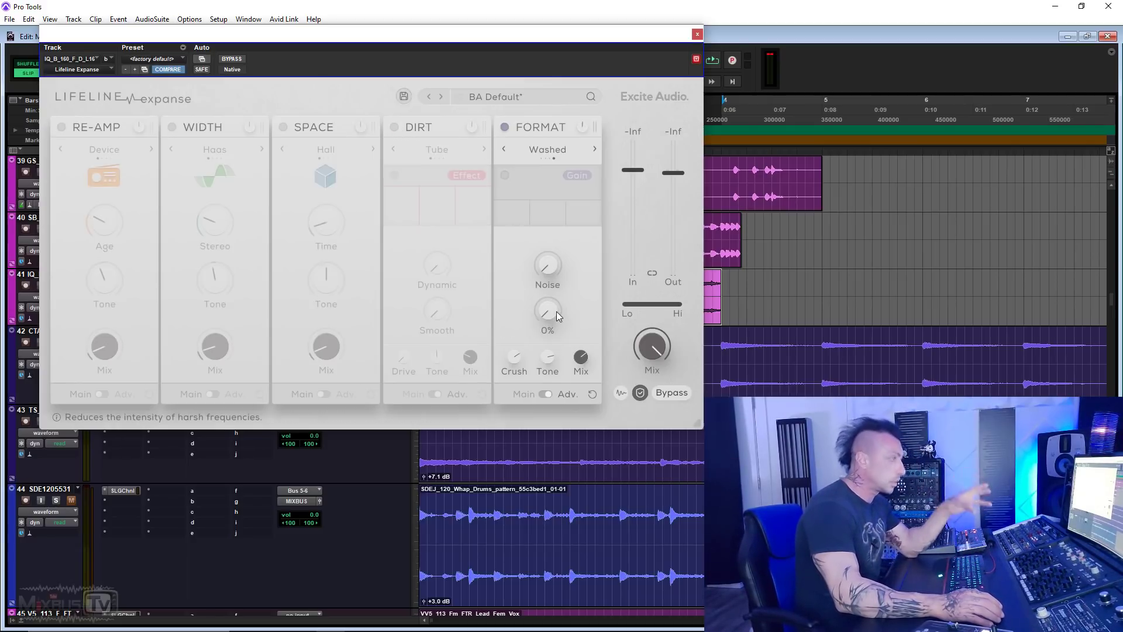
During playback in Degrade mode, set FORMAT's Smooth to 100% and Tone to 27%, raise Noise and adjust the Mix.
{"action": "key", "text": "space"}
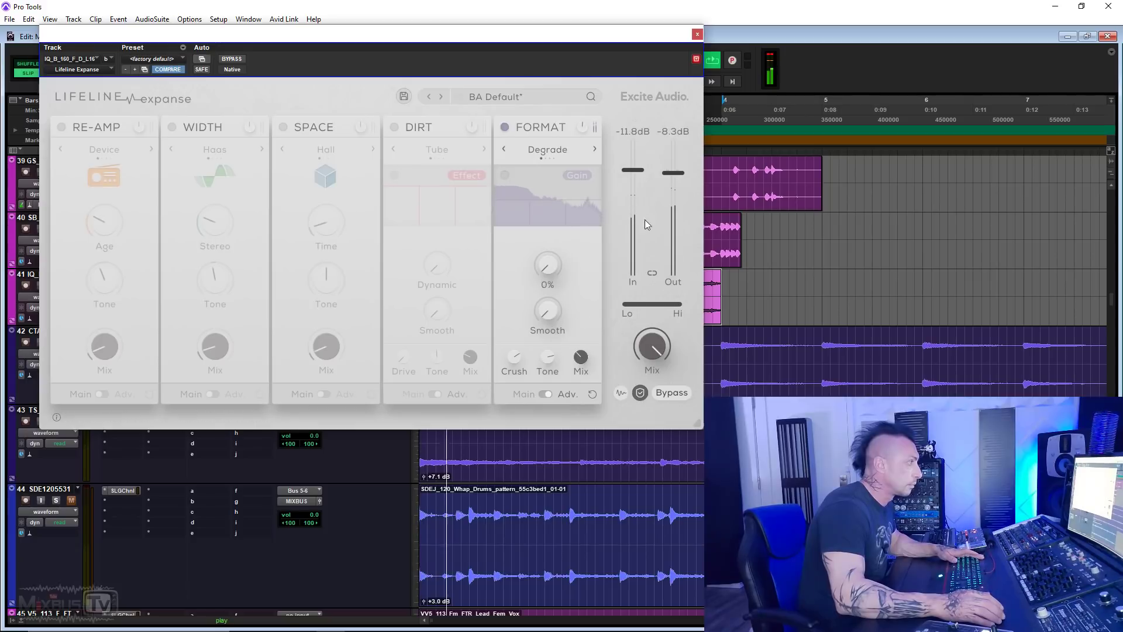
{"action": "left_click_drag", "start_coordinate": [563, 311], "coordinate": [552, 250]}
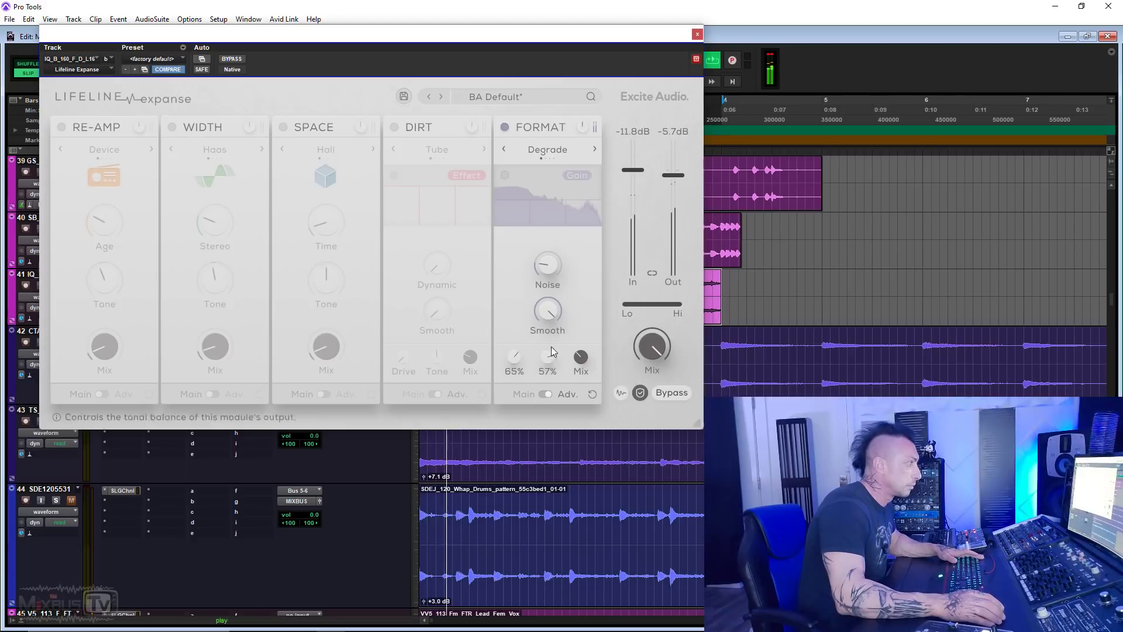
{"action": "left_click_drag", "start_coordinate": [549, 355], "coordinate": [550, 370]}
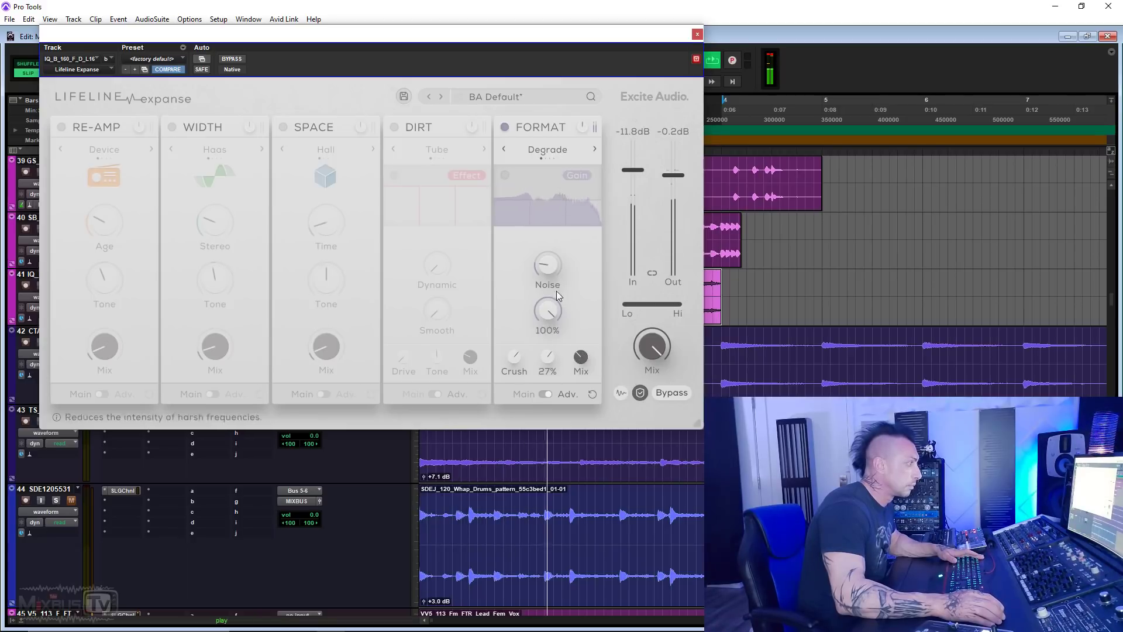
{"action": "left_click_drag", "start_coordinate": [551, 266], "coordinate": [549, 185]}
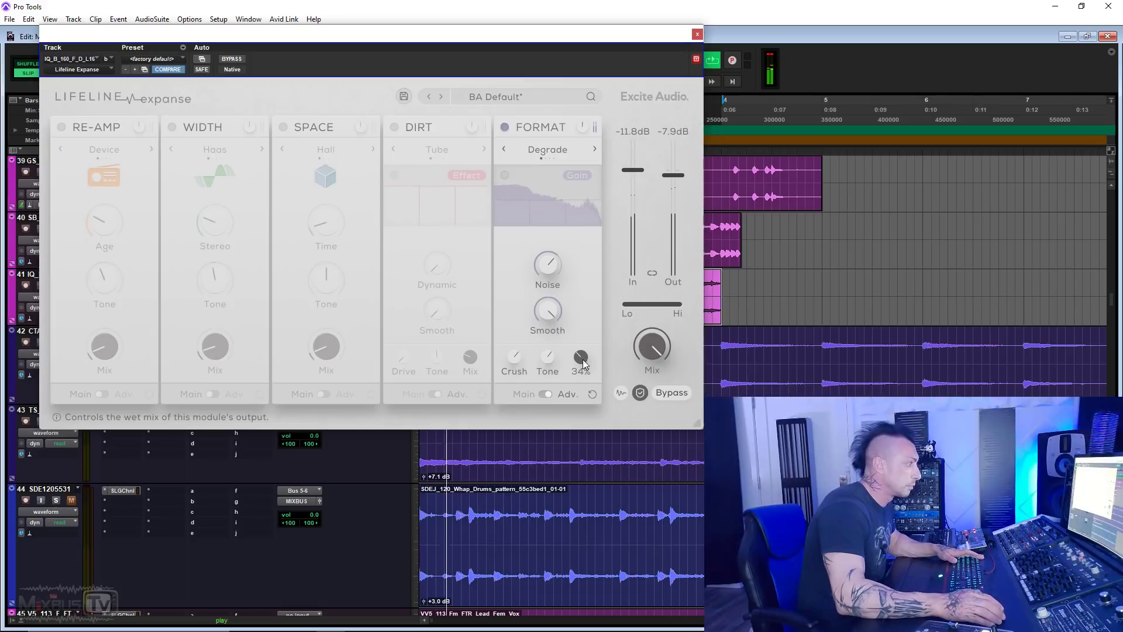
{"action": "mouse_move", "coordinate": [550, 317]}
{"action": "left_mouse_down"}
{"action": "mouse_move", "coordinate": [554, 426]}
{"action": "mouse_move", "coordinate": [556, 311]}
{"action": "left_mouse_up"}
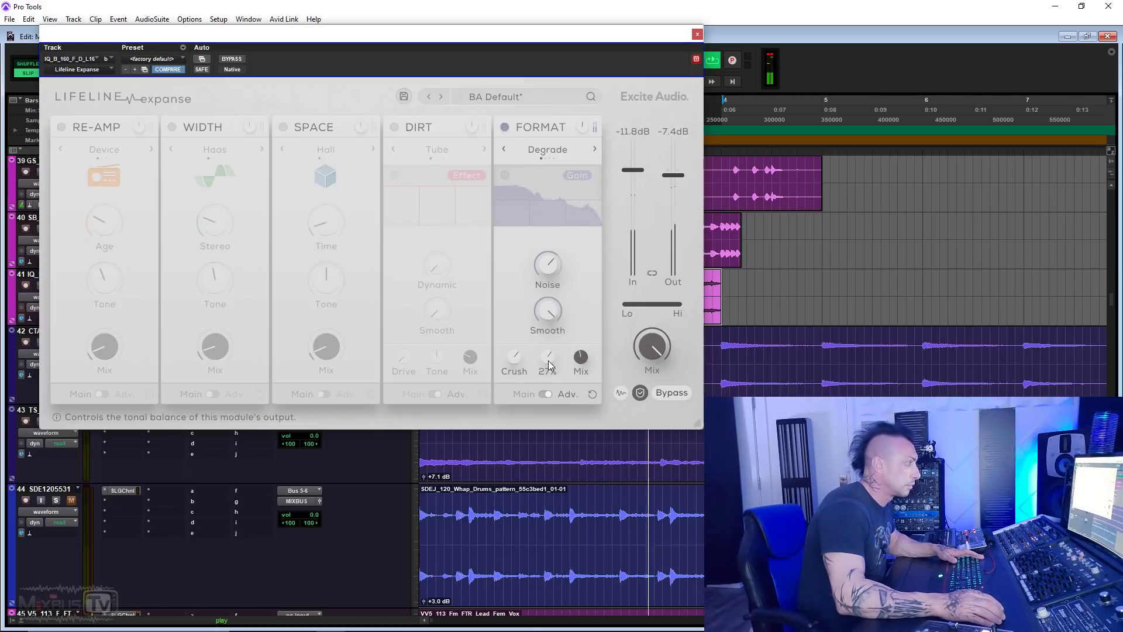
Switch FORMAT to Resample, reduce Smooth to its minimum and Noise to 2.4%, and set the output gain to -0.3 dB.
{"action": "left_click", "coordinate": [595, 150]}
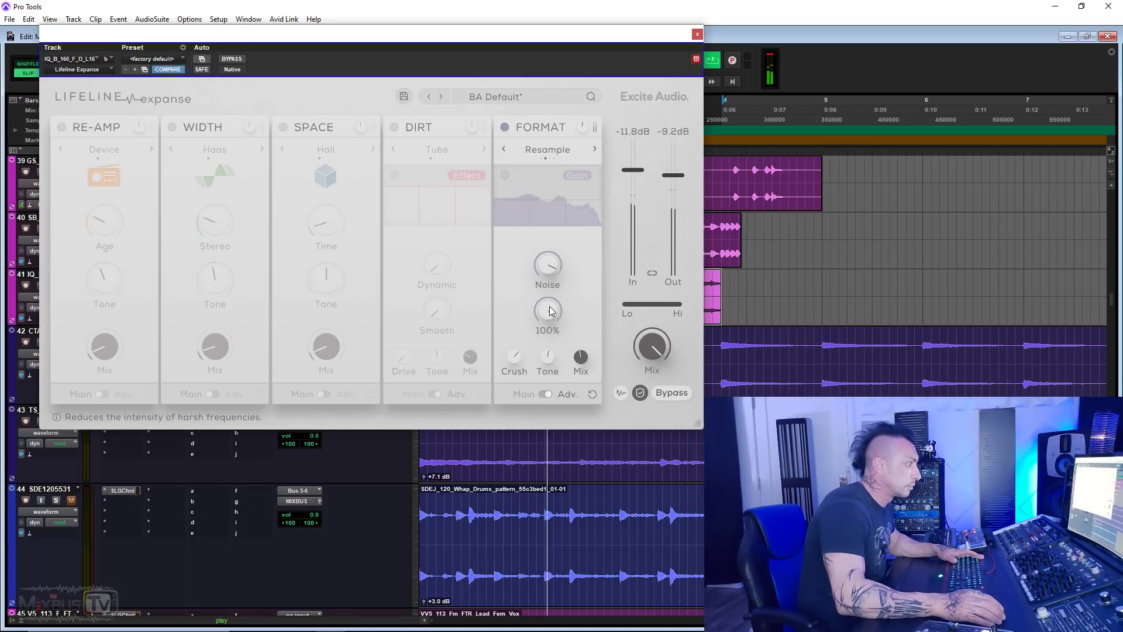
{"action": "left_click_drag", "start_coordinate": [550, 311], "coordinate": [546, 430]}
{"action": "left_click_drag", "start_coordinate": [553, 279], "coordinate": [564, 386]}
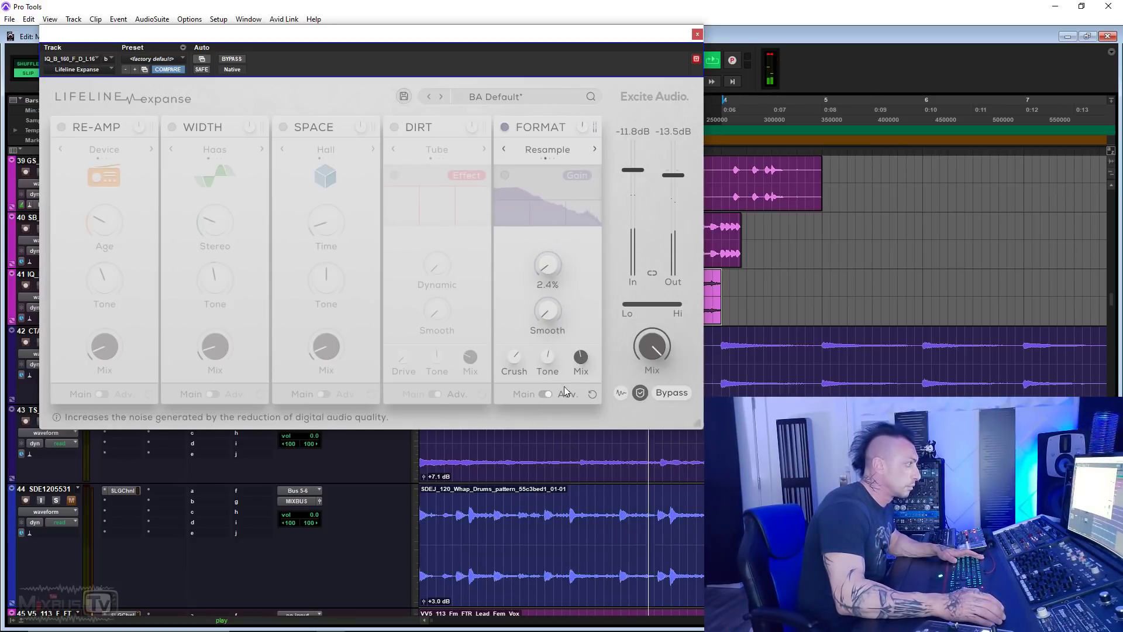
{"action": "left_click_drag", "start_coordinate": [678, 175], "coordinate": [683, 169]}
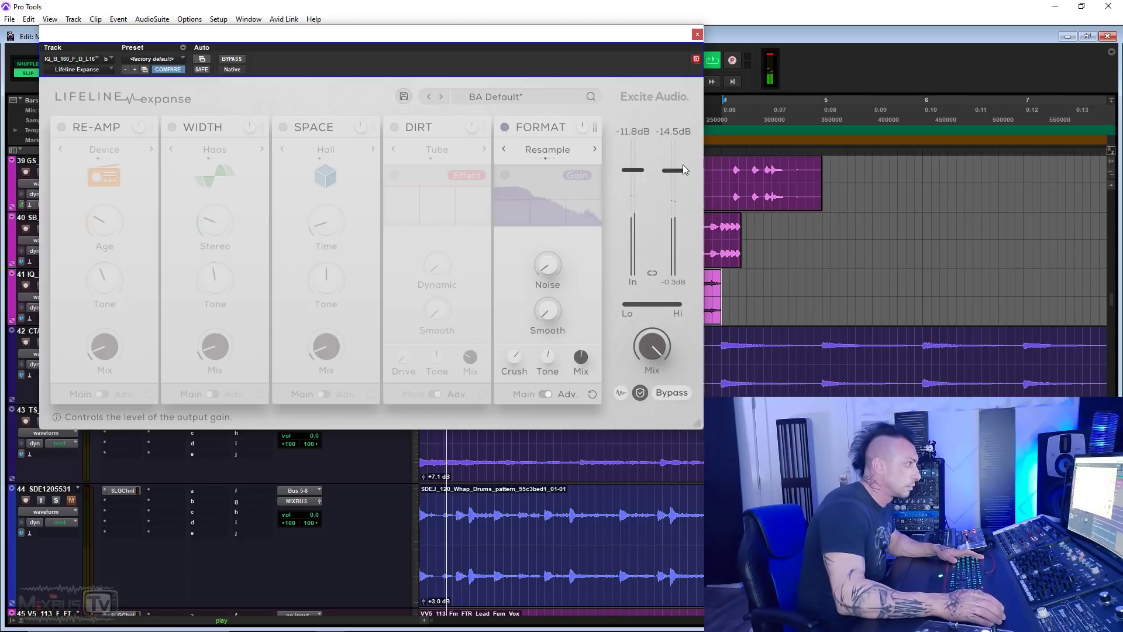
Set the Resample mode's Smooth to 100% and Noise to 52.8%, and increase its Crush.
{"action": "left_click_drag", "start_coordinate": [547, 311], "coordinate": [550, 150]}
{"action": "left_click_drag", "start_coordinate": [548, 266], "coordinate": [542, 187]}
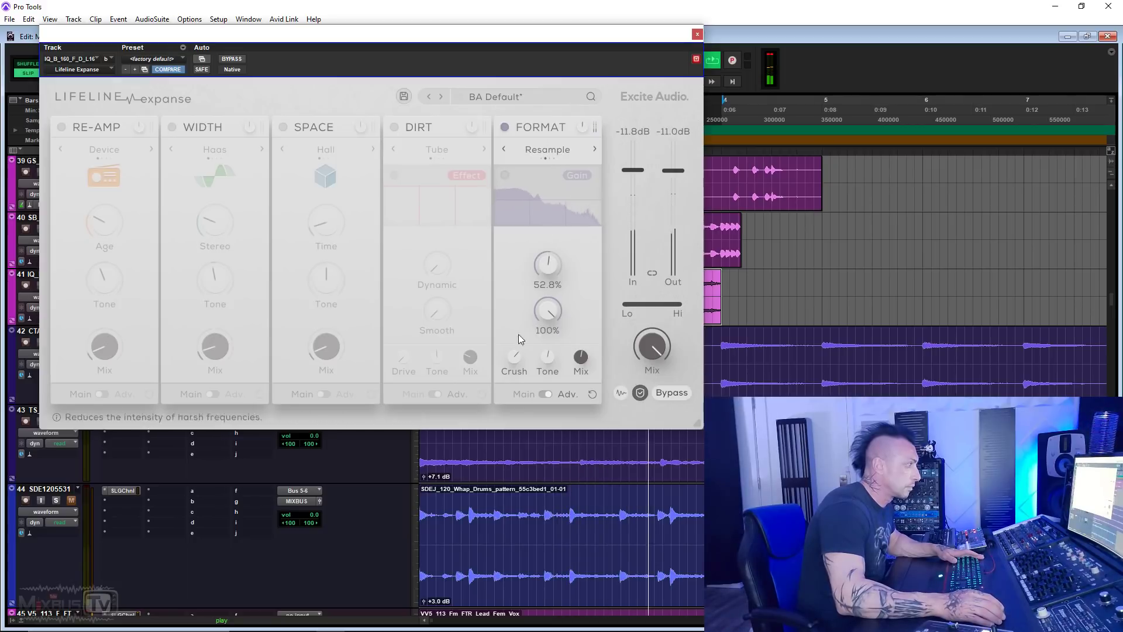
{"action": "left_click_drag", "start_coordinate": [516, 356], "coordinate": [518, 334]}
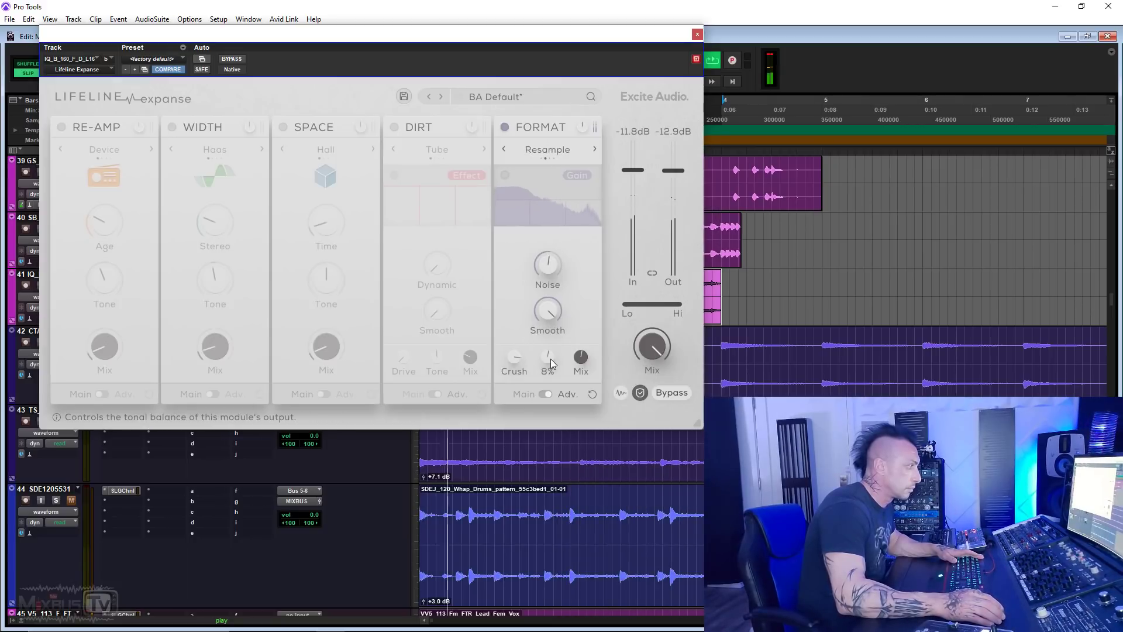
Switch FORMAT to Flatten, compare Smooth at 0% and 100%, set it to 70.8%, and raise Crush.
{"action": "left_click", "coordinate": [594, 149]}
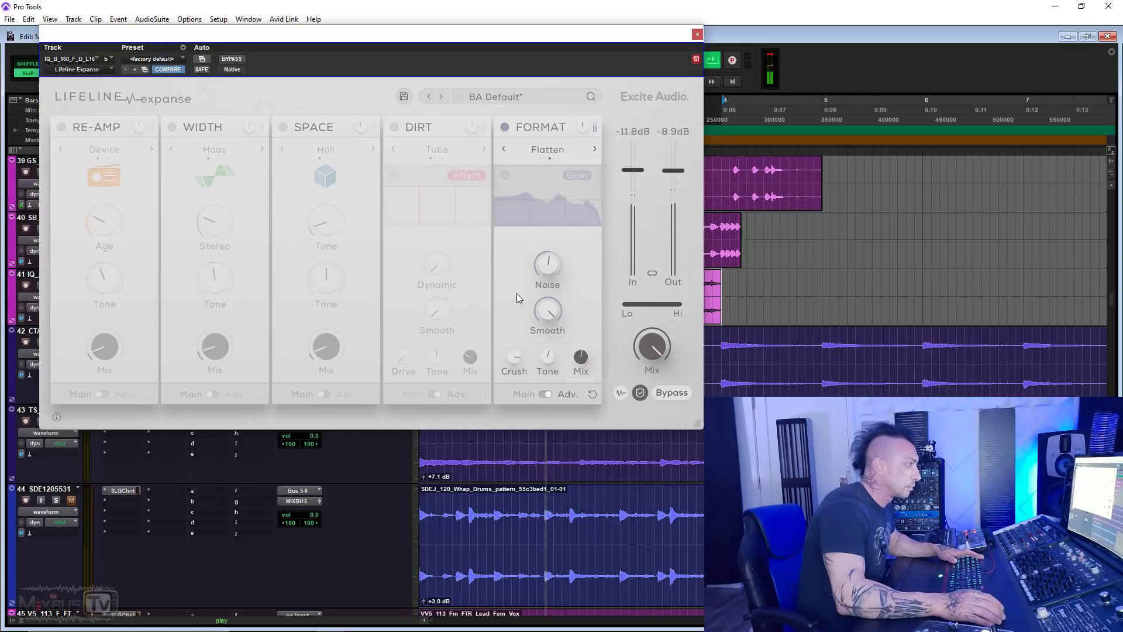
{"action": "mouse_move", "coordinate": [587, 367]}
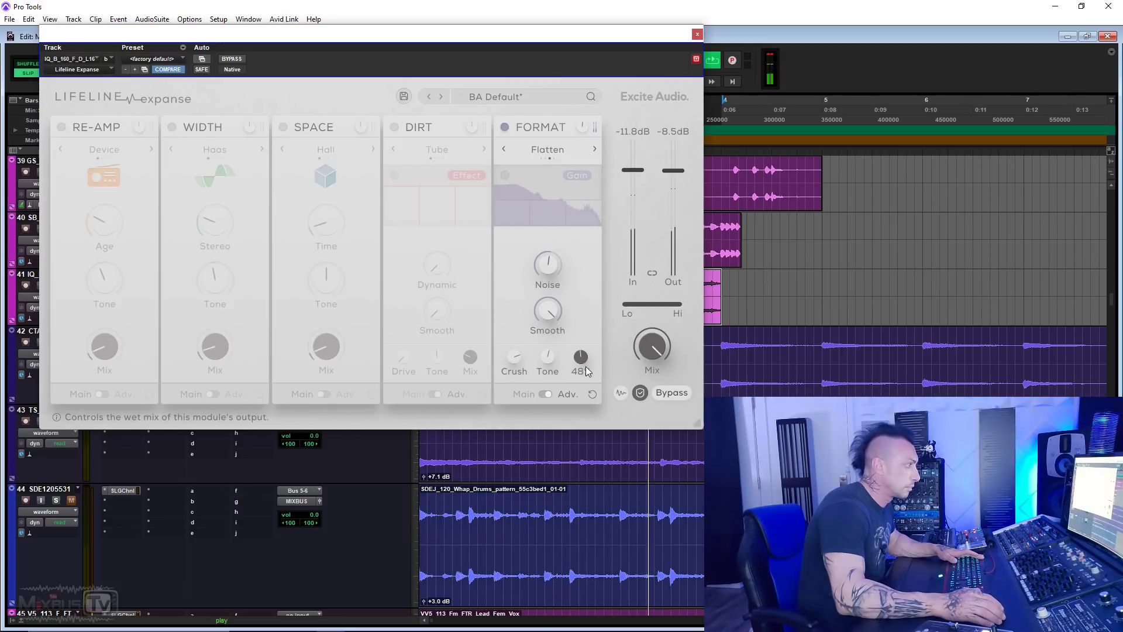
{"action": "mouse_move", "coordinate": [546, 308]}
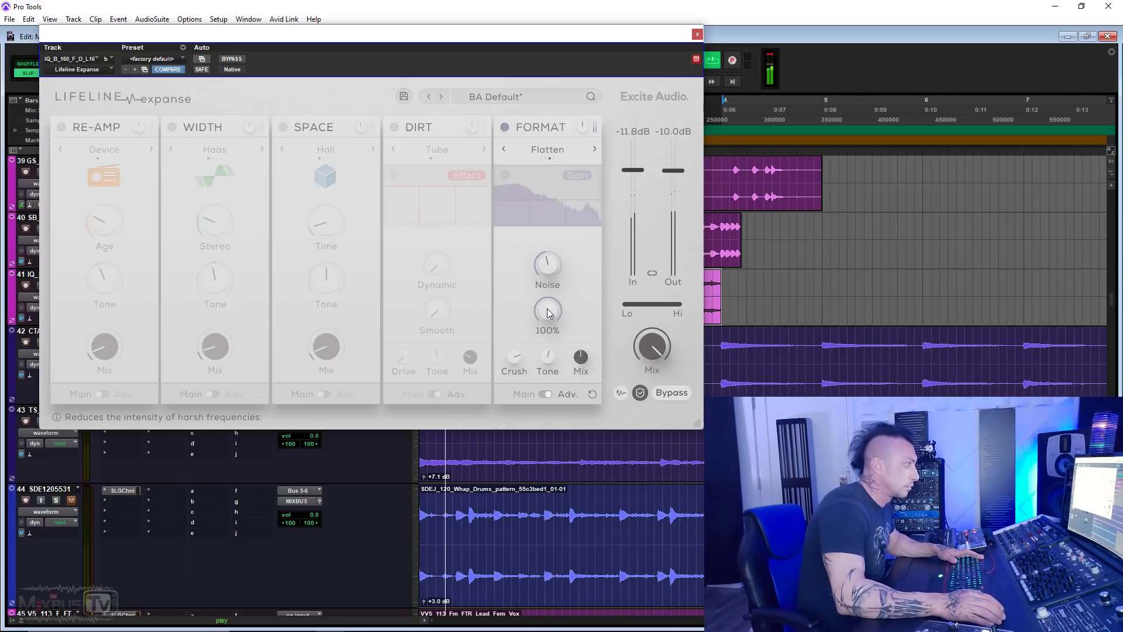
{"action": "left_click_drag", "start_coordinate": [546, 308], "coordinate": [548, 436]}
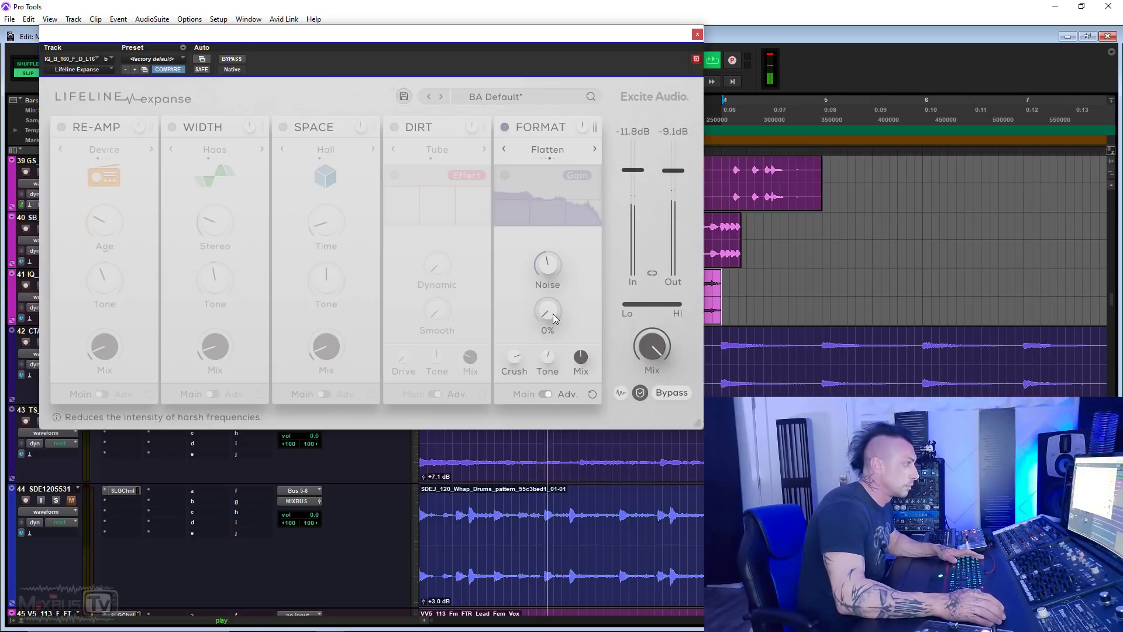
{"action": "left_click_drag", "start_coordinate": [553, 314], "coordinate": [553, 163]}
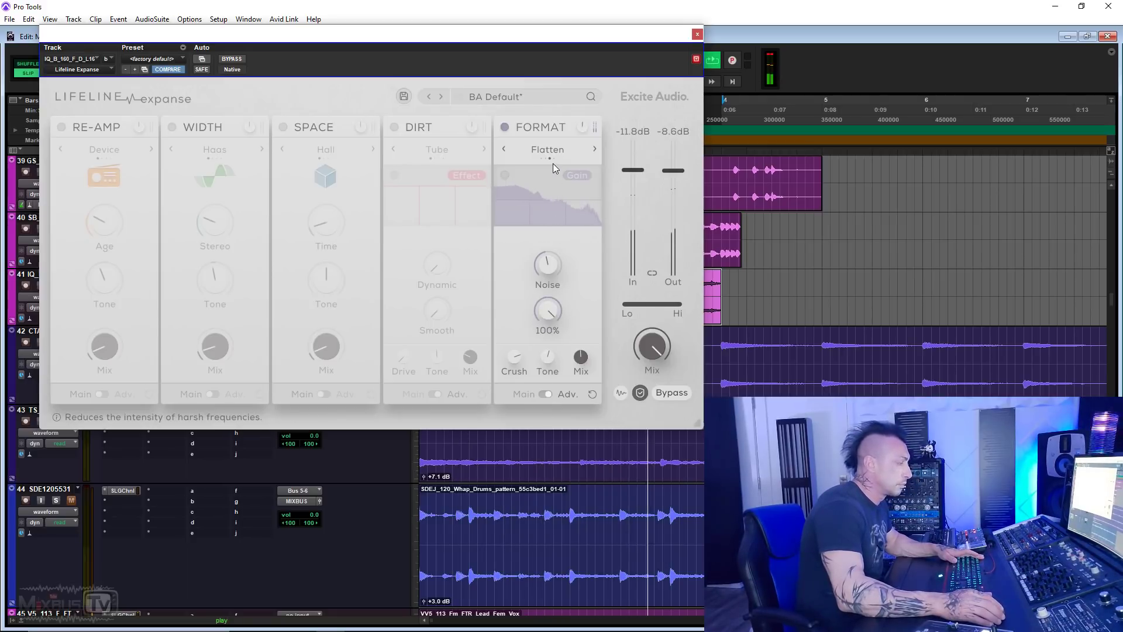
{"action": "left_click_drag", "start_coordinate": [547, 311], "coordinate": [581, 350]}
{"action": "left_click_drag", "start_coordinate": [511, 357], "coordinate": [549, 335]}
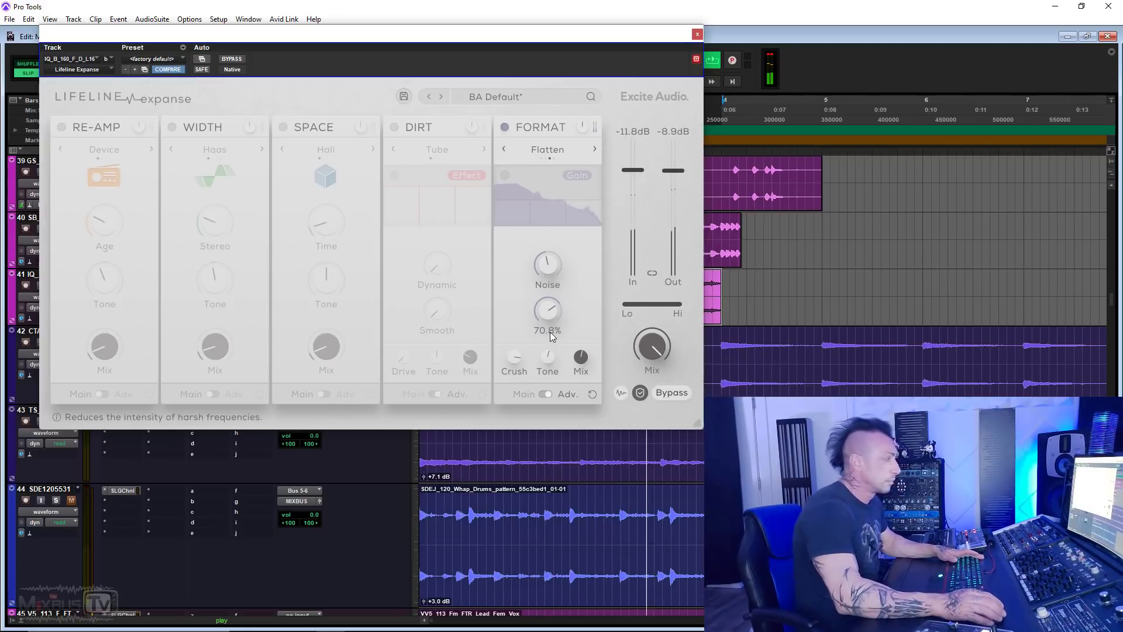
Stop playback, turn off the FORMAT module and activate DIRT in Tube mode.
{"action": "key", "text": "space"}
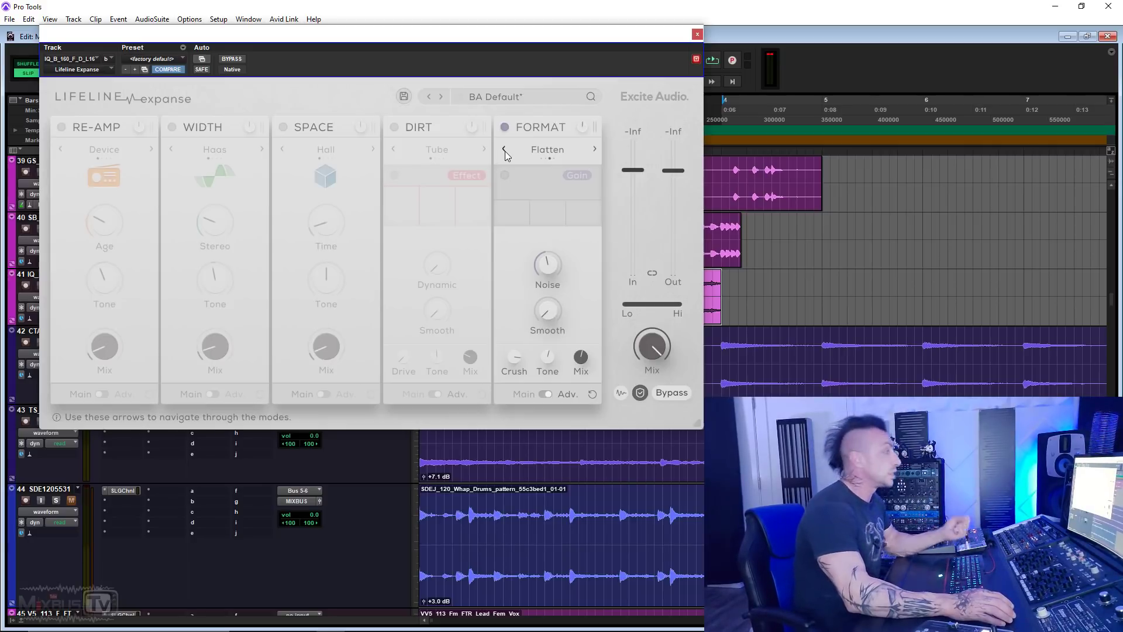
{"action": "left_click", "coordinate": [504, 129]}
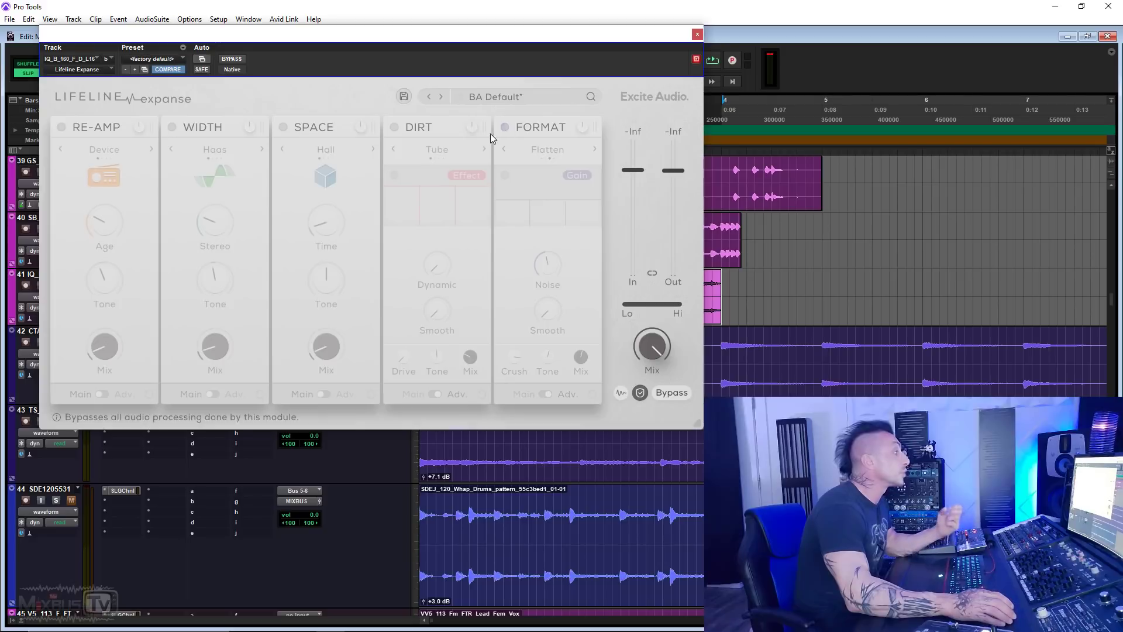
{"action": "left_click", "coordinate": [396, 127]}
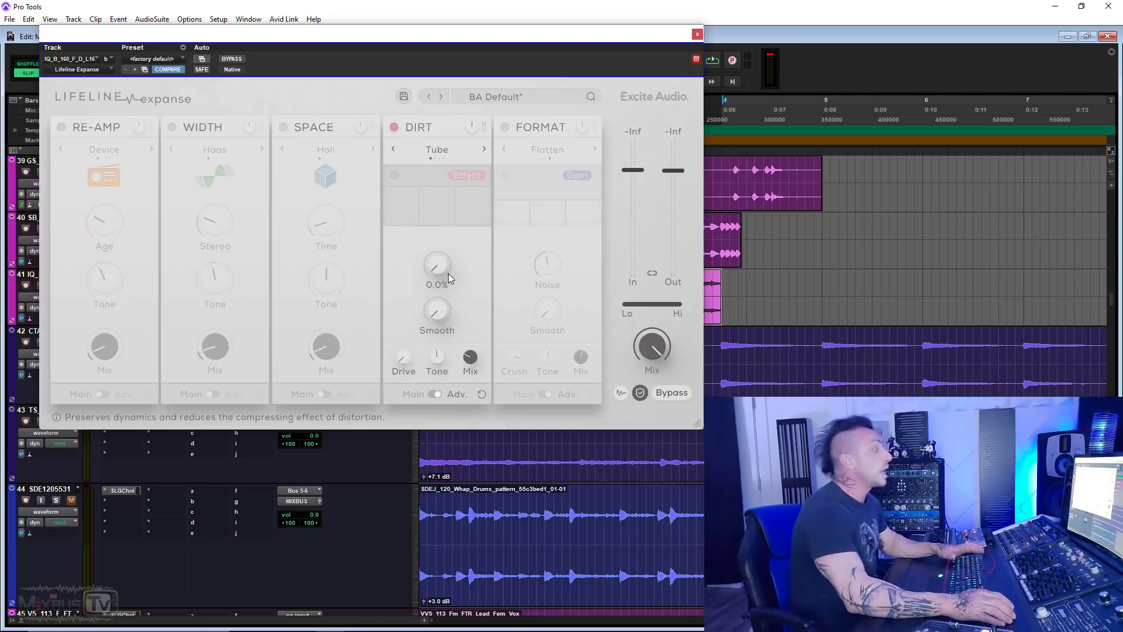
{"action": "left_click_drag", "start_coordinate": [445, 268], "coordinate": [438, 127]}
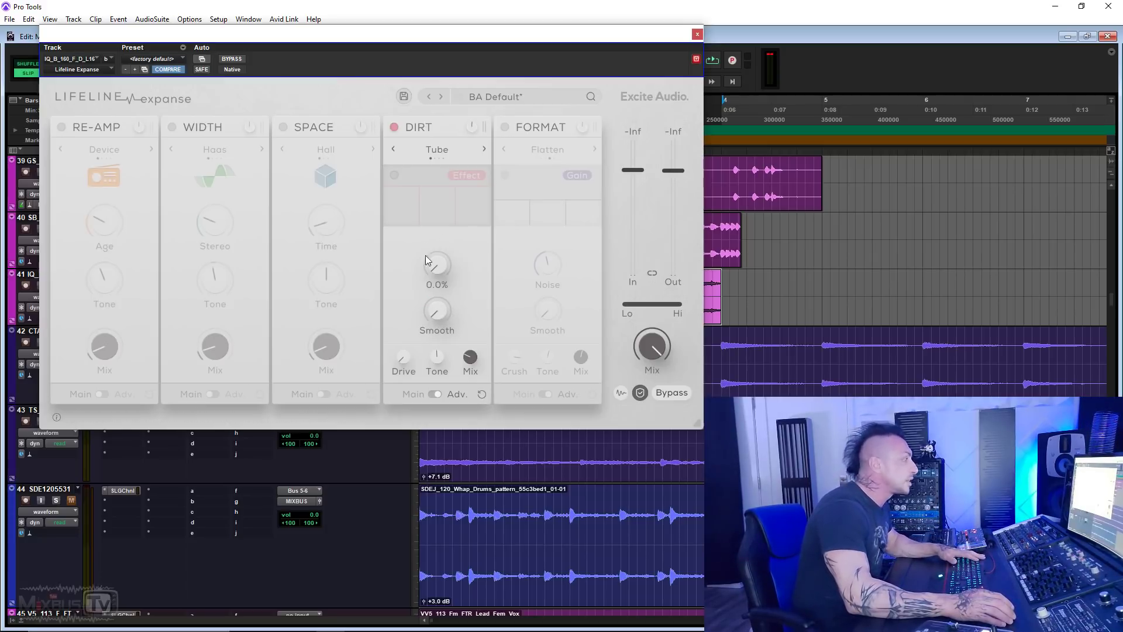
During playback, lower the output gain to -2.1 dB, raise DIRT's Drive and Smooth, and set Dynamic to 65.6%.
{"action": "key", "text": "space"}
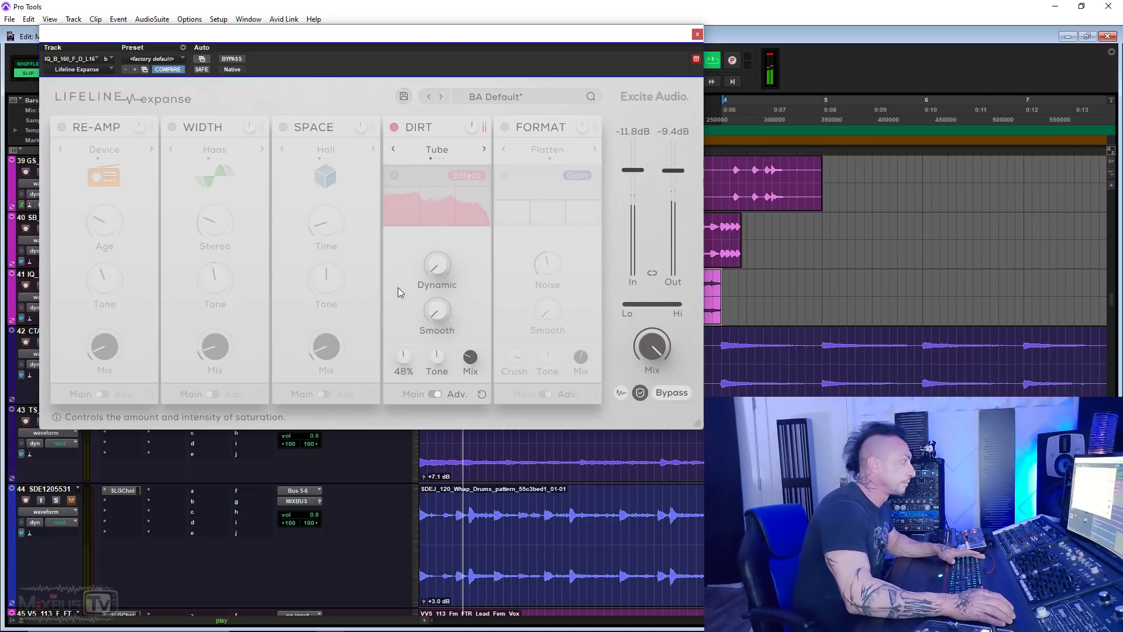
{"action": "left_click_drag", "start_coordinate": [682, 172], "coordinate": [682, 177]}
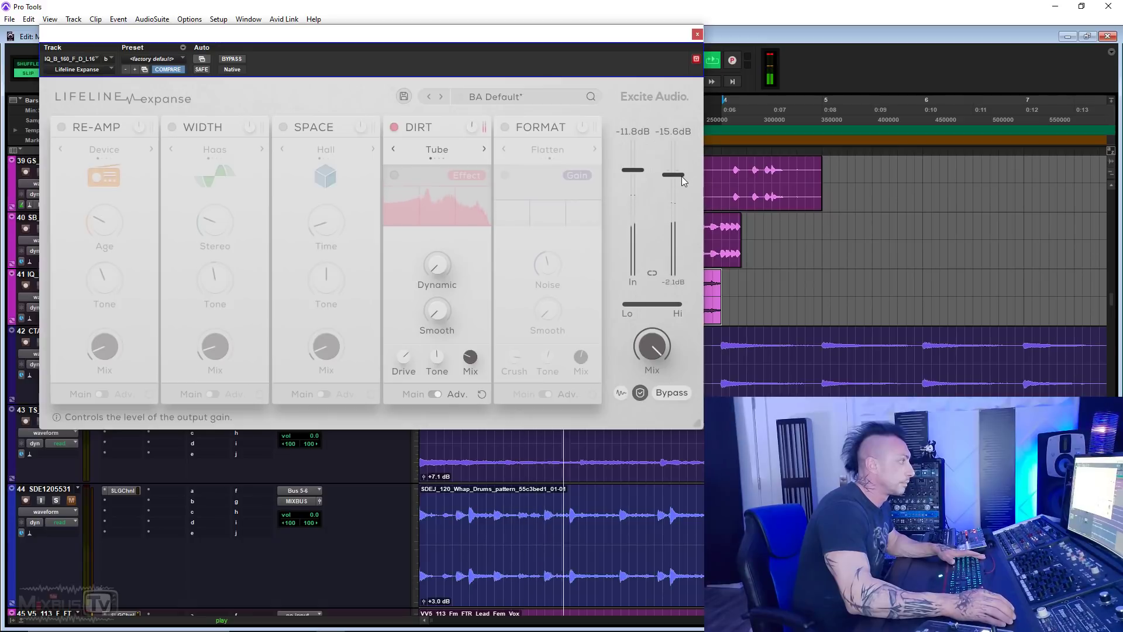
{"action": "left_click_drag", "start_coordinate": [412, 340], "coordinate": [451, 171]}
{"action": "mouse_move", "coordinate": [442, 257]}
{"action": "left_click_drag", "start_coordinate": [443, 258], "coordinate": [441, 205]}
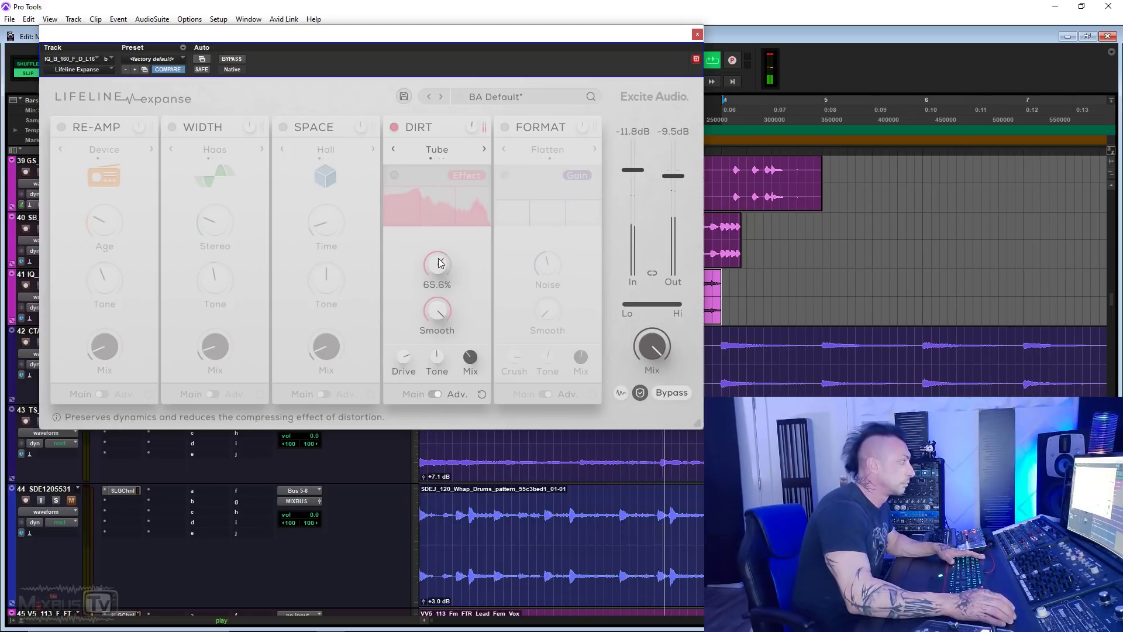
Reduce DIRT's Drive, set Smooth to 86.0% and Tone to -12%, and compare the module bypassed and active.
{"action": "mouse_move", "coordinate": [406, 361]}
{"action": "left_click_drag", "start_coordinate": [406, 361], "coordinate": [406, 379]}
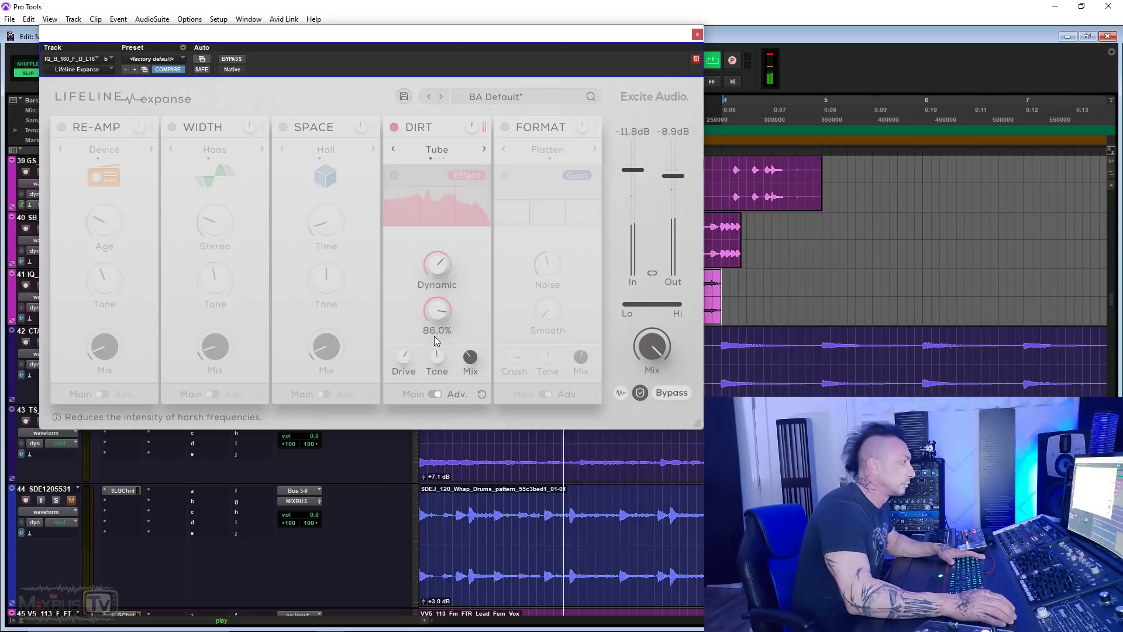
{"action": "left_click", "coordinate": [393, 127]}
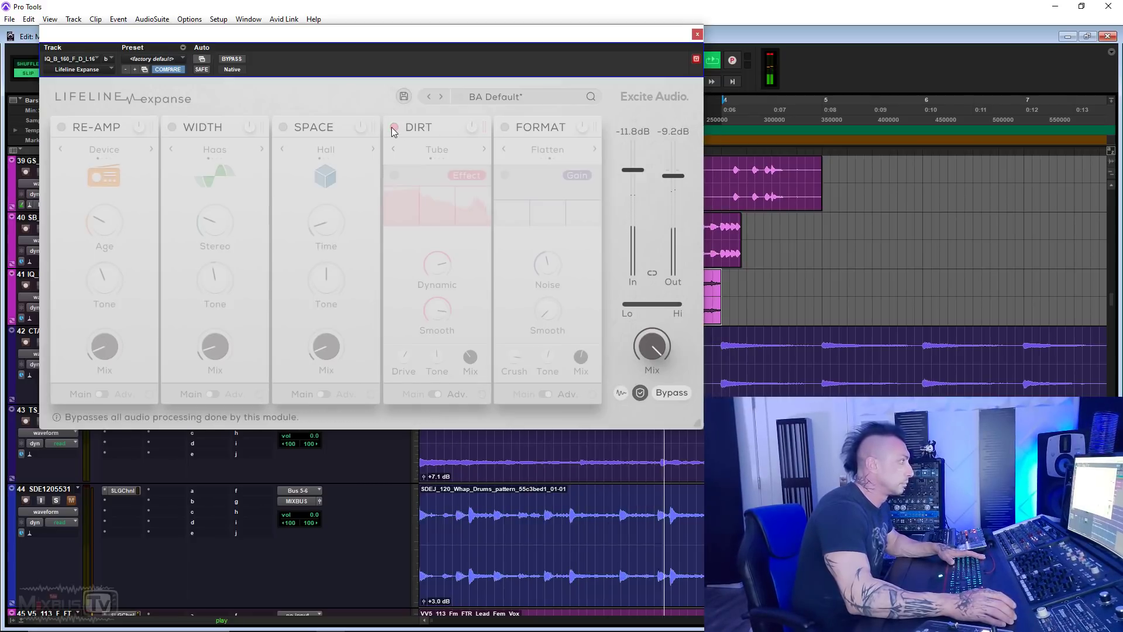
{"action": "left_click", "coordinate": [394, 128]}
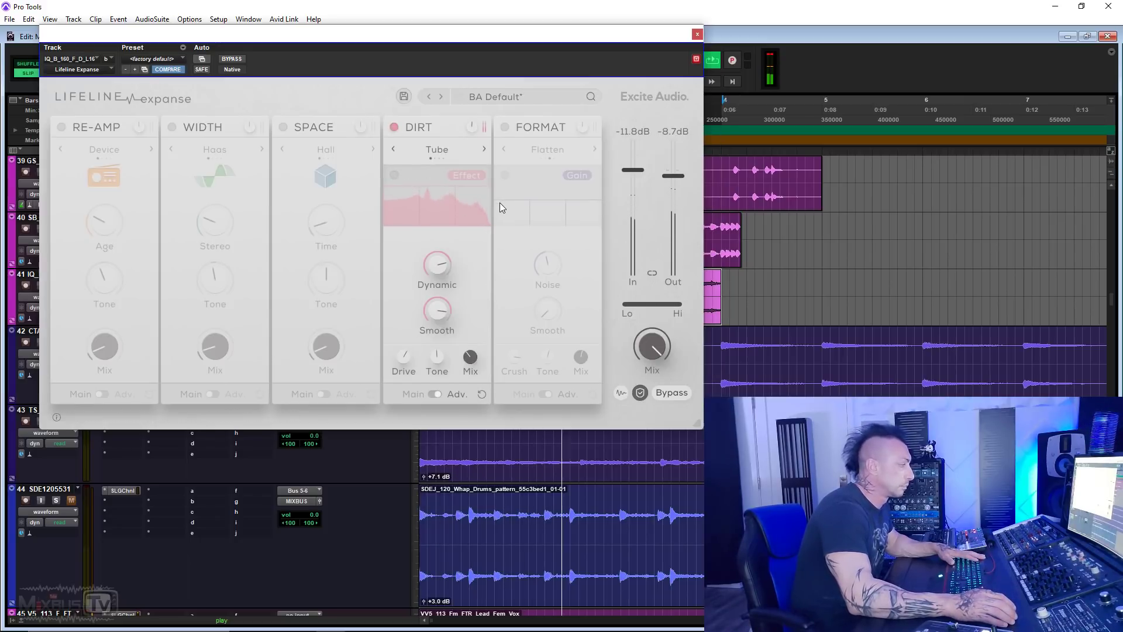
{"action": "left_click_drag", "start_coordinate": [437, 351], "coordinate": [436, 355]}
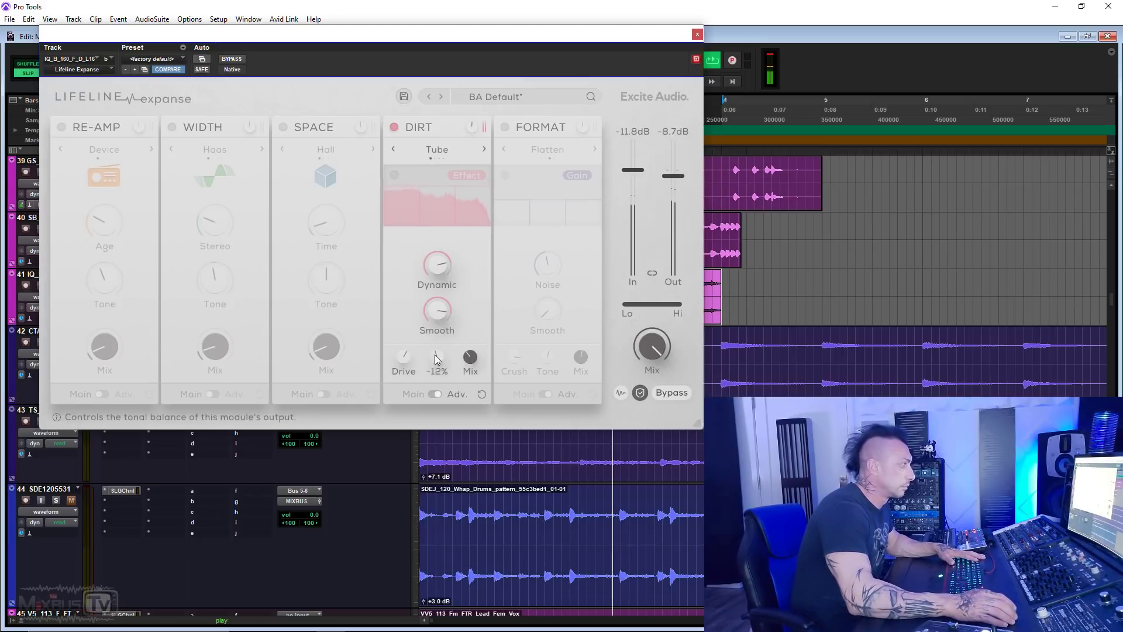
Switch DIRT to Tape and reduce its Dynamic and Smooth to 0%.
{"action": "left_click", "coordinate": [485, 149]}
{"action": "mouse_move", "coordinate": [437, 289]}
{"action": "left_click_drag", "start_coordinate": [436, 289], "coordinate": [427, 400]}
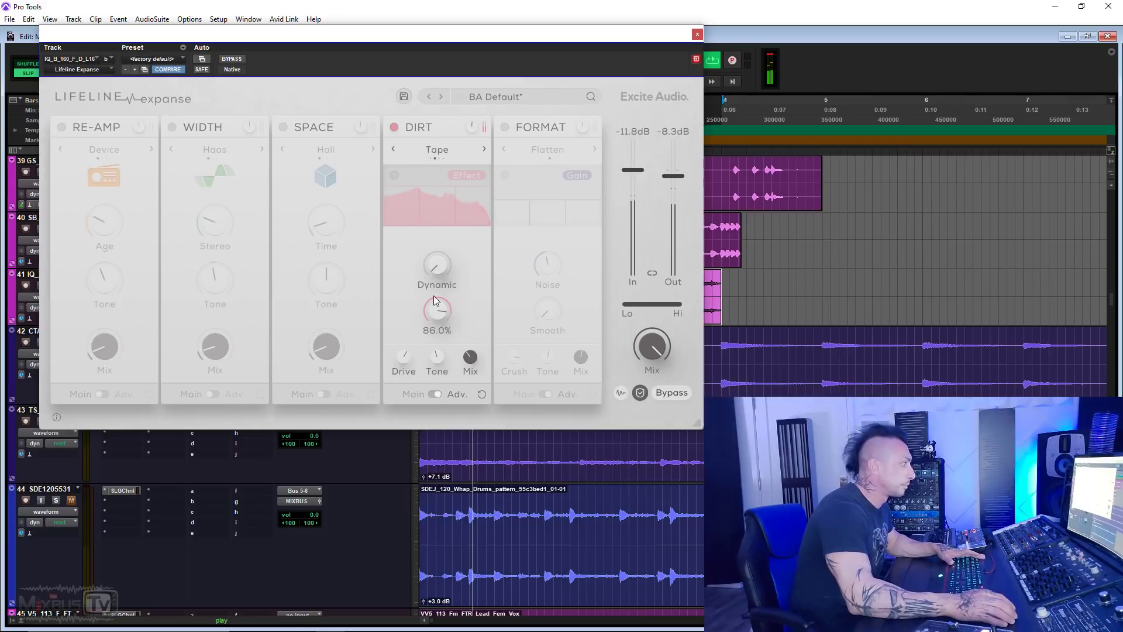
{"action": "left_click_drag", "start_coordinate": [433, 296], "coordinate": [444, 360]}
{"action": "left_click_drag", "start_coordinate": [433, 316], "coordinate": [426, 381]}
In Tape mode, raise DIRT's Smooth, try a high Dynamic before lowering it, and set Tone to -35%.
{"action": "mouse_move", "coordinate": [410, 356]}
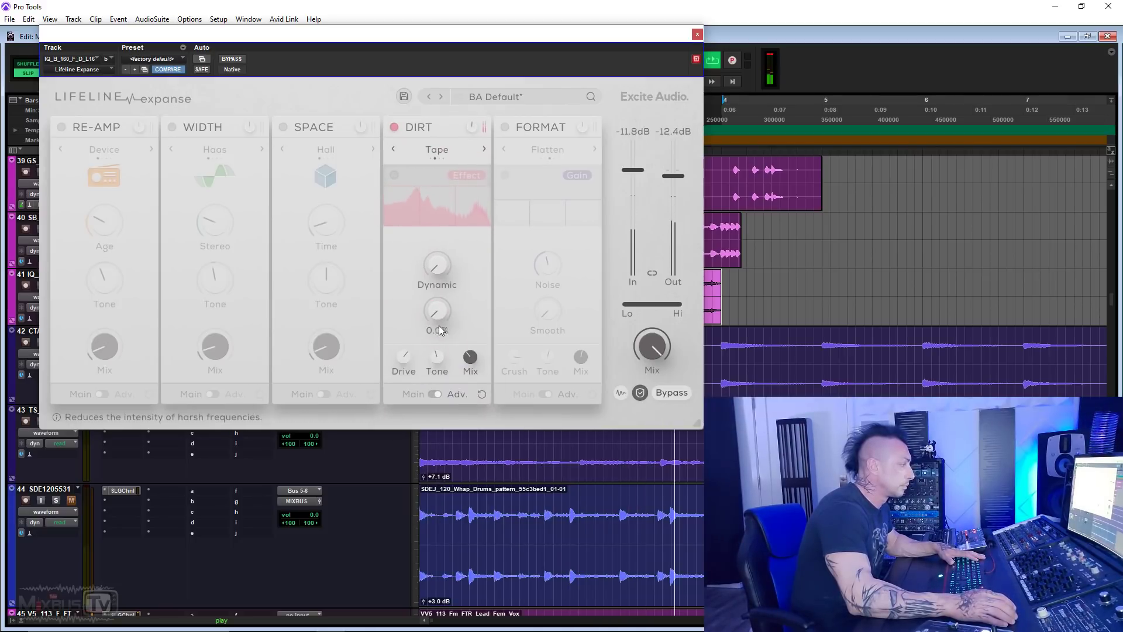
{"action": "left_click_drag", "start_coordinate": [438, 325], "coordinate": [448, 206]}
{"action": "mouse_move", "coordinate": [440, 258]}
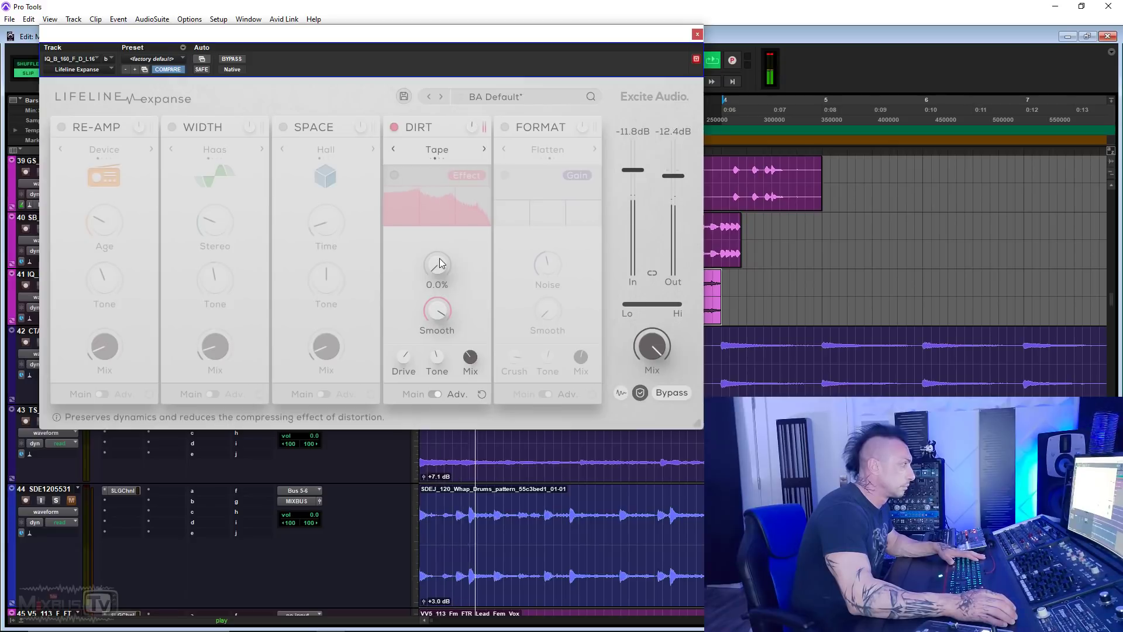
{"action": "mouse_move", "coordinate": [436, 360]}
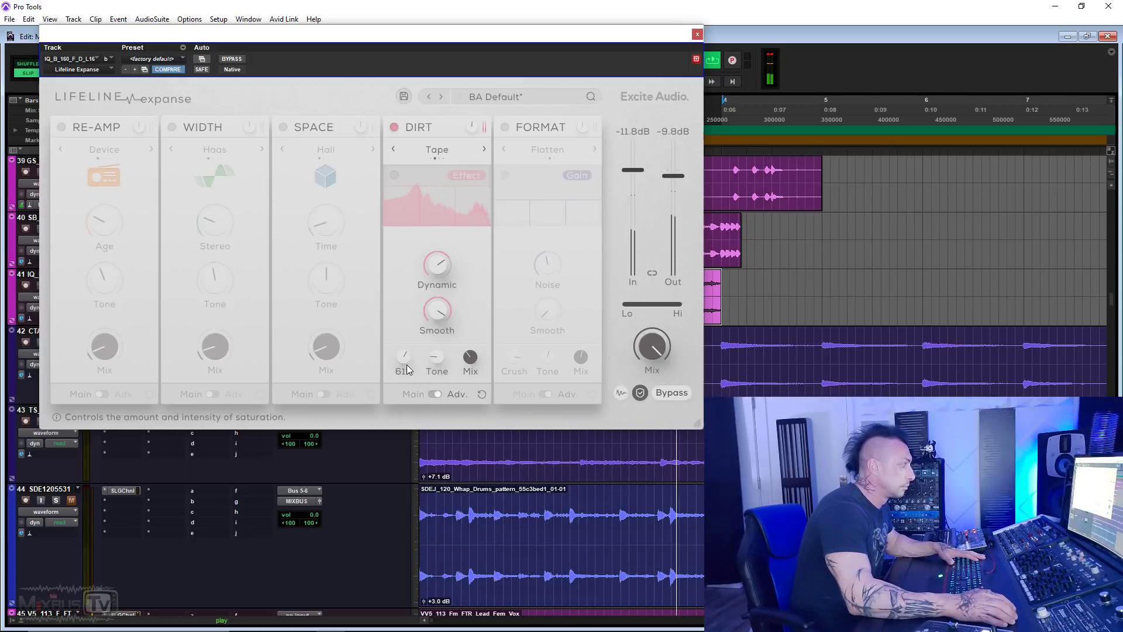
{"action": "mouse_move", "coordinate": [479, 359]}
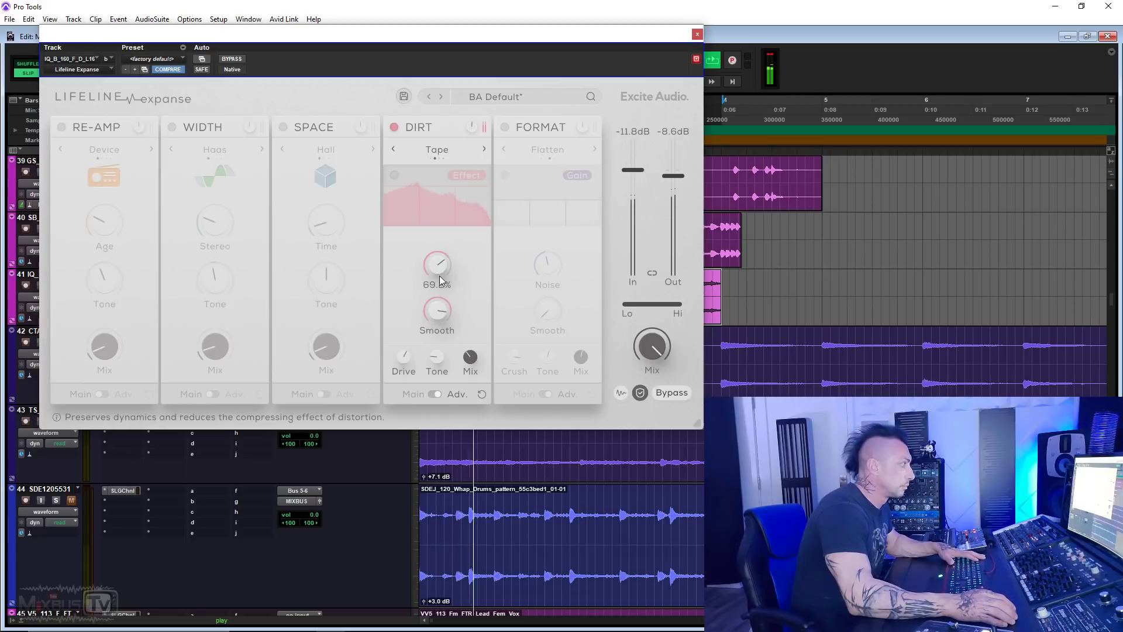
{"action": "left_click_drag", "start_coordinate": [440, 275], "coordinate": [442, 338]}
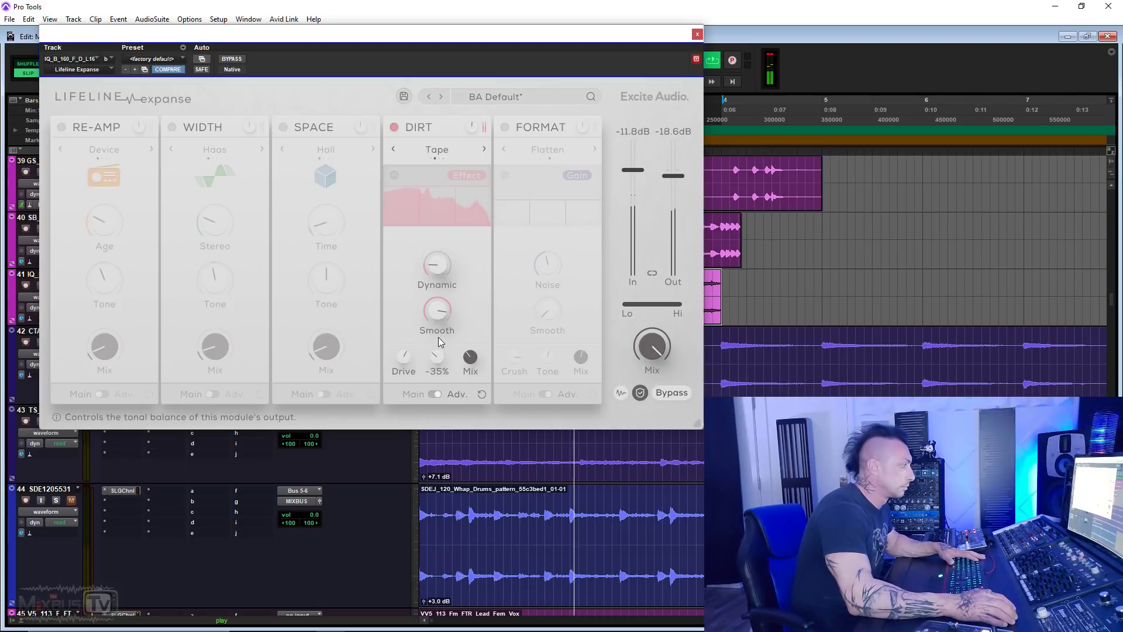
{"action": "mouse_move", "coordinate": [441, 307]}
{"action": "mouse_move", "coordinate": [438, 310]}
{"action": "left_mouse_down"}
{"action": "mouse_move", "coordinate": [430, 385]}
{"action": "mouse_move", "coordinate": [440, 314]}
{"action": "left_mouse_up"}
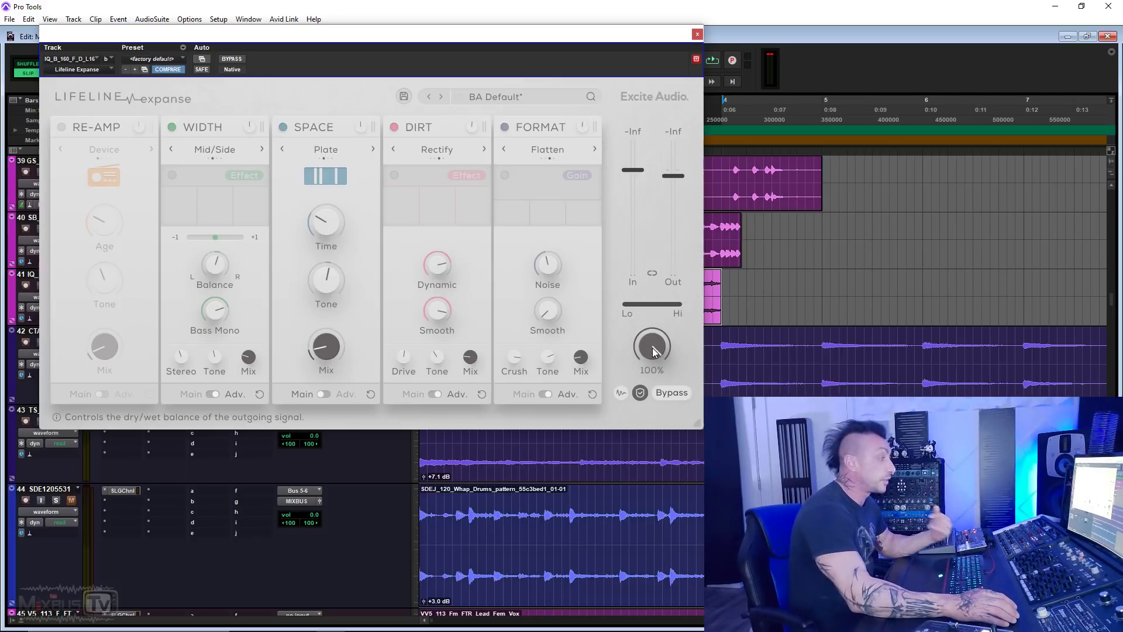
Play the loop with WIDTH, SPACE, DIRT and FORMAT active and raise the global Mix from 0% to about halfway.
{"action": "key", "text": "space"}
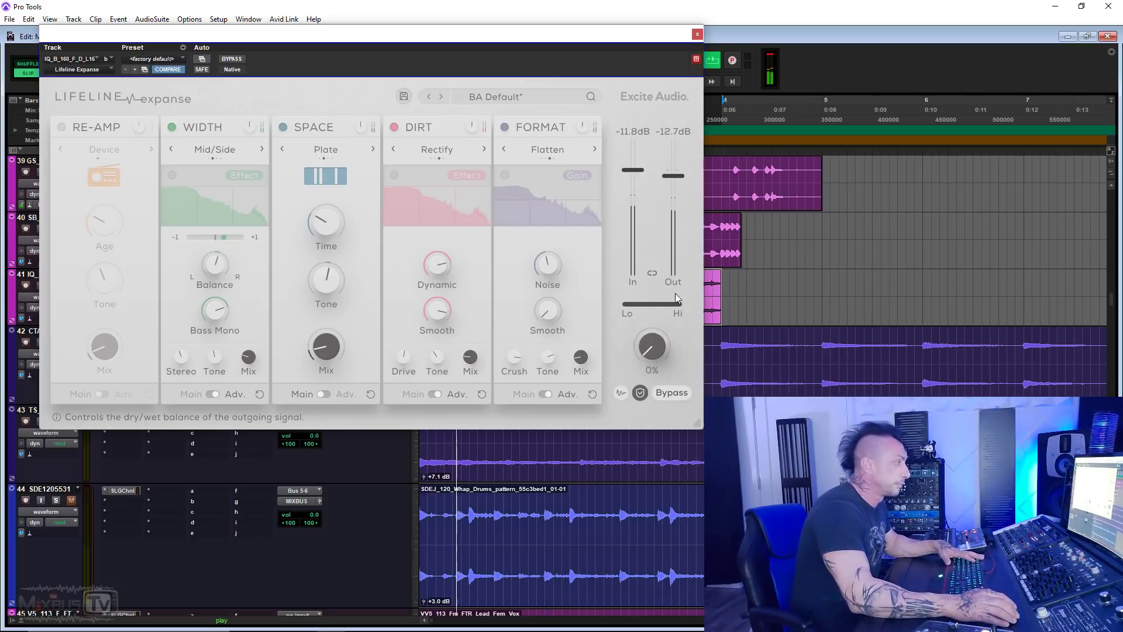
{"action": "left_click_drag", "start_coordinate": [651, 342], "coordinate": [651, 295]}
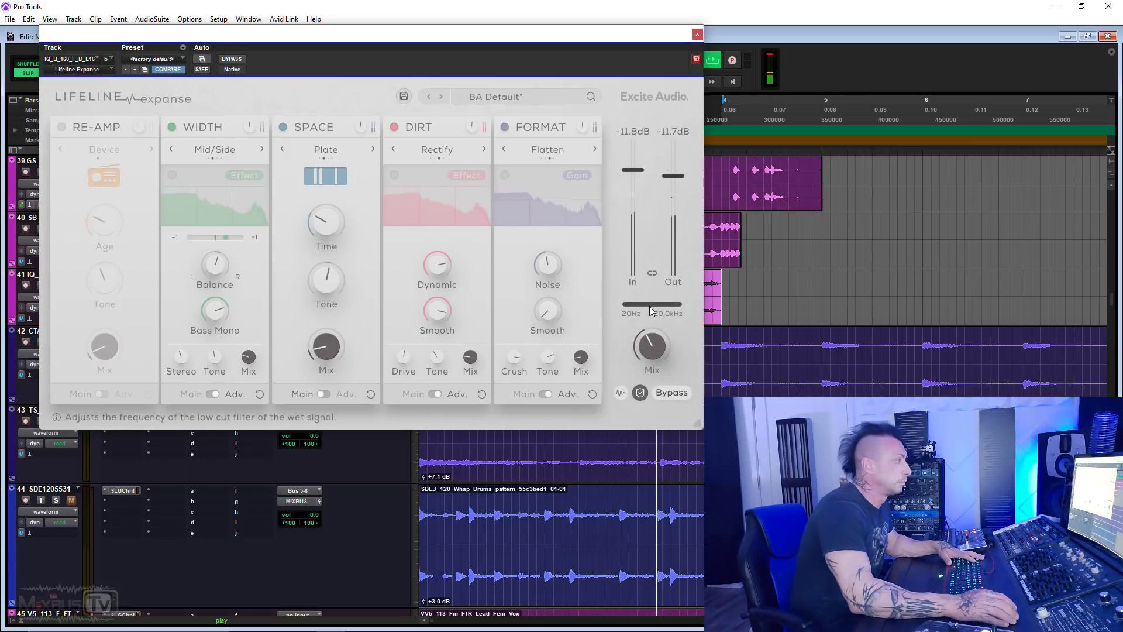
{"action": "left_click", "coordinate": [621, 392]}
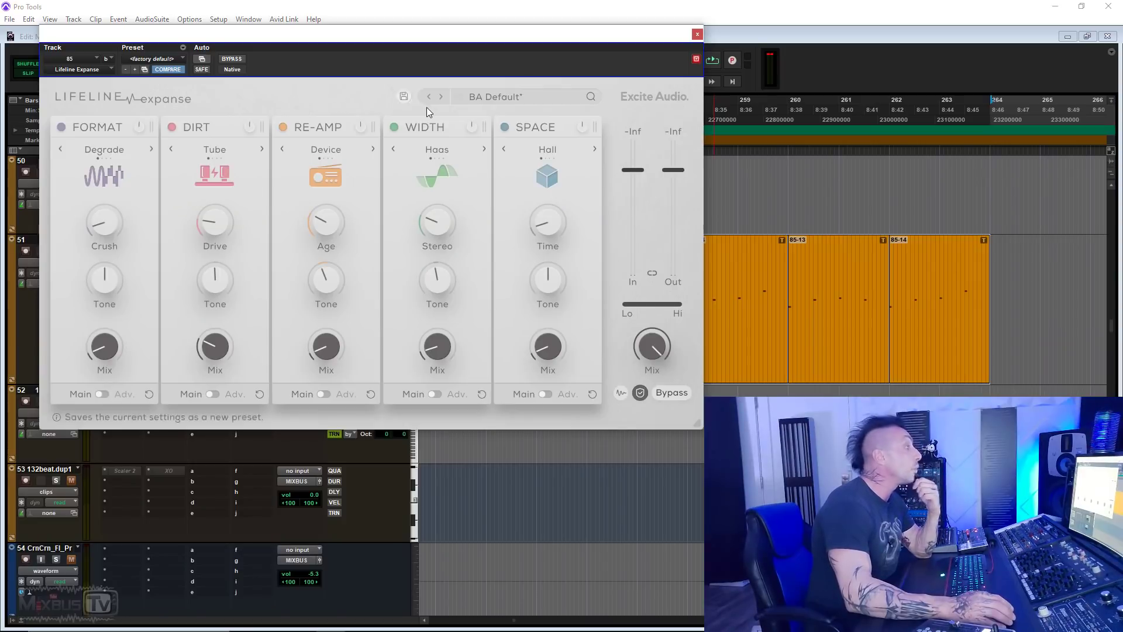
Load the KEY Ambient Bells preset from the Keys category on track 85.
{"action": "left_click", "coordinate": [517, 97]}
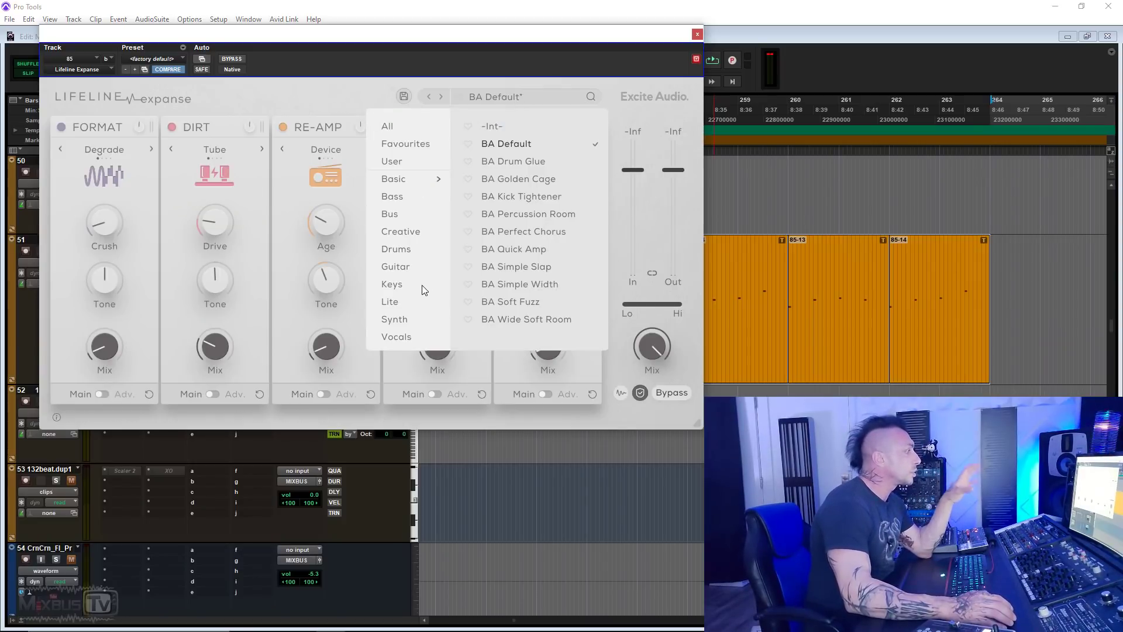
{"action": "left_click", "coordinate": [422, 285]}
{"action": "left_click", "coordinate": [523, 126]}
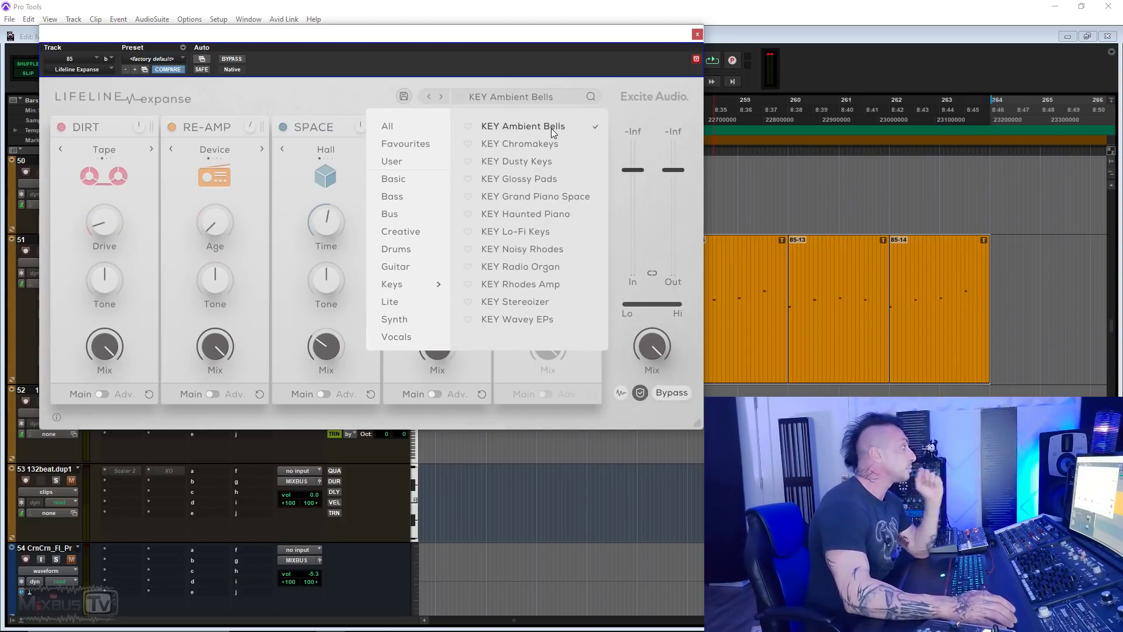
Play track 85 with the plug-in bypassed, and re-enable it to compare the KEY Ambient Bells preset.
{"action": "left_click", "coordinate": [242, 59]}
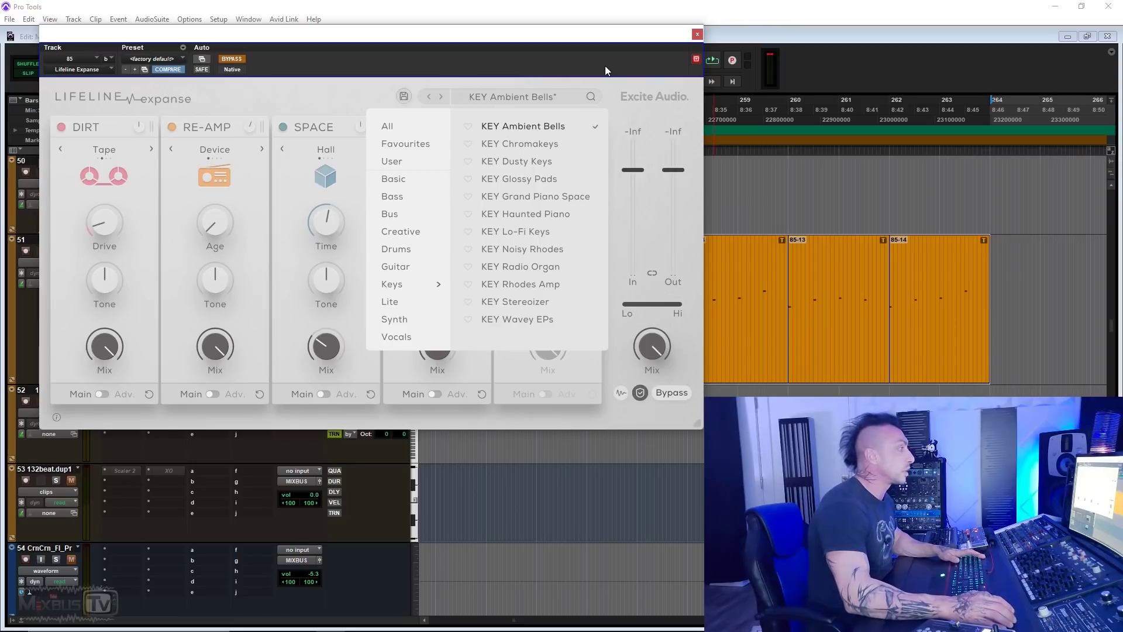
{"action": "left_click", "coordinate": [564, 83]}
{"action": "key", "text": "space"}
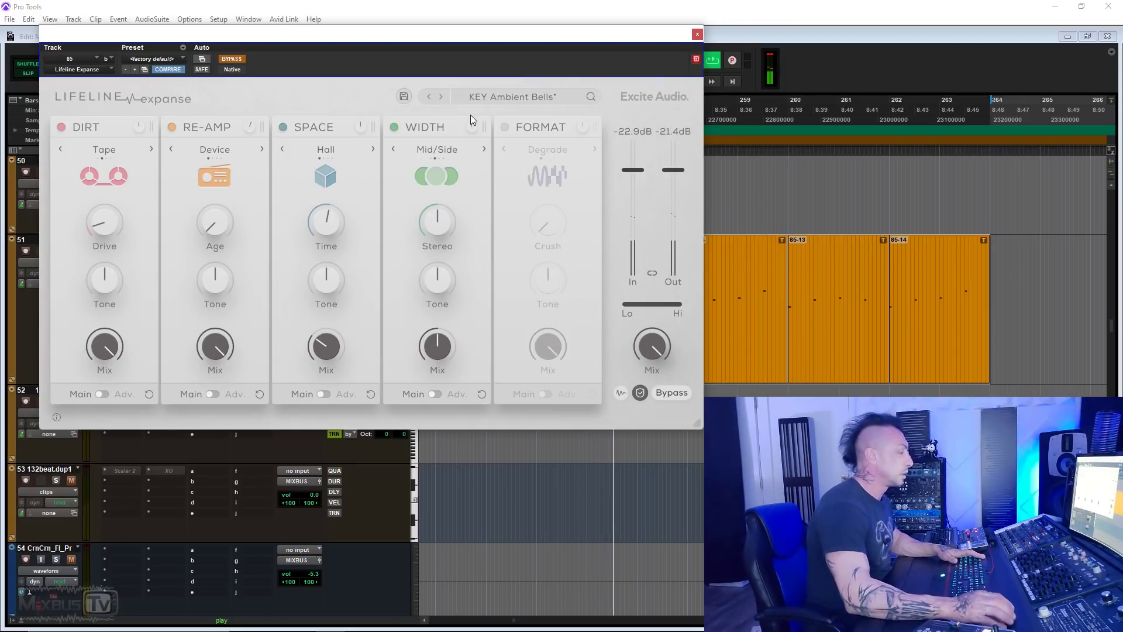
{"action": "left_click", "coordinate": [237, 59]}
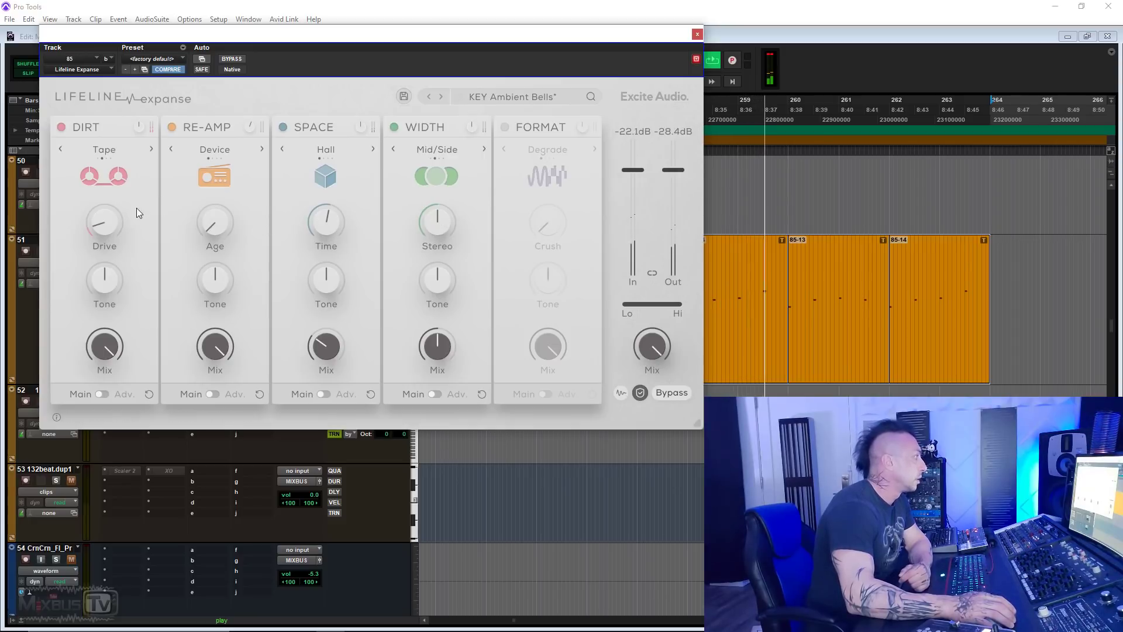
Set DIRT's Drive to 19% and compare the sound with RE-AMP off and on.
{"action": "mouse_move", "coordinate": [93, 216]}
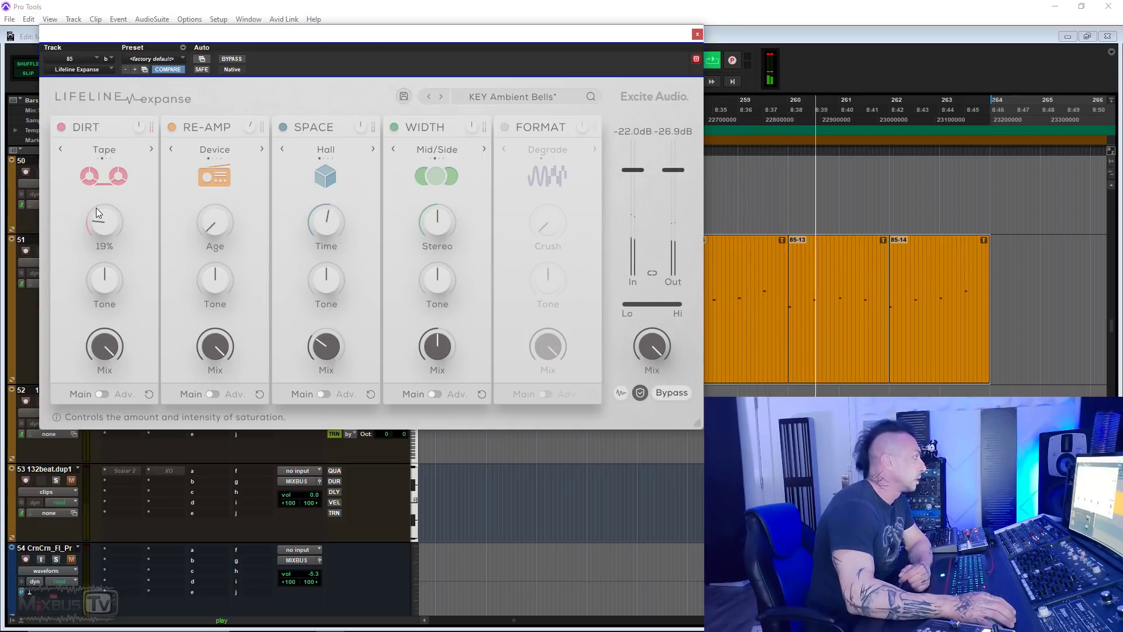
{"action": "mouse_move", "coordinate": [235, 340]}
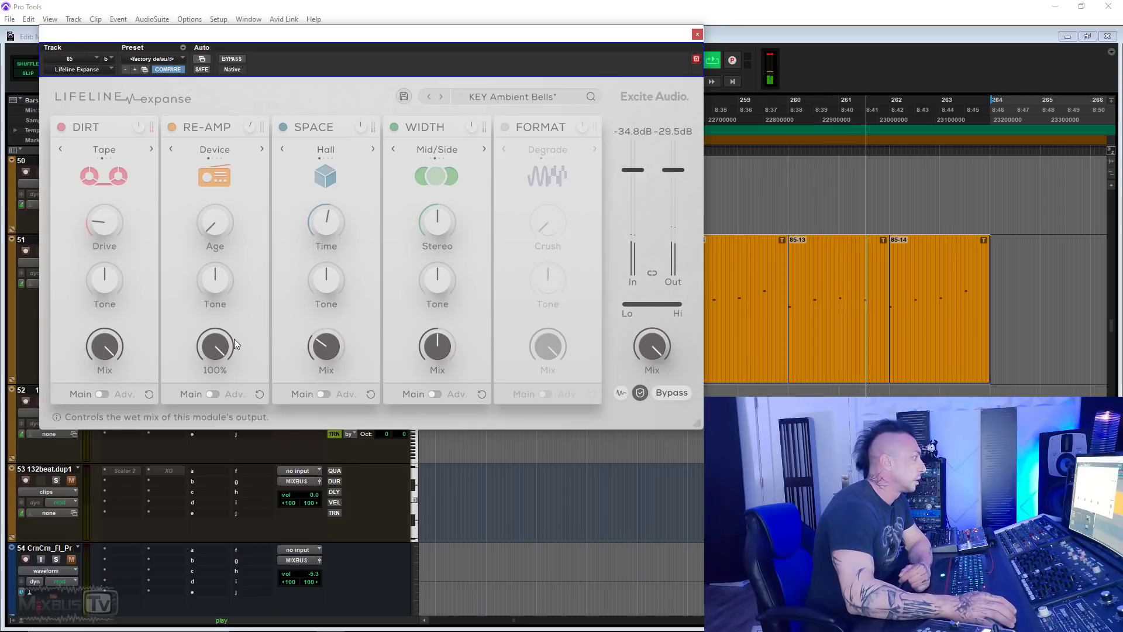
{"action": "left_click", "coordinate": [170, 127]}
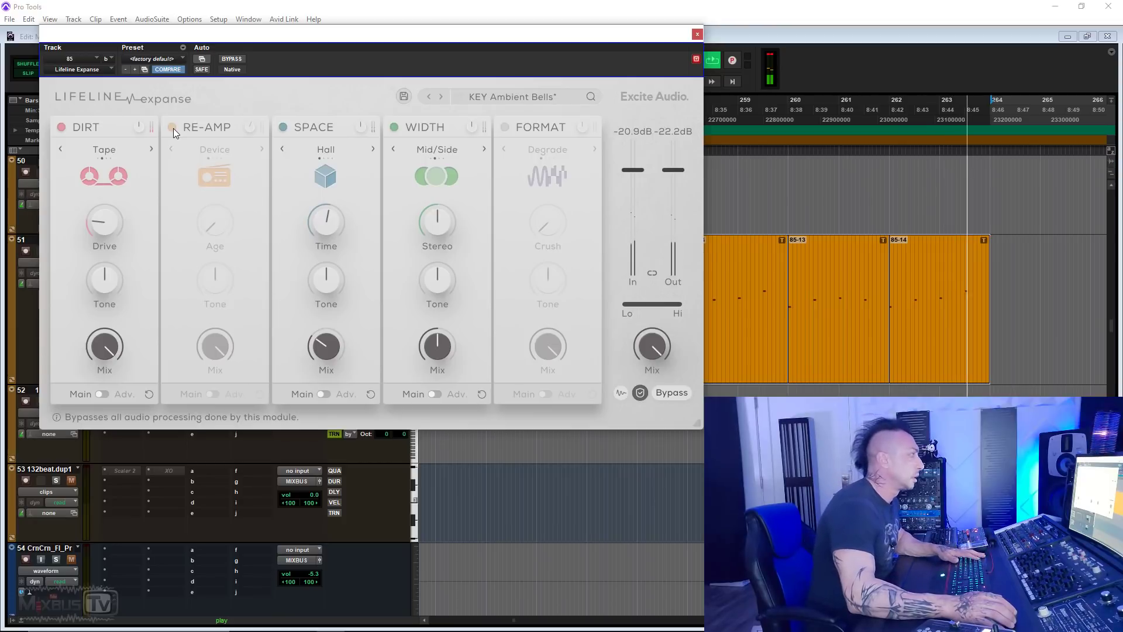
{"action": "left_click", "coordinate": [173, 127]}
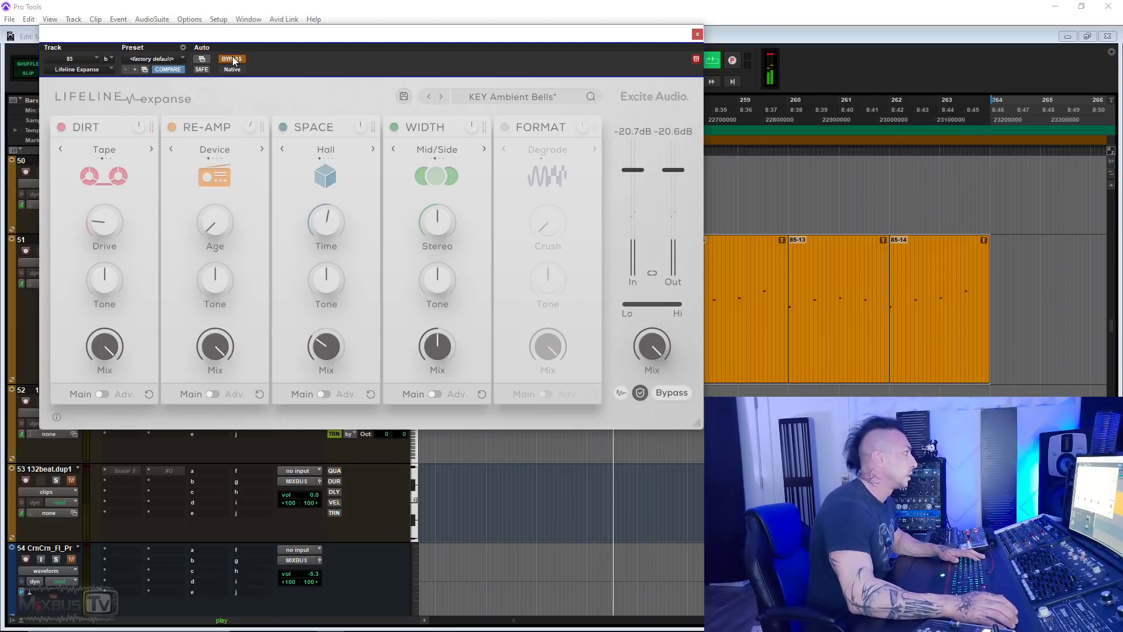
Restart playback with RE-AMP off, compare against the plug-in bypass, and turn RE-AMP back on.
{"action": "key", "text": "space"}
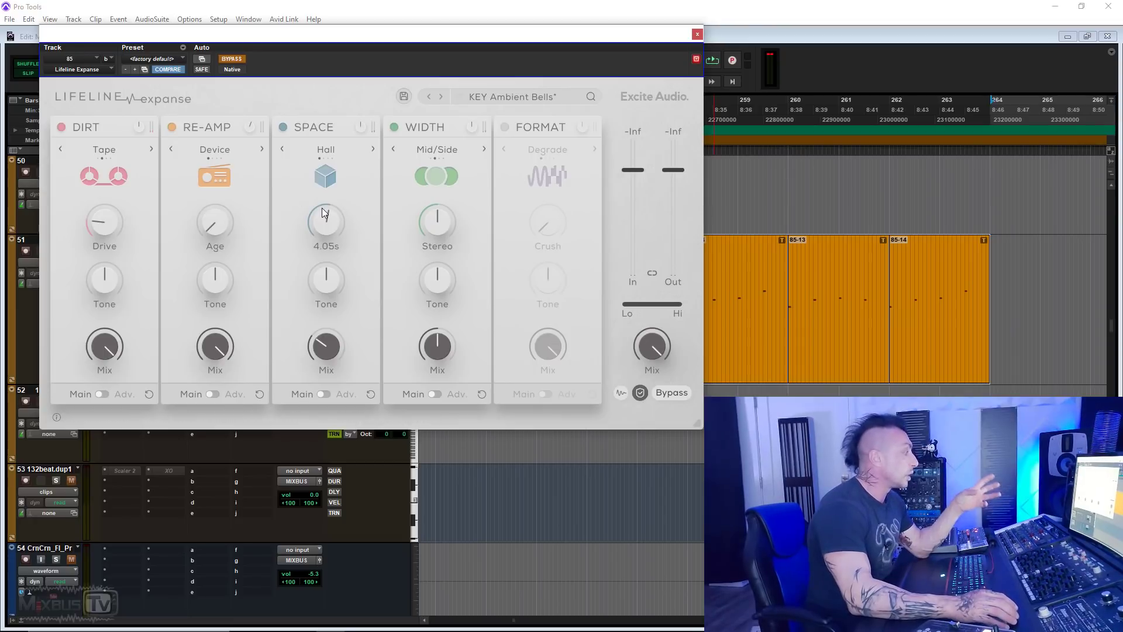
{"action": "left_click", "coordinate": [174, 128]}
{"action": "key", "text": "space"}
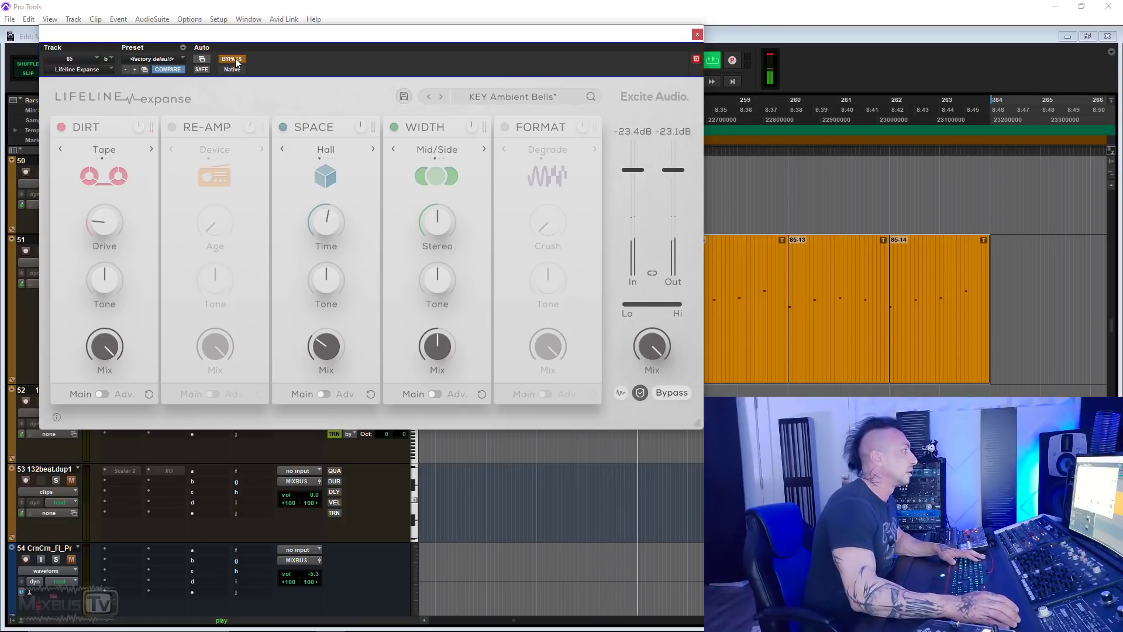
{"action": "left_click", "coordinate": [172, 128]}
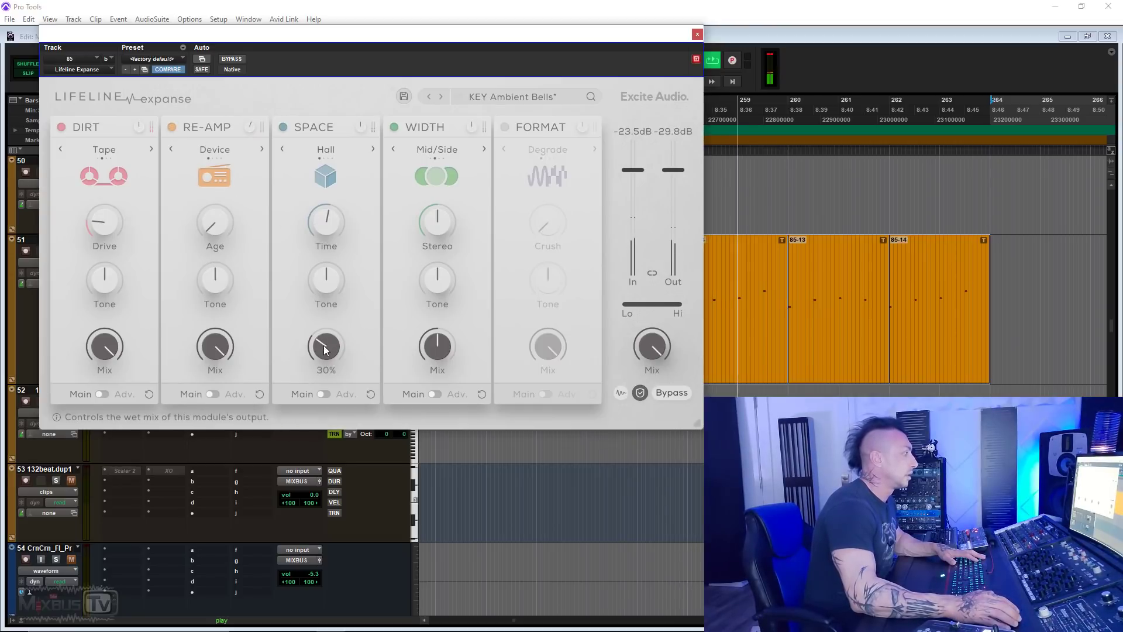
Lower SPACE's Mix and show RE-AMP's advanced controls.
{"action": "left_click_drag", "start_coordinate": [324, 345], "coordinate": [322, 363]}
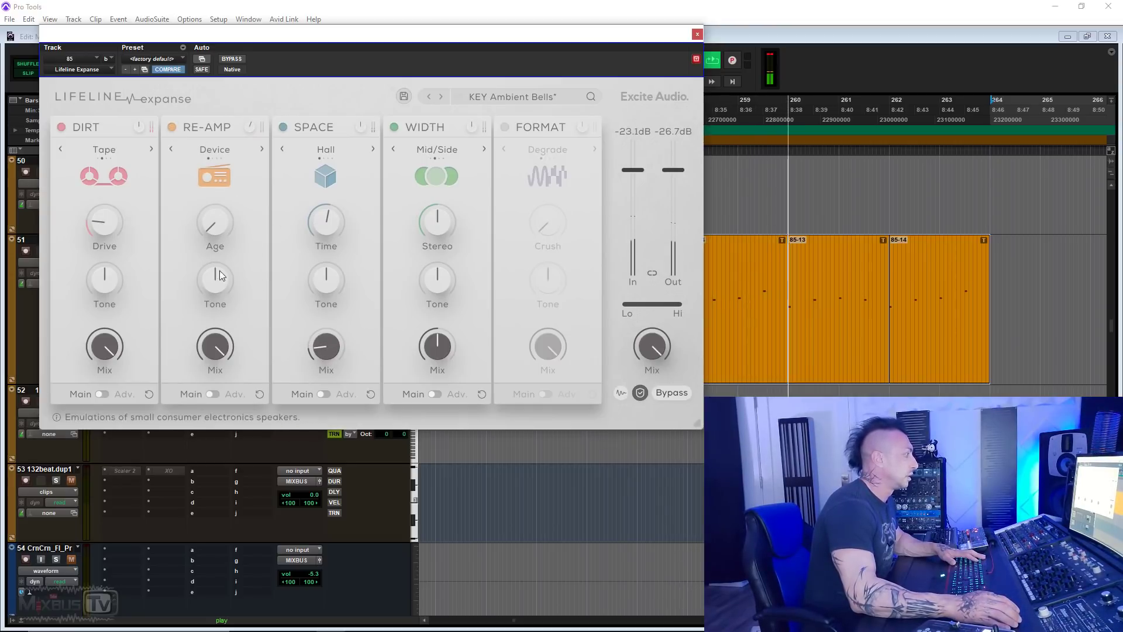
{"action": "left_click", "coordinate": [214, 393]}
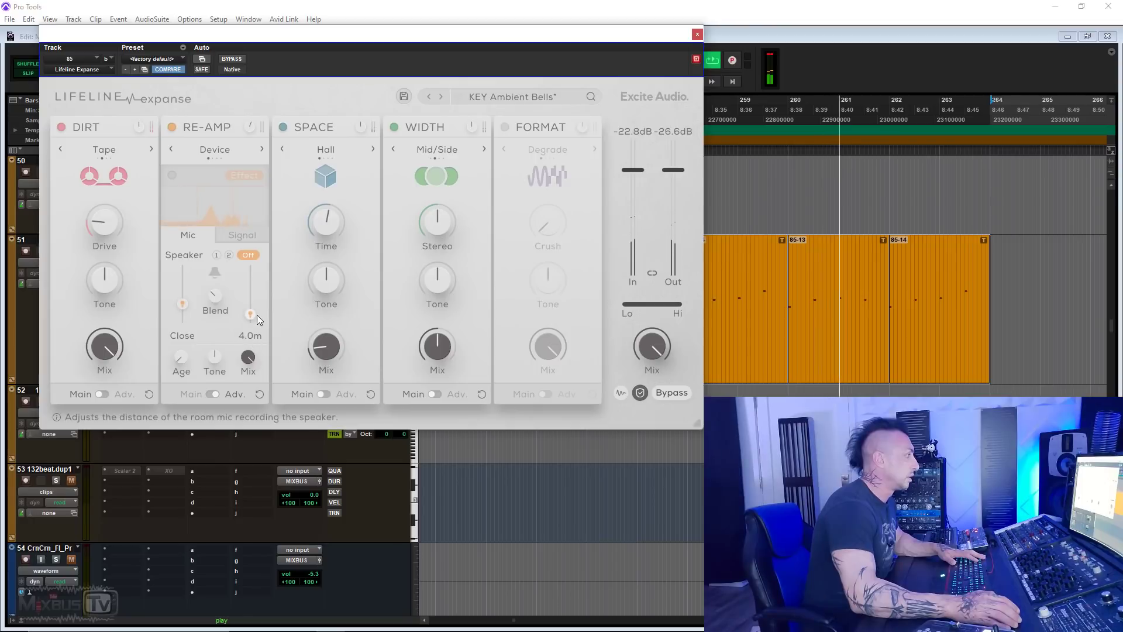
Set RE-AMP to speaker 2 with the room mic at 6.4 m, and compare the sound against the plug-in bypass.
{"action": "mouse_move", "coordinate": [252, 314]}
{"action": "left_mouse_down"}
{"action": "mouse_move", "coordinate": [253, 283]}
{"action": "mouse_move", "coordinate": [219, 279]}
{"action": "mouse_move", "coordinate": [219, 224]}
{"action": "mouse_move", "coordinate": [226, 302]}
{"action": "mouse_move", "coordinate": [248, 306]}
{"action": "left_mouse_up"}
{"action": "left_click", "coordinate": [231, 256]}
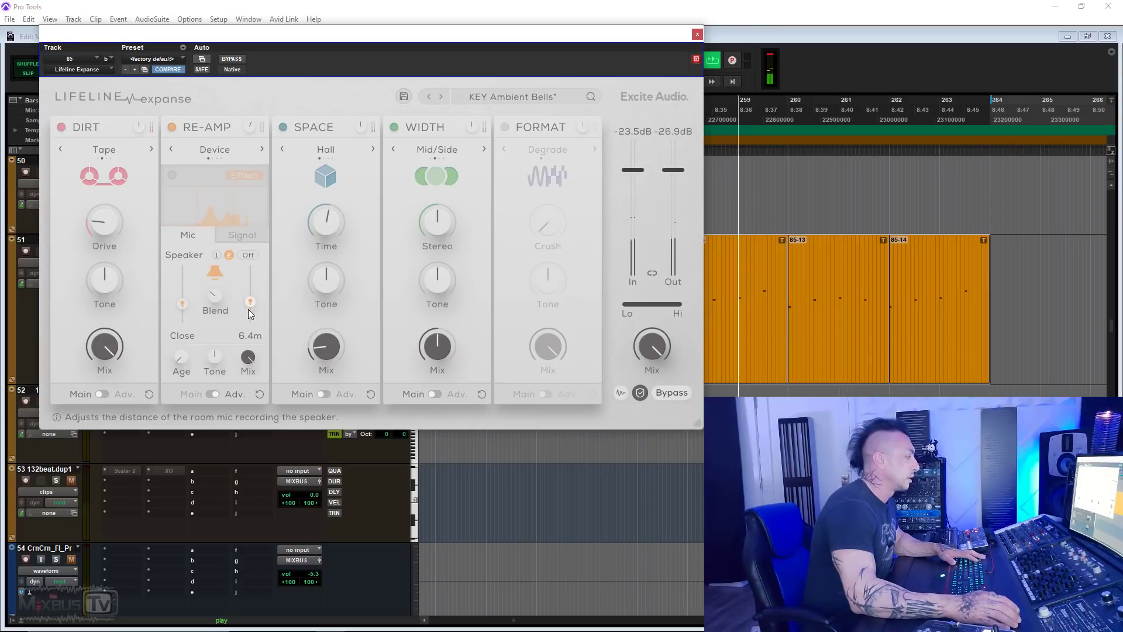
{"action": "left_click", "coordinate": [232, 59]}
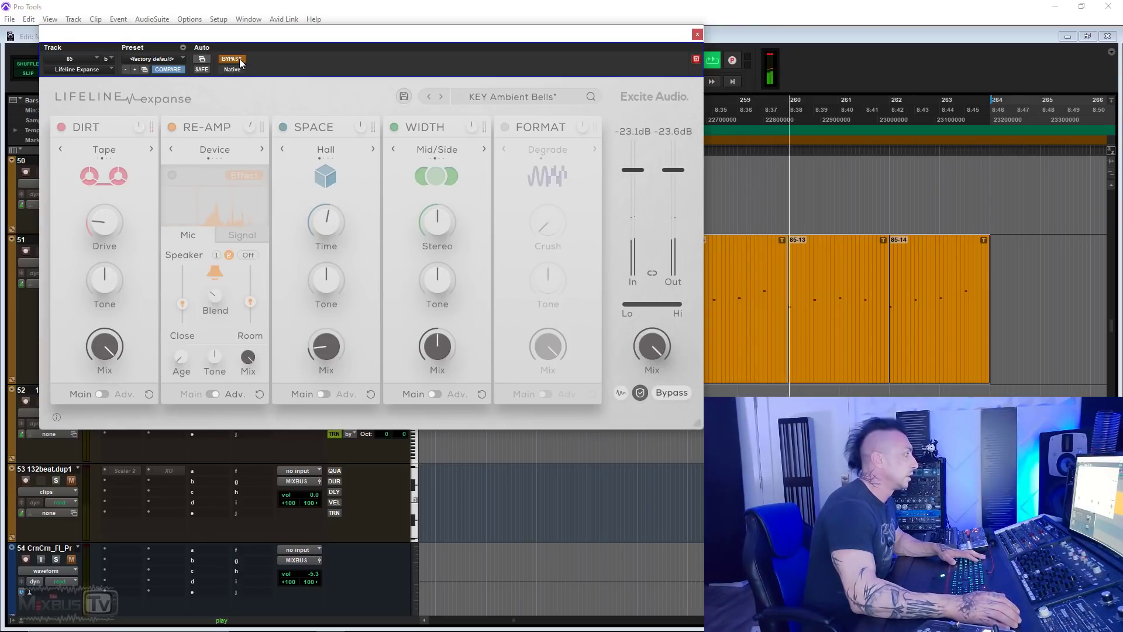
{"action": "left_click", "coordinate": [240, 60]}
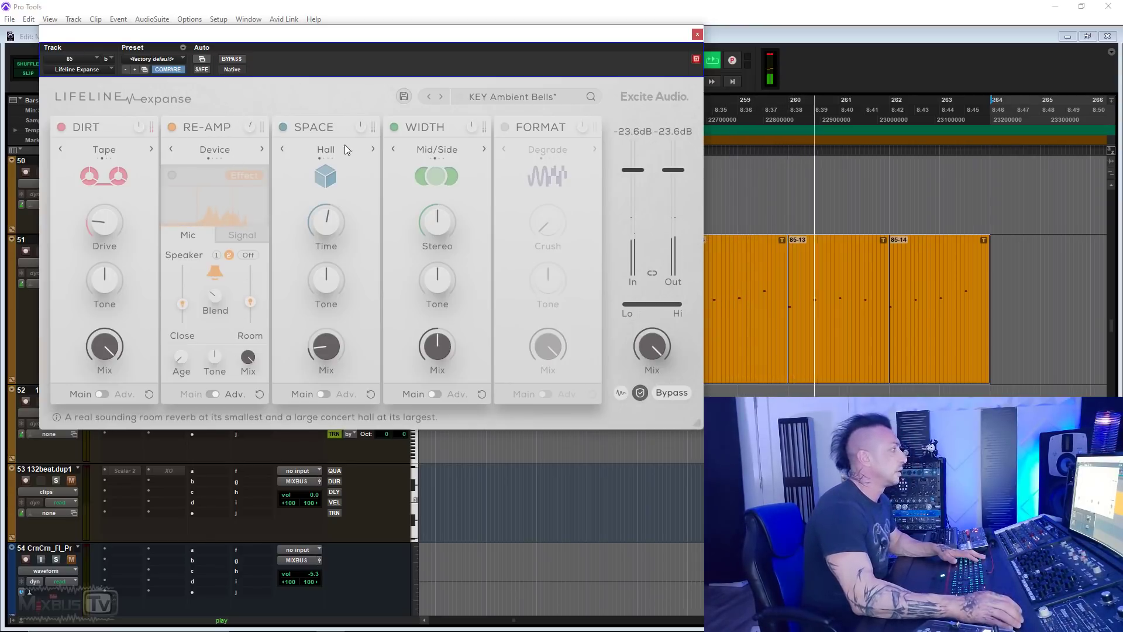
Return RE-AMP to its main controls, stop playback, and show its advanced controls again.
{"action": "left_click", "coordinate": [213, 394]}
{"action": "key", "text": "space"}
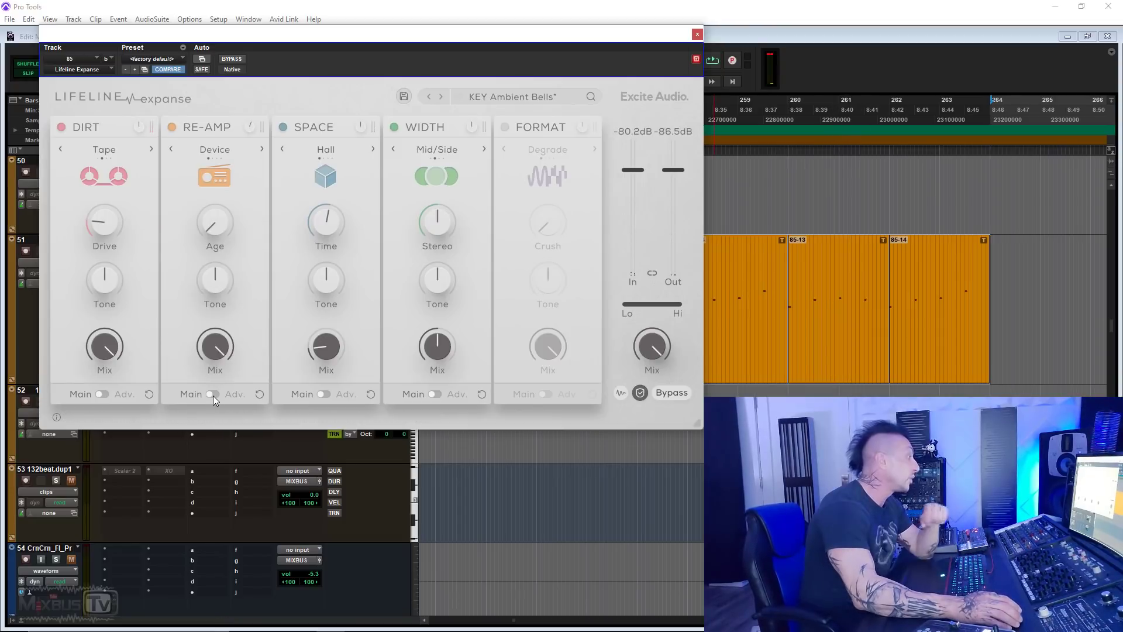
{"action": "left_click", "coordinate": [214, 395]}
{"action": "mouse_move", "coordinate": [215, 303]}
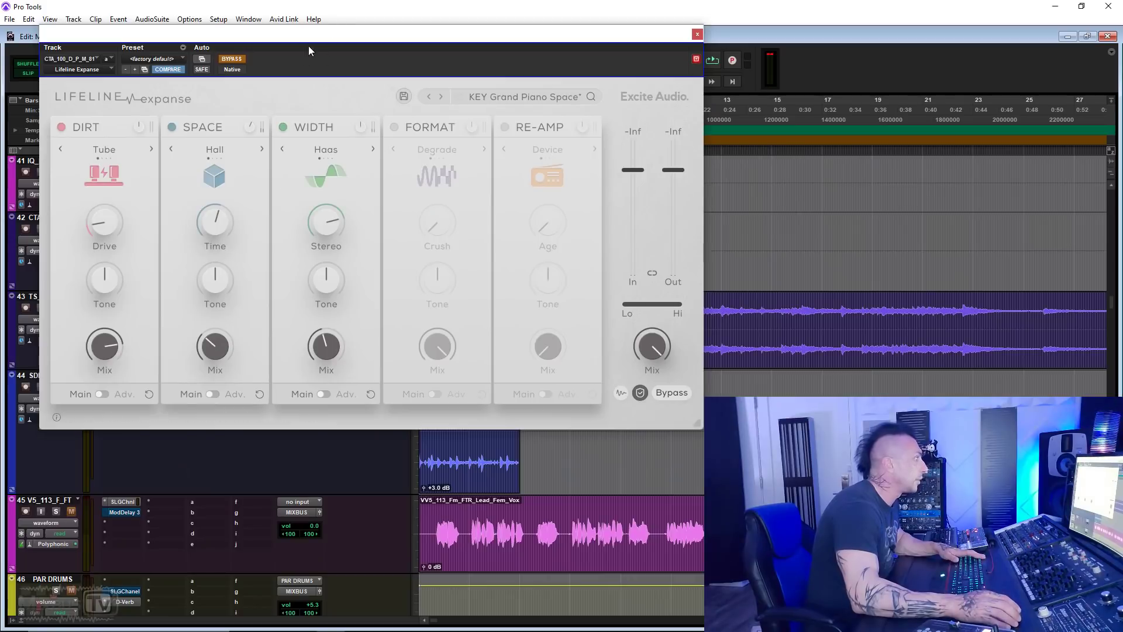
Play the piano track with the plug-in bypassed, and load the KEY Haunted Piano preset with the plug-in active.
{"action": "key", "text": "space"}
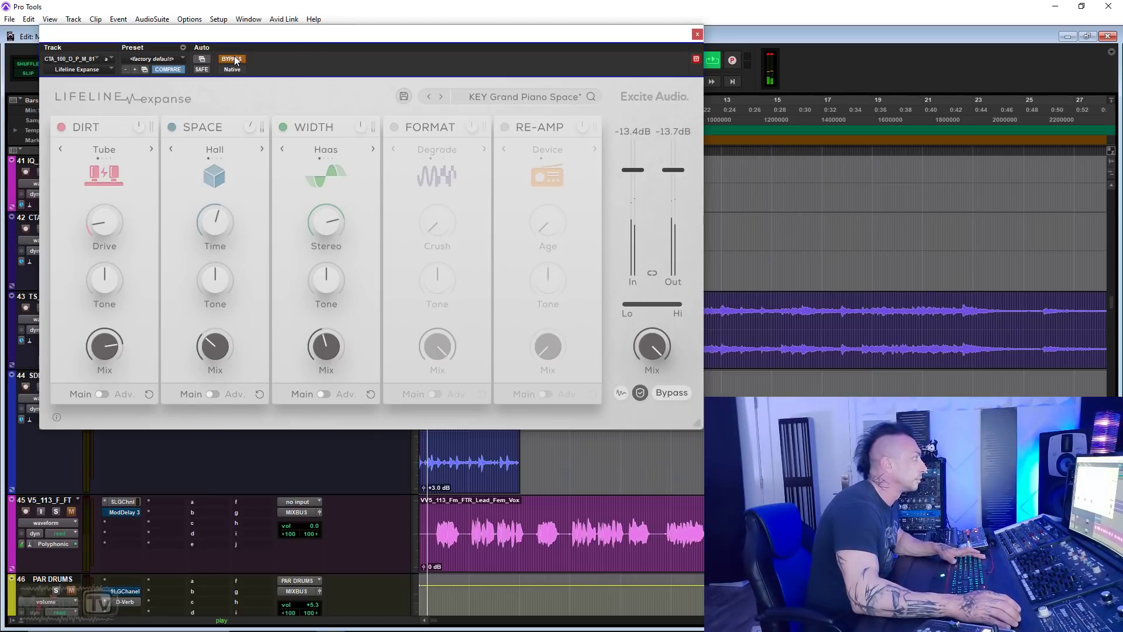
{"action": "left_click", "coordinate": [503, 97]}
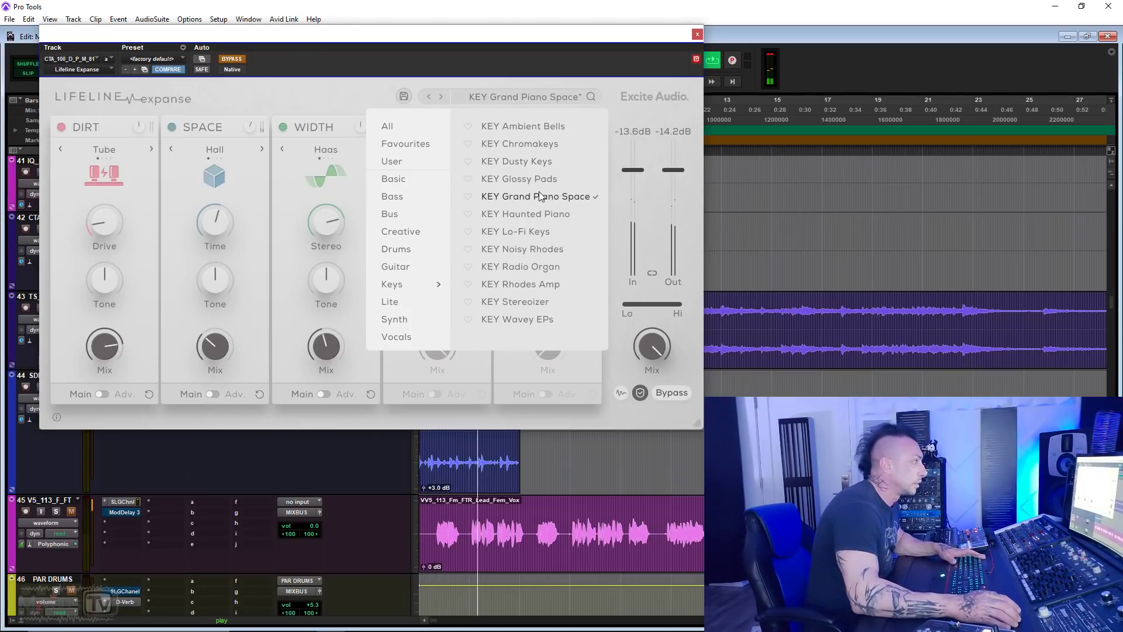
{"action": "left_click", "coordinate": [538, 213]}
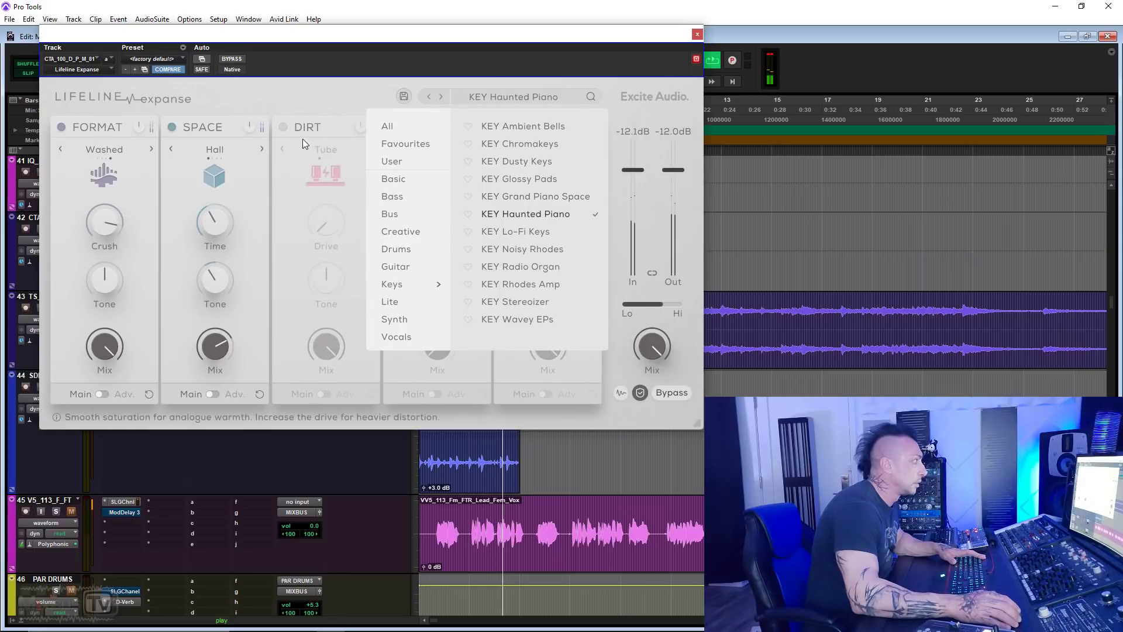
{"action": "left_click", "coordinate": [369, 92]}
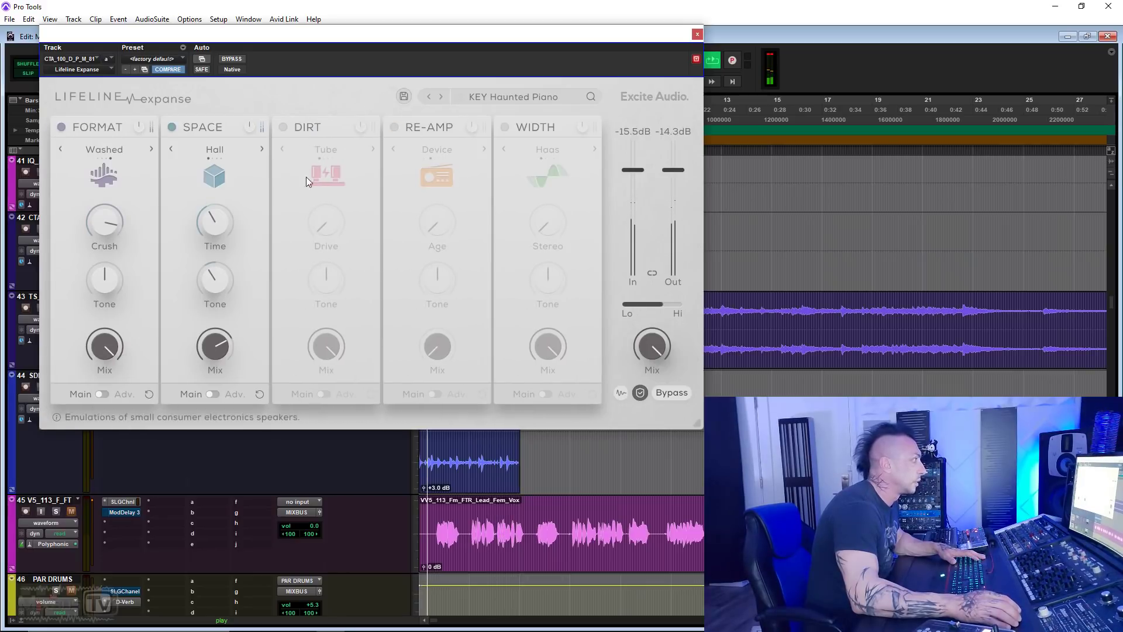
Lower the SPACE and FORMAT Mix, set the global Mix to 64%, and enable the WIDTH module.
{"action": "left_click_drag", "start_coordinate": [214, 358], "coordinate": [209, 375]}
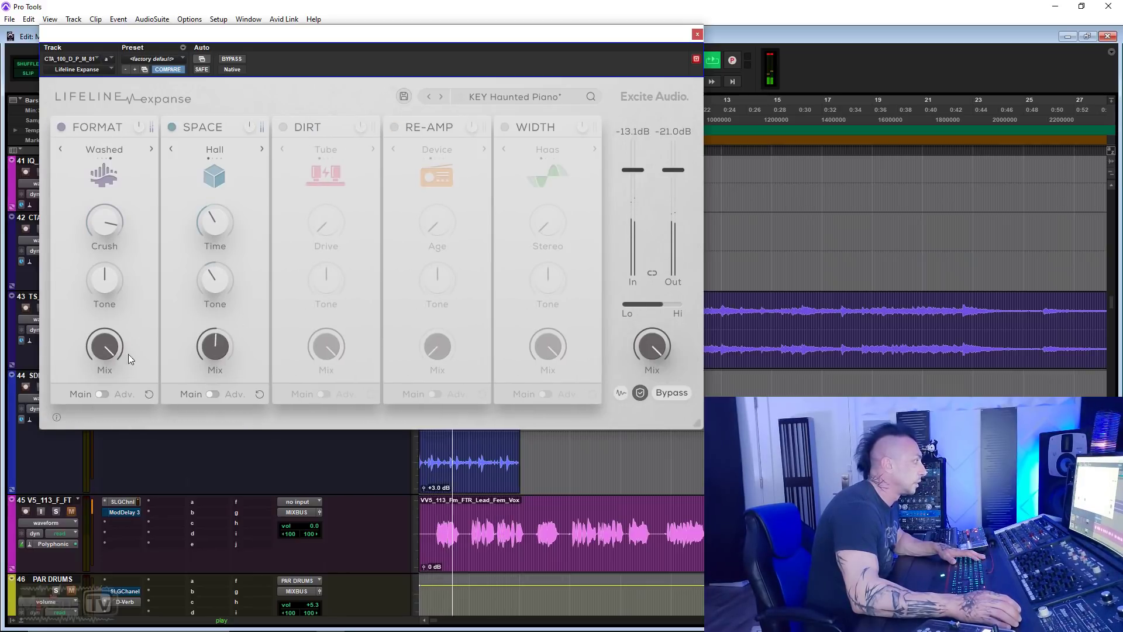
{"action": "left_click_drag", "start_coordinate": [128, 354], "coordinate": [112, 387]}
{"action": "left_click_drag", "start_coordinate": [117, 433], "coordinate": [119, 451]}
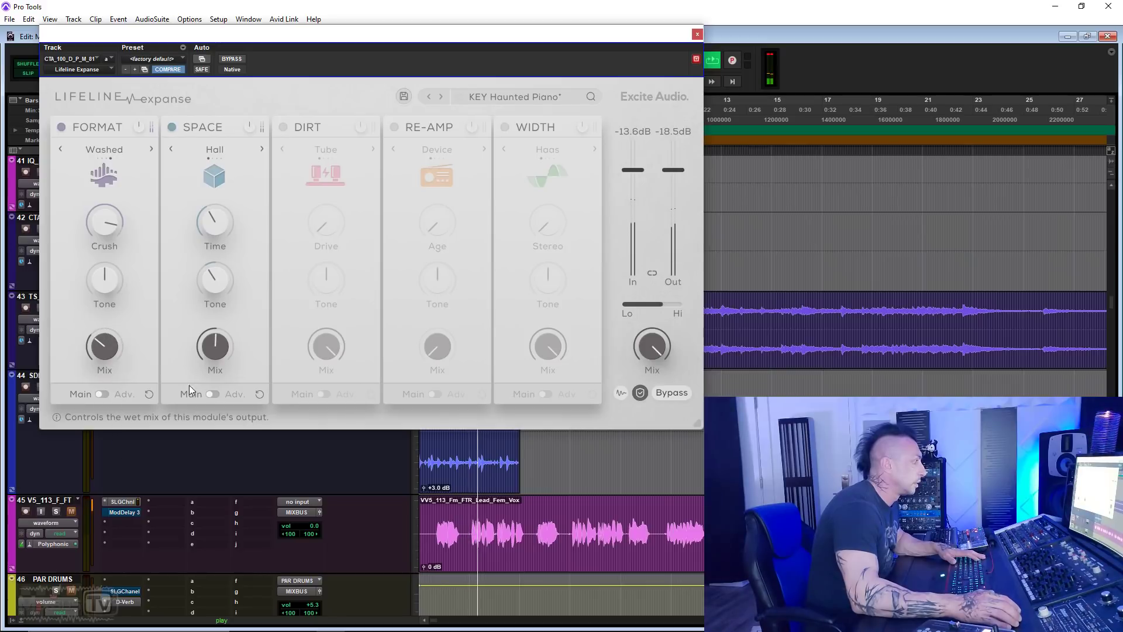
{"action": "left_click_drag", "start_coordinate": [648, 344], "coordinate": [640, 395]}
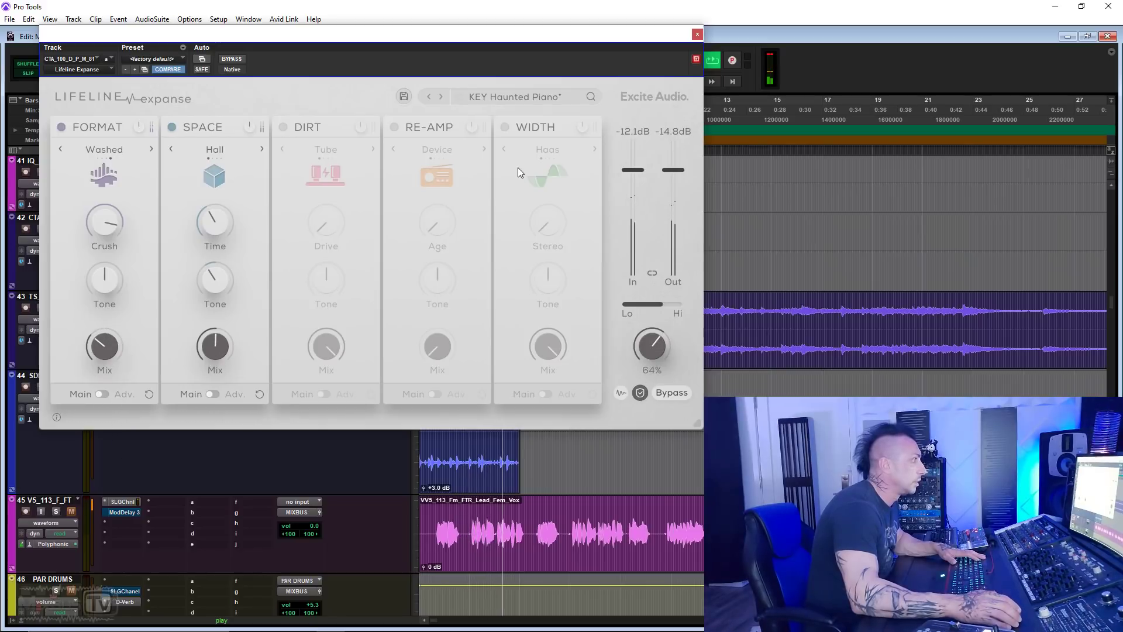
{"action": "left_click", "coordinate": [505, 127]}
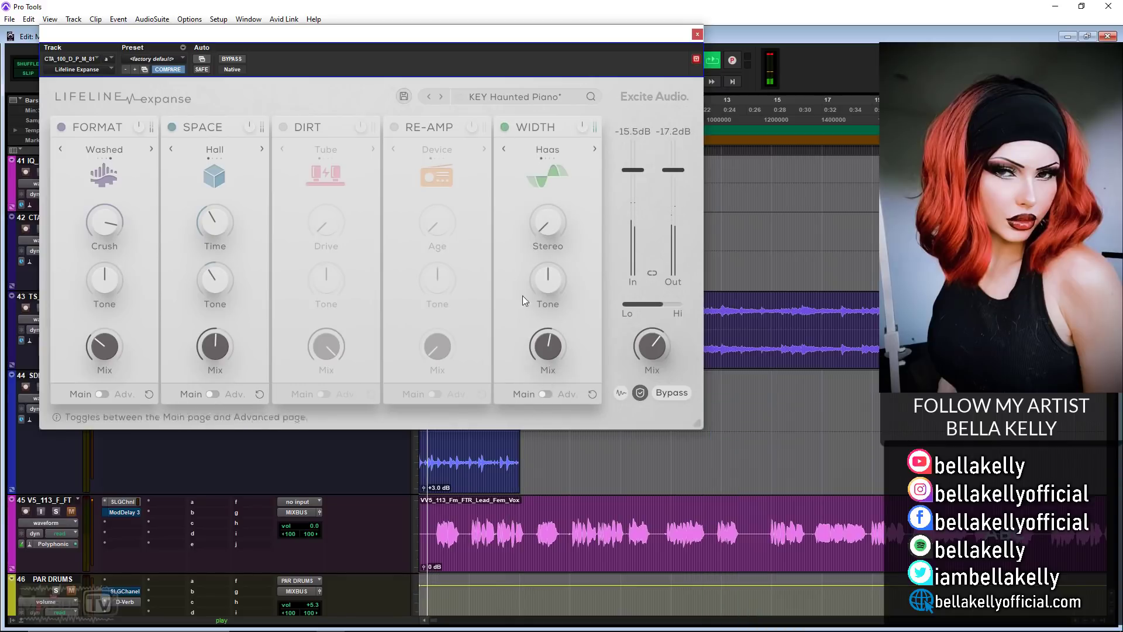
Load the KEY Grand Piano Space preset and lower its global Mix.
{"action": "left_click", "coordinate": [510, 100]}
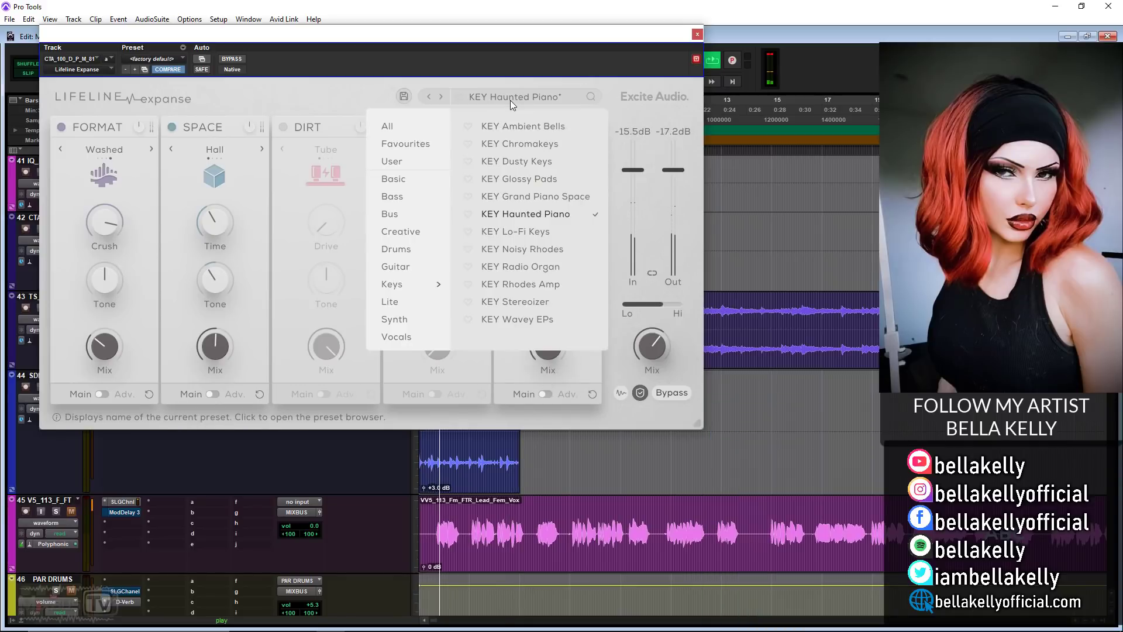
{"action": "left_click", "coordinate": [545, 197]}
{"action": "left_click", "coordinate": [627, 323]}
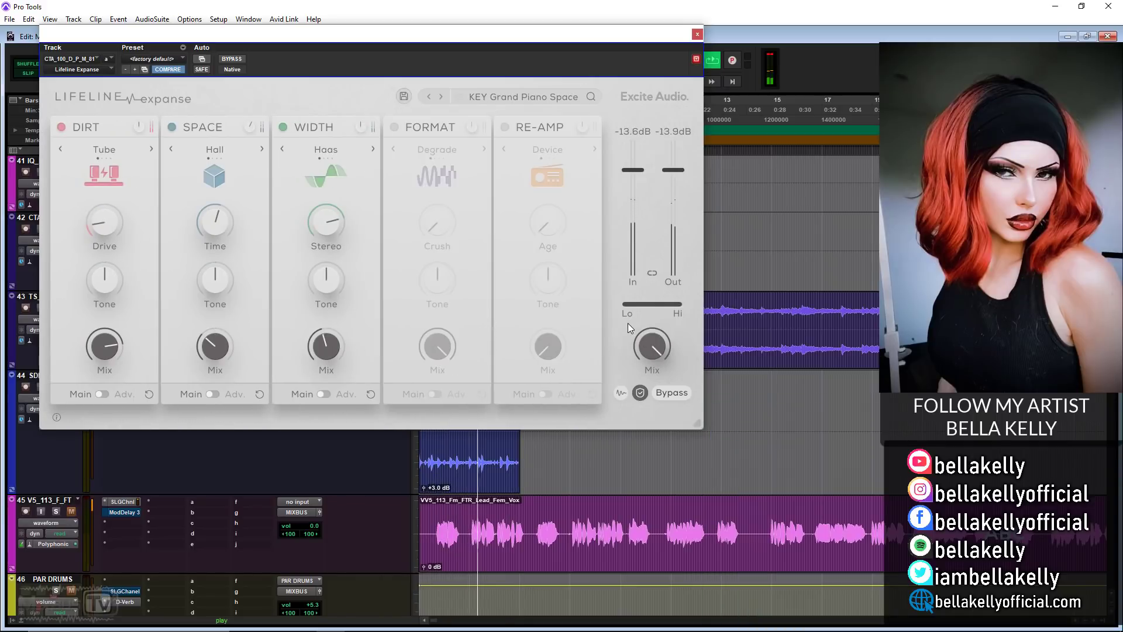
{"action": "left_click_drag", "start_coordinate": [654, 338], "coordinate": [653, 366]}
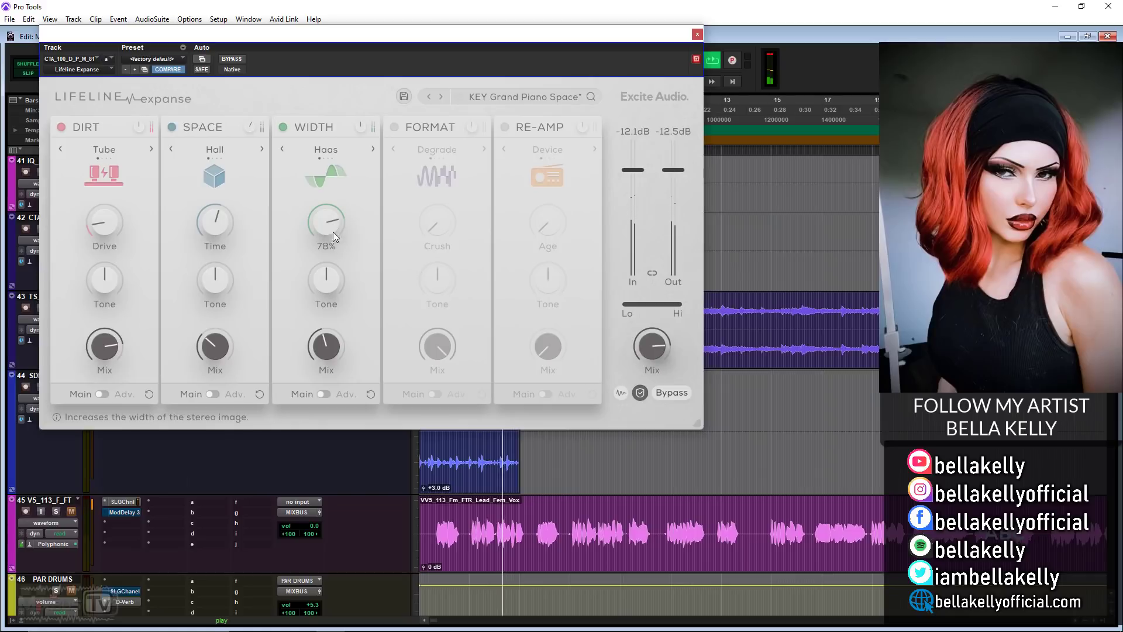
Raise WIDTH's Tone and Mix, switch it to Mid/Side with Stereo at minimum, and show its advanced controls.
{"action": "left_click_drag", "start_coordinate": [326, 283], "coordinate": [325, 271]}
{"action": "left_click_drag", "start_coordinate": [324, 342], "coordinate": [328, 304]}
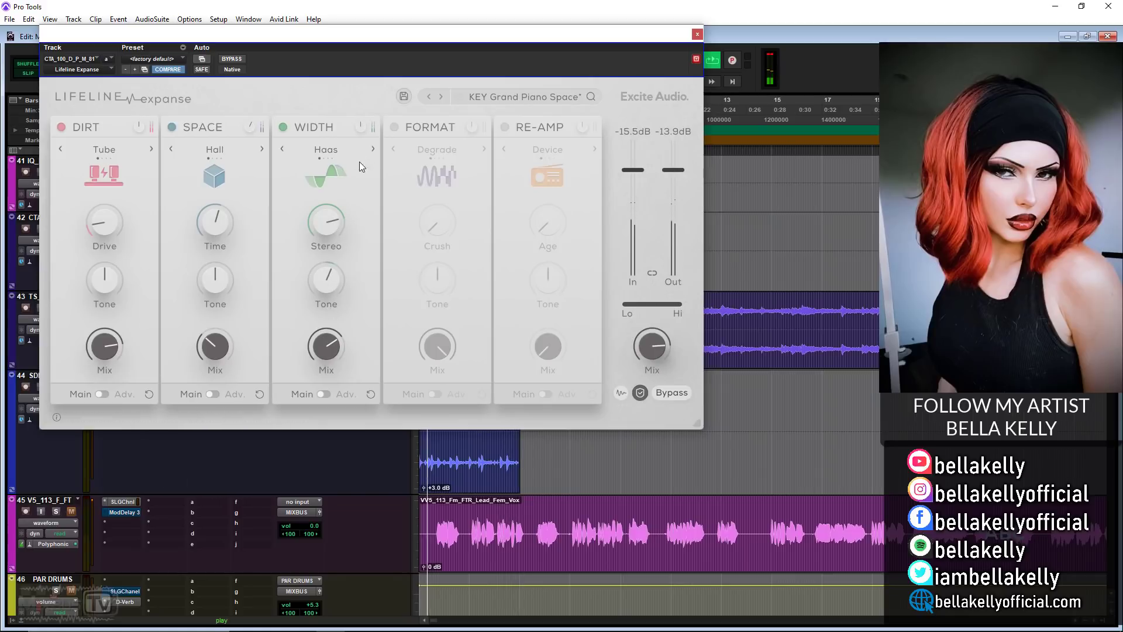
{"action": "left_click", "coordinate": [372, 149]}
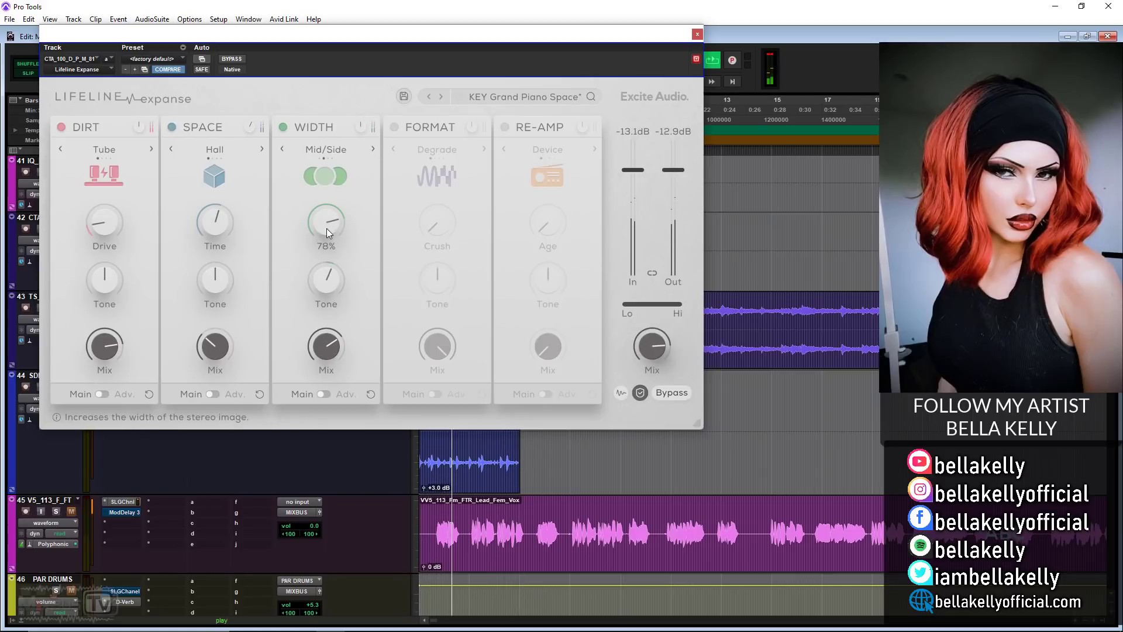
{"action": "left_click_drag", "start_coordinate": [325, 273], "coordinate": [336, 291]}
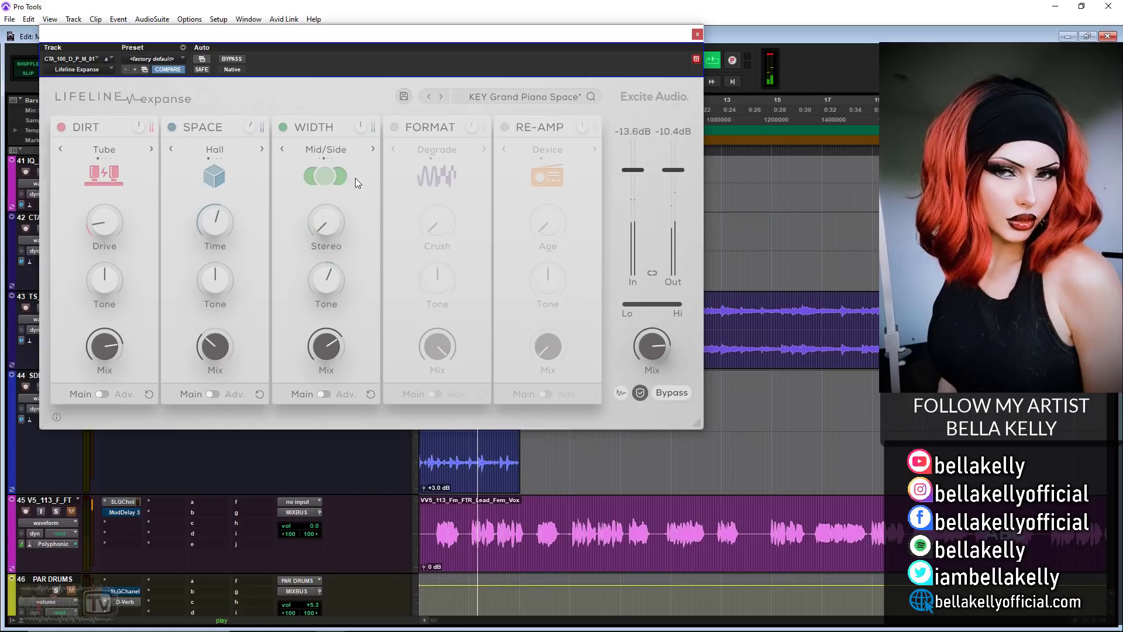
{"action": "left_click", "coordinate": [324, 394]}
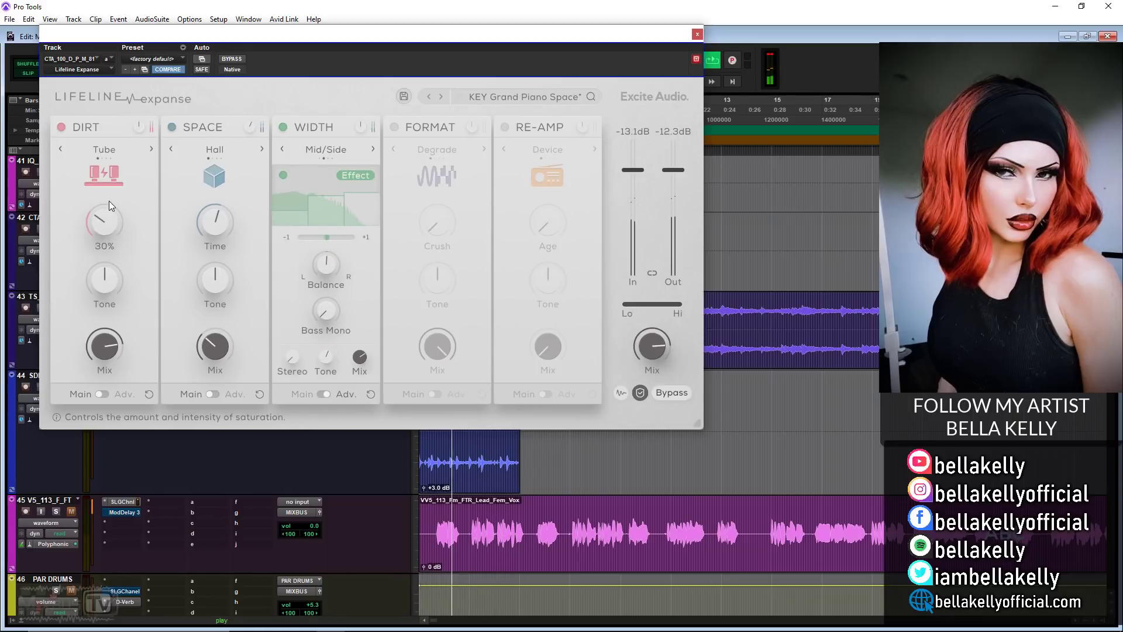
Set DIRT's Drive to 30% and Tone to -33% with its advanced controls shown, and compare against the plug-in bypass.
{"action": "left_click_drag", "start_coordinate": [110, 270], "coordinate": [107, 303]}
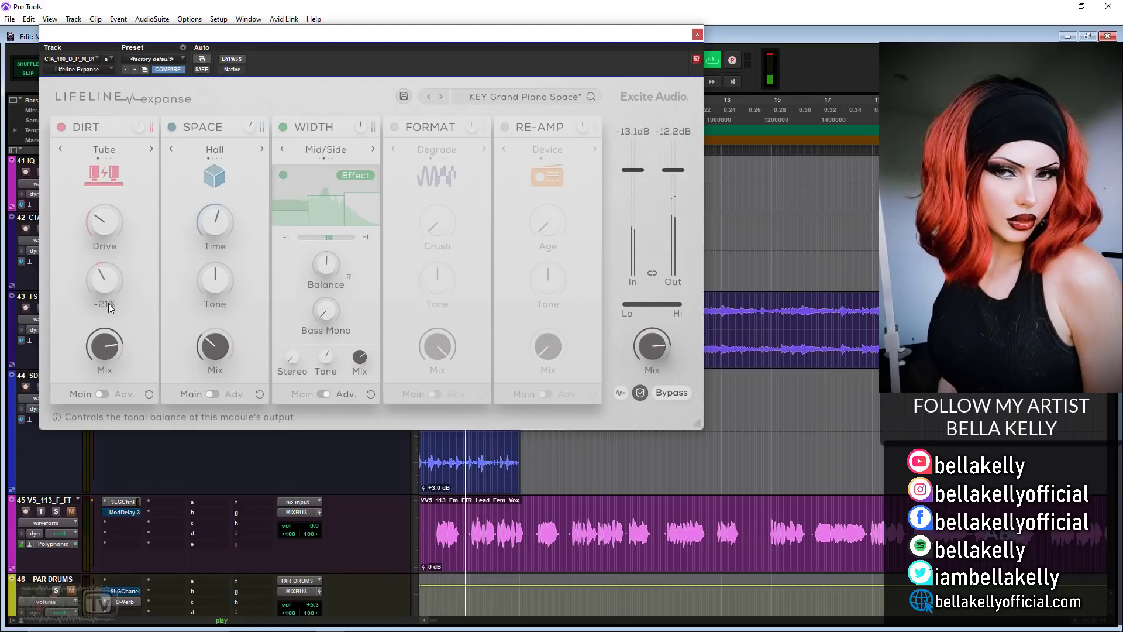
{"action": "left_click", "coordinate": [102, 393]}
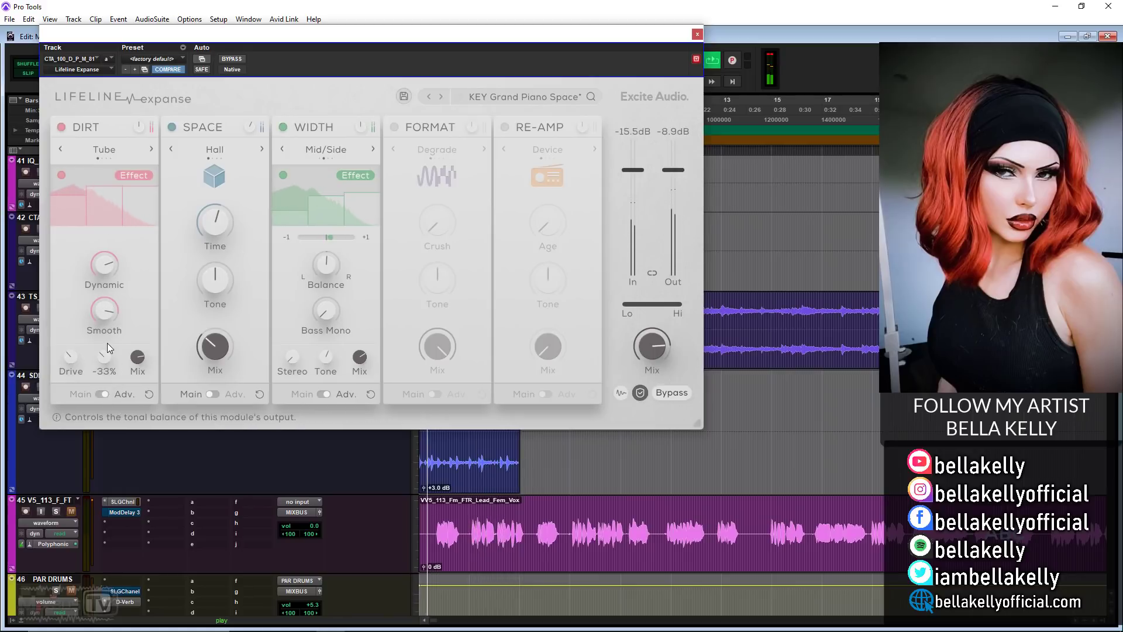
{"action": "left_click", "coordinate": [241, 60]}
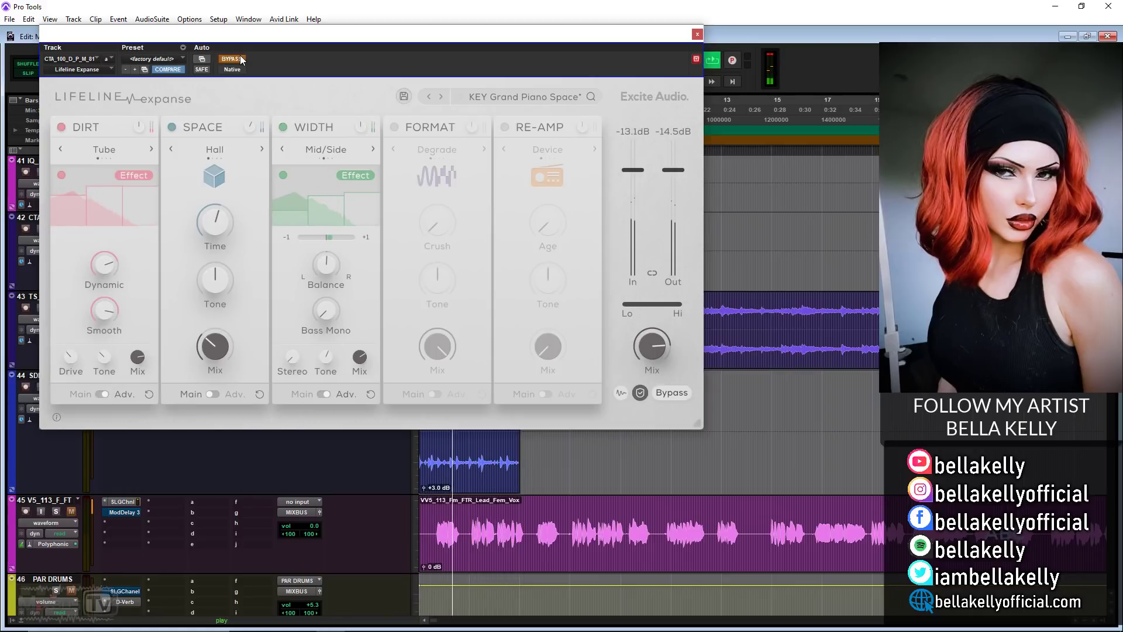
{"action": "left_click", "coordinate": [232, 59]}
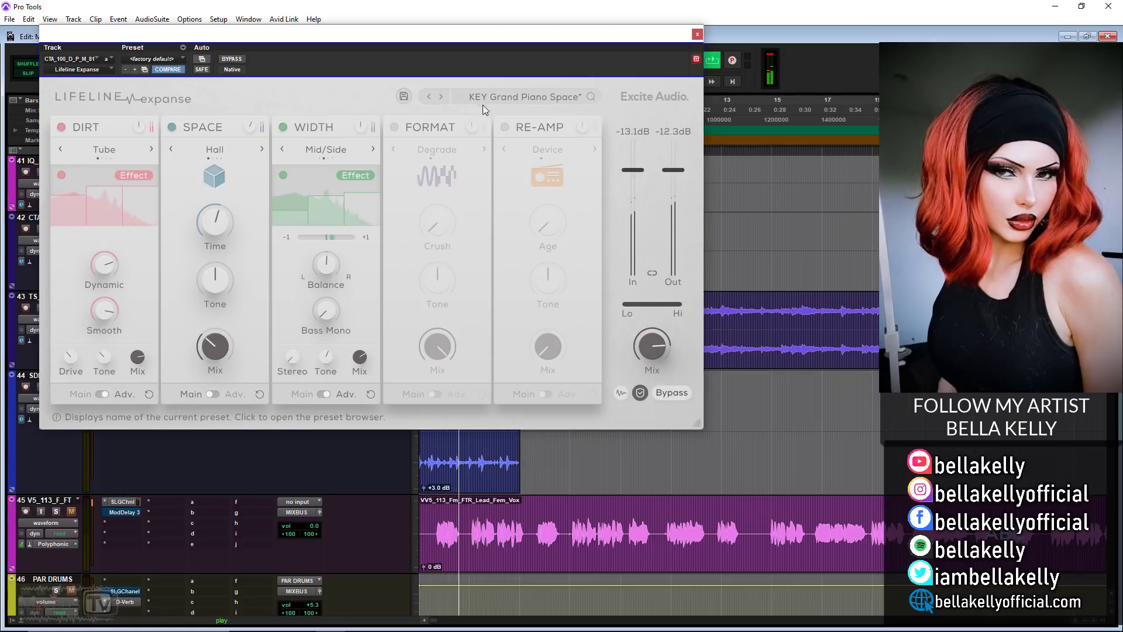
Enable RE-AMP with Tone at -23% and Mix at 28%, and increase its close and room mic distances.
{"action": "left_click", "coordinate": [504, 127]}
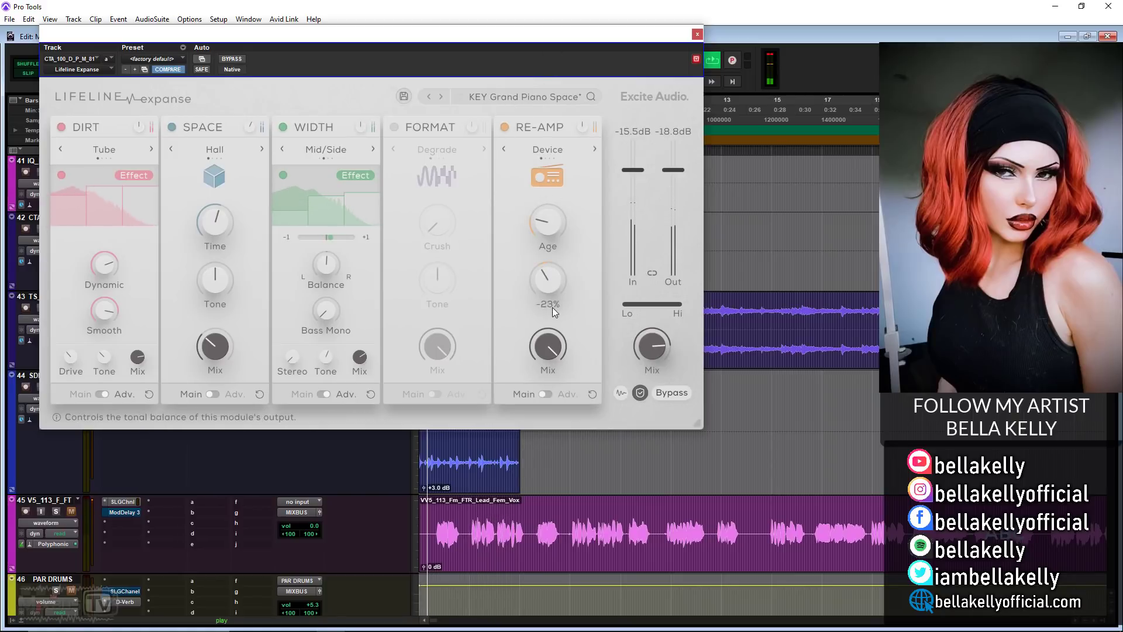
{"action": "left_click", "coordinate": [545, 393]}
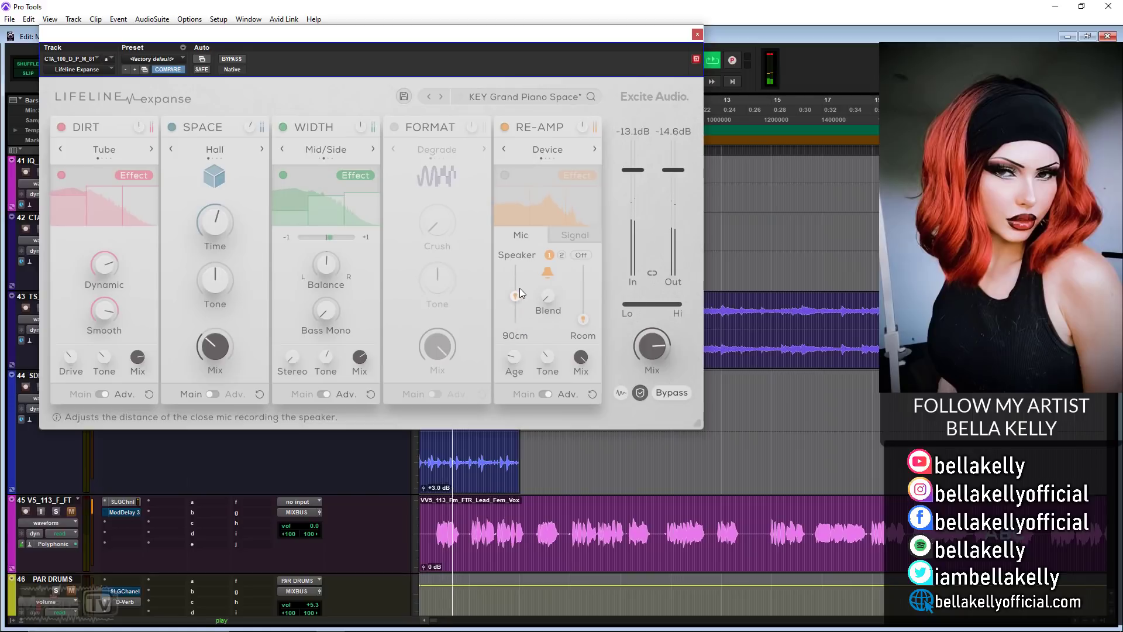
{"action": "left_click_drag", "start_coordinate": [519, 288], "coordinate": [518, 280]}
{"action": "left_click_drag", "start_coordinate": [583, 318], "coordinate": [582, 301]}
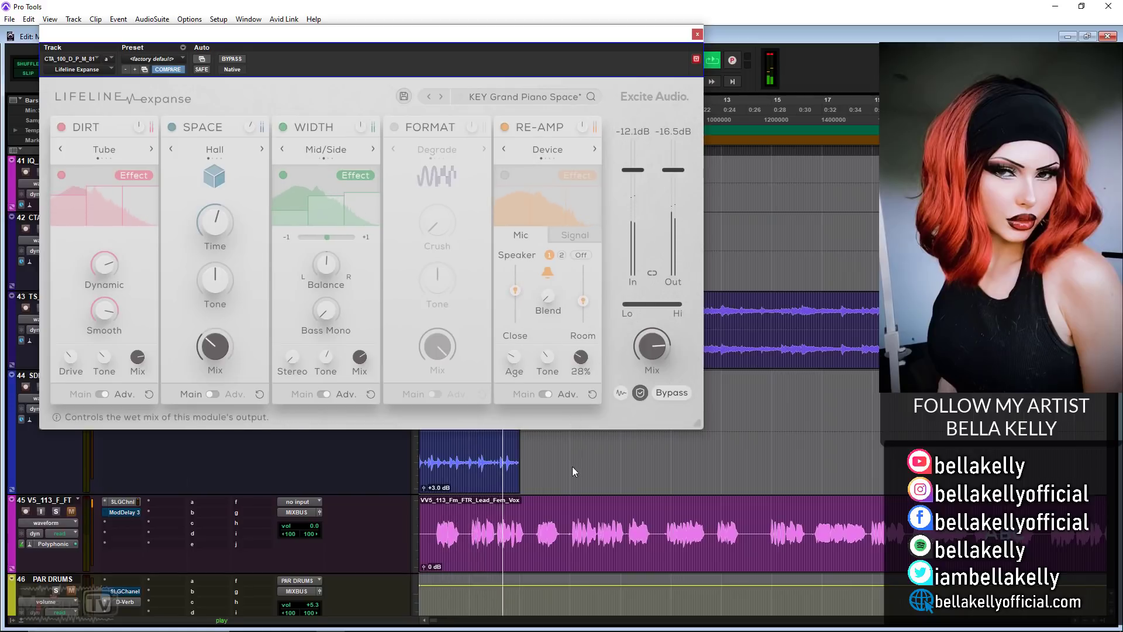
Load the KEY Lo-Fi Keys preset and audition it with SPACE's Tone at 0%.
{"action": "left_click", "coordinate": [509, 95]}
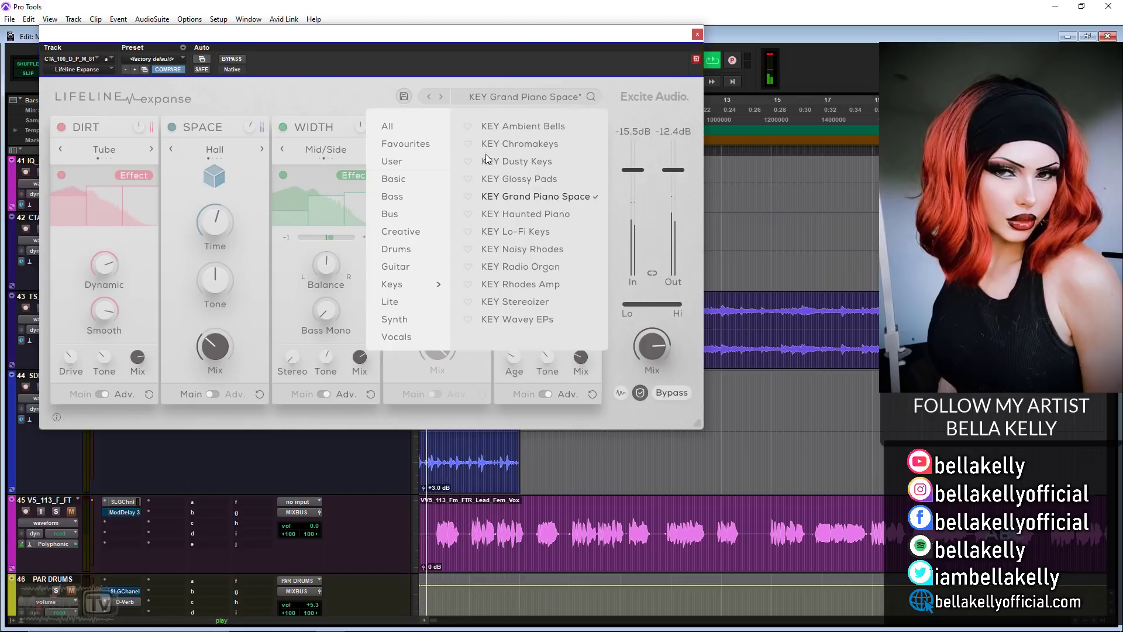
{"action": "left_click", "coordinate": [551, 231]}
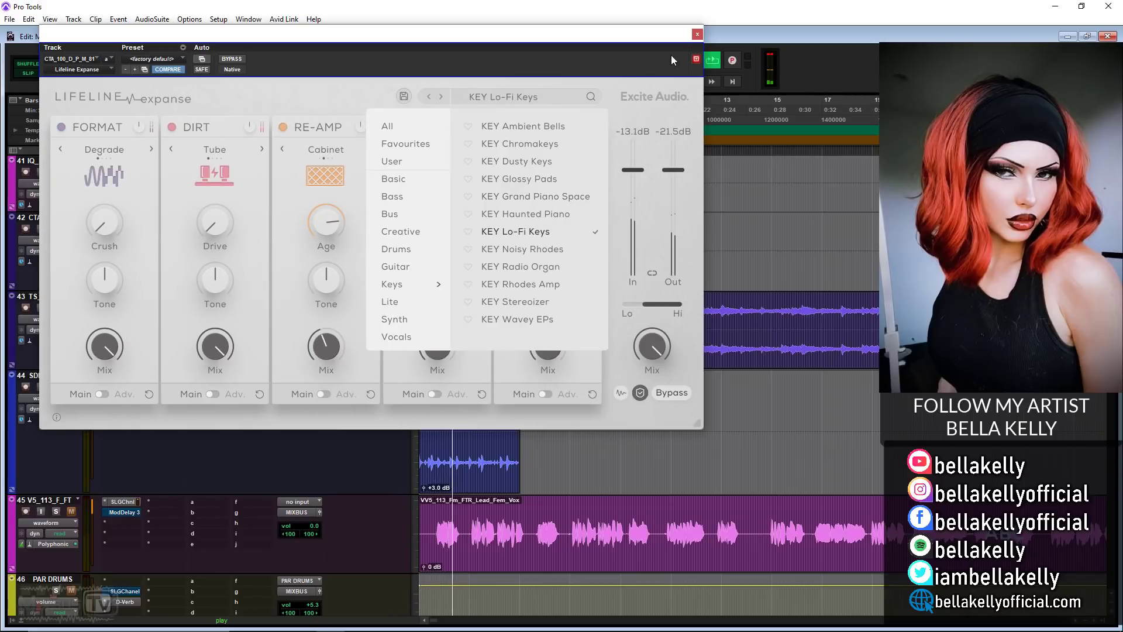
{"action": "left_click", "coordinate": [377, 89]}
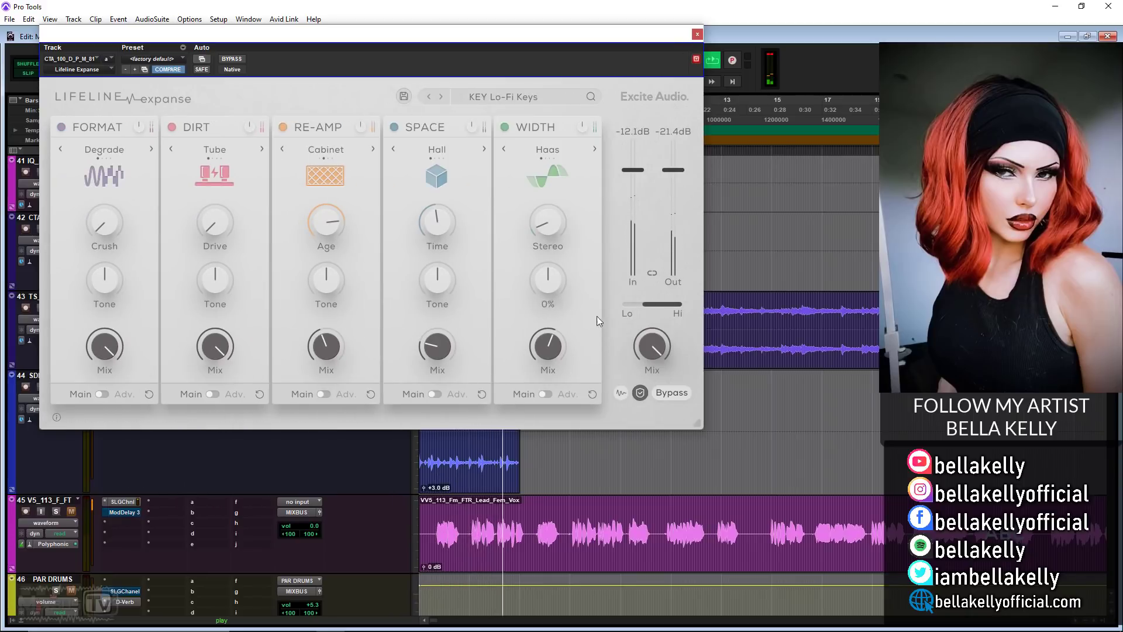
{"action": "left_click", "coordinate": [437, 280]}
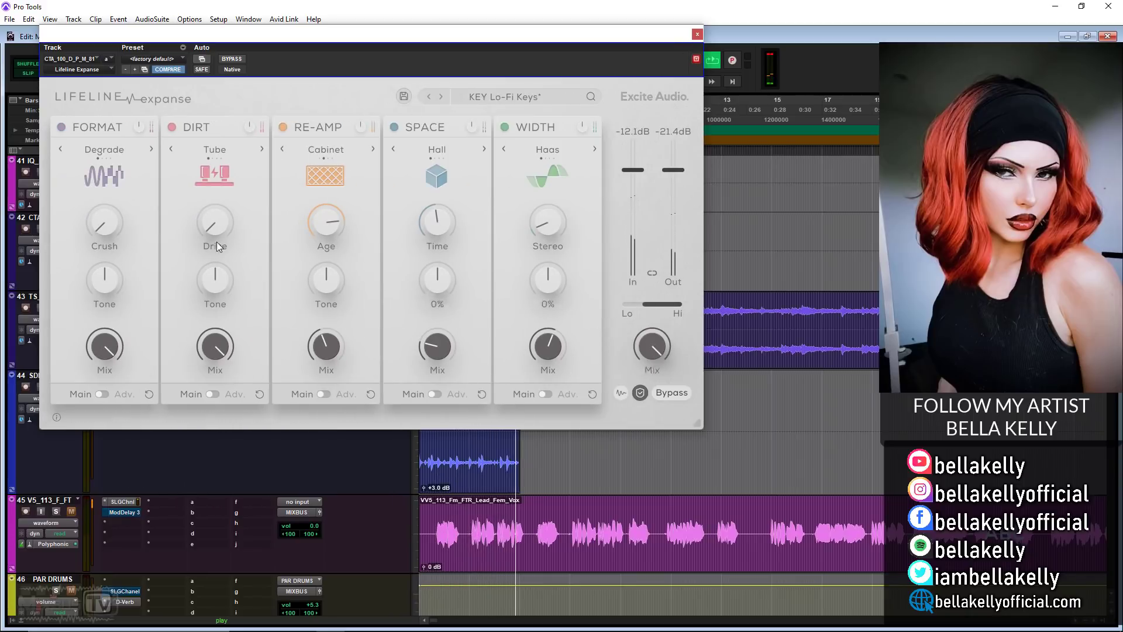
Audition the KEY Radio Organ, KEY Rhodes Amp and KEY Wavey EPs presets, and close the plug-in window.
{"action": "left_click", "coordinate": [481, 98]}
{"action": "left_click", "coordinate": [520, 268]}
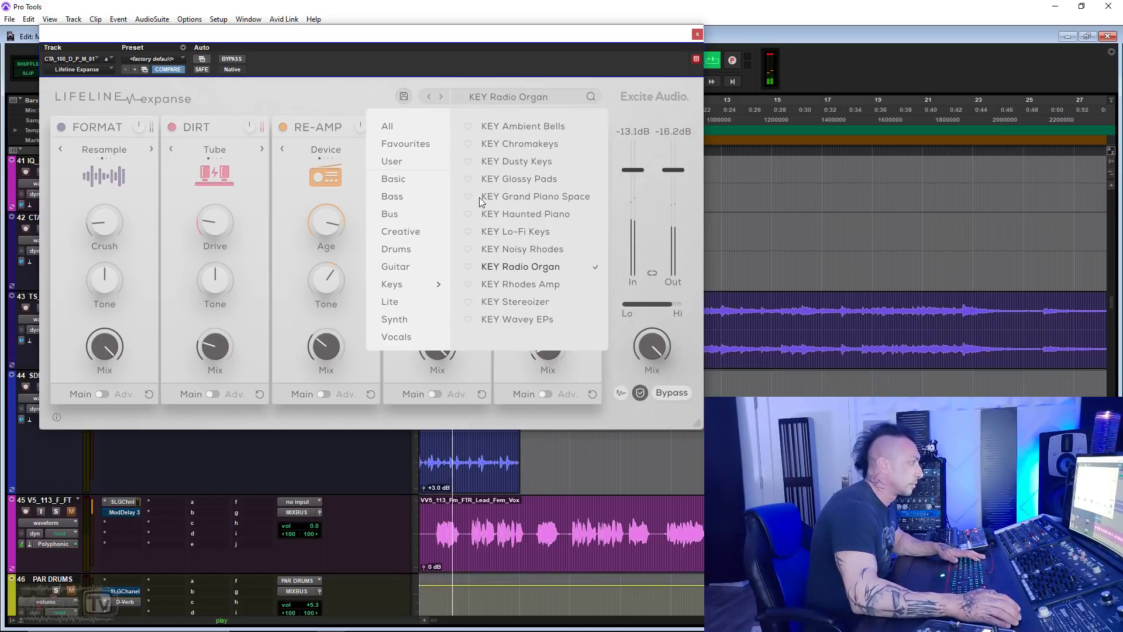
{"action": "left_click", "coordinate": [529, 285]}
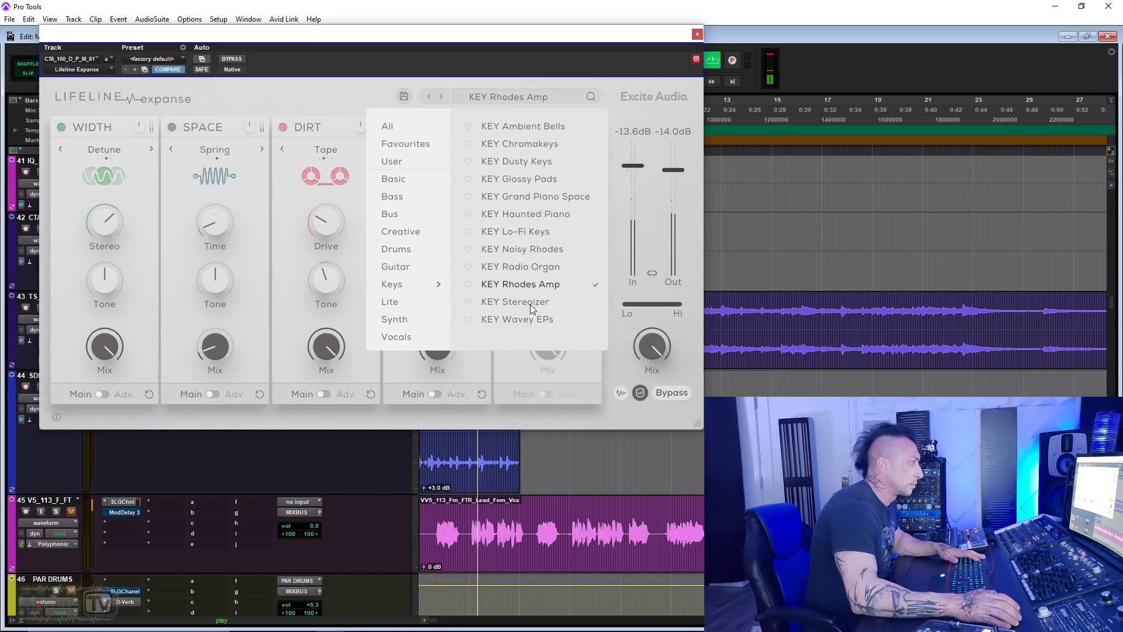
{"action": "left_click", "coordinate": [528, 320]}
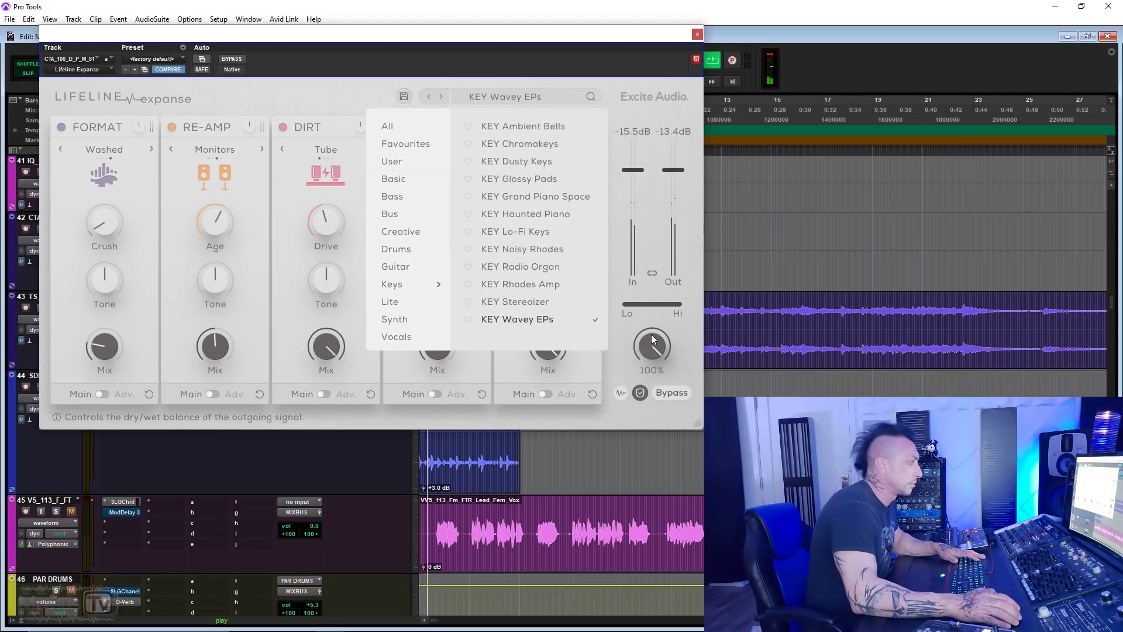
{"action": "left_click", "coordinate": [697, 35]}
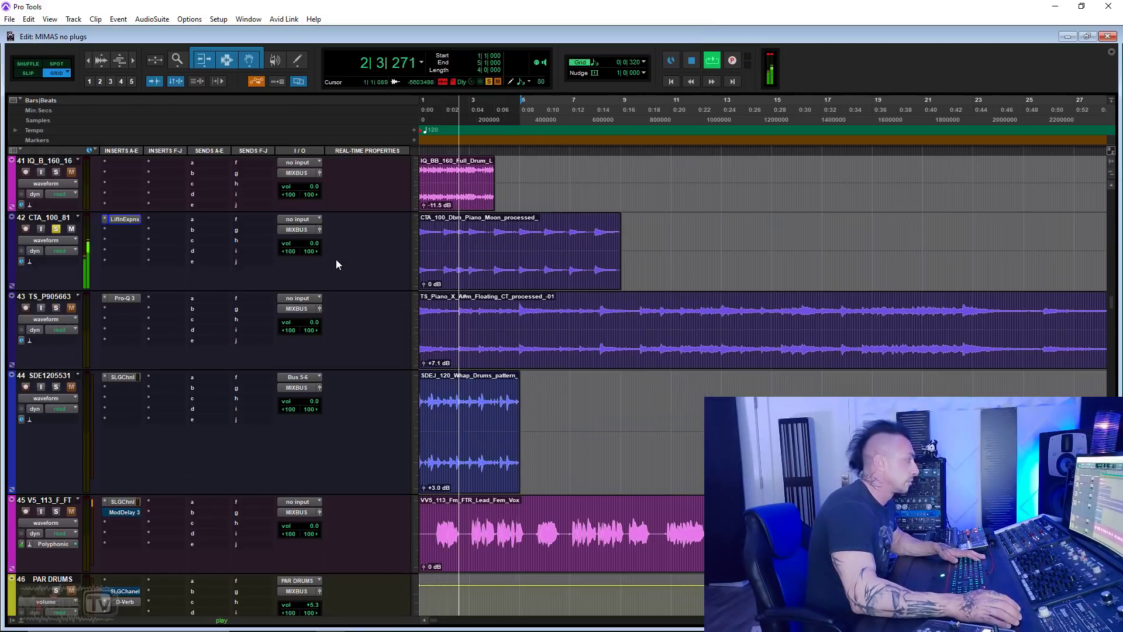
Lower the global Mix of Lifeline Expanse on the piano track, stop playback and close the plug-in window.
{"action": "left_click", "coordinate": [124, 220]}
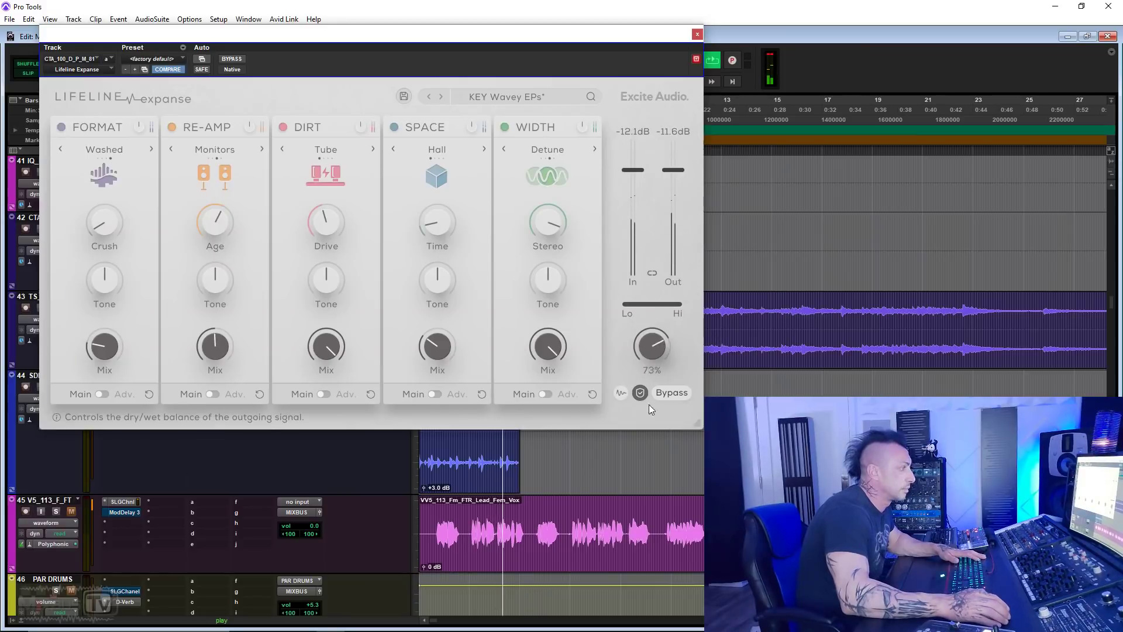
{"action": "left_click_drag", "start_coordinate": [649, 404], "coordinate": [652, 436]}
{"action": "key", "text": "space"}
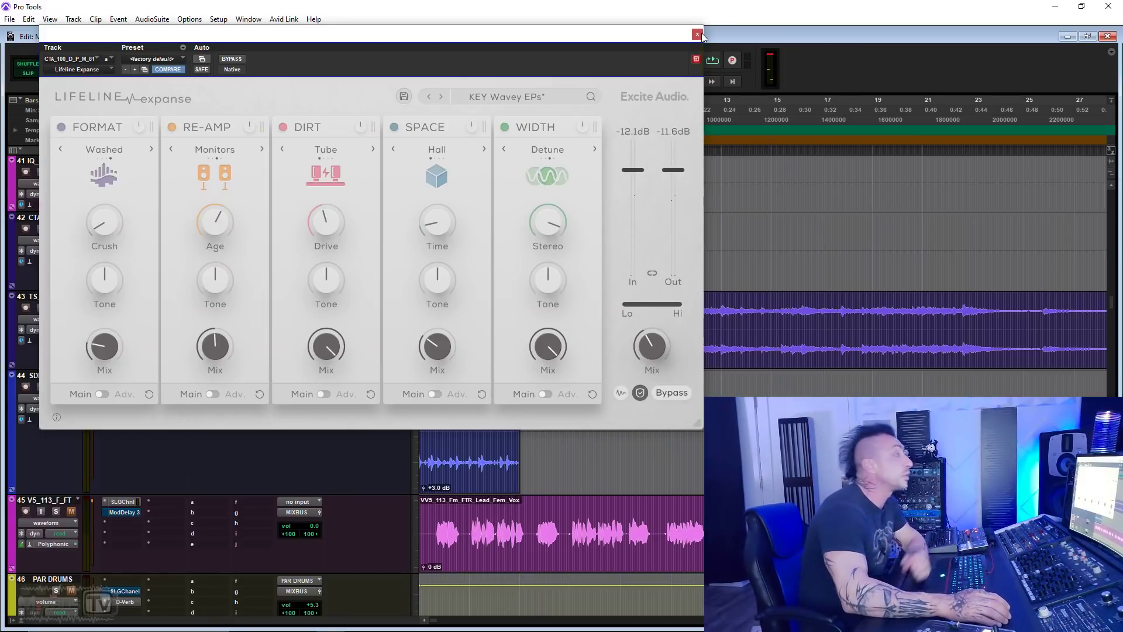
{"action": "left_click", "coordinate": [699, 35]}
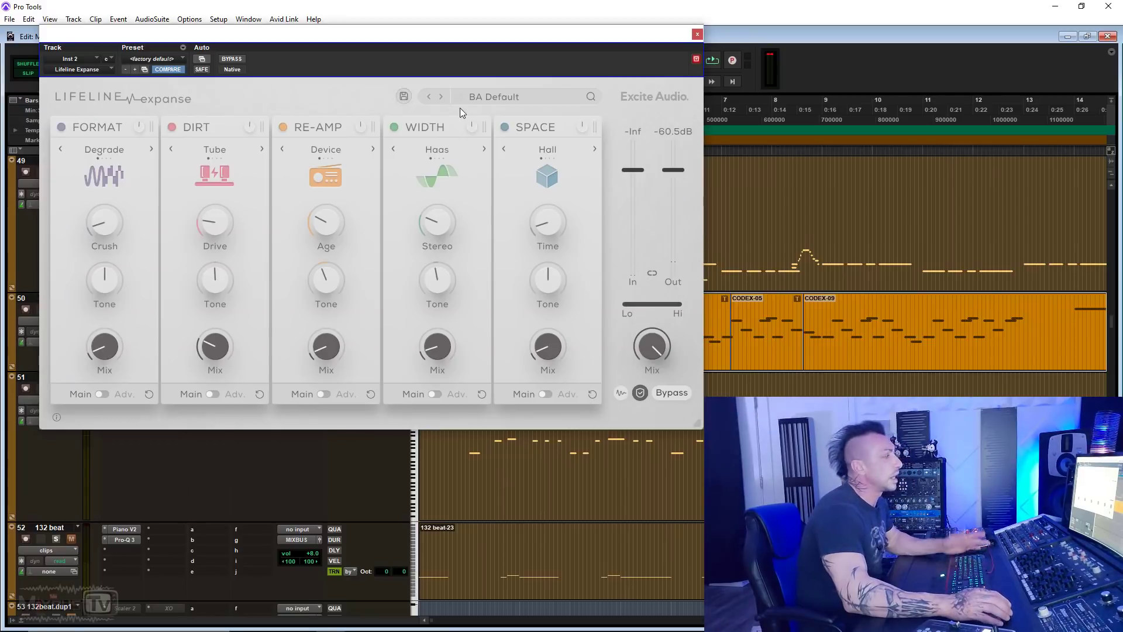
Play the Inst 2 bass track and load the Bass preset BS 808 Electricfy in its Lifeline Expanse.
{"action": "key", "text": "space"}
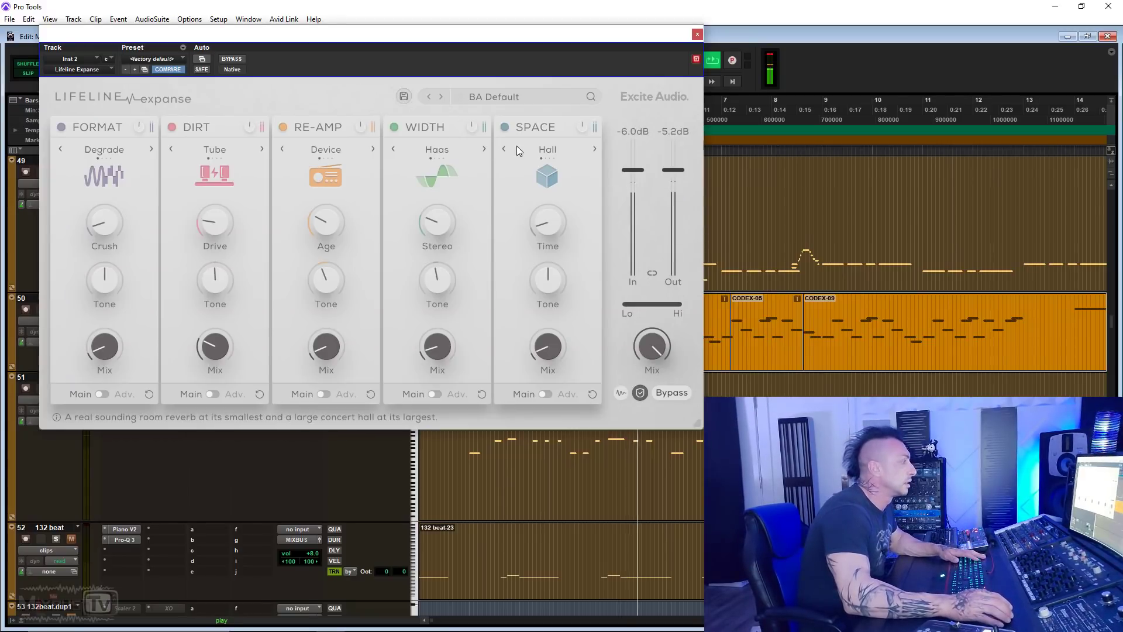
{"action": "left_click", "coordinate": [505, 97]}
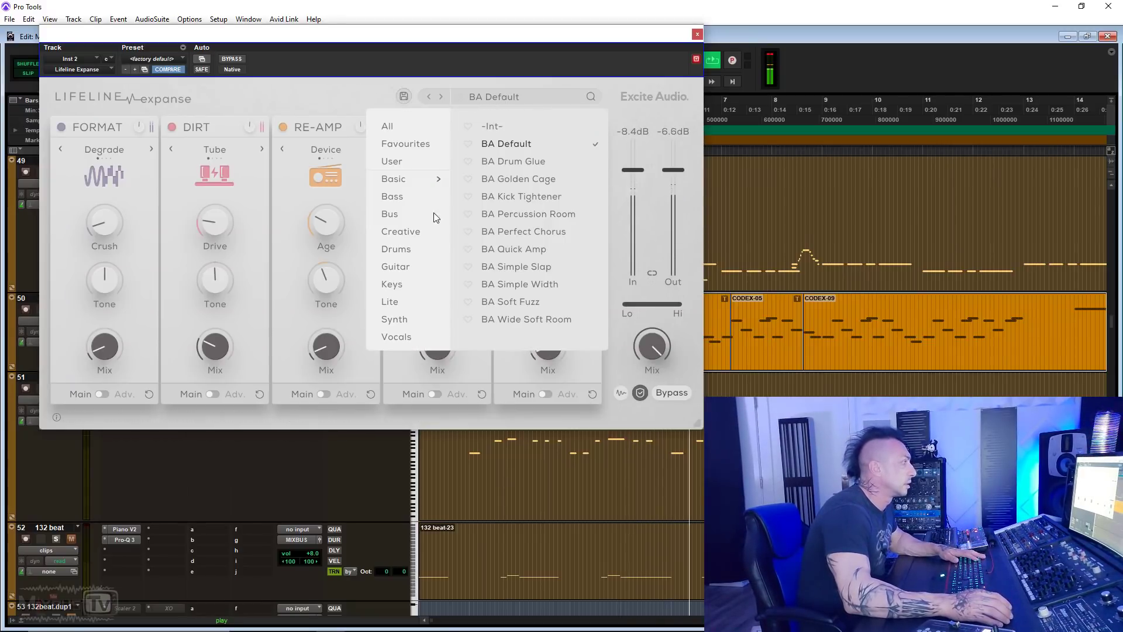
{"action": "mouse_move", "coordinate": [440, 198]}
{"action": "left_click", "coordinate": [526, 128]}
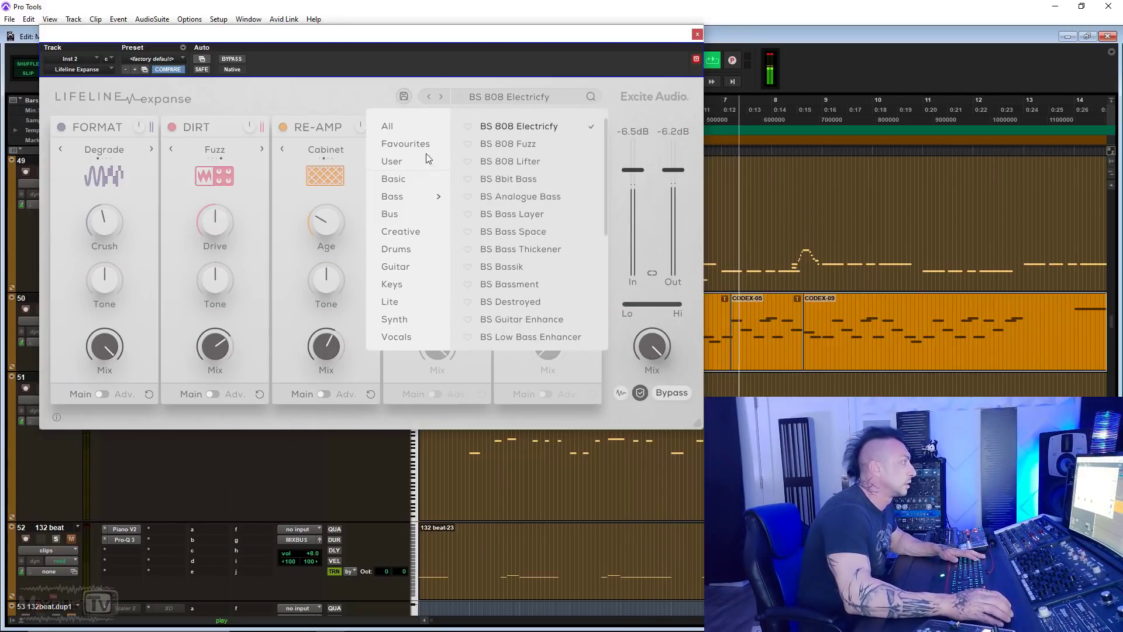
{"action": "left_click", "coordinate": [343, 89]}
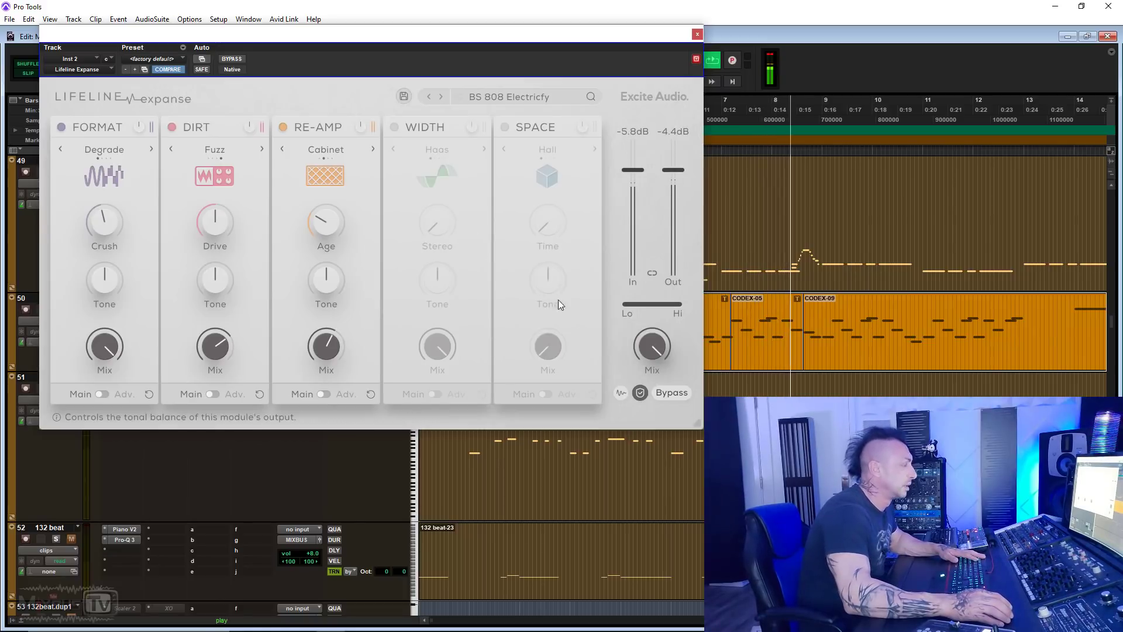
Lower the global Mix slightly and compare the BS 808 Electricfy sound against the plug-in bypass.
{"action": "left_click_drag", "start_coordinate": [658, 348], "coordinate": [652, 367]}
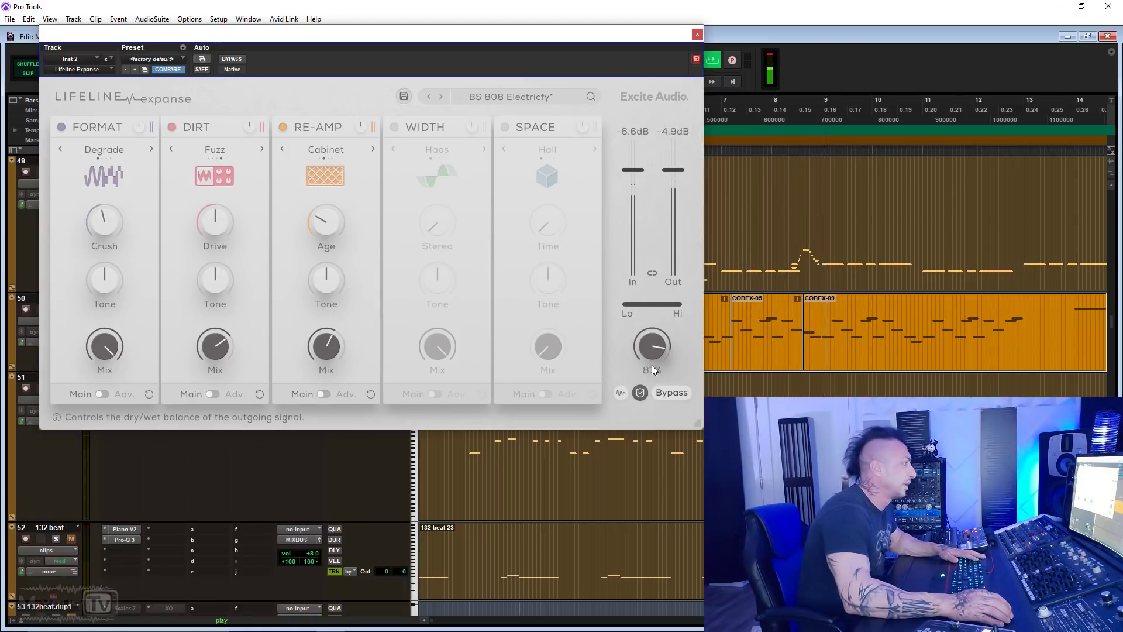
{"action": "left_click", "coordinate": [233, 60]}
{"action": "left_click", "coordinate": [232, 60]}
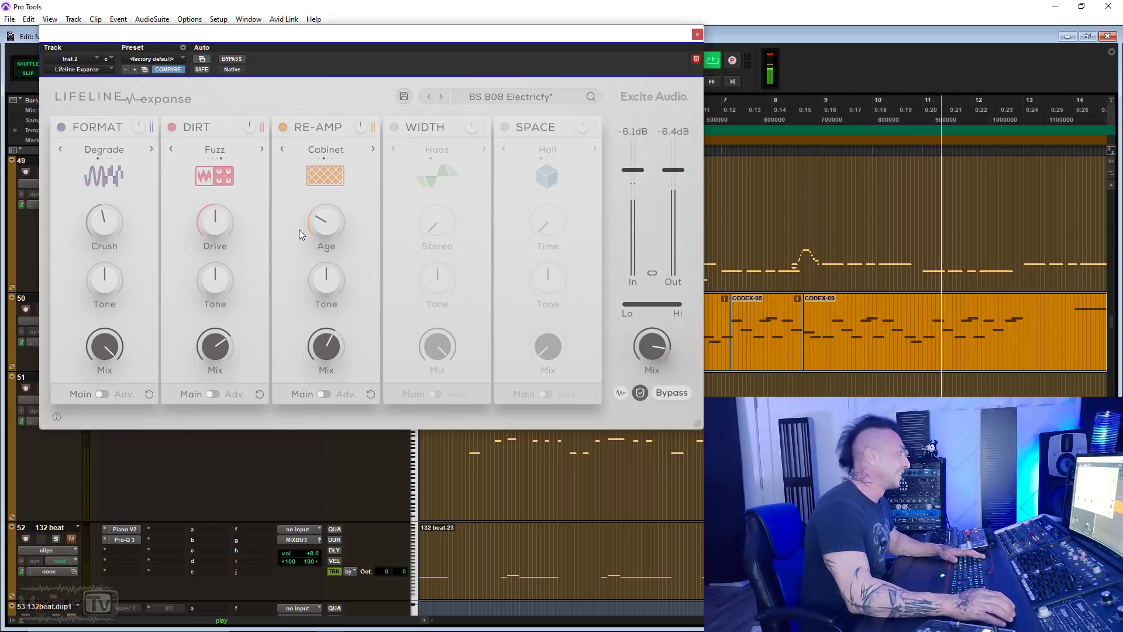
{"action": "mouse_move", "coordinate": [331, 234]}
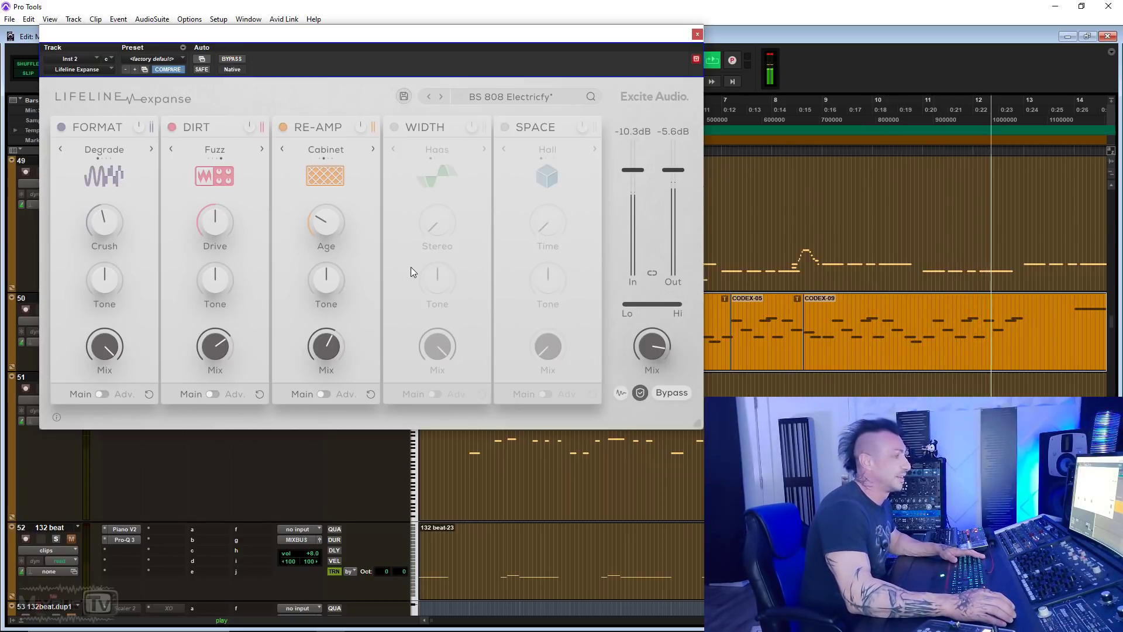
{"action": "key", "text": "space"}
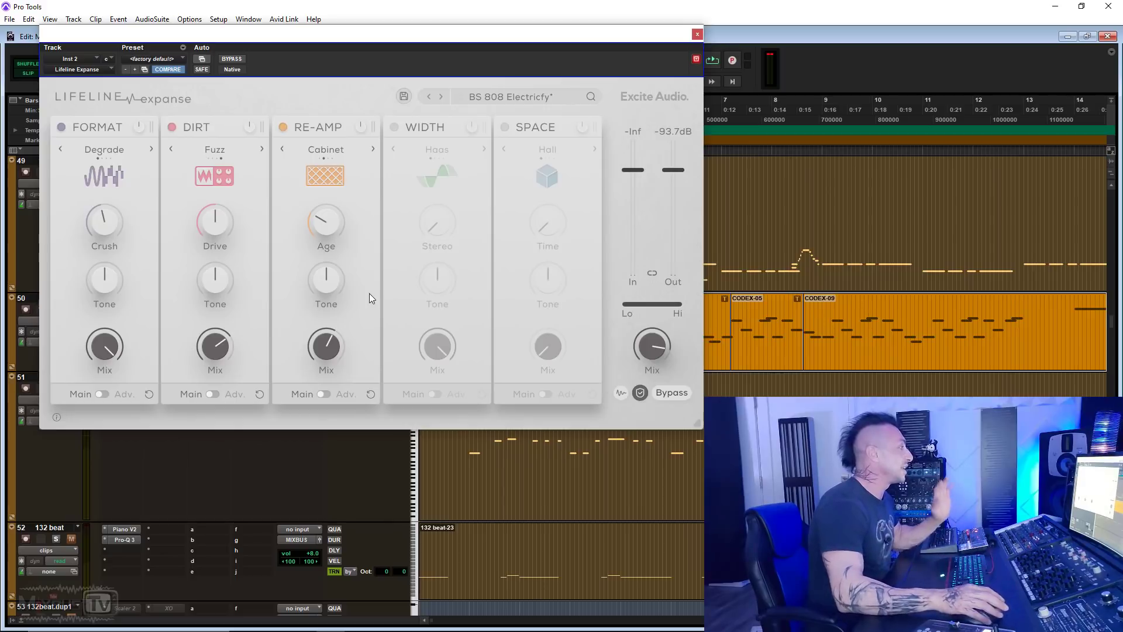
{"action": "left_click", "coordinate": [232, 60]}
{"action": "key", "text": "space"}
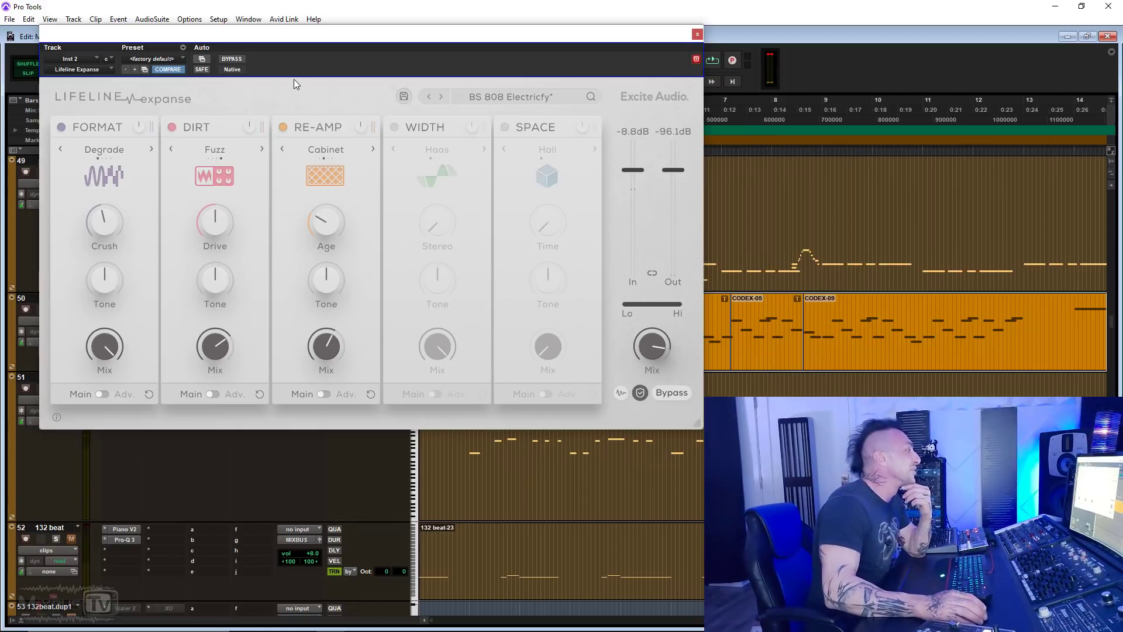
Disable RE-AMP and DIRT to audition FORMAT alone, briefly showing its advanced controls.
{"action": "left_click", "coordinate": [285, 128]}
{"action": "left_click", "coordinate": [172, 127]}
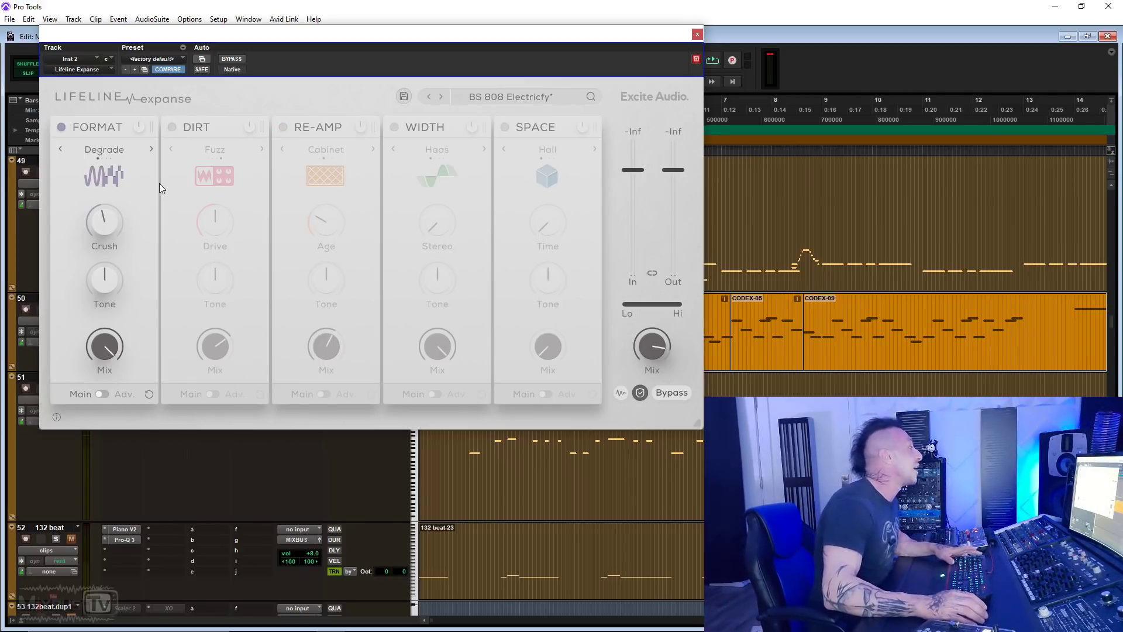
{"action": "key", "text": "space"}
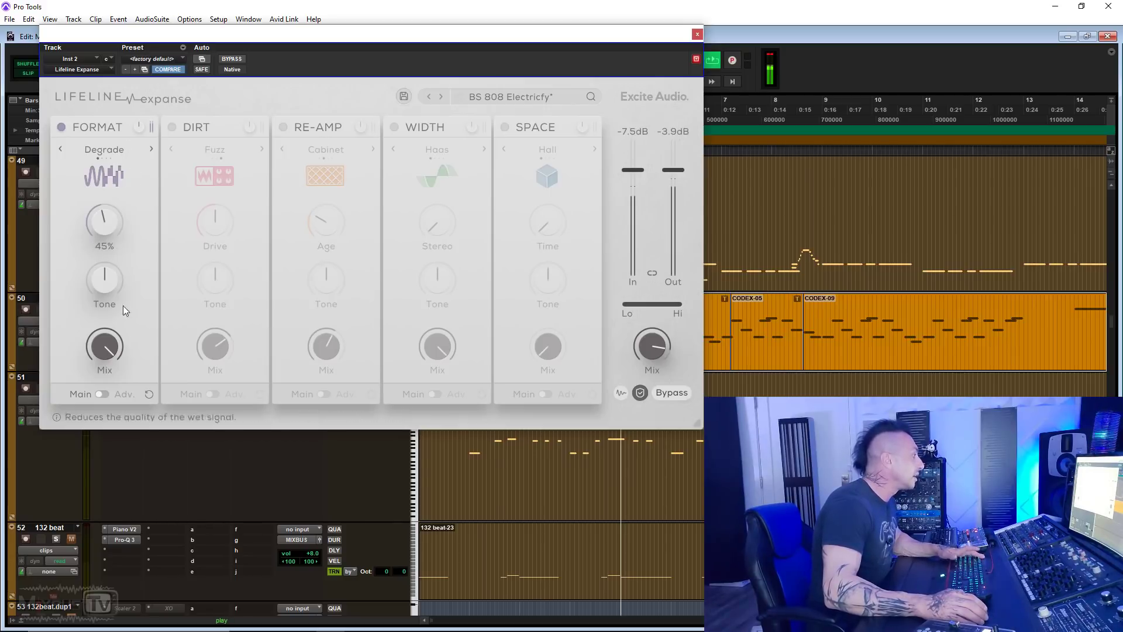
{"action": "left_click", "coordinate": [110, 392]}
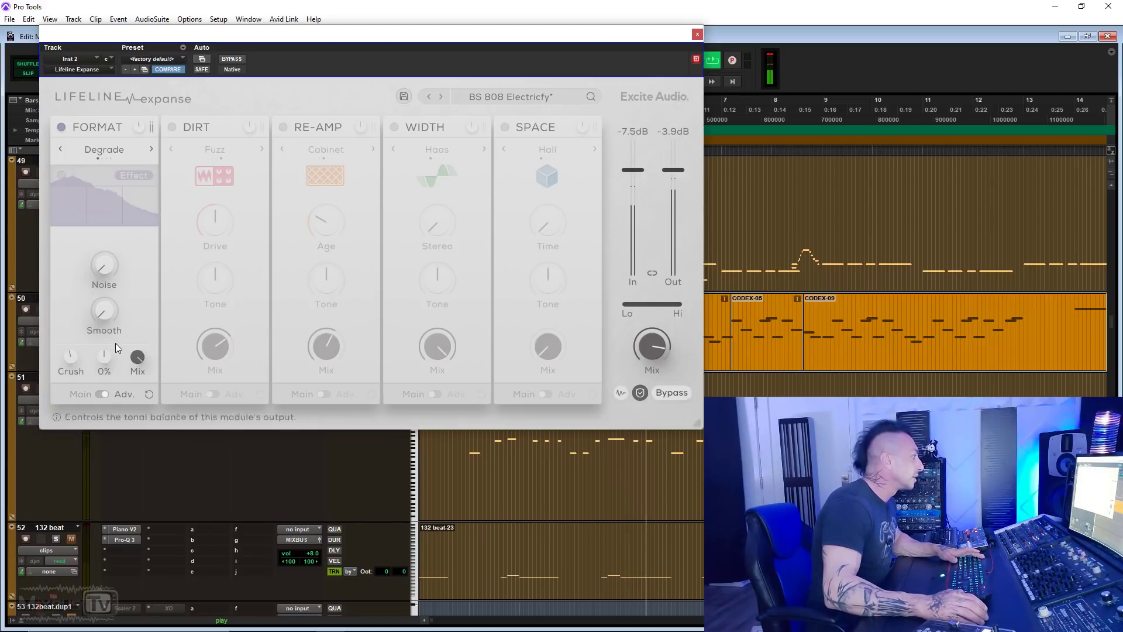
{"action": "key", "text": "space"}
{"action": "left_click", "coordinate": [104, 395]}
Enable DIRT and disable FORMAT to audition the Fuzz alone, and check its advanced controls.
{"action": "left_click", "coordinate": [172, 127]}
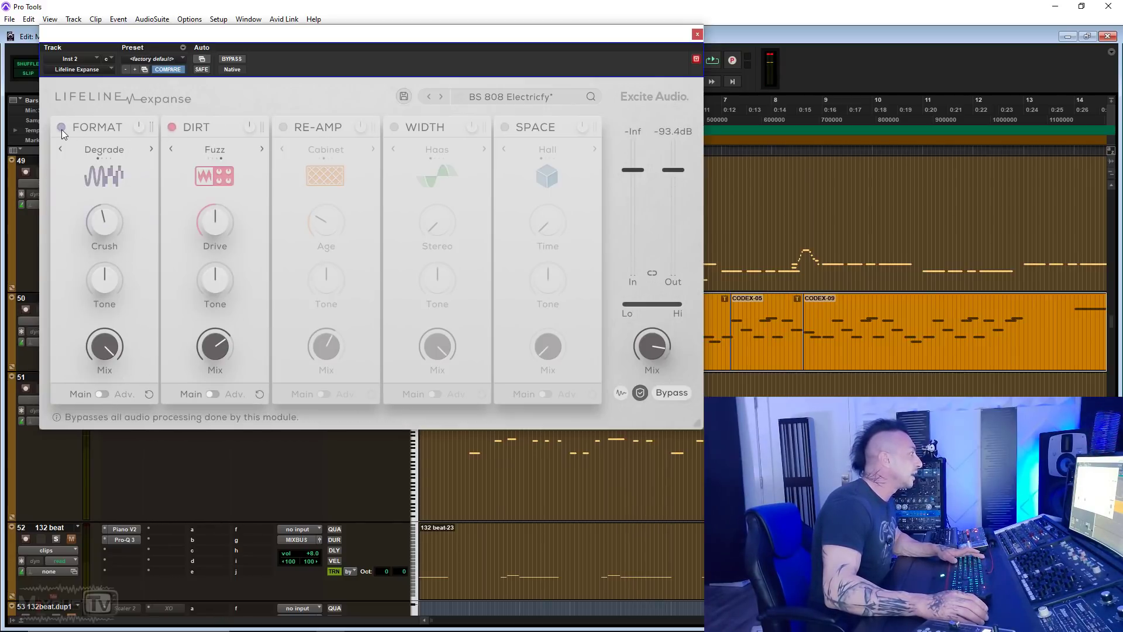
{"action": "left_click", "coordinate": [61, 128]}
{"action": "key", "text": "space"}
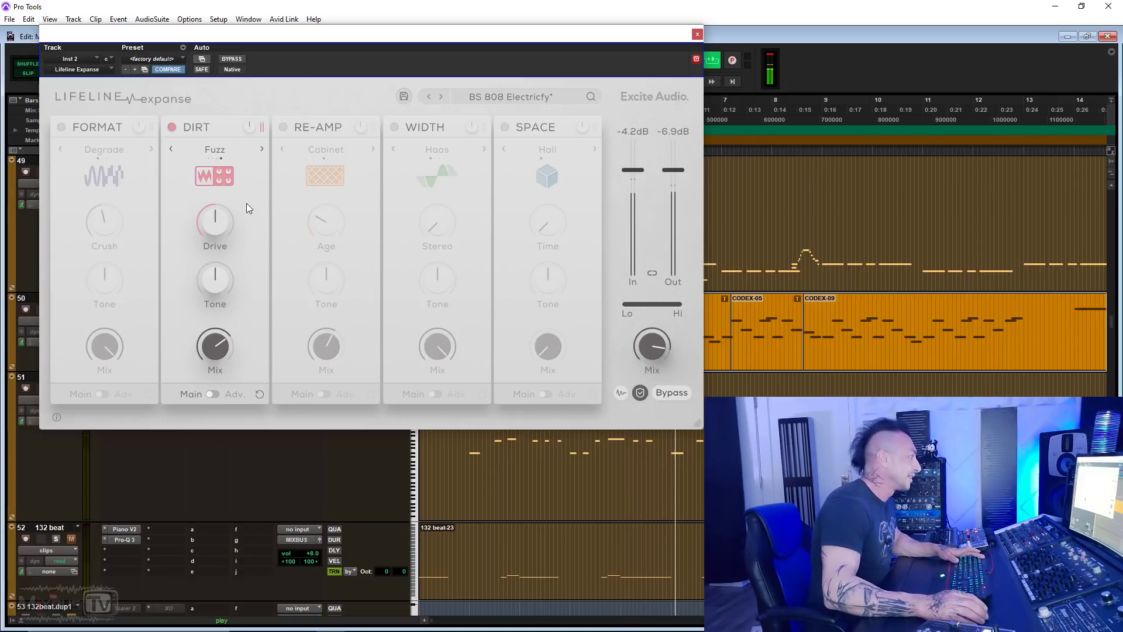
{"action": "key", "text": "space"}
{"action": "left_click", "coordinate": [213, 395]}
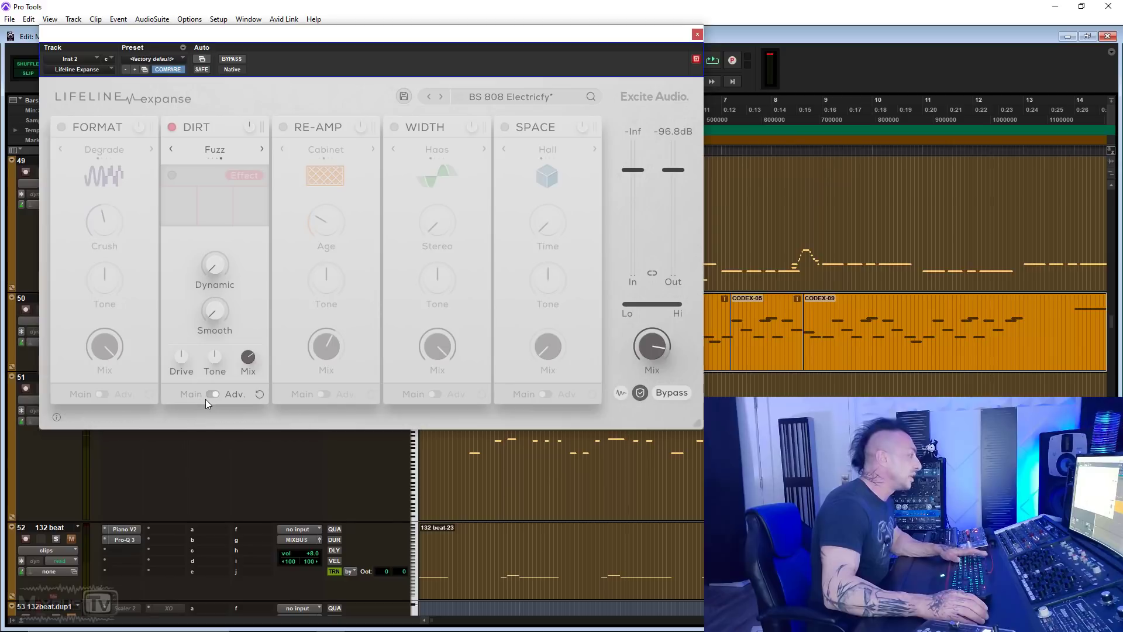
{"action": "left_click", "coordinate": [212, 394]}
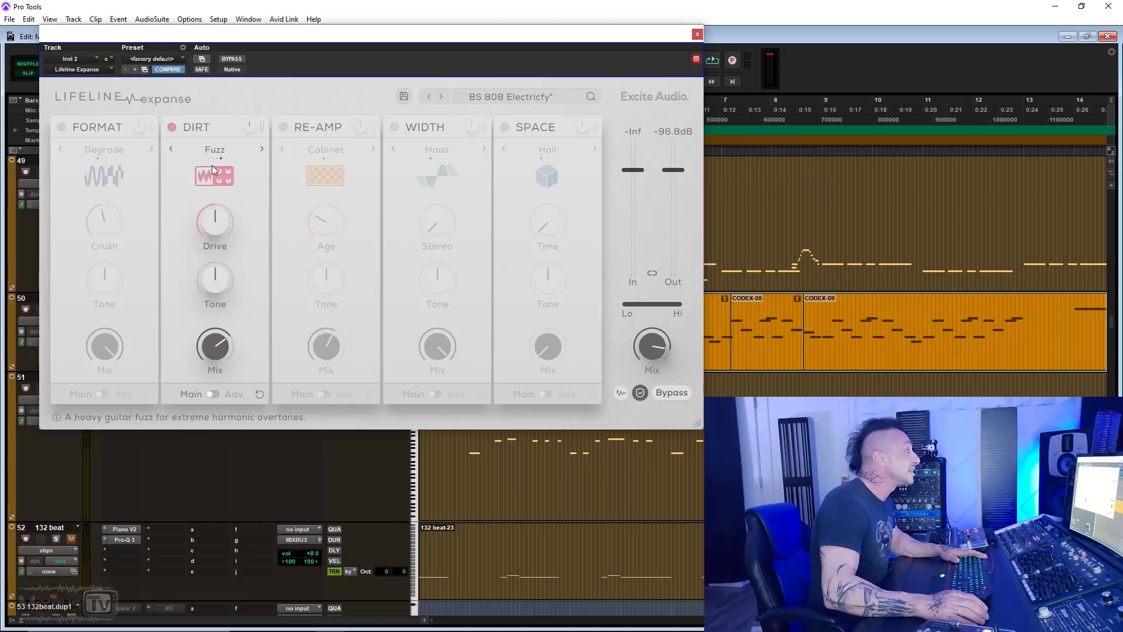
Re-enable RE-AMP and FORMAT alongside DIRT, and audition the chain with RE-AMP's Mix lowered.
{"action": "left_click", "coordinate": [285, 128]}
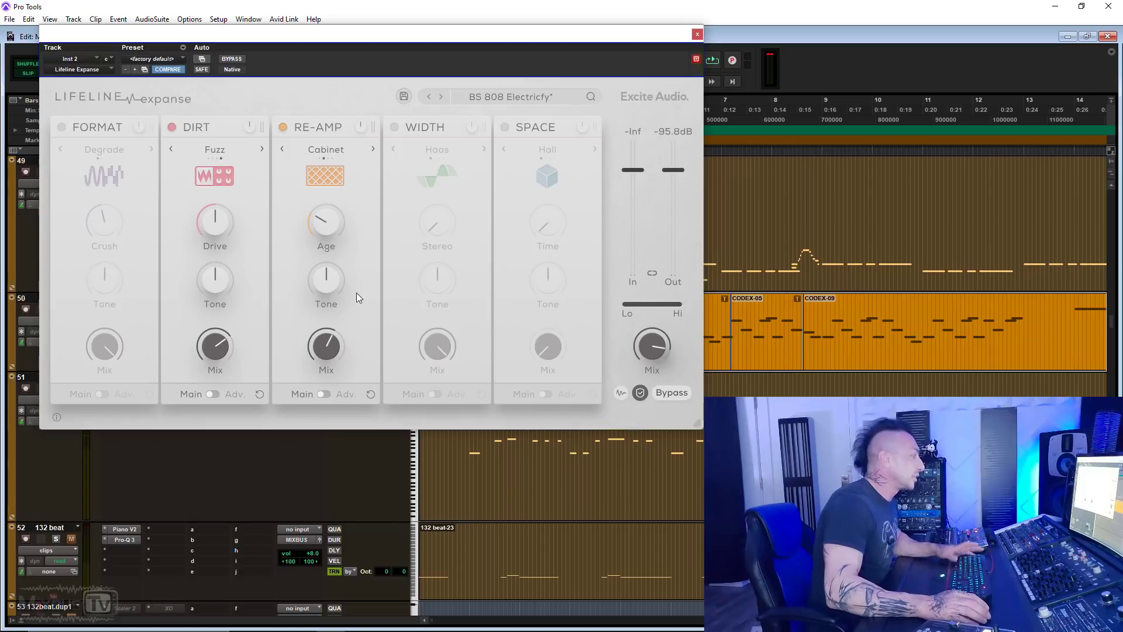
{"action": "key", "text": "space"}
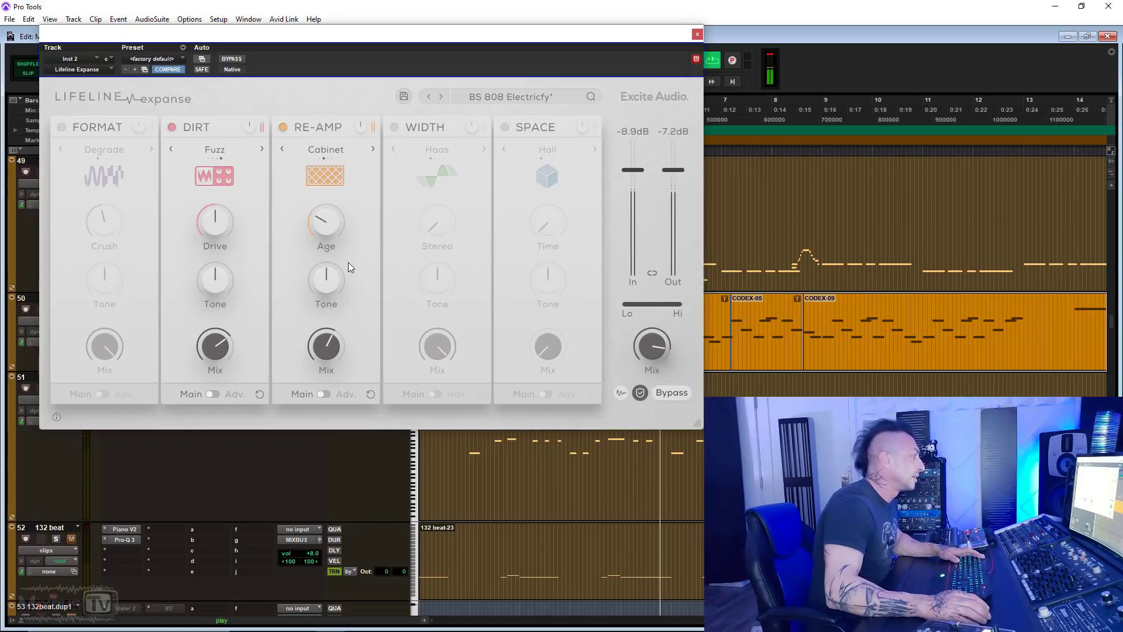
{"action": "left_click", "coordinate": [63, 133]}
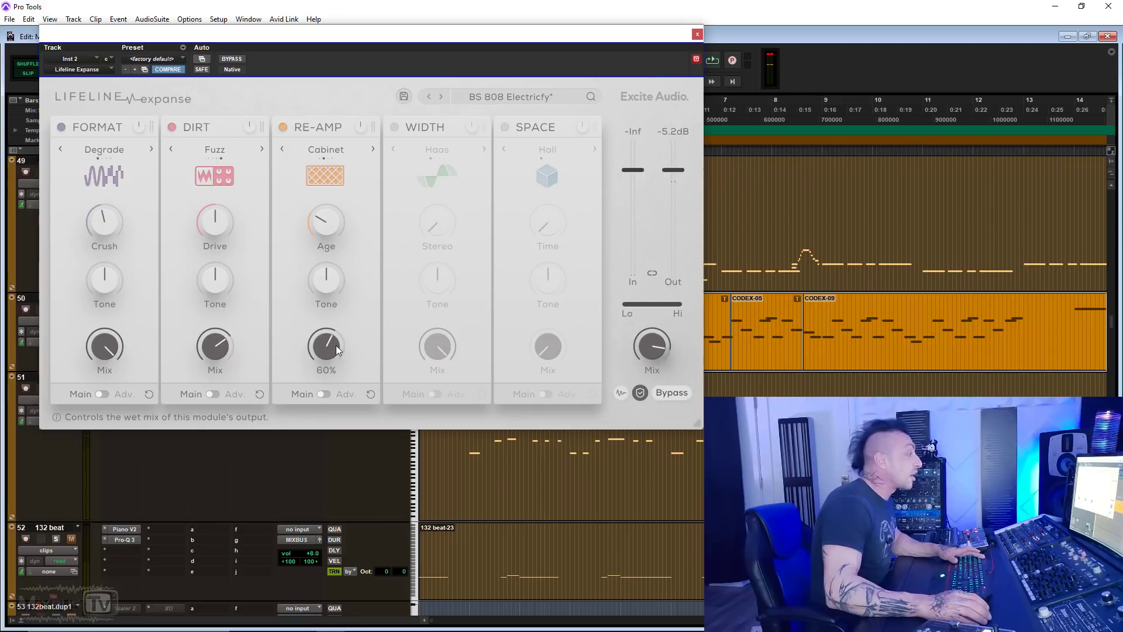
{"action": "left_click_drag", "start_coordinate": [336, 345], "coordinate": [330, 415]}
{"action": "key", "text": "space"}
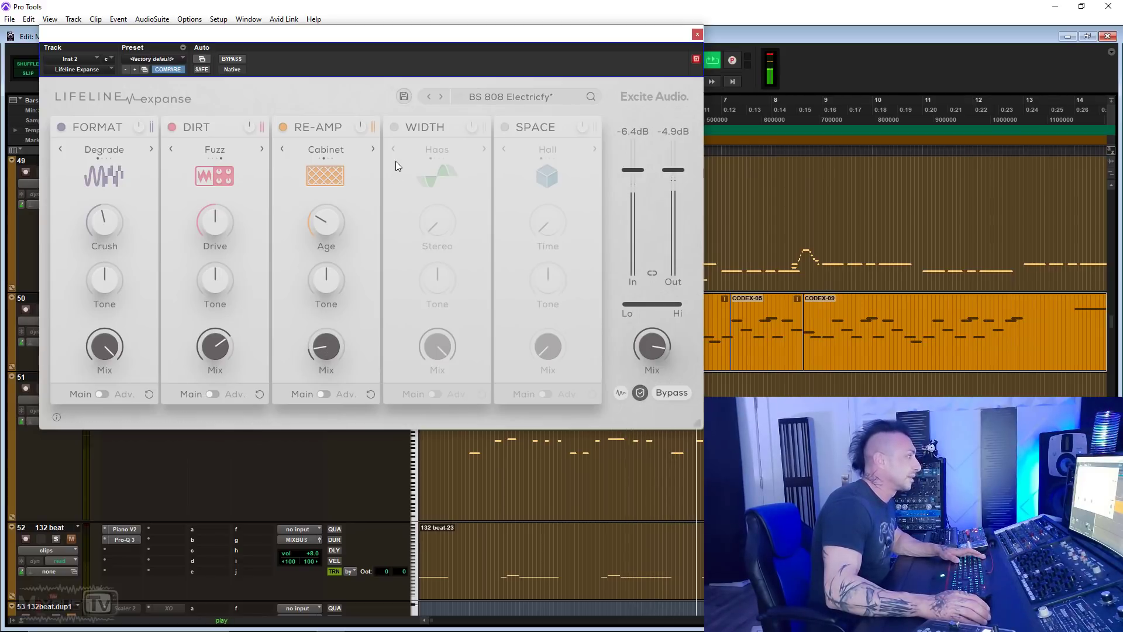
{"action": "key", "text": "space"}
Audition the BS 808 Fuzz and BS 808 Lifter presets, comparing BS 808 Lifter against the plug-in bypass.
{"action": "left_click", "coordinate": [500, 97]}
{"action": "left_click", "coordinate": [500, 98]}
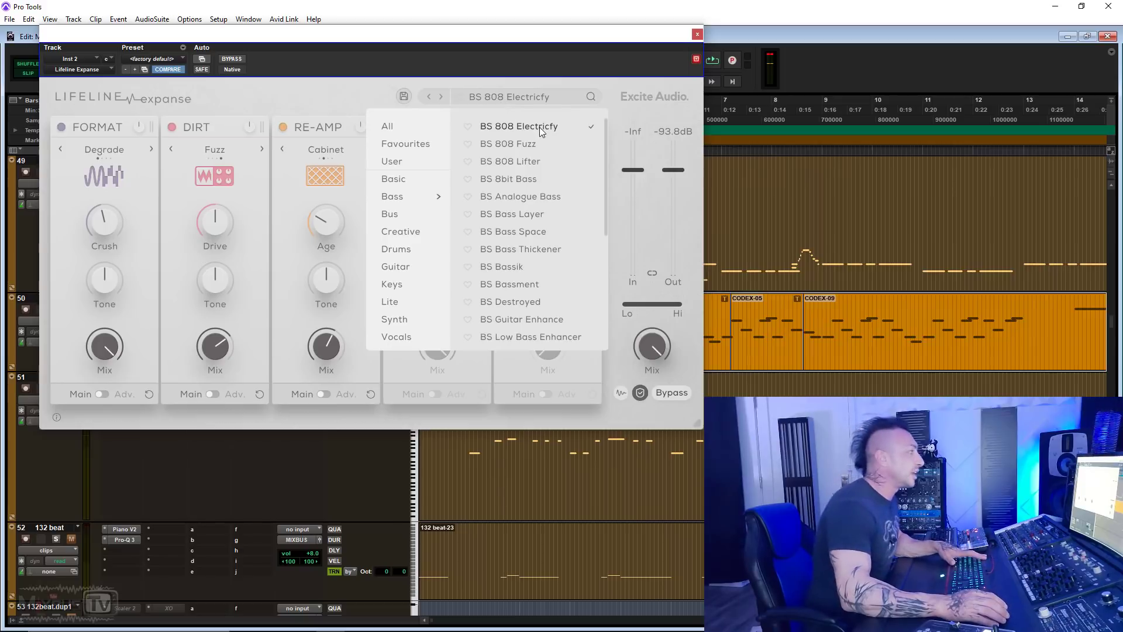
{"action": "left_click", "coordinate": [523, 145]}
{"action": "key", "text": "space"}
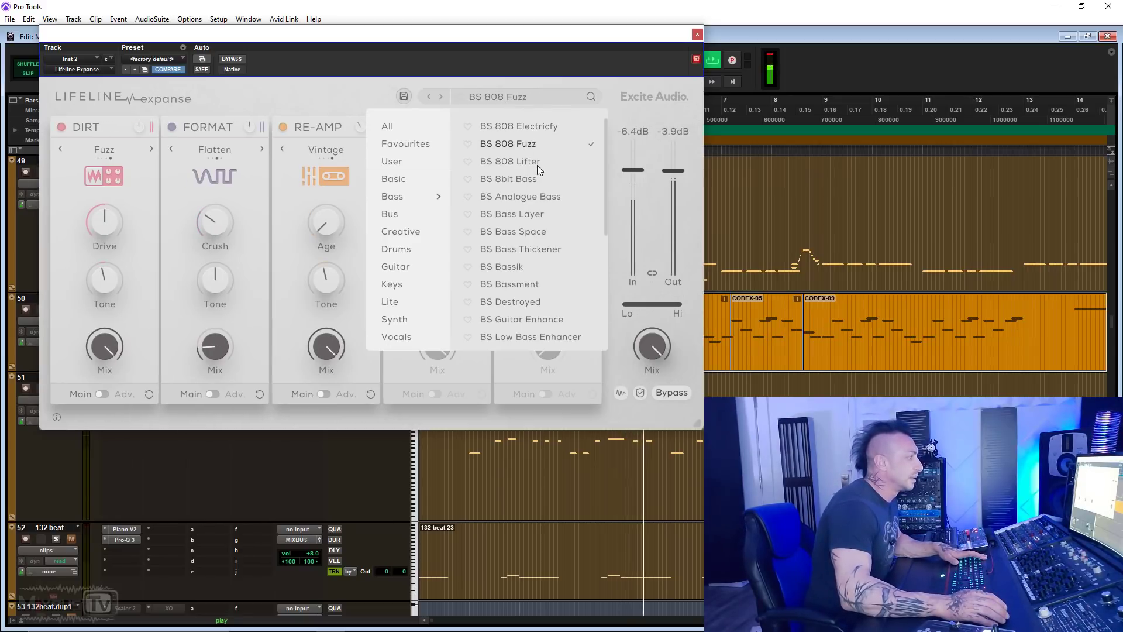
{"action": "left_click", "coordinate": [536, 165]}
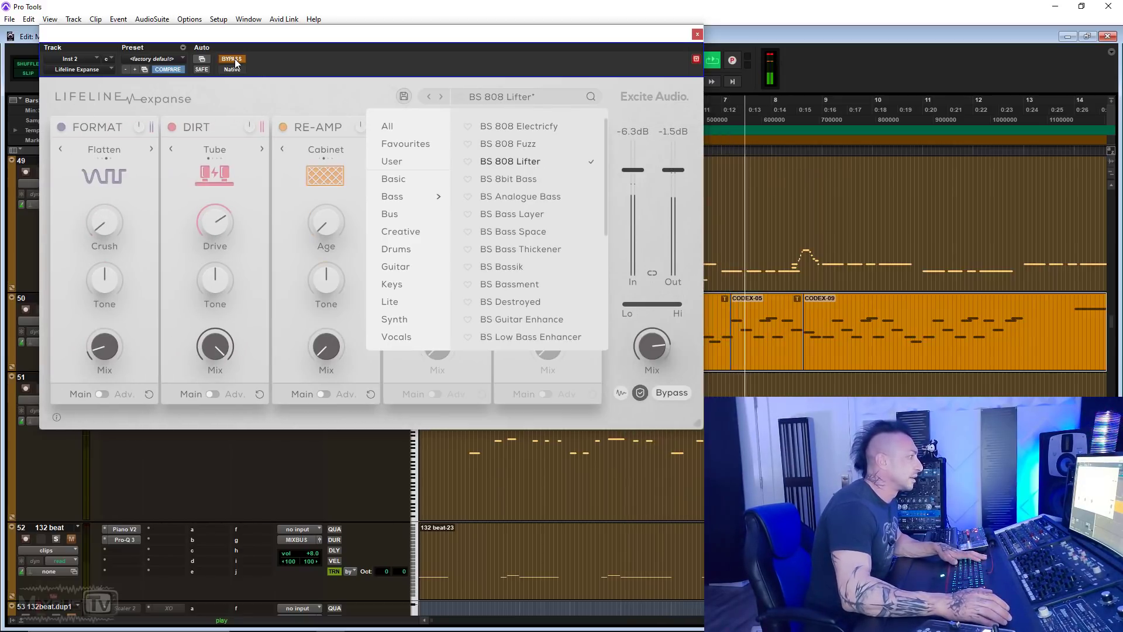
{"action": "left_click", "coordinate": [235, 59]}
{"action": "left_click", "coordinate": [234, 60]}
Audition the presets BS 8bit Bass, BS Analogue Bass, BS Bass Layer, BS Bass Space and BS Bass Thickener.
{"action": "left_click", "coordinate": [517, 178]}
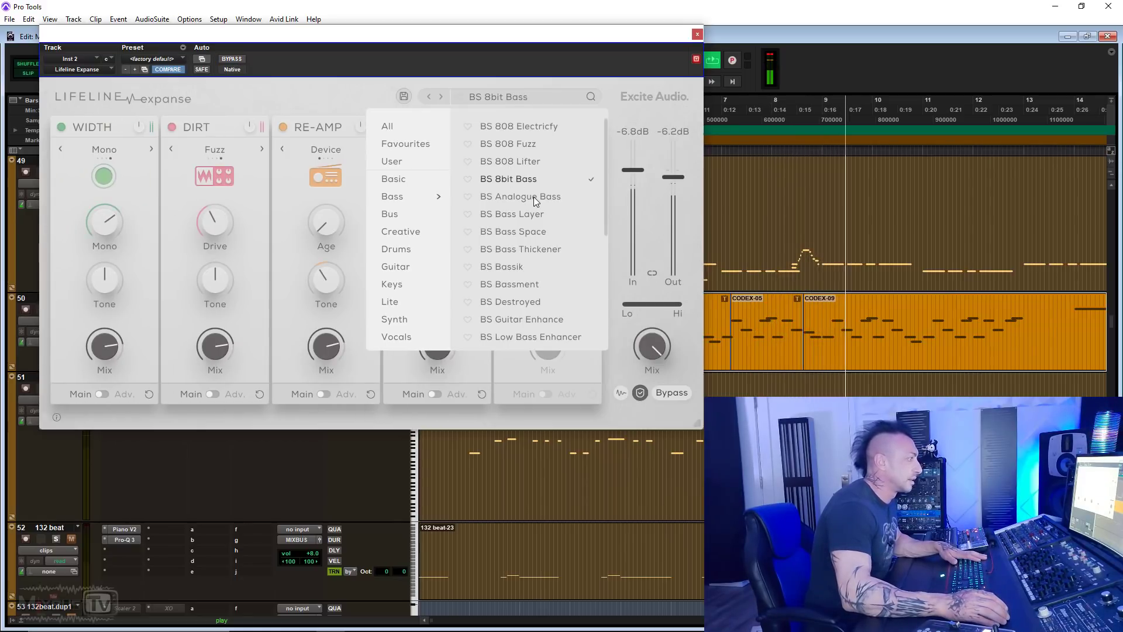
{"action": "left_click", "coordinate": [534, 197]}
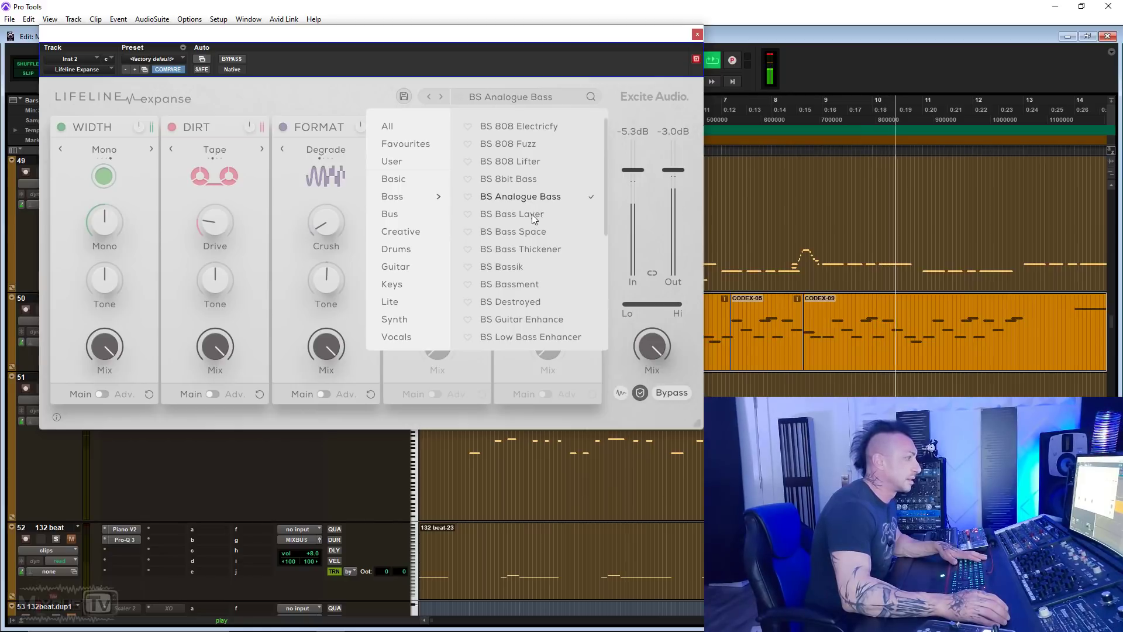
{"action": "left_click", "coordinate": [532, 214]}
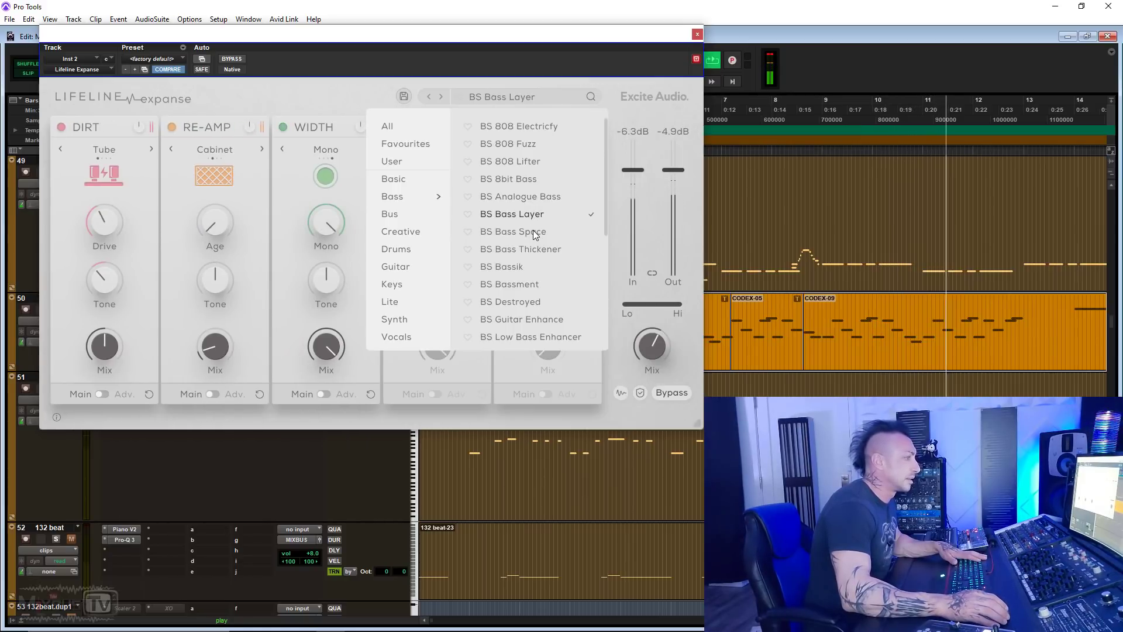
{"action": "left_click", "coordinate": [532, 231]}
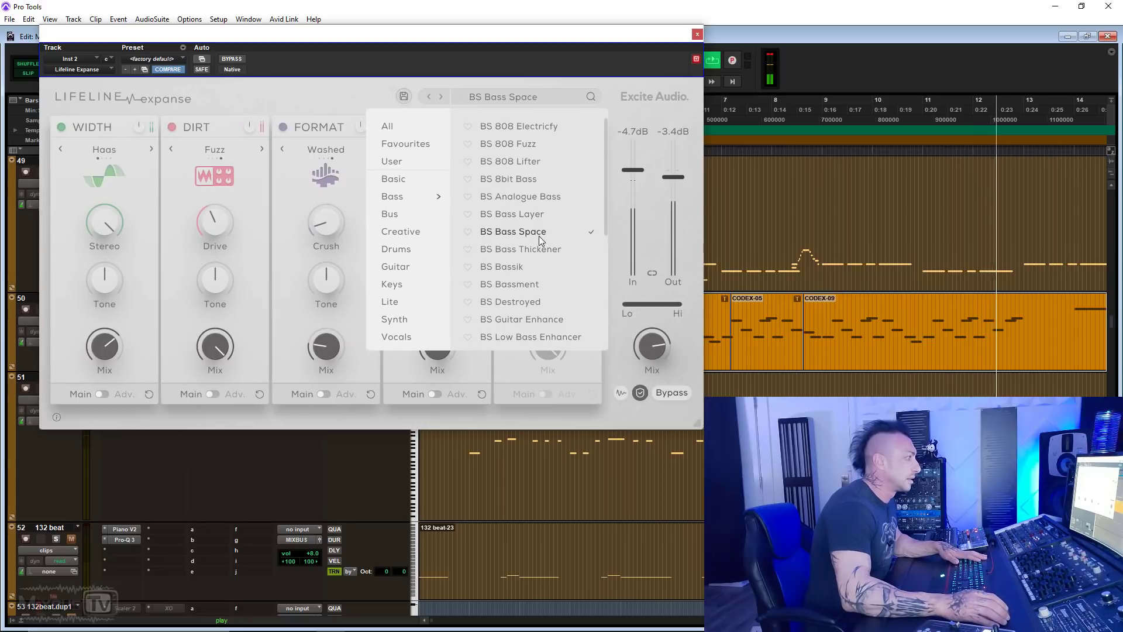
{"action": "left_click", "coordinate": [538, 251]}
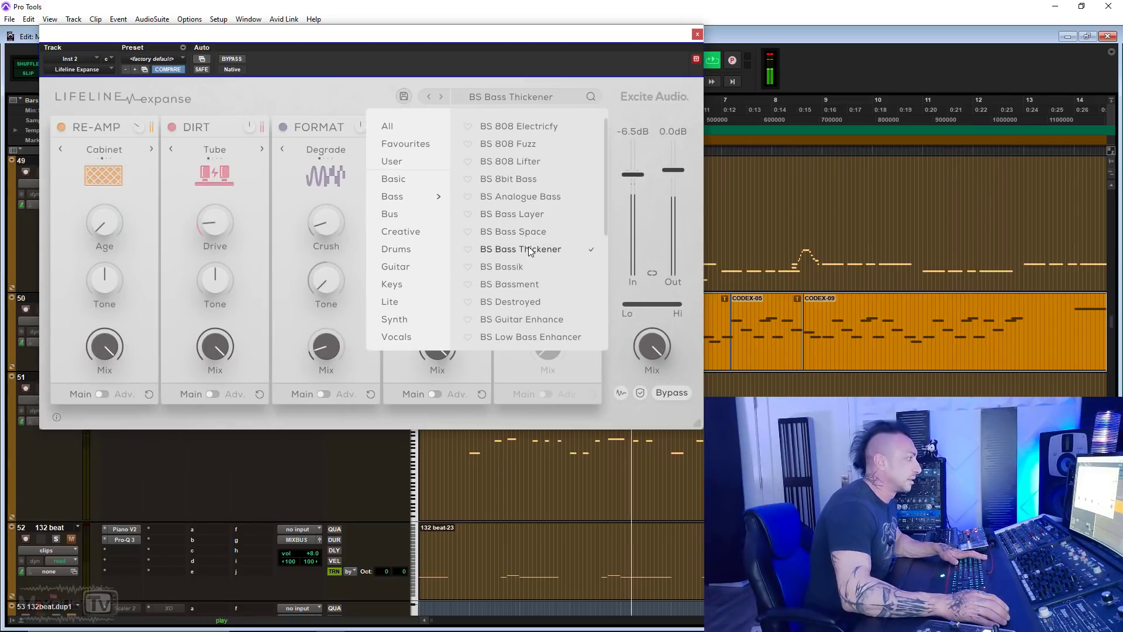
Audition BS Bassment, BS Destroyed, BS Guitar Enhance and BS Low Bass Enhancer, and return to BS Bassment.
{"action": "left_click", "coordinate": [513, 287]}
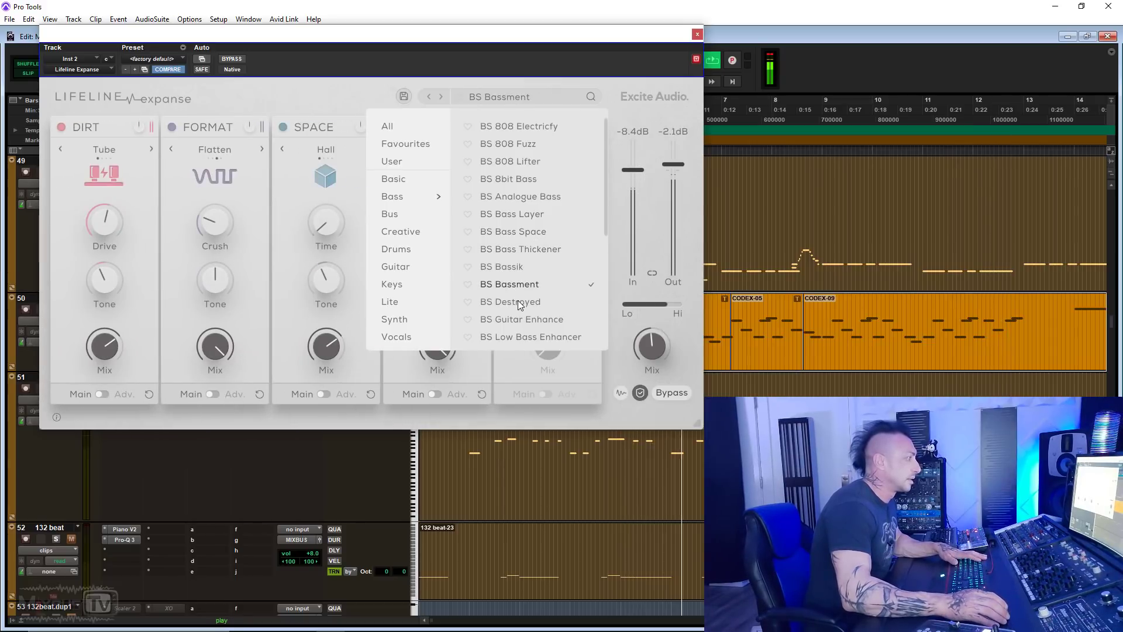
{"action": "left_click", "coordinate": [520, 303]}
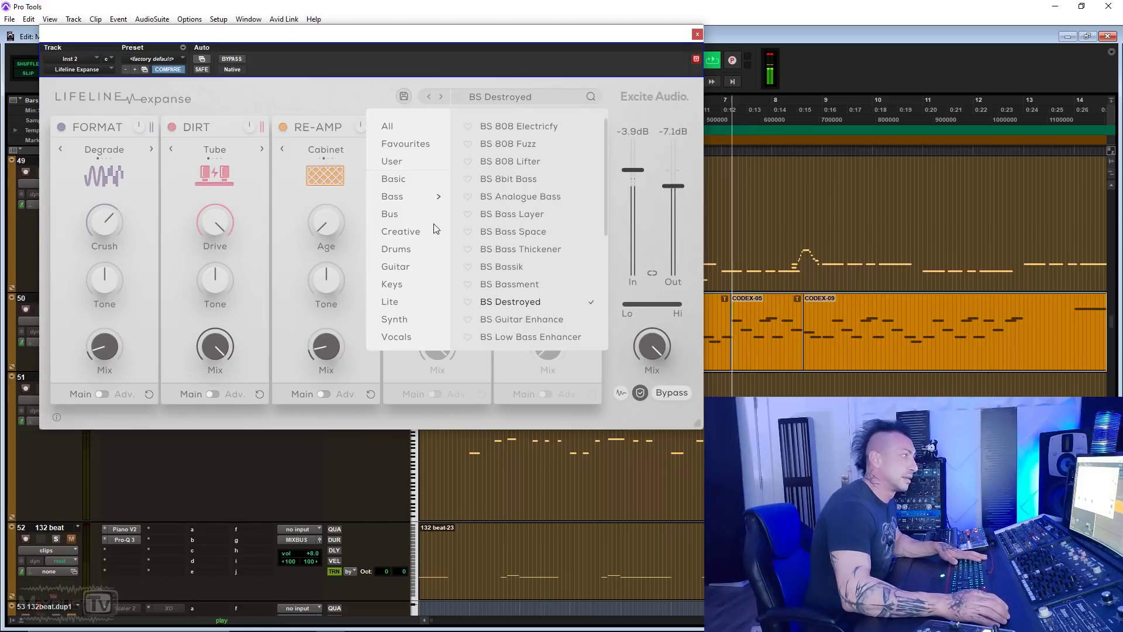
{"action": "left_click", "coordinate": [529, 319]}
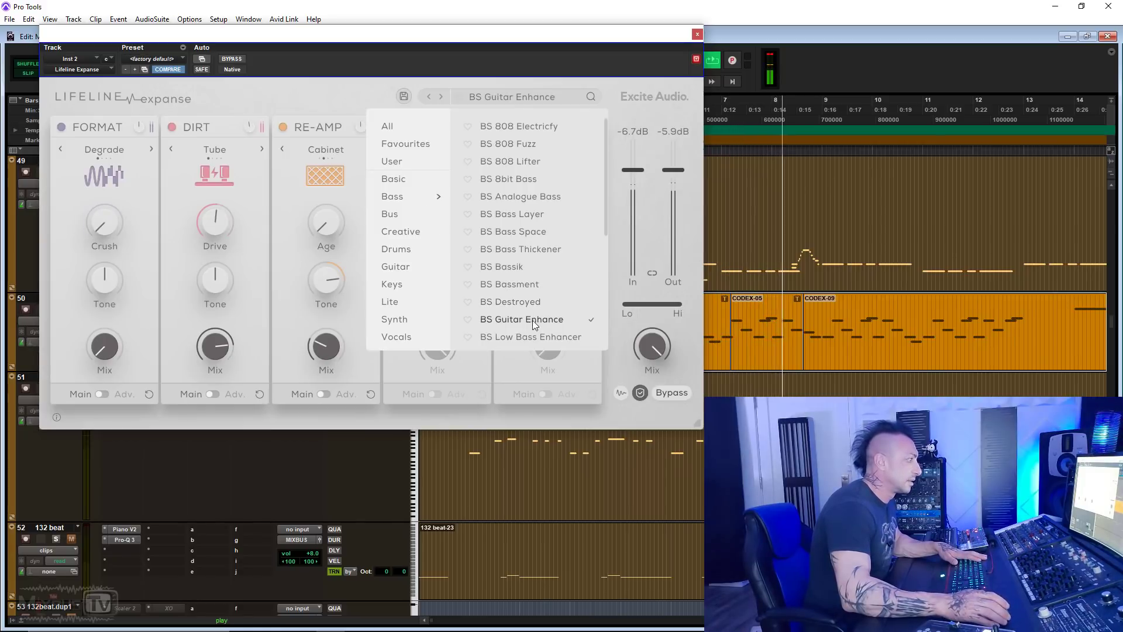
{"action": "left_click", "coordinate": [535, 338]}
{"action": "left_click", "coordinate": [527, 284]}
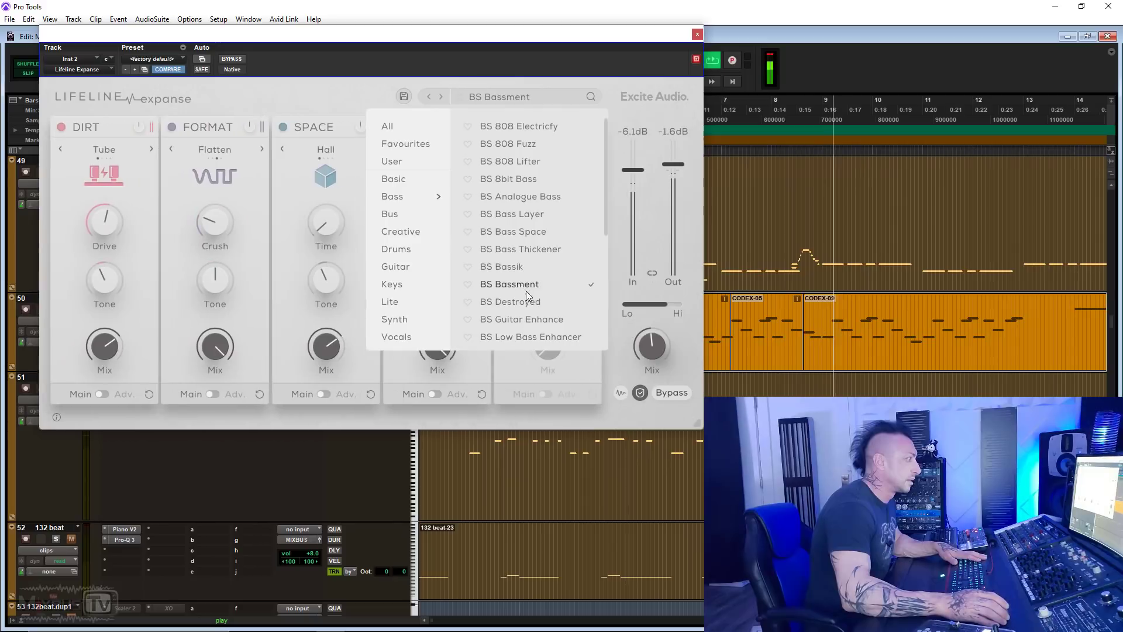
Load the BS Destroyed preset on the bass instrument track and open the Drums preset category.
{"action": "left_click", "coordinate": [524, 303]}
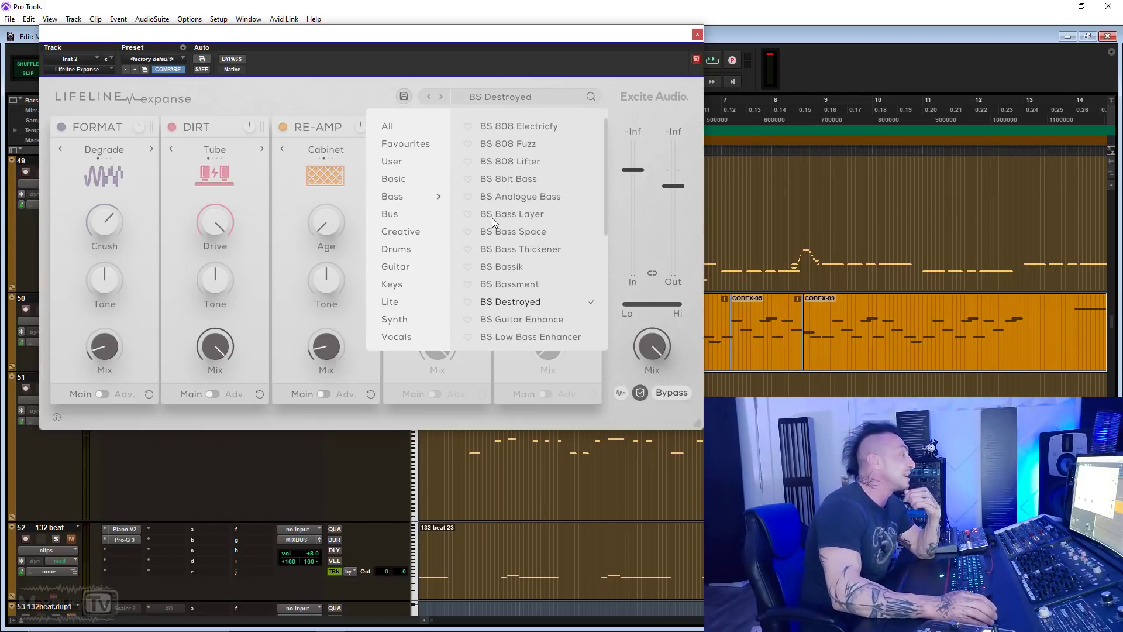
{"action": "left_click", "coordinate": [400, 250]}
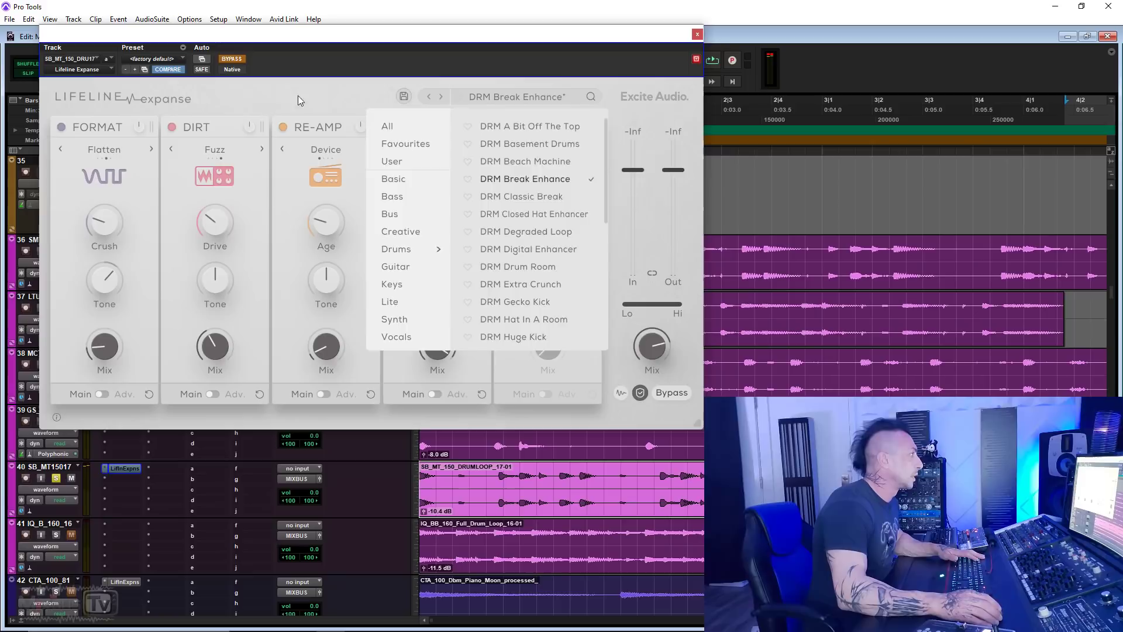
Audition DRM Basement Drums on the soloed drum loop track and compare it against the plug-in bypass.
{"action": "left_click", "coordinate": [297, 96]}
{"action": "left_click", "coordinate": [525, 99]}
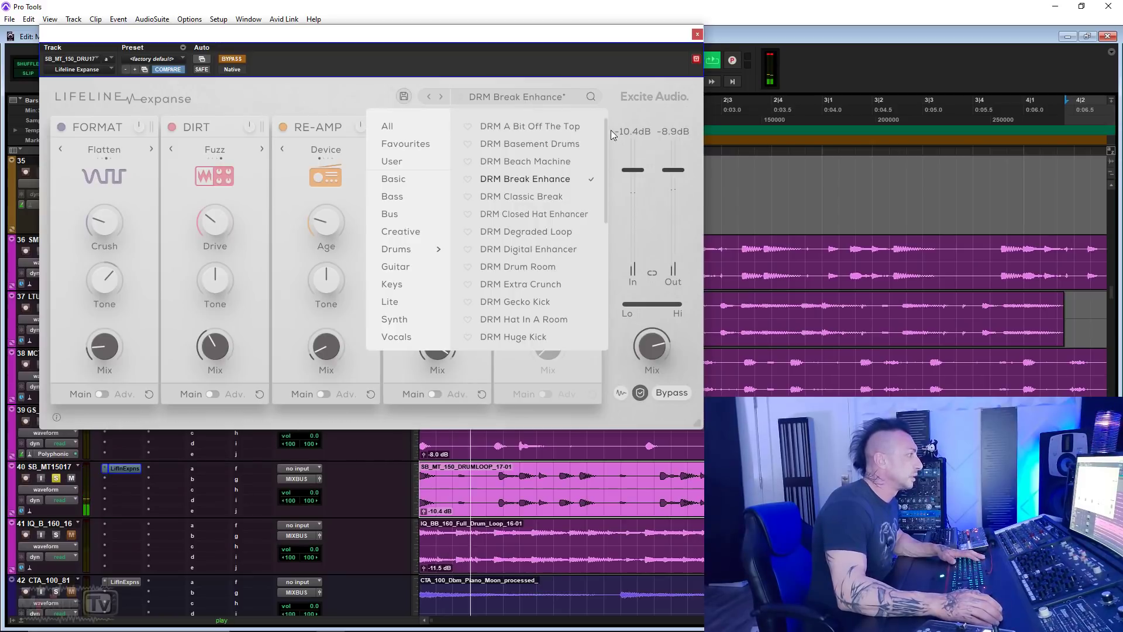
{"action": "left_click", "coordinate": [552, 145]}
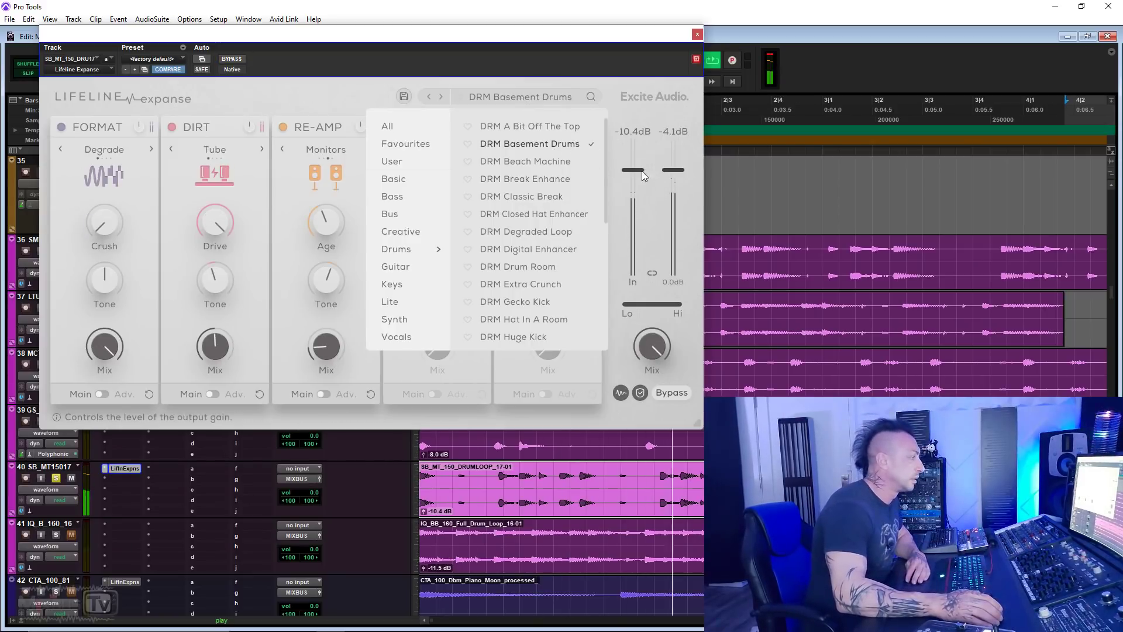
{"action": "key", "text": "space"}
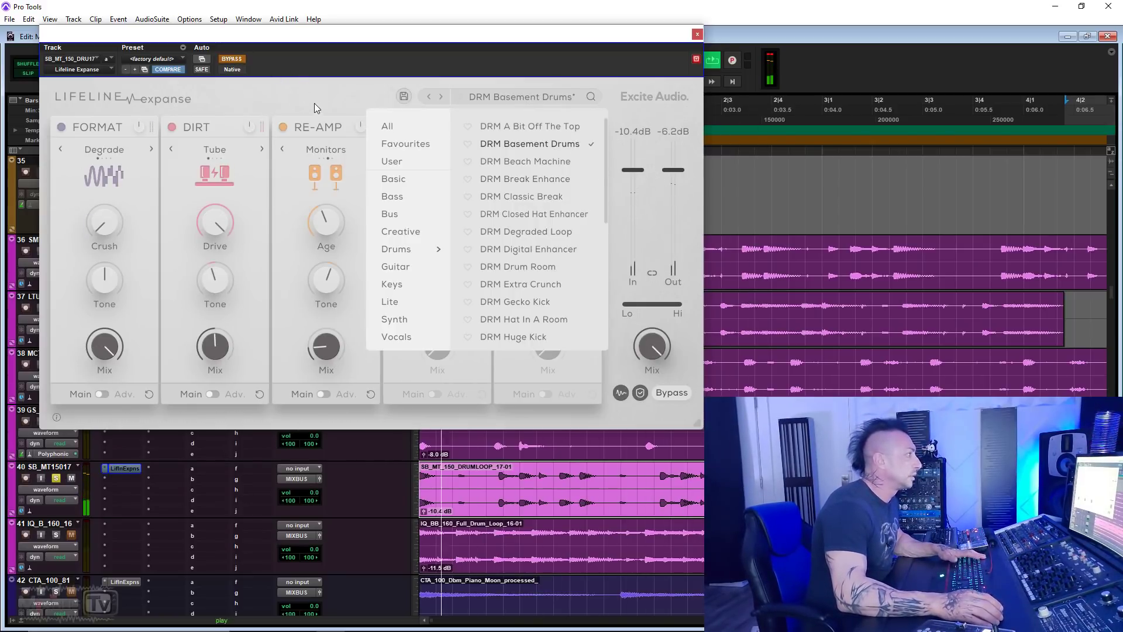
{"action": "left_click", "coordinate": [314, 102]}
{"action": "key", "text": "space"}
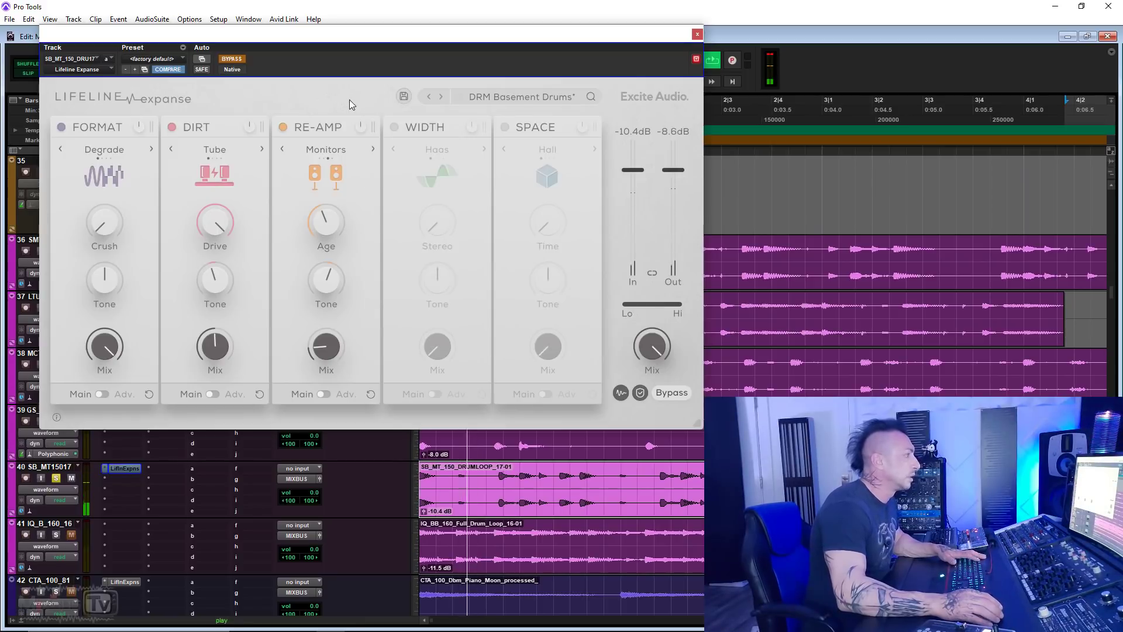
Audition the DRM Beach Machine preset on the drum loop and return to DRM Basement Drums.
{"action": "left_click", "coordinate": [514, 96]}
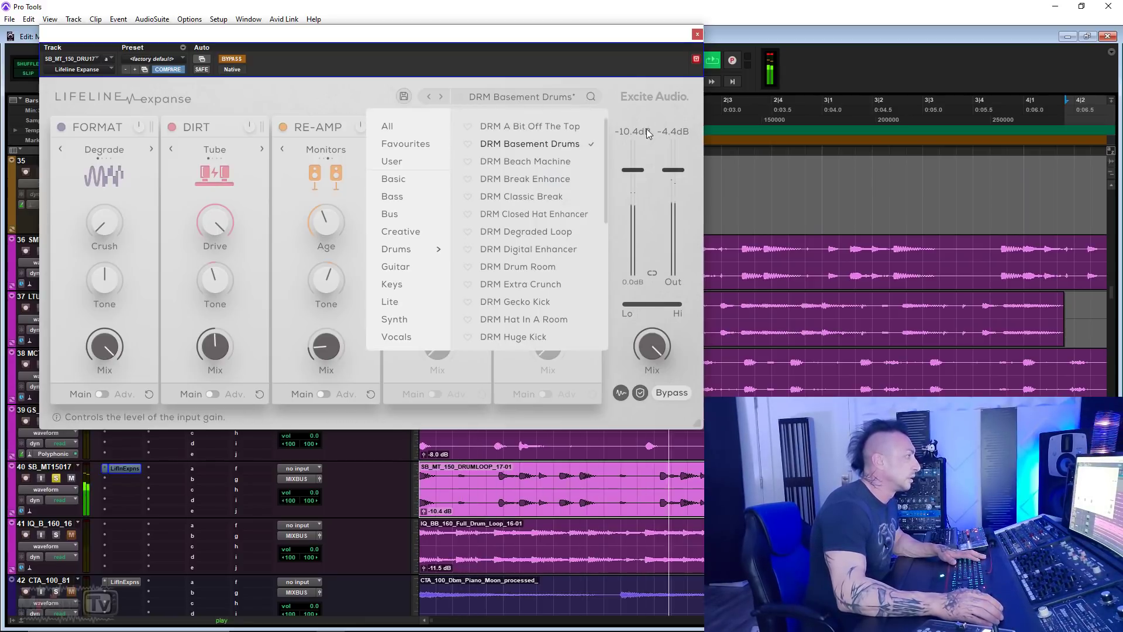
{"action": "left_click", "coordinate": [560, 163]}
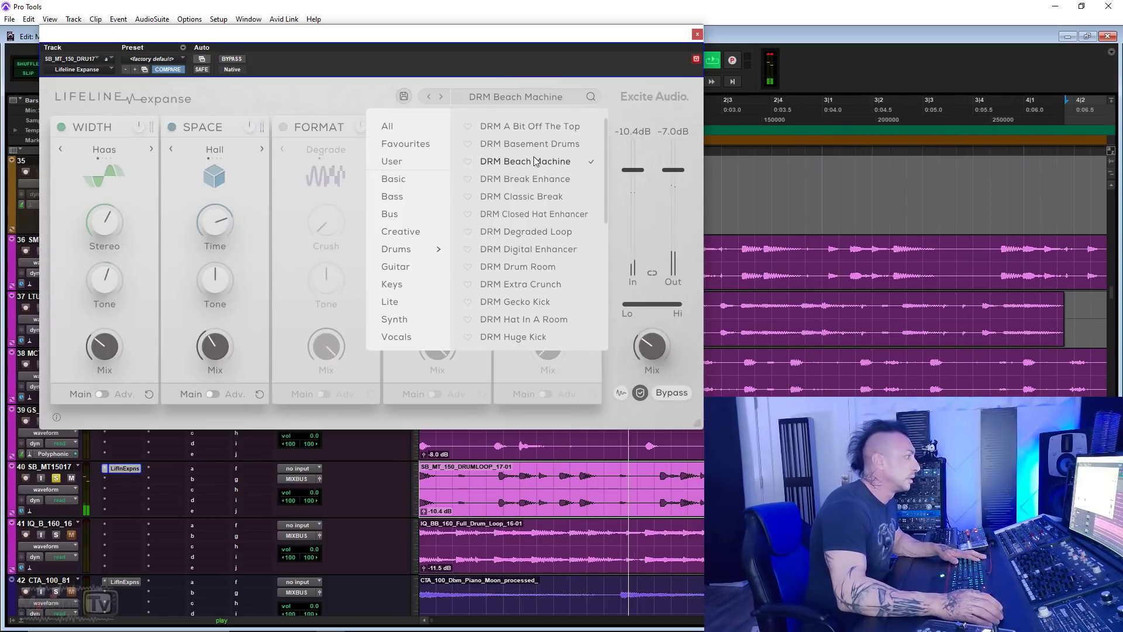
{"action": "key", "text": "space"}
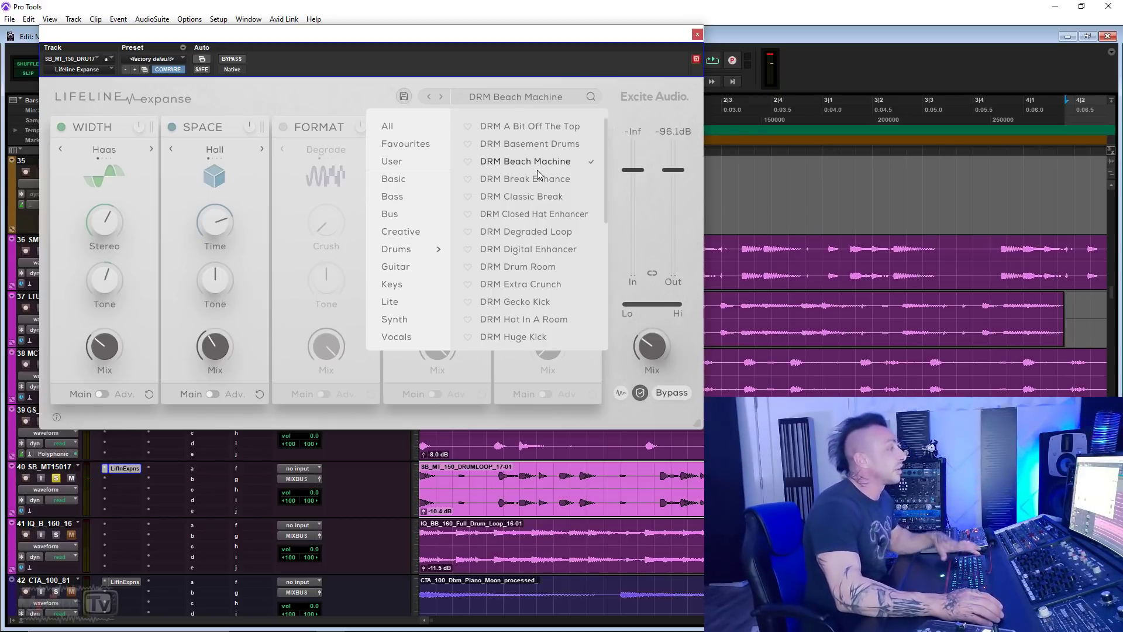
{"action": "left_click", "coordinate": [539, 143]}
{"action": "key", "text": "space"}
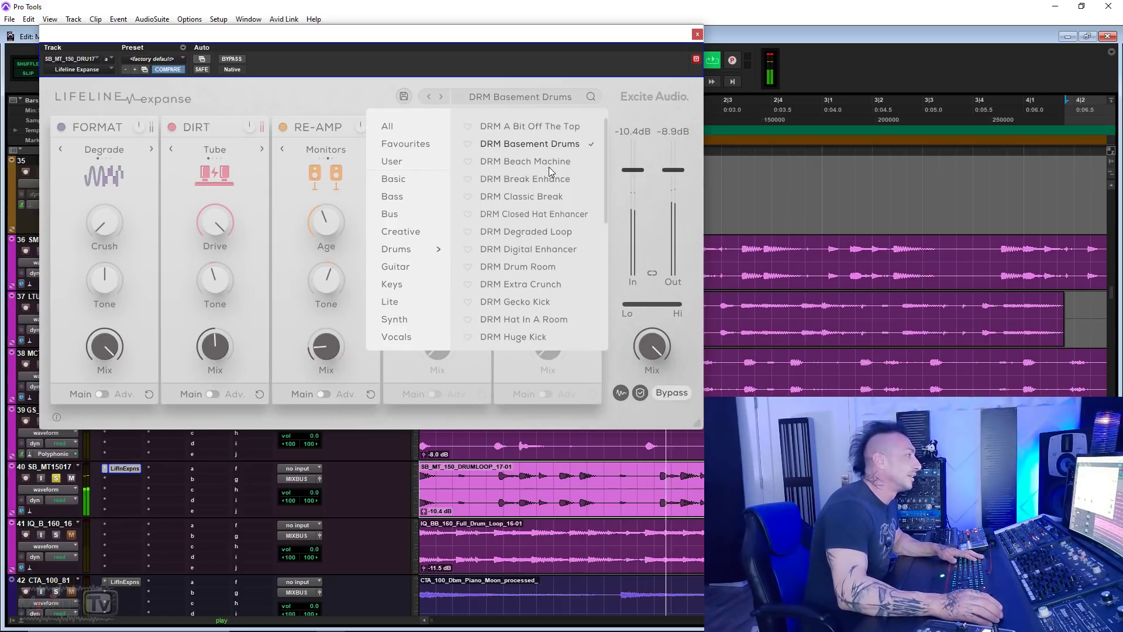
Audition DRM Break Enhance, DRM Classic Break, DRM Closed Hat Enhancer, DRM Degraded Loop and DRM Digital Enhancer on the drum loop.
{"action": "left_click", "coordinate": [547, 180]}
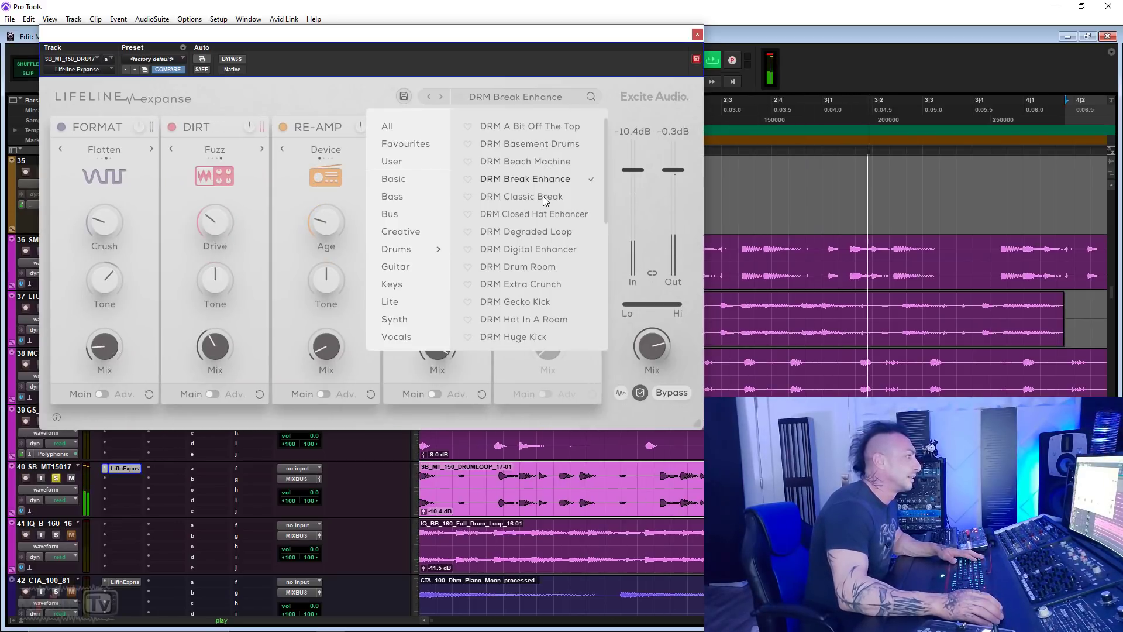
{"action": "left_click", "coordinate": [541, 197]}
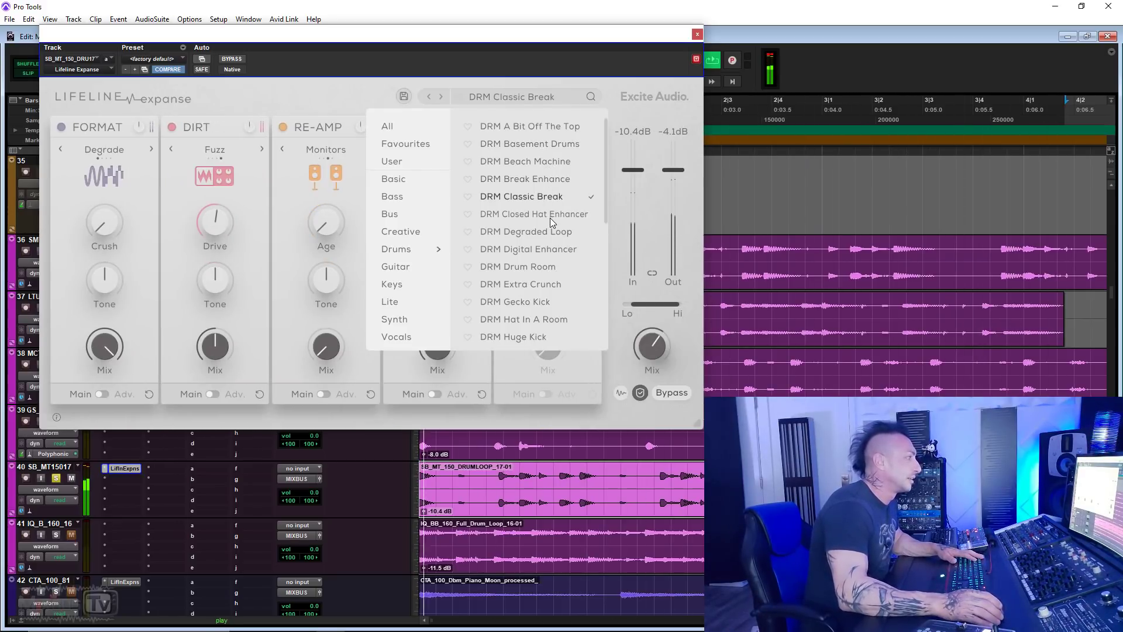
{"action": "left_click", "coordinate": [545, 215]}
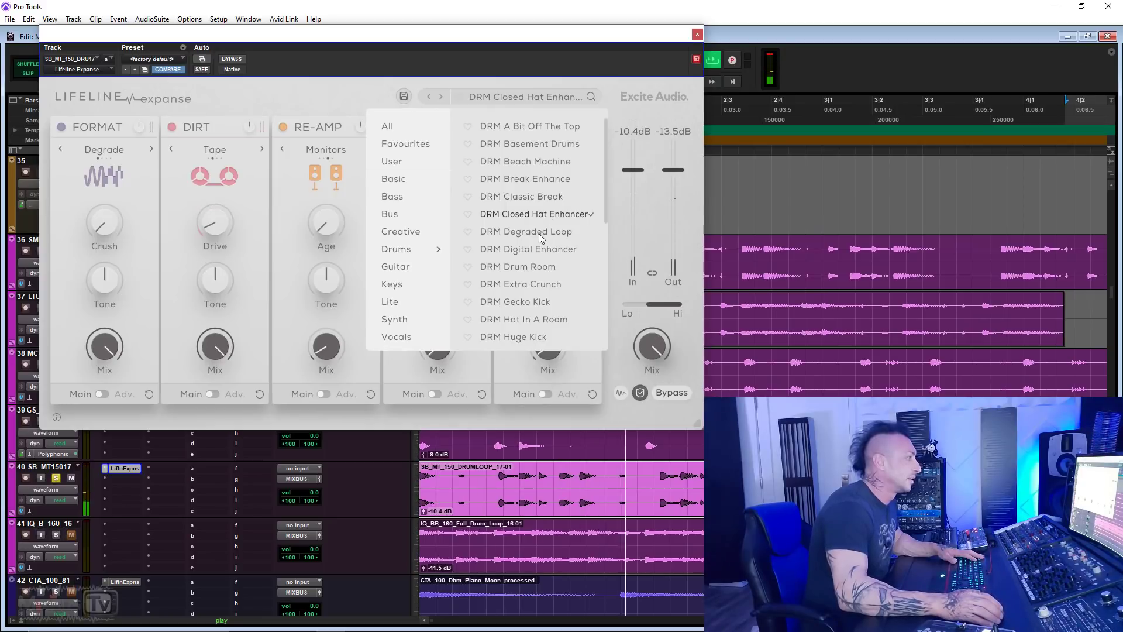
{"action": "left_click", "coordinate": [540, 237]}
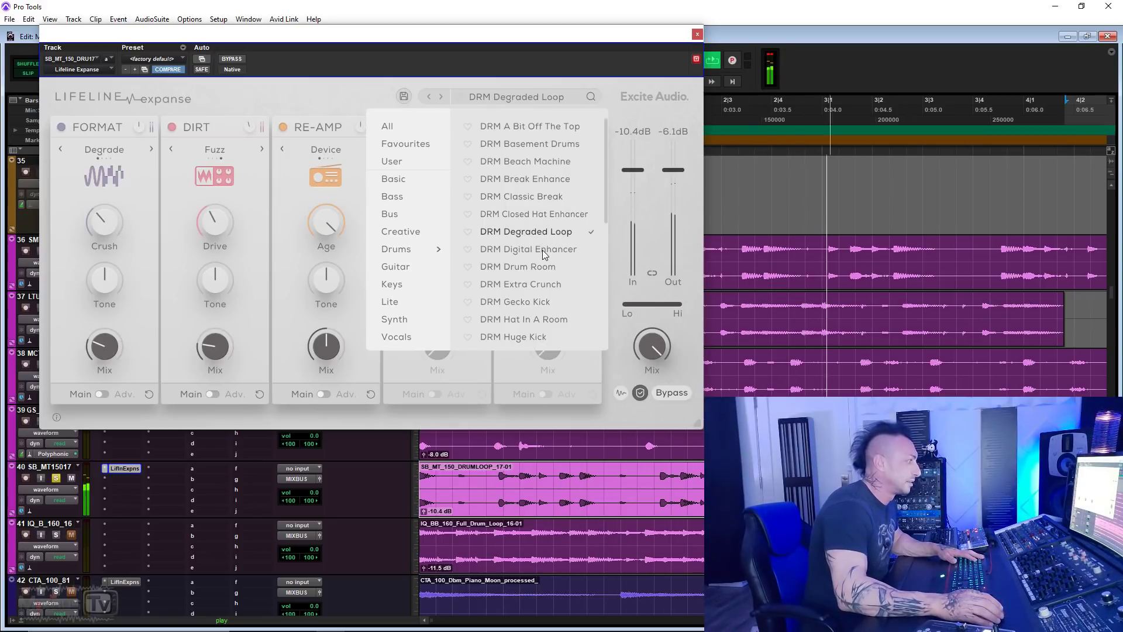
{"action": "left_click", "coordinate": [543, 250]}
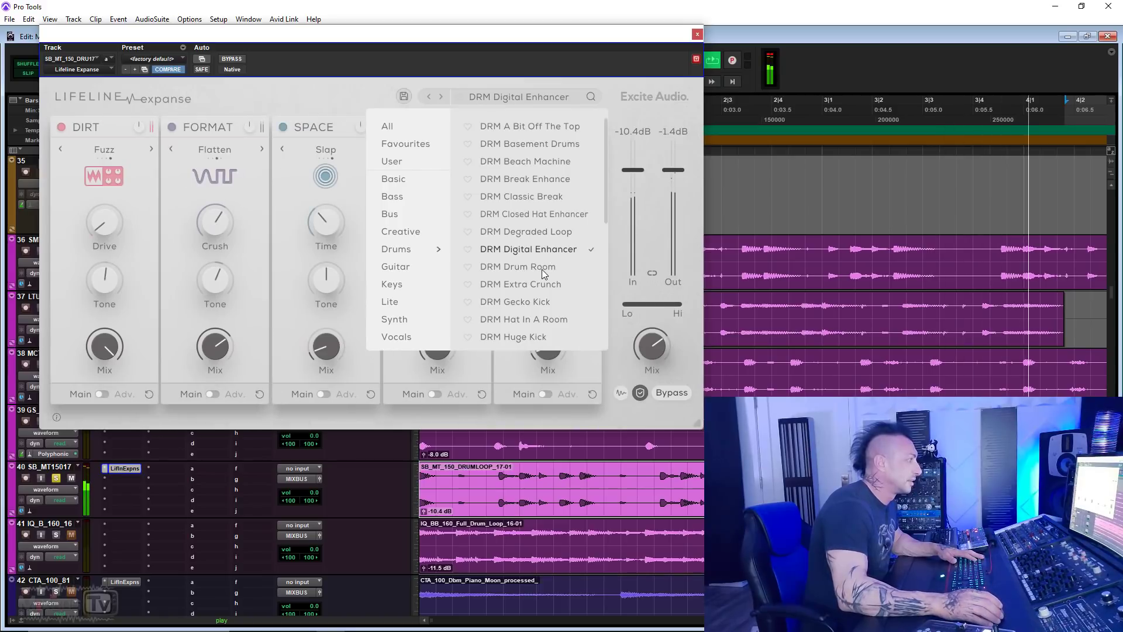
Audition DRM Drum Room, DRM Extra Crunch, DRM Gecko Kick, DRM Hat In A Room and DRM Huge Kick, and return to DRM Gecko Kick.
{"action": "left_click", "coordinate": [542, 267]}
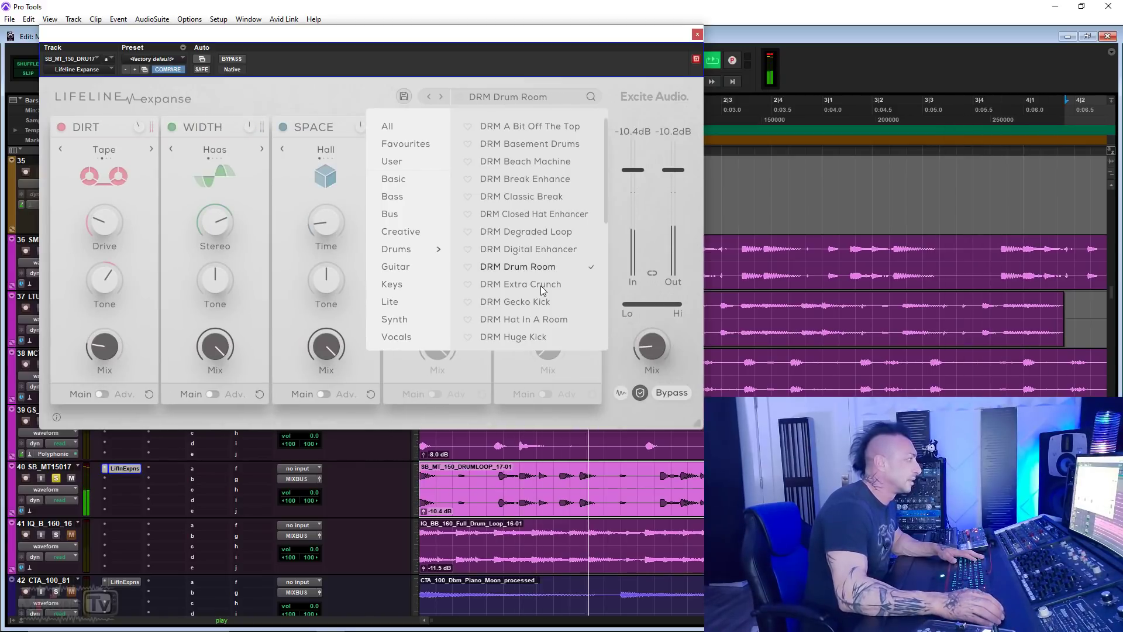
{"action": "left_click", "coordinate": [541, 286]}
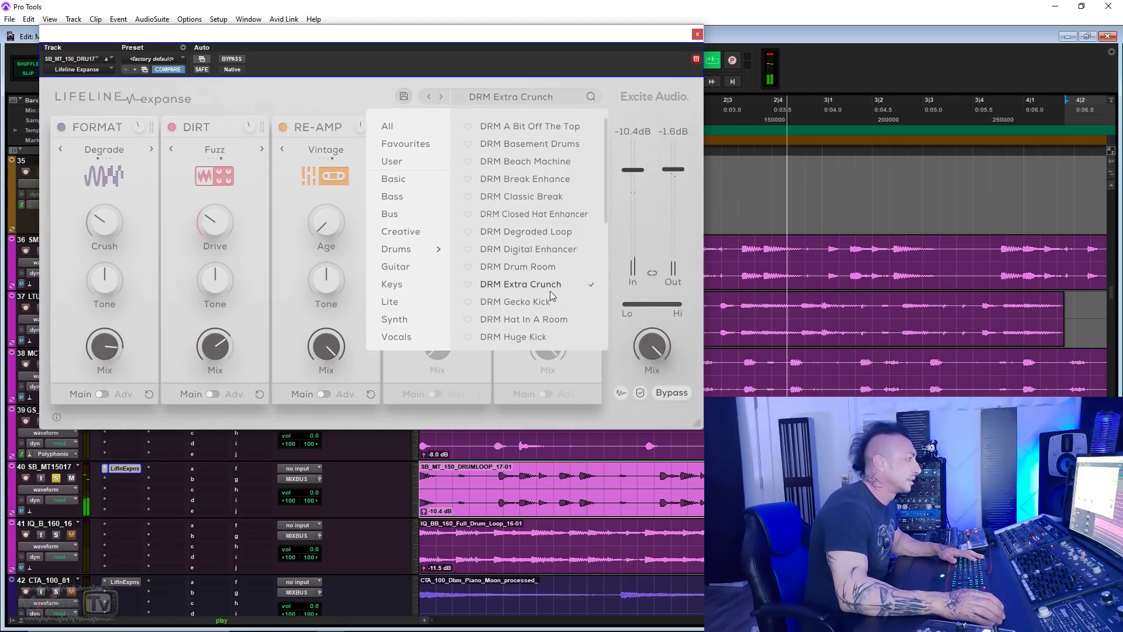
{"action": "left_click", "coordinate": [548, 302]}
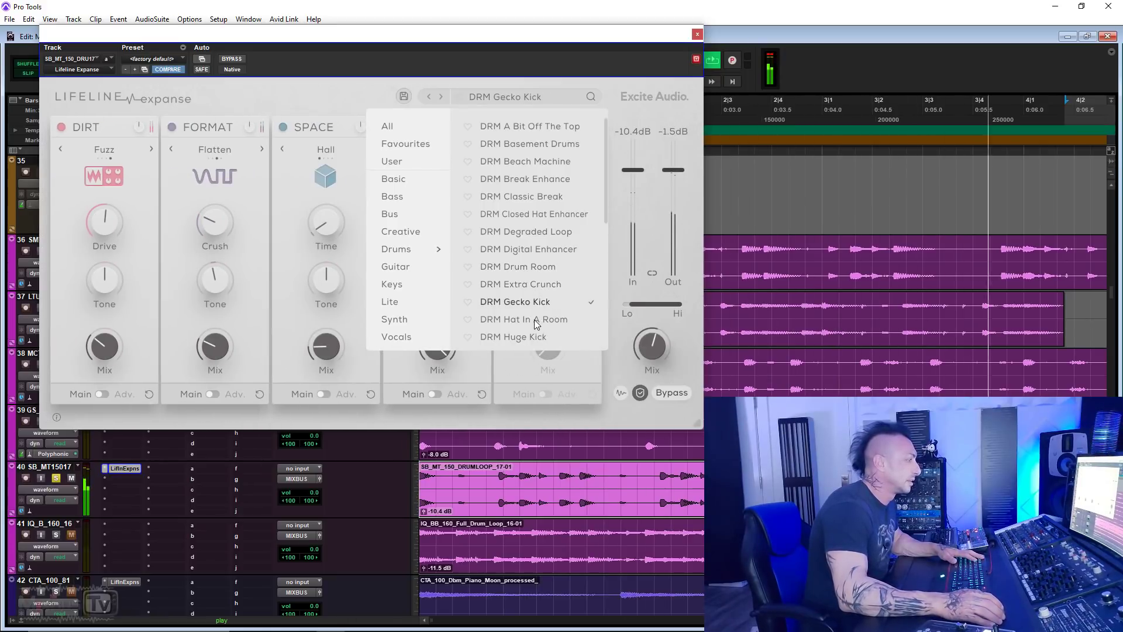
{"action": "left_click", "coordinate": [535, 319]}
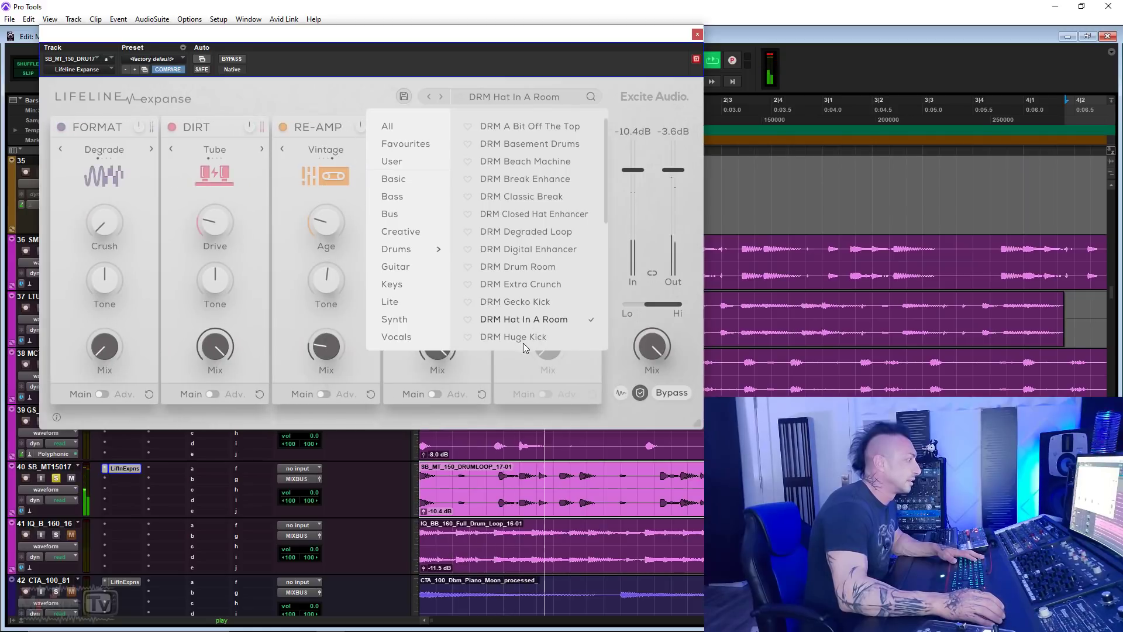
{"action": "left_click", "coordinate": [522, 339]}
{"action": "left_click", "coordinate": [518, 303]}
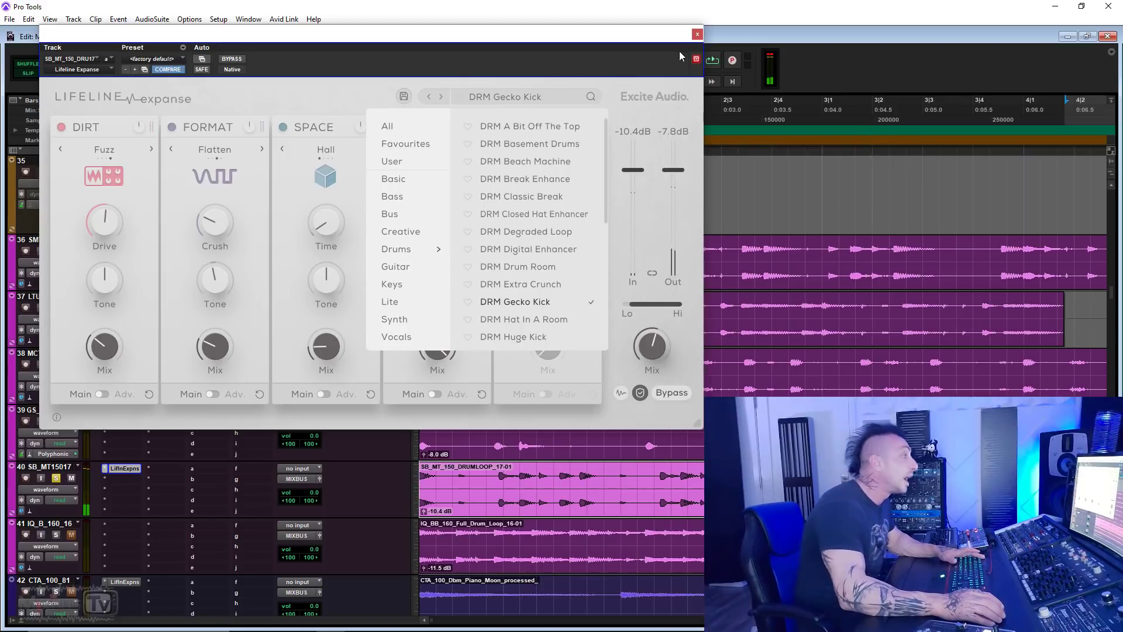
{"action": "key", "text": "space"}
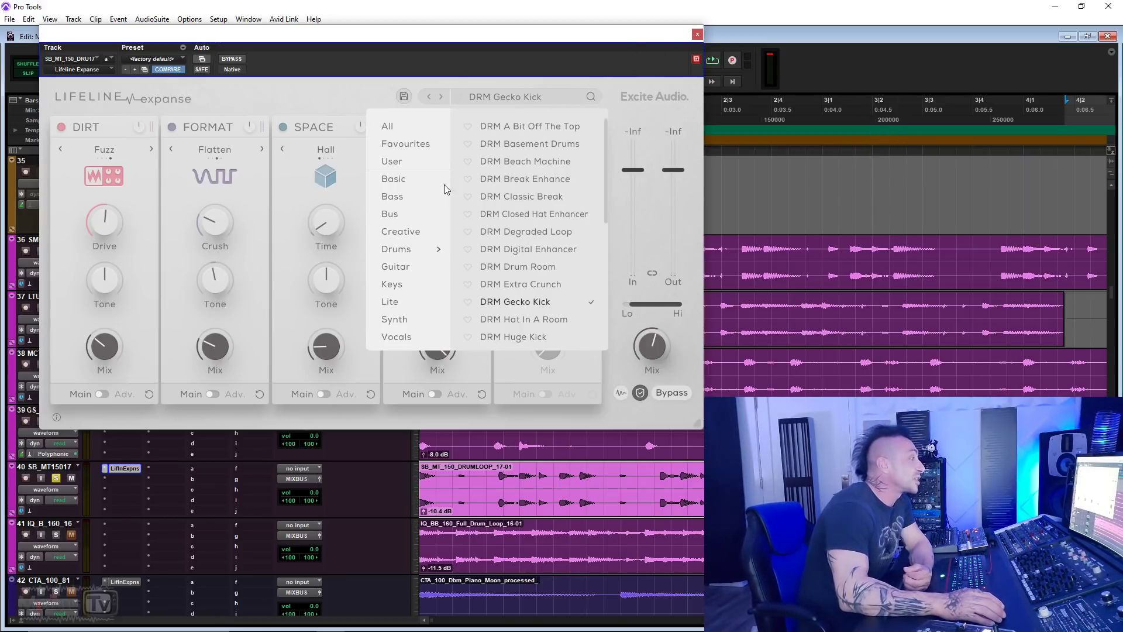
Browse the Bus presets, and load VOX Backing Vocal Chain from the Vocals presets on the lead vocal track.
{"action": "left_click", "coordinate": [424, 215]}
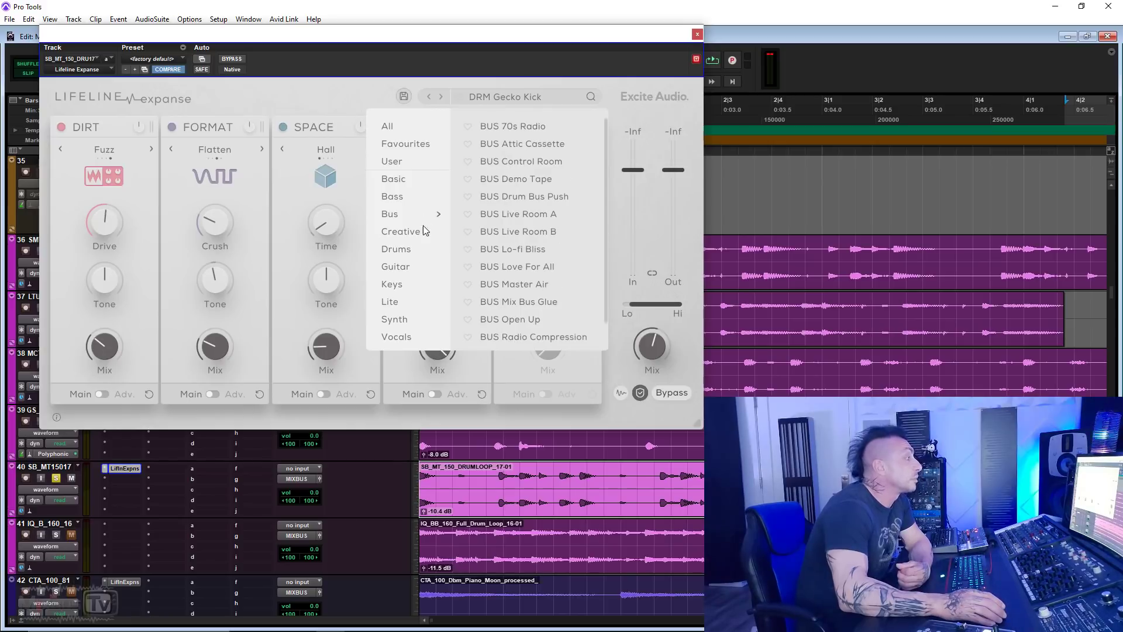
{"action": "left_click", "coordinate": [411, 336]}
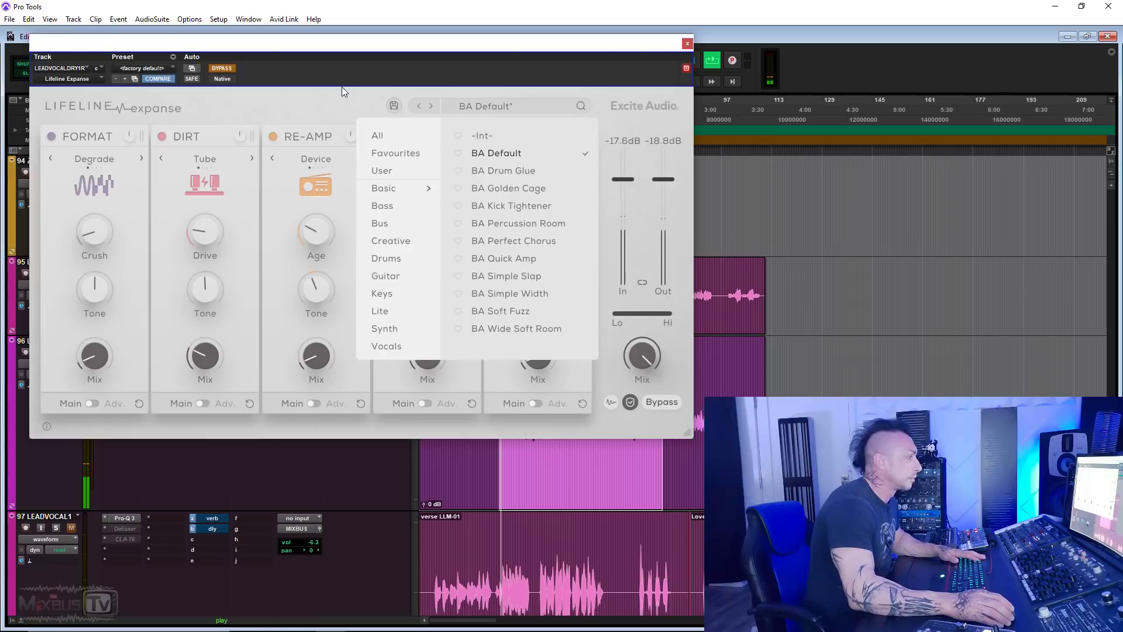
{"action": "left_click", "coordinate": [342, 86]}
{"action": "left_click", "coordinate": [489, 104]}
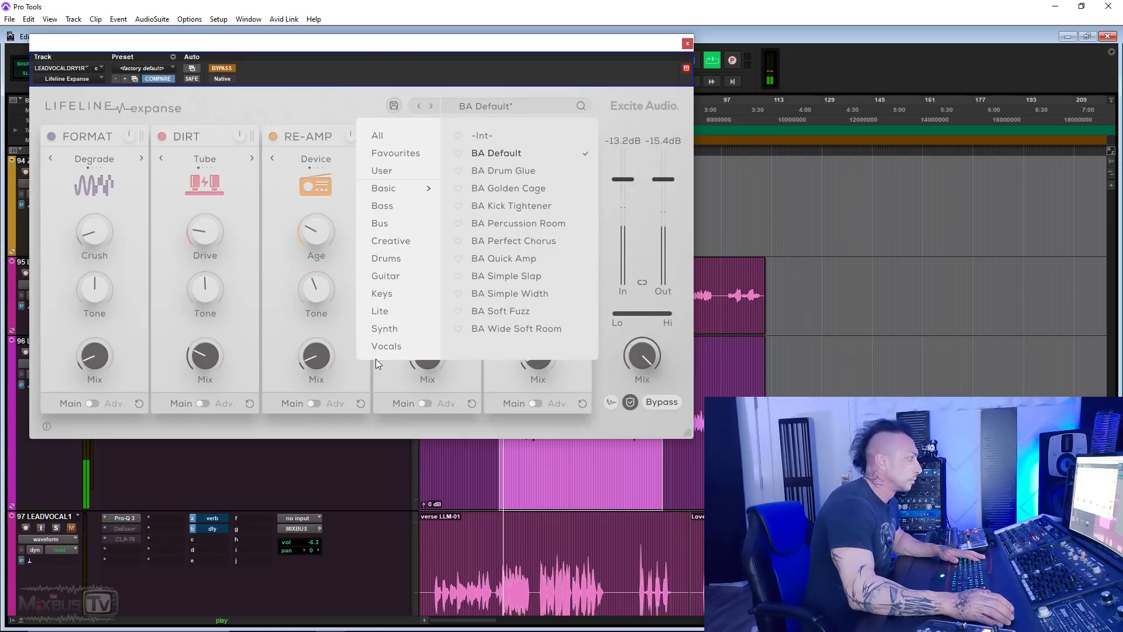
{"action": "left_click", "coordinate": [387, 348]}
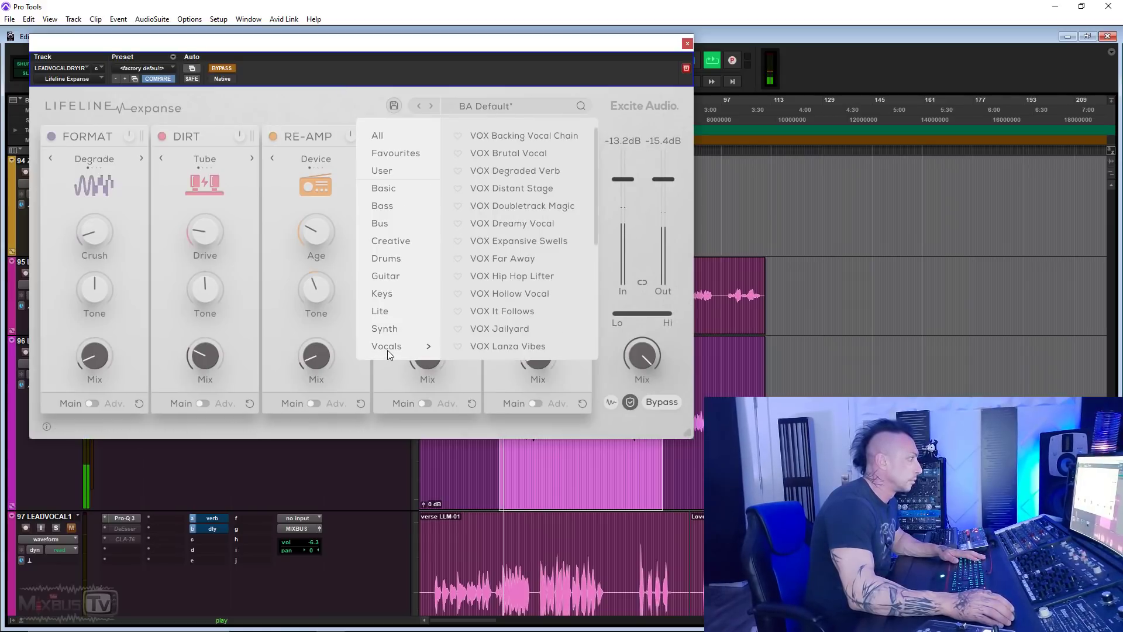
{"action": "left_click", "coordinate": [519, 139]}
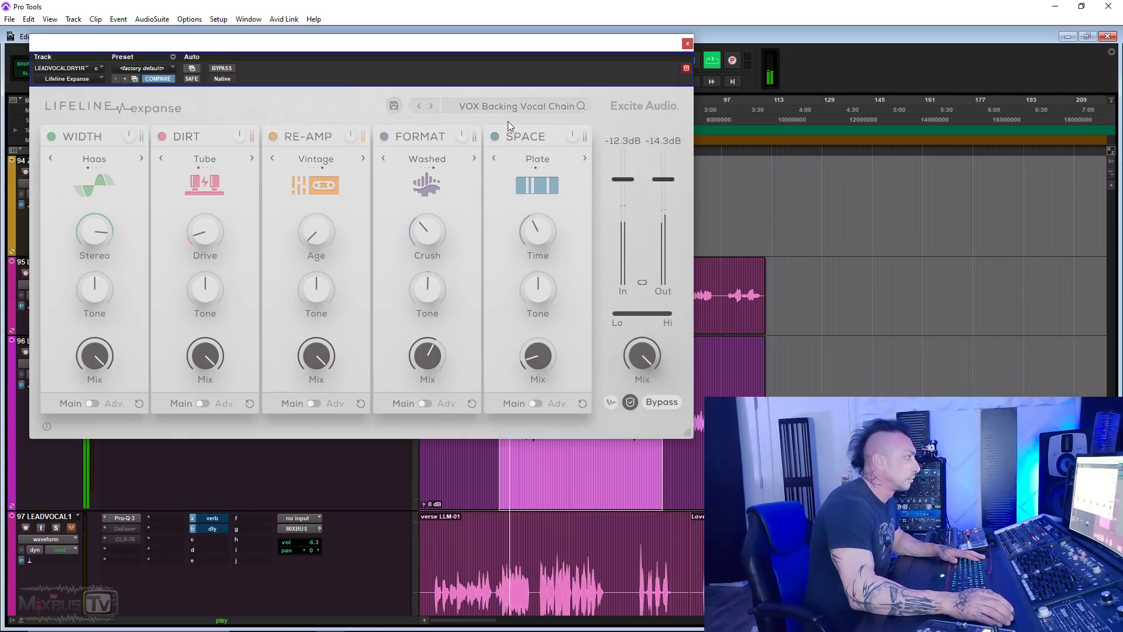
Audition VOX Degraded Verb and VOX Distant Stage on the lead vocal, raising the global Mix to about halfway for VOX Distant Stage.
{"action": "left_click", "coordinate": [487, 104]}
{"action": "left_click", "coordinate": [514, 170]}
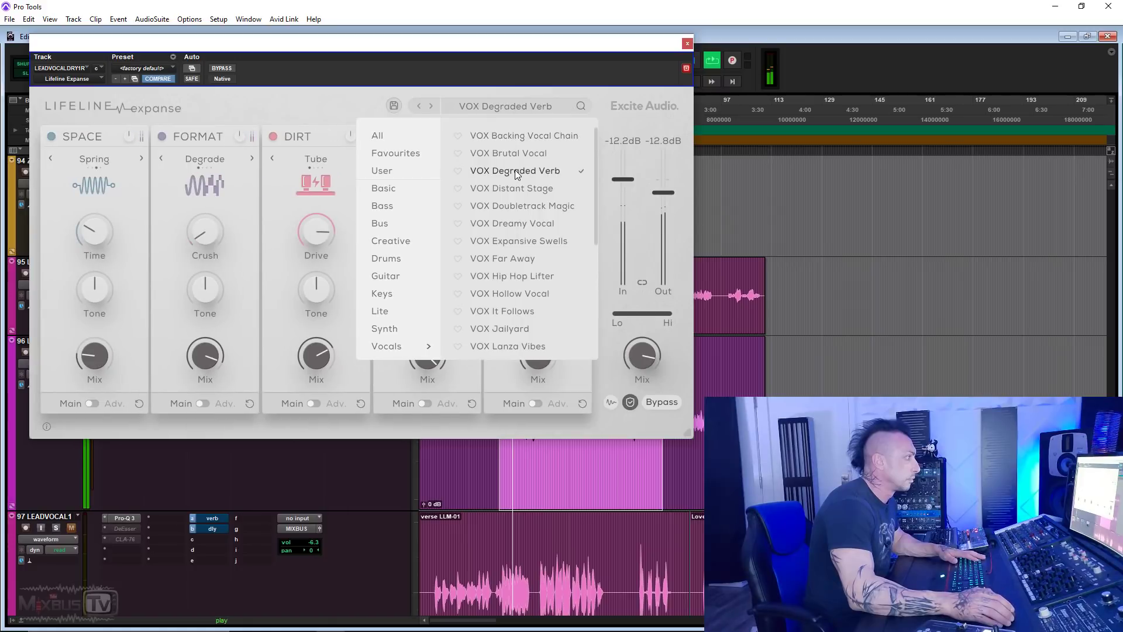
{"action": "left_click", "coordinate": [517, 187]}
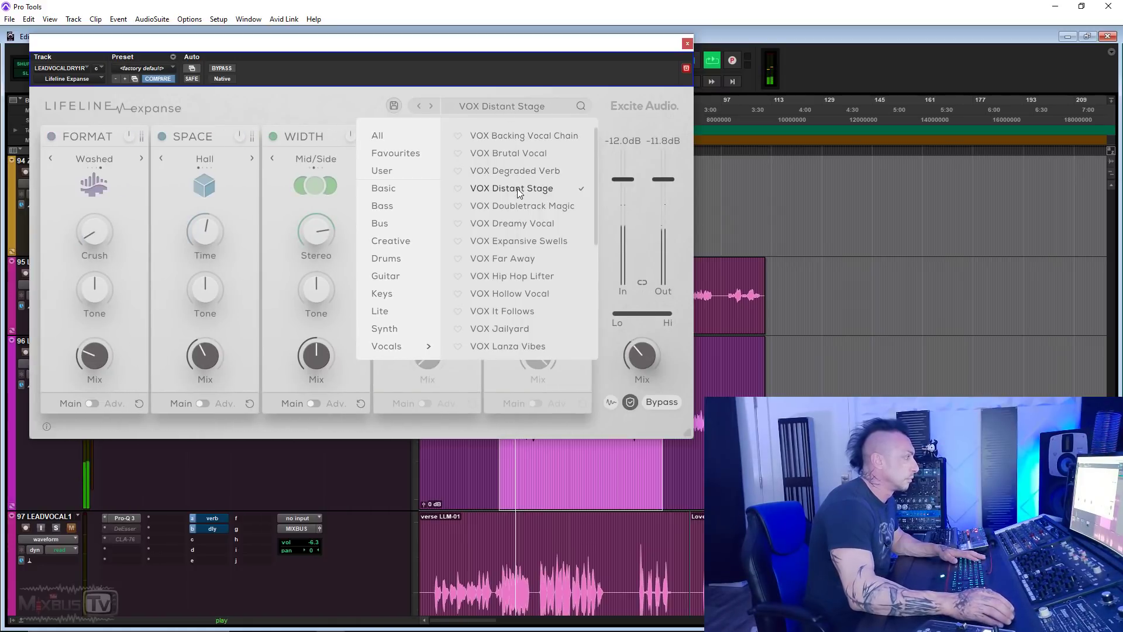
{"action": "left_click_drag", "start_coordinate": [640, 354], "coordinate": [637, 332]}
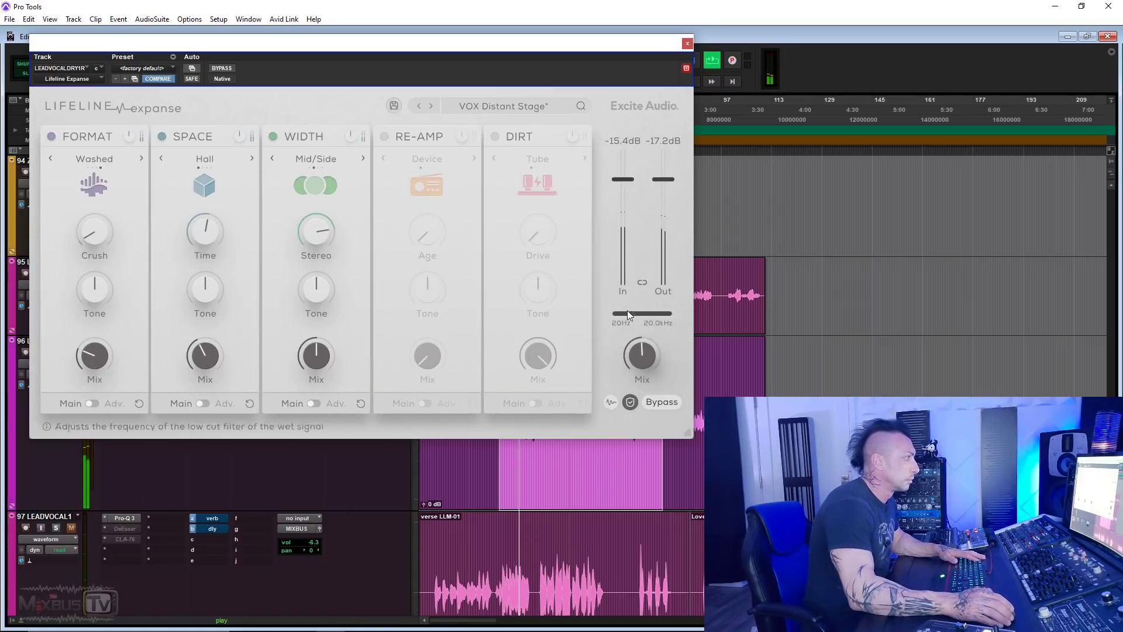
Audition VOX Doubletrack Magic, VOX Dreamy Vocal, VOX Expansive Swells, VOX Far Away and VOX Hip Hop Lifter on the lead vocal.
{"action": "left_click", "coordinate": [520, 108]}
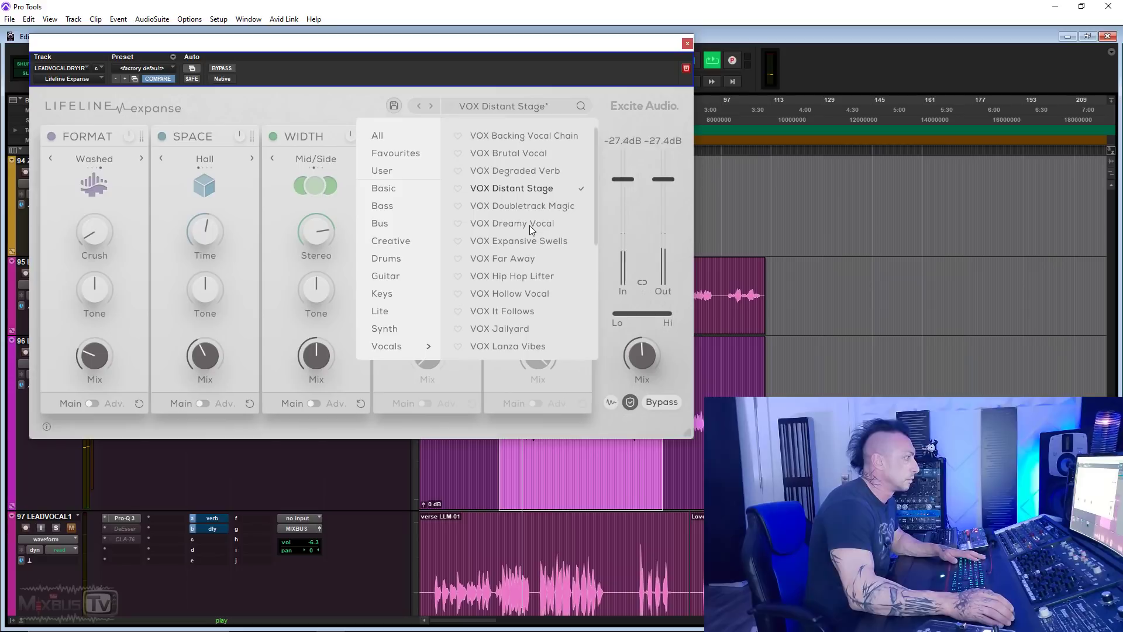
{"action": "left_click", "coordinate": [540, 208]}
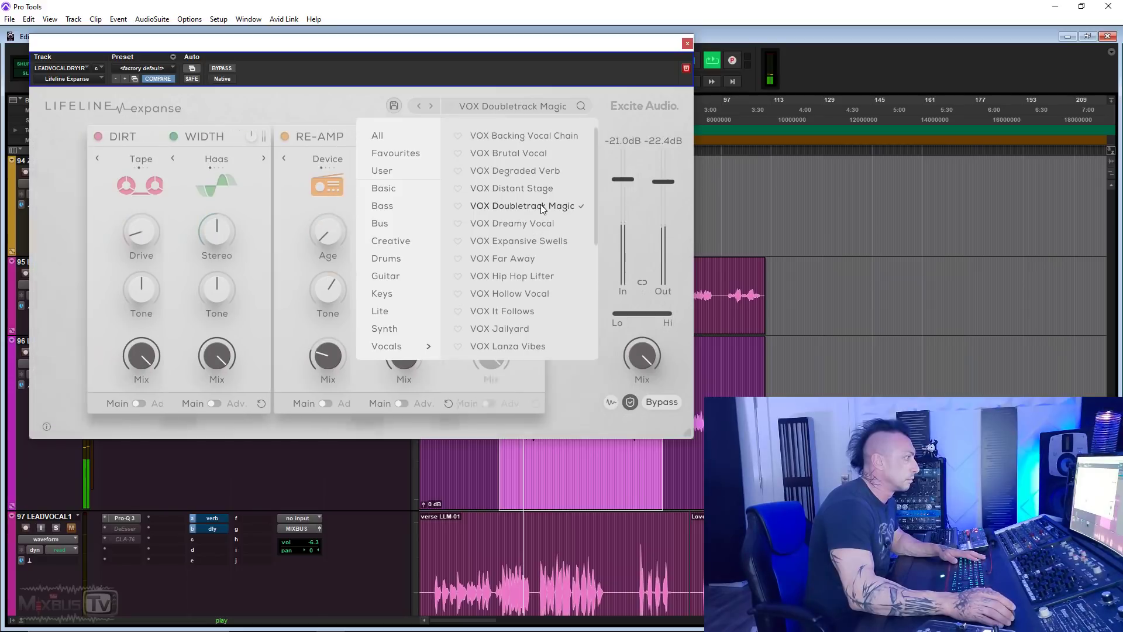
{"action": "left_click", "coordinate": [519, 226]}
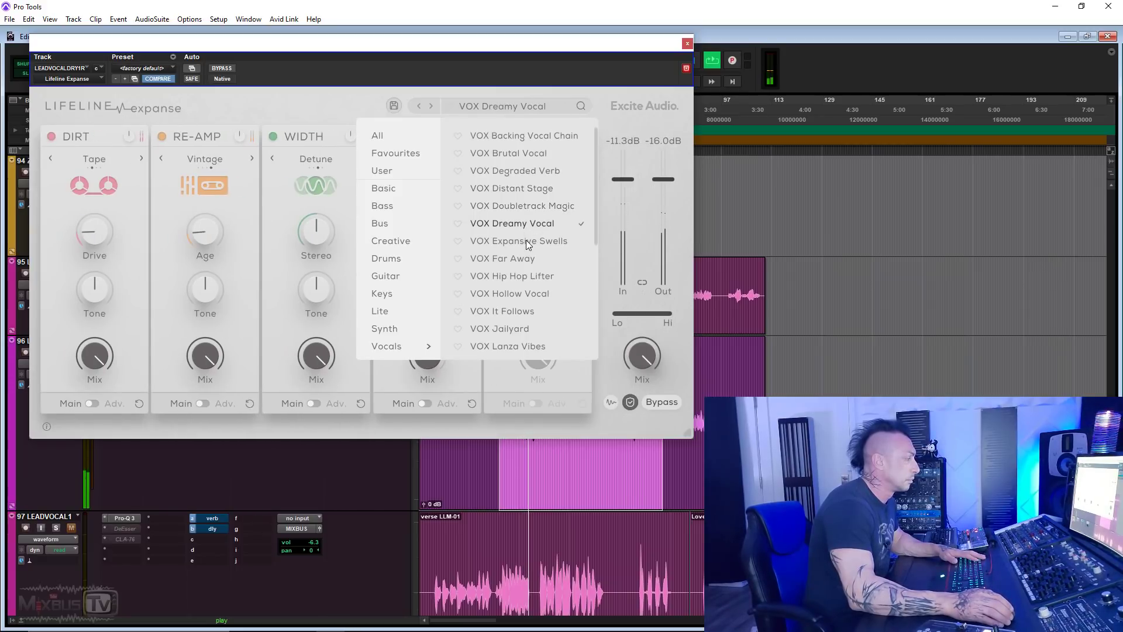
{"action": "left_click", "coordinate": [525, 240]}
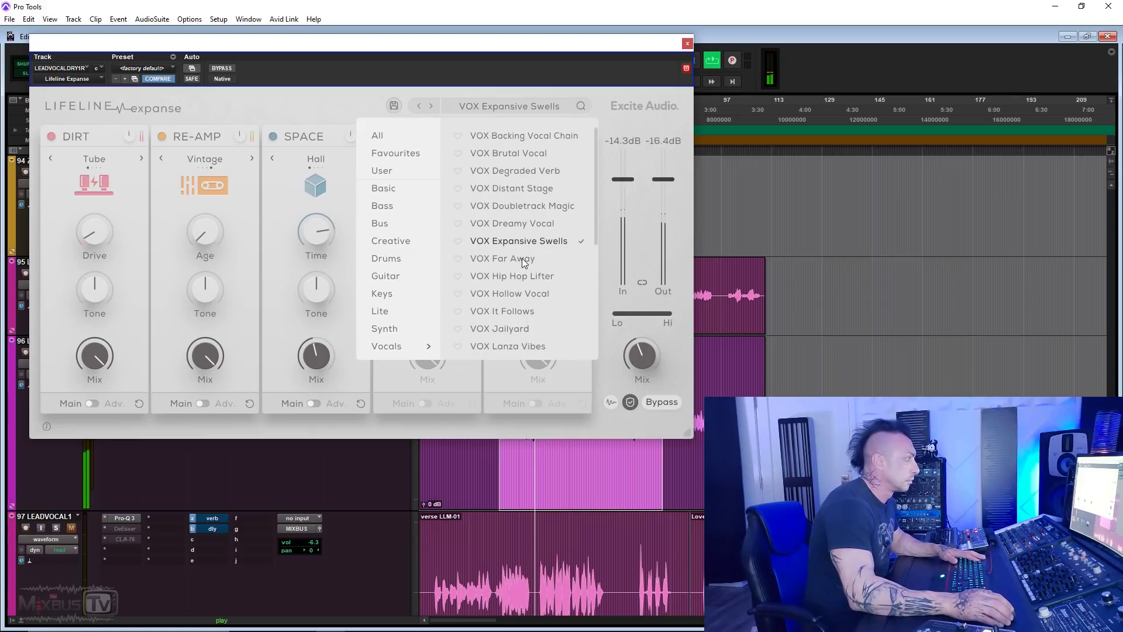
{"action": "left_click", "coordinate": [522, 258]}
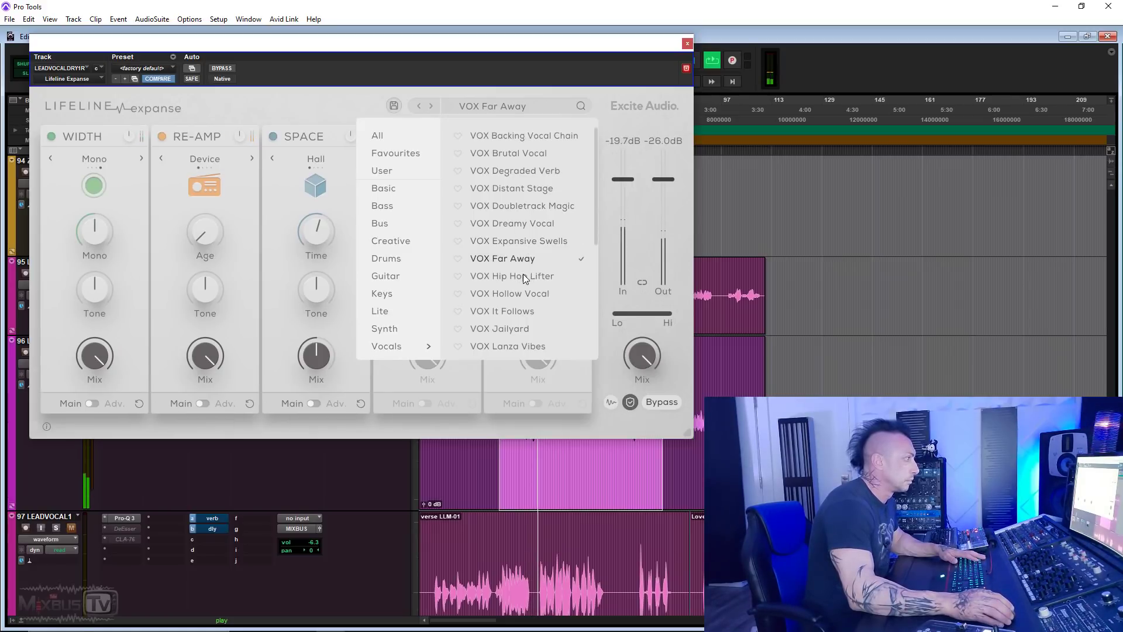
{"action": "left_click", "coordinate": [524, 275]}
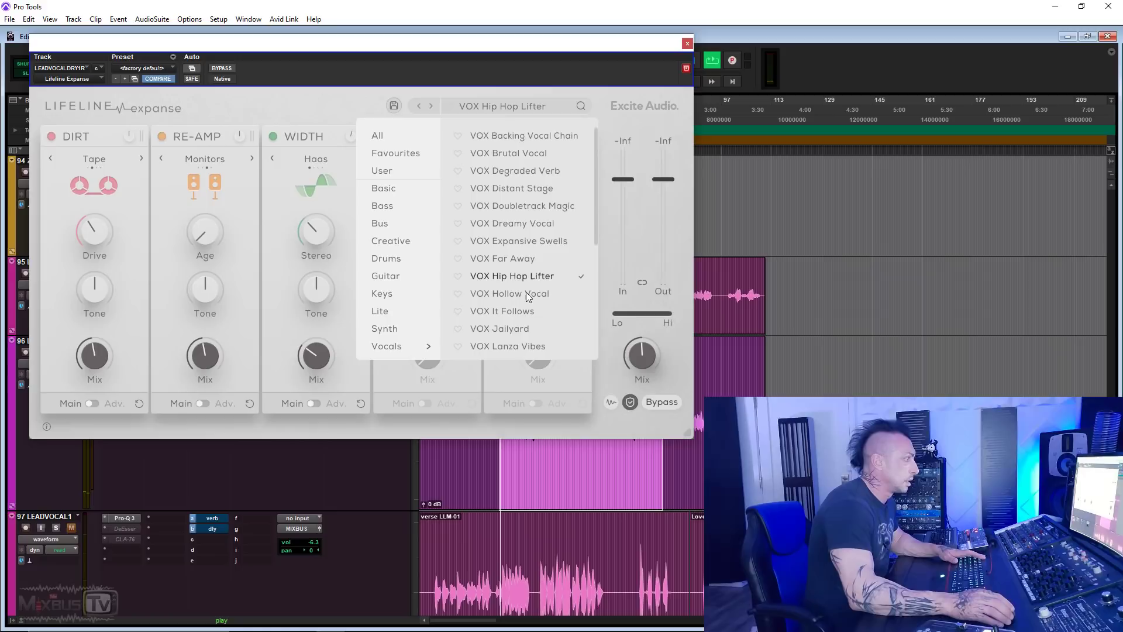
Audition VOX Hollow Vocal, VOX It Follows, VOX Jailyard, VOX Lanza Vibes and VOX Far Away on the lead vocal, and return to VOX Dreamy Vocal.
{"action": "left_click", "coordinate": [528, 294]}
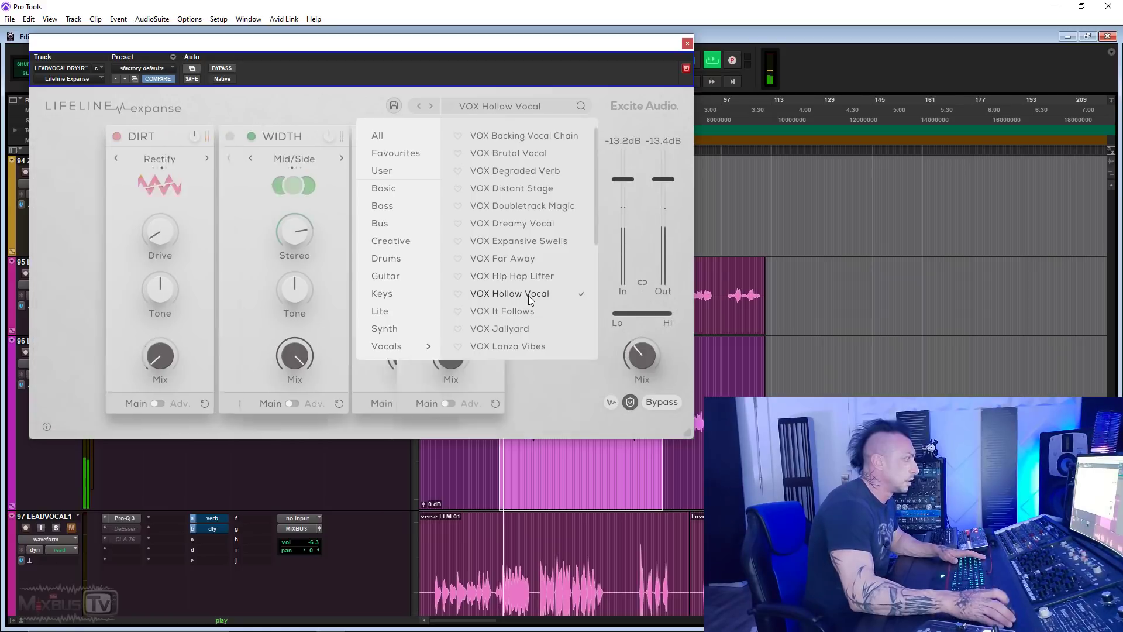
{"action": "left_click", "coordinate": [526, 311]}
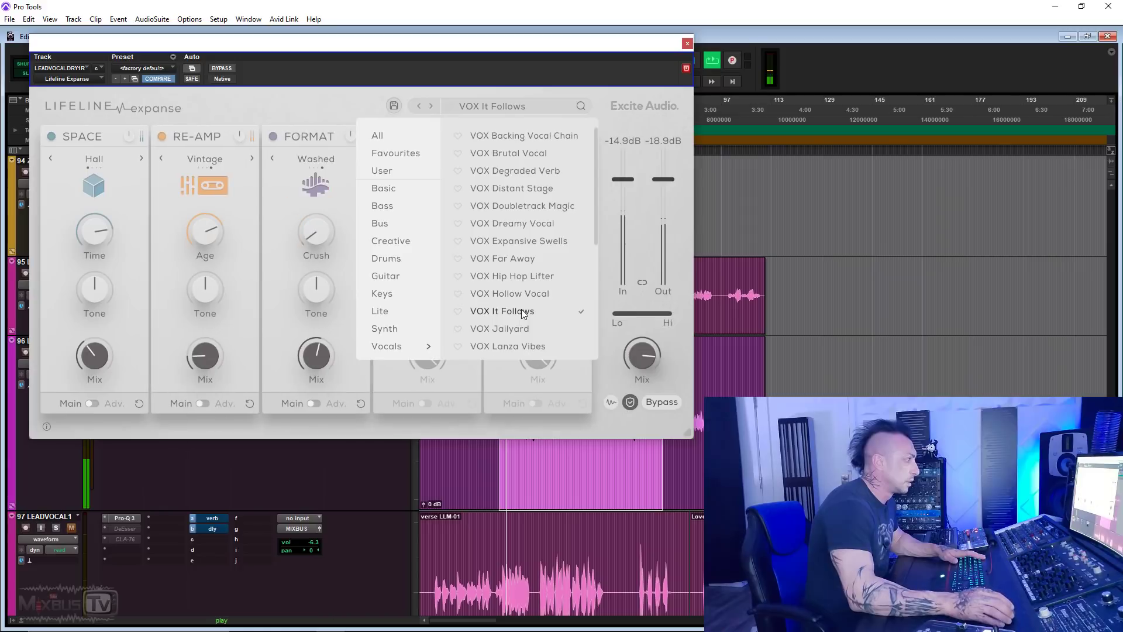
{"action": "left_click", "coordinate": [519, 329]}
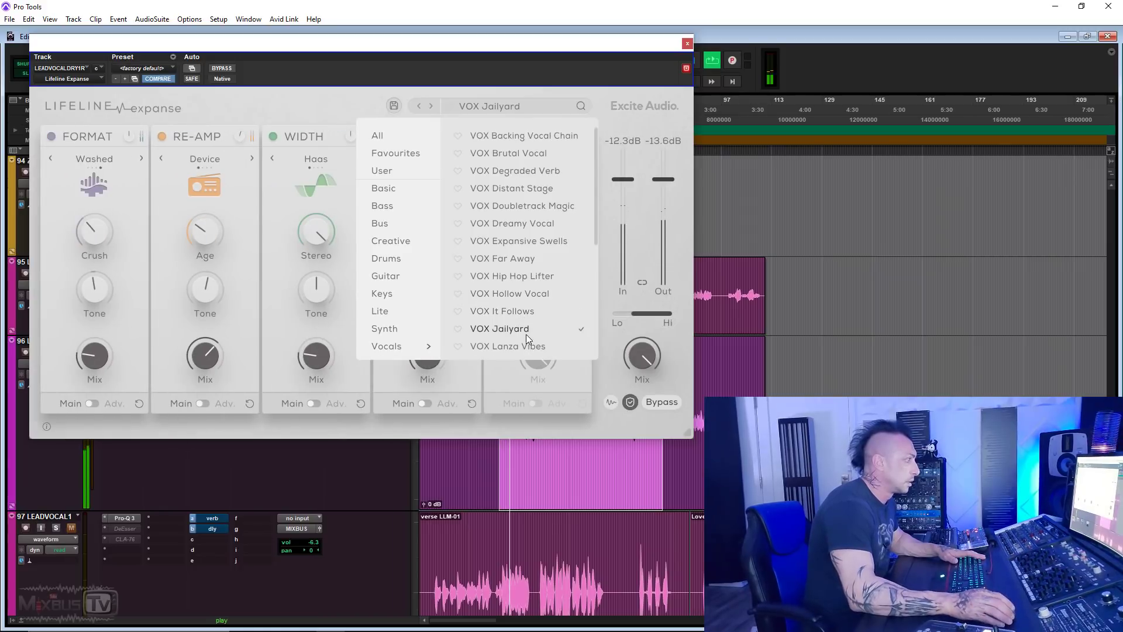
{"action": "left_click", "coordinate": [529, 346]}
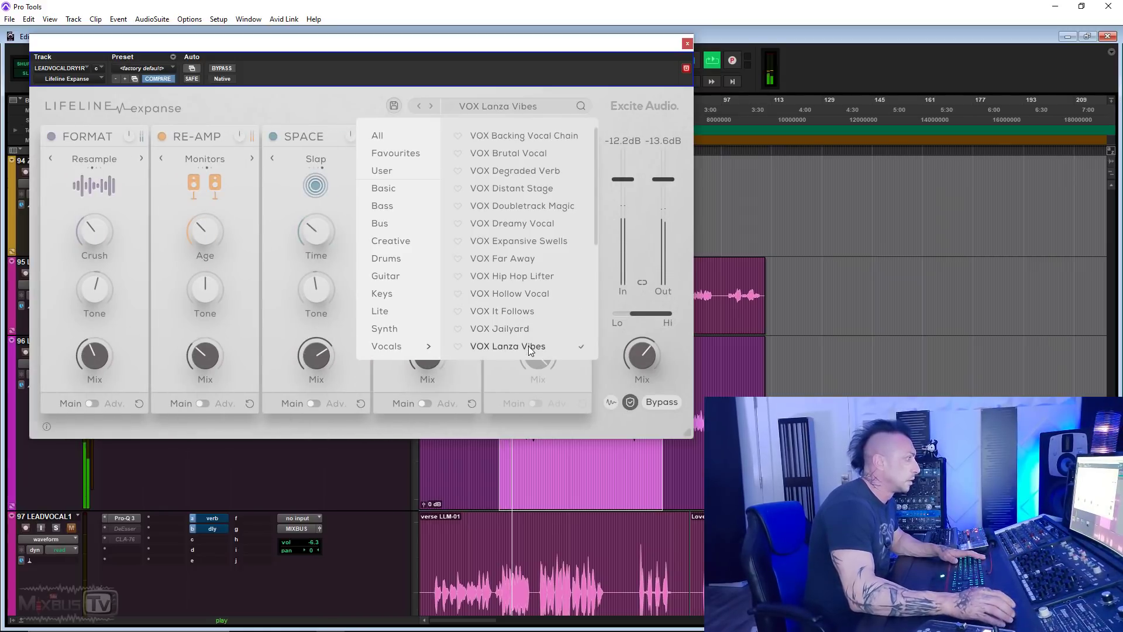
{"action": "left_click", "coordinate": [526, 259]}
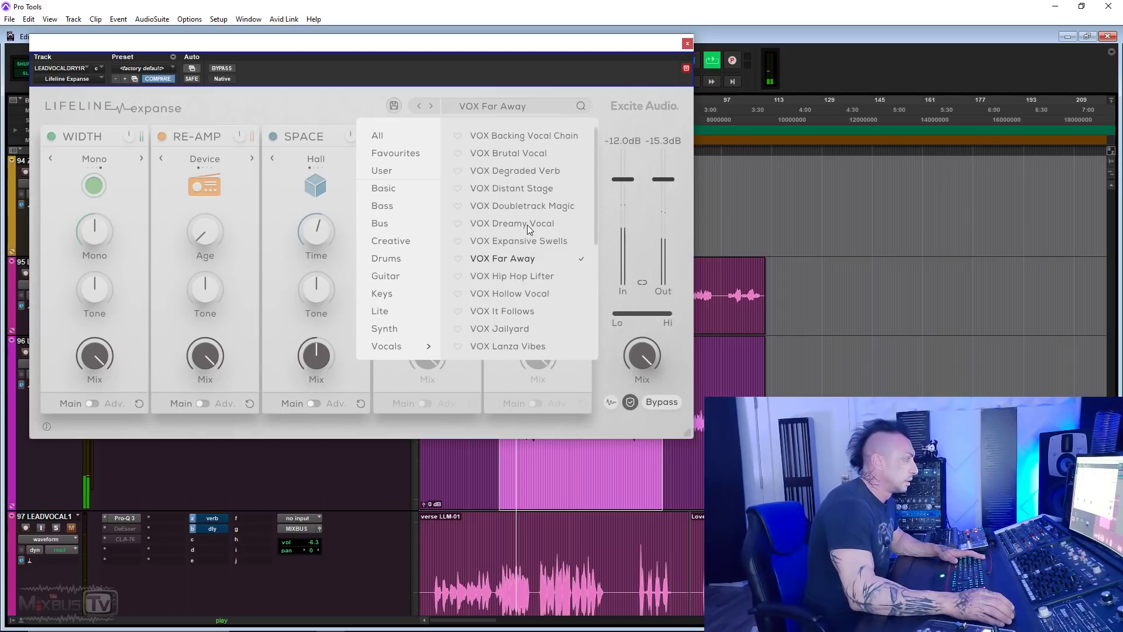
{"action": "left_click", "coordinate": [527, 225]}
{"action": "left_click", "coordinate": [617, 318]}
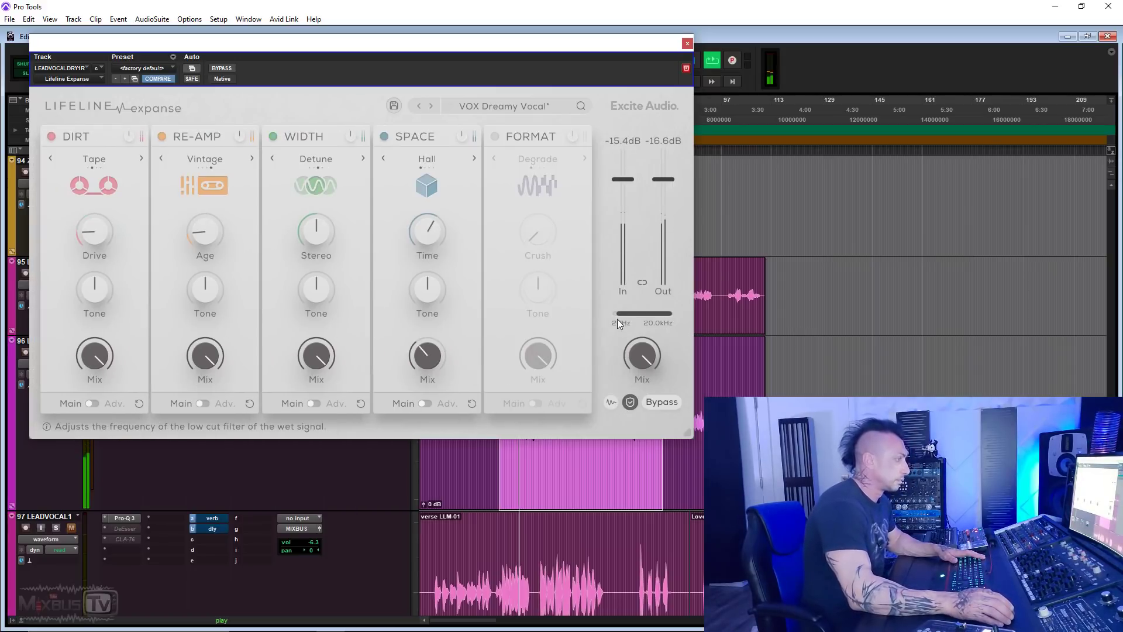
Switch off the Width and Re-Amp modules of VOX Dreamy Vocal, and lower the global Mix to slightly above halfway.
{"action": "left_click_drag", "start_coordinate": [654, 356], "coordinate": [637, 398]}
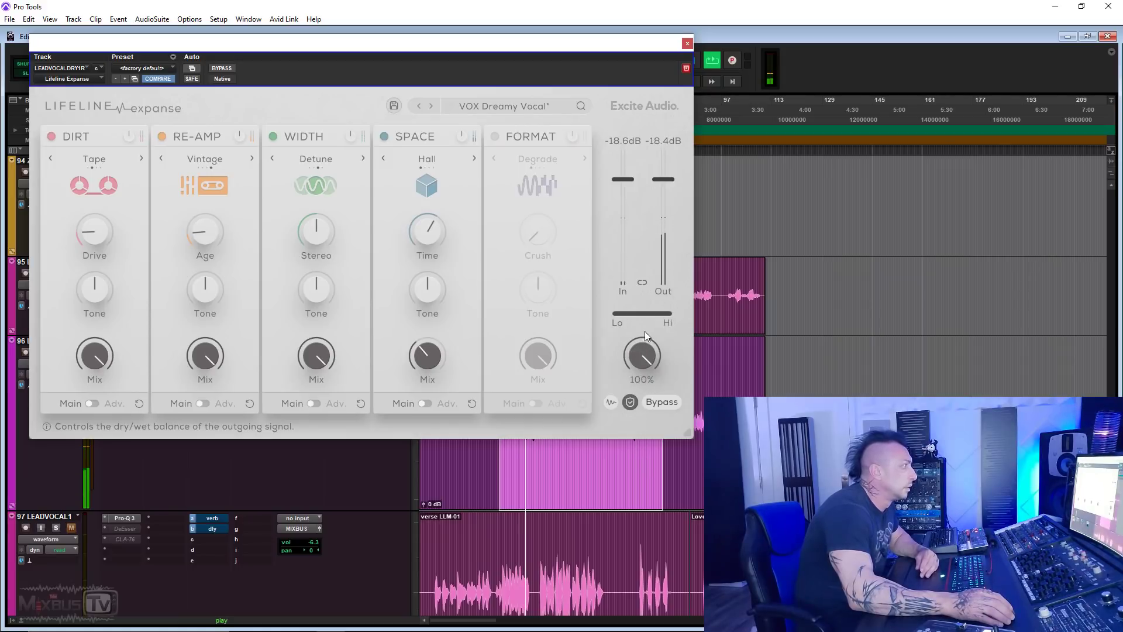
{"action": "left_click", "coordinate": [274, 137]}
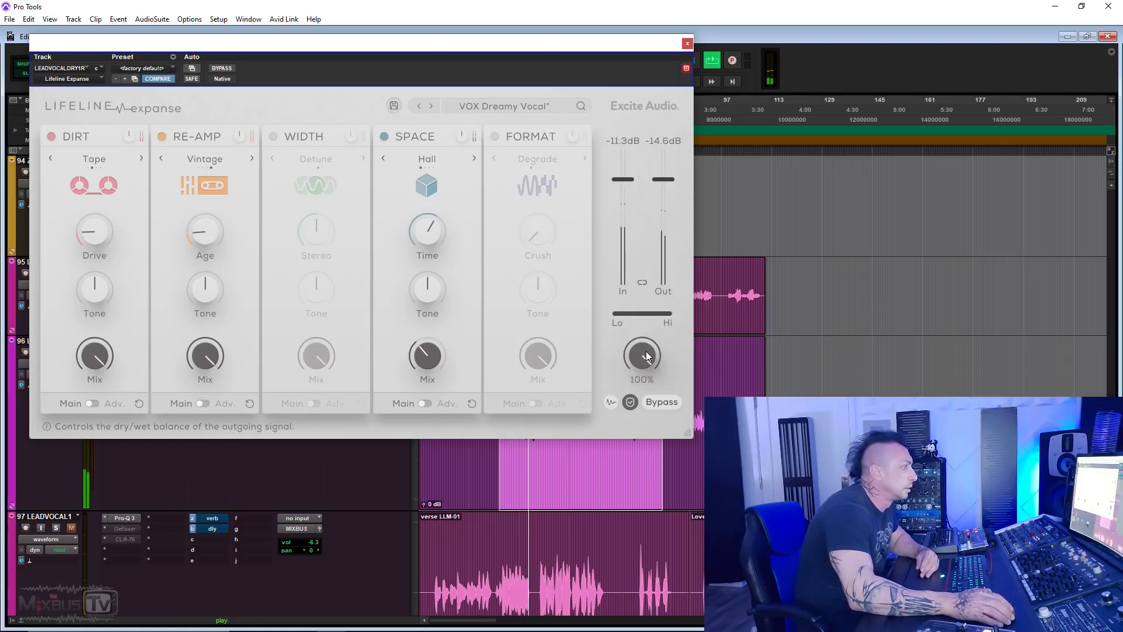
{"action": "left_click_drag", "start_coordinate": [646, 426], "coordinate": [632, 379]}
{"action": "left_click", "coordinate": [162, 136]}
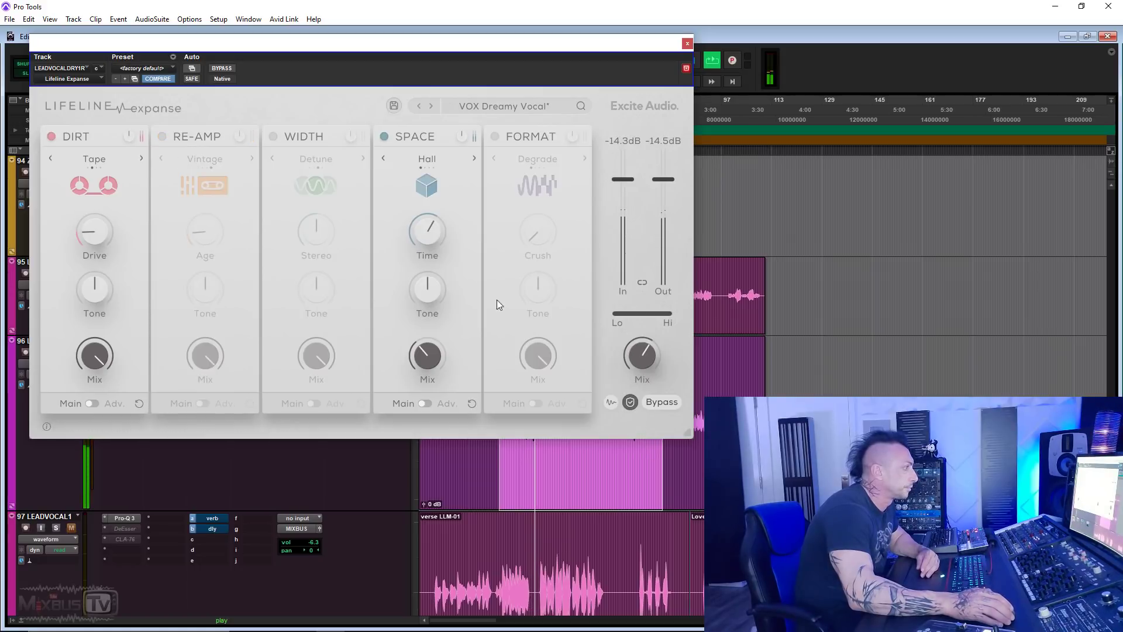